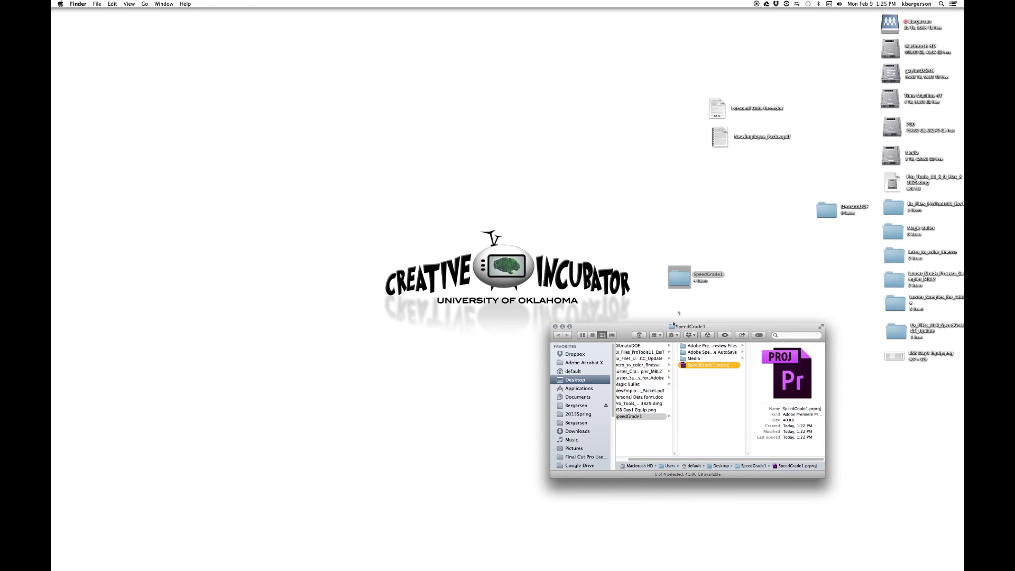
Look through the SpeedGrade1 project folder and the Video folder inside its Media folder
left_click_drag(707, 459, 671, 459)
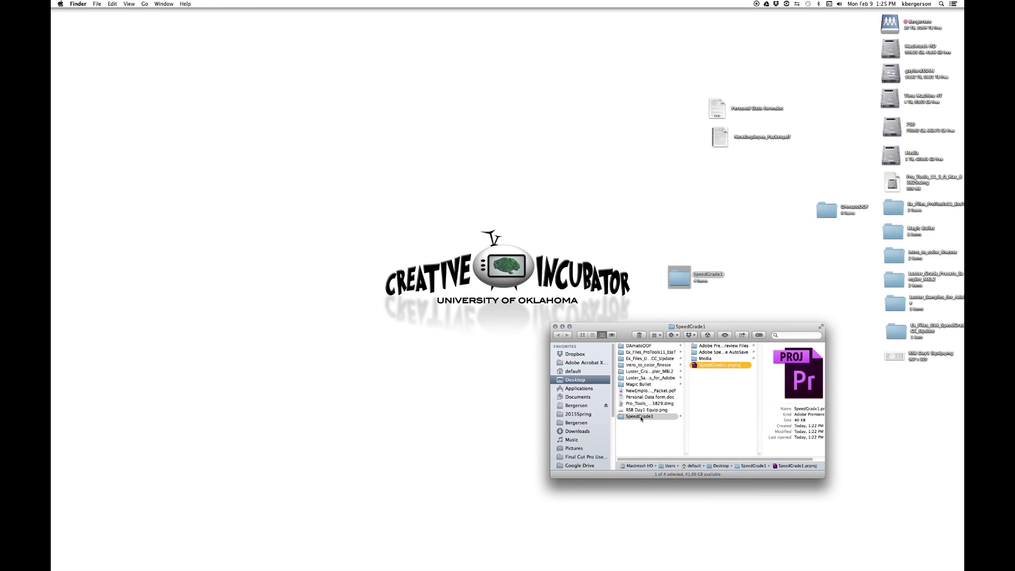
left_click(705, 358)
left_click(782, 345)
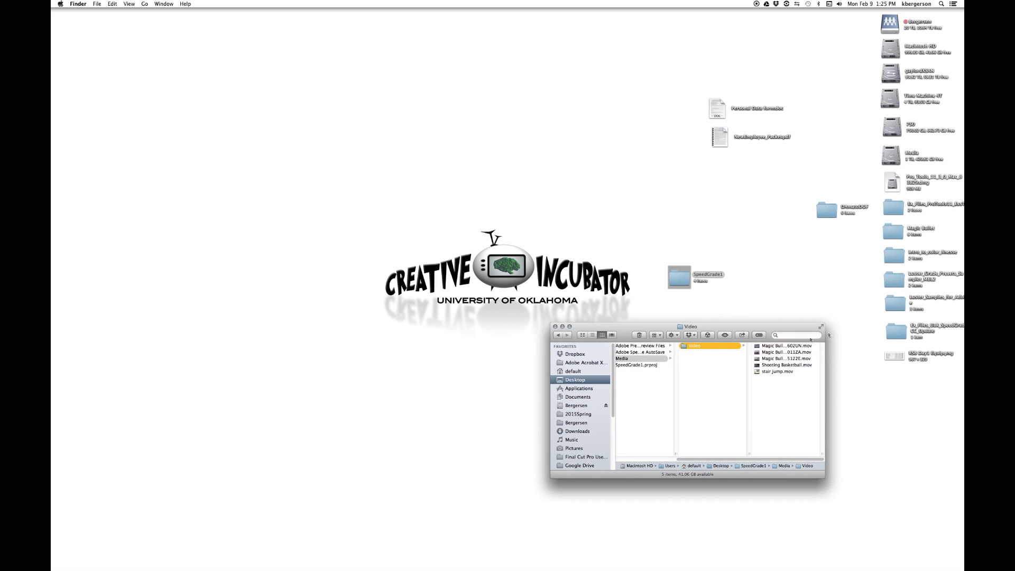
left_click_drag(752, 459, 659, 456)
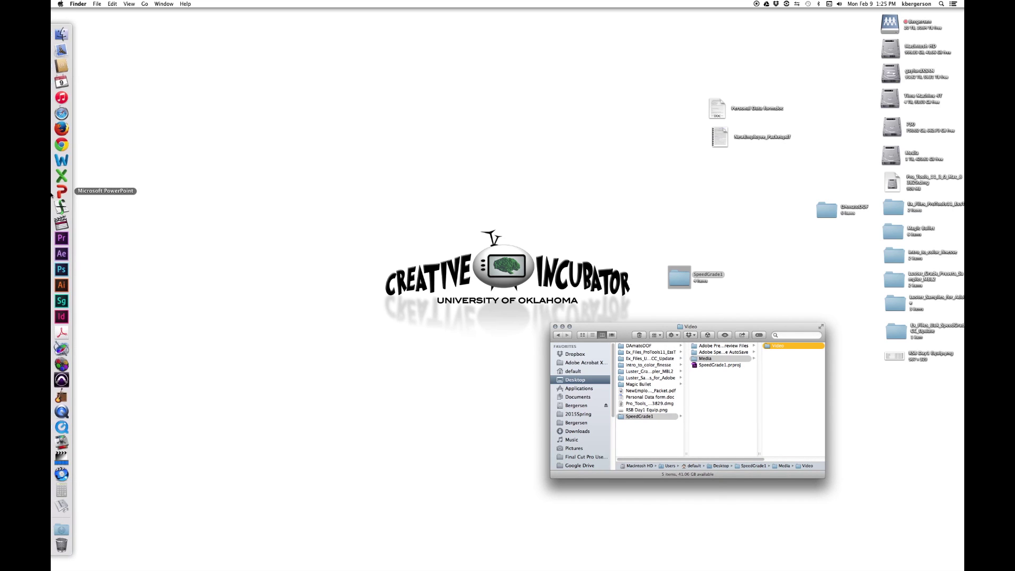
Switch to Premiere Pro and move the SpeedGrade Workshop1 sequence's playhead back to 00;00;01;18
mouse_move(53, 240)
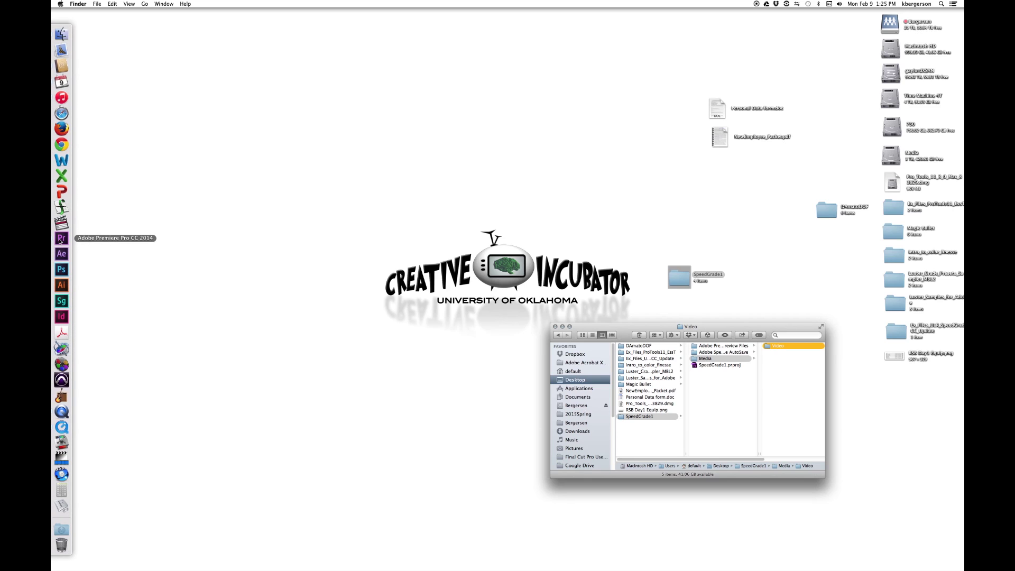
left_click(61, 239)
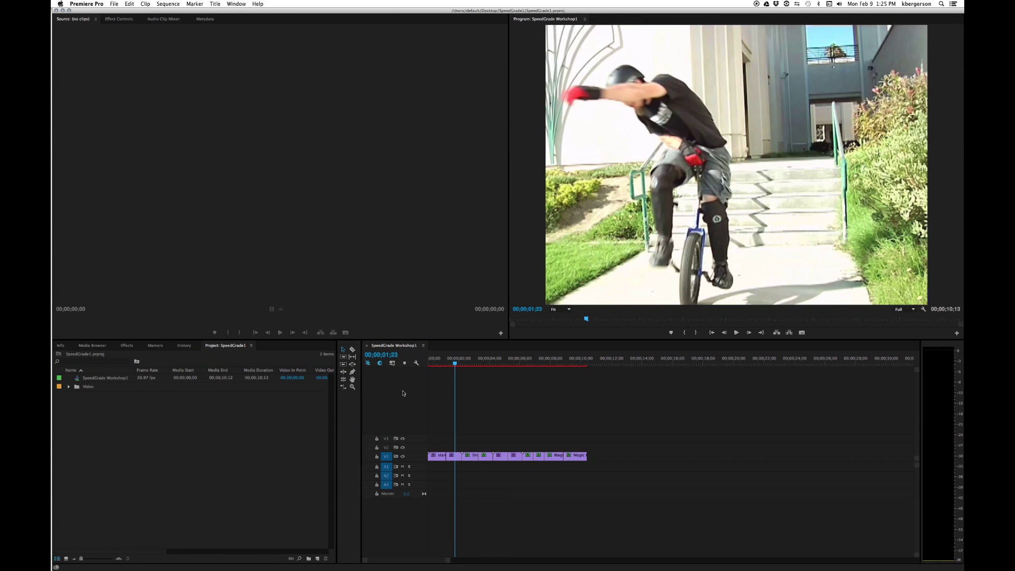
left_click(431, 404)
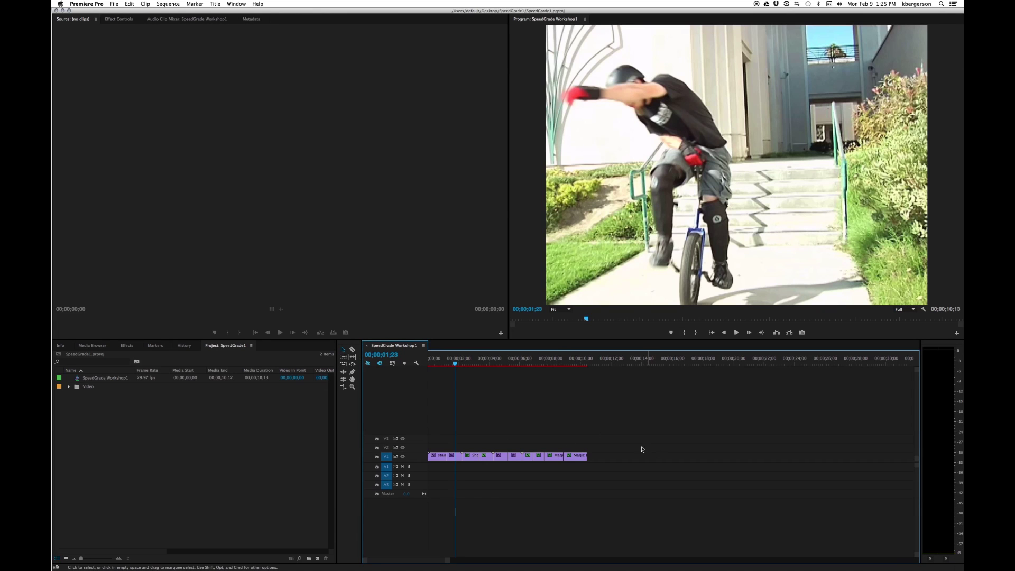
mouse_move(455, 364)
left_mouse_down()
mouse_move(438, 366)
mouse_move(573, 382)
mouse_move(448, 384)
mouse_move(573, 380)
mouse_move(431, 381)
mouse_move(451, 384)
left_mouse_up()
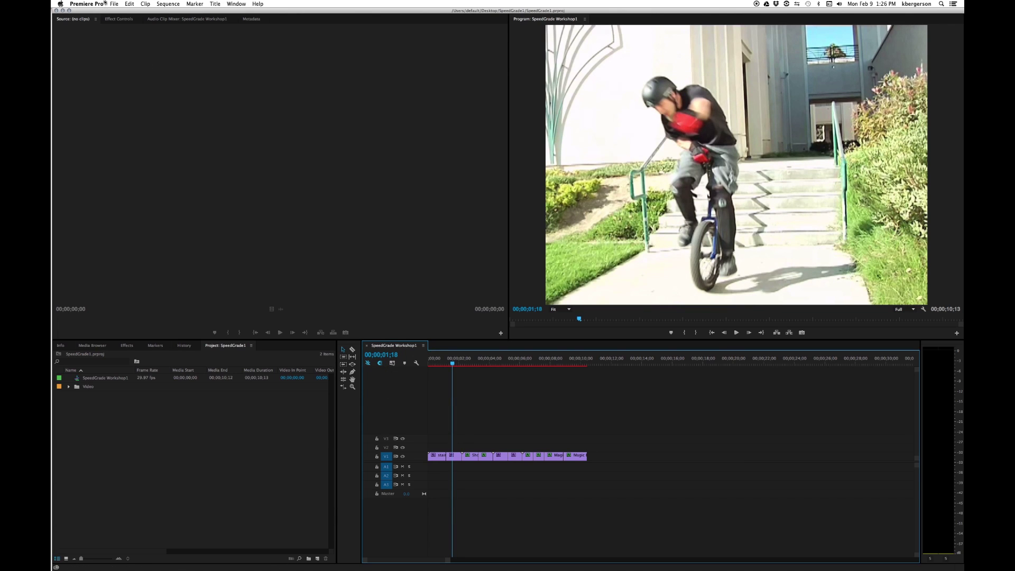
Send the sequence to Adobe SpeedGrade, saving the project changes and dismissing the insufficient resources notice
left_click(114, 4)
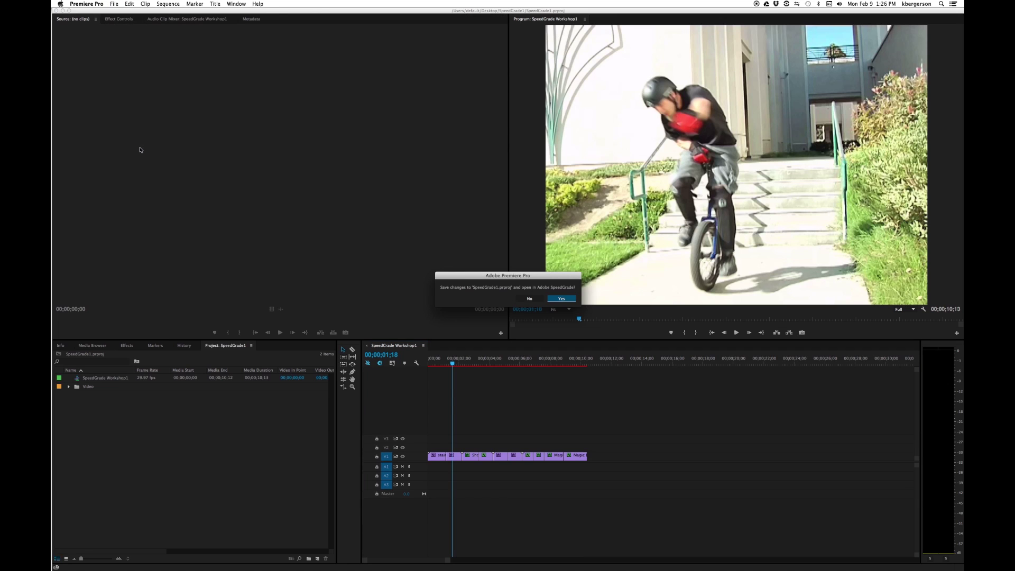
left_click(562, 300)
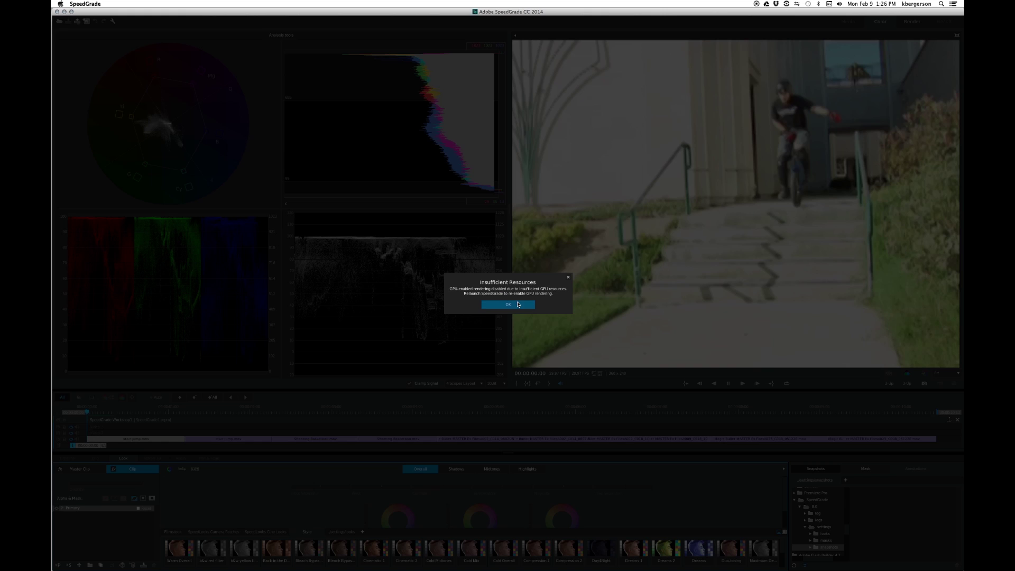
left_click(507, 305)
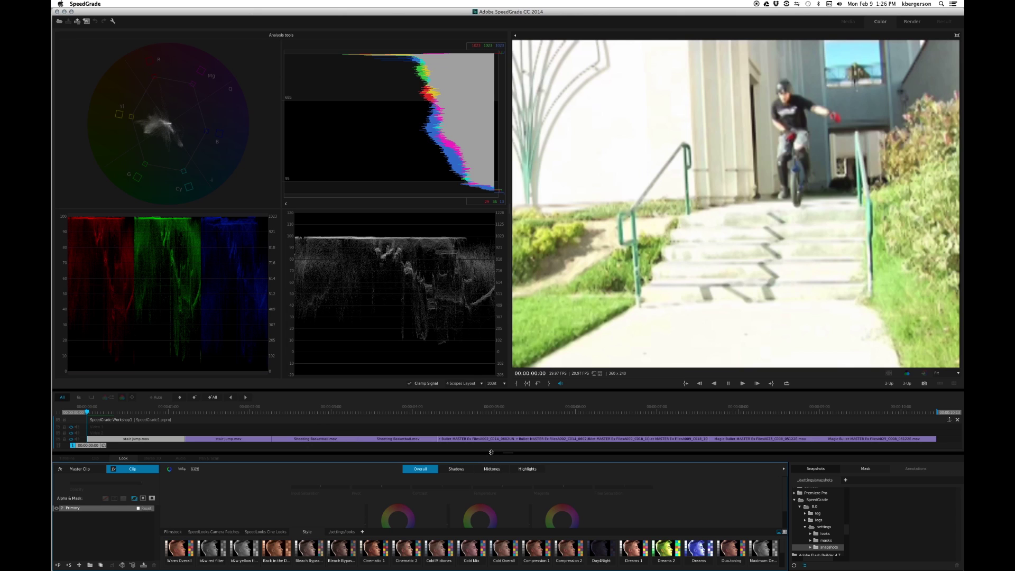
Enlarge the grading area below the timeline, and collapse and restore the Analysis tools beside the video preview
left_click_drag(491, 452, 499, 417)
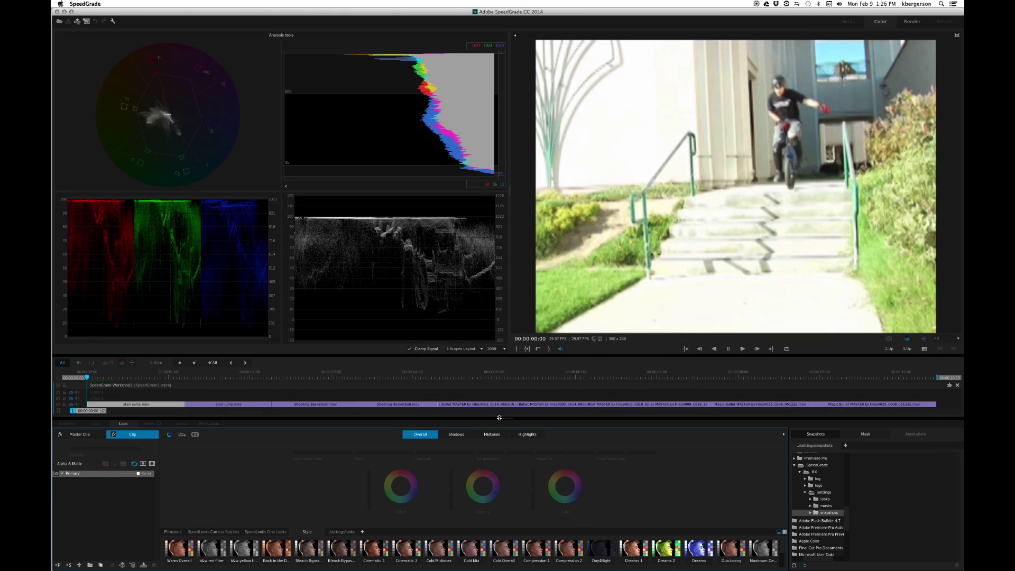
left_click_drag(510, 37, 409, 112)
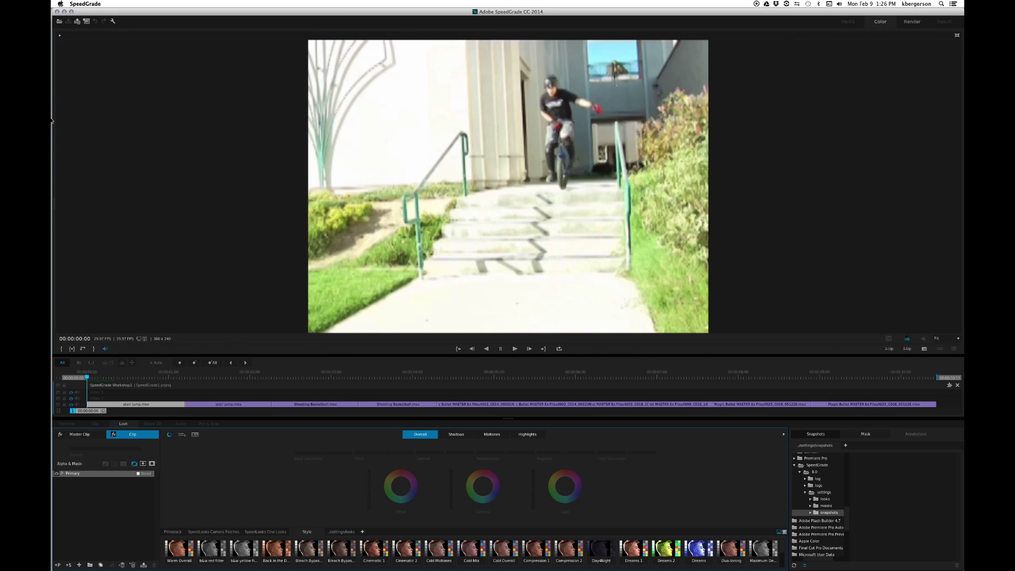
left_click(59, 37)
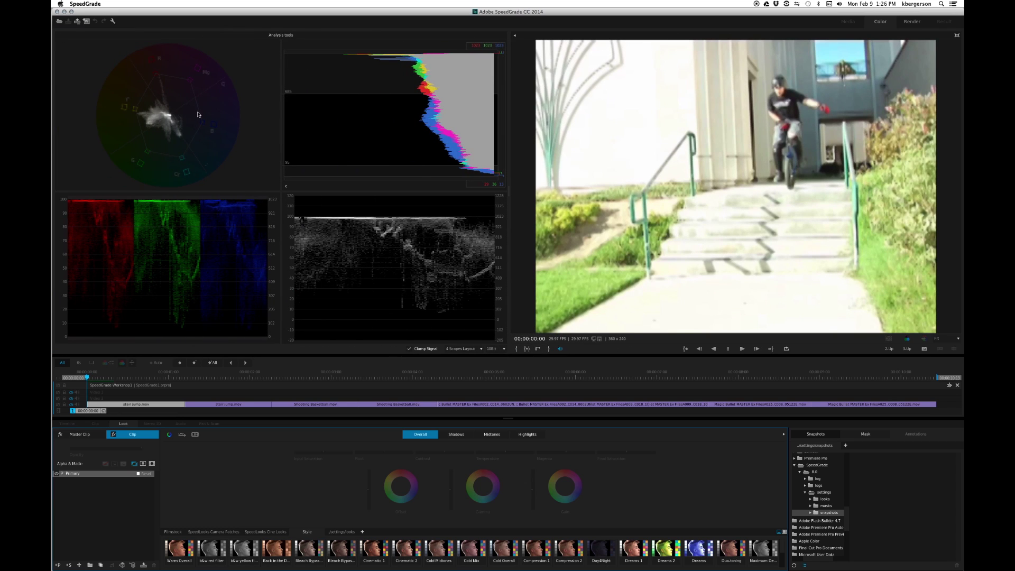
Examine the scope types available for the vectorscope, RGB parade and histogram, keeping the vectorscope set to VectorscopeYUV
right_click(197, 114)
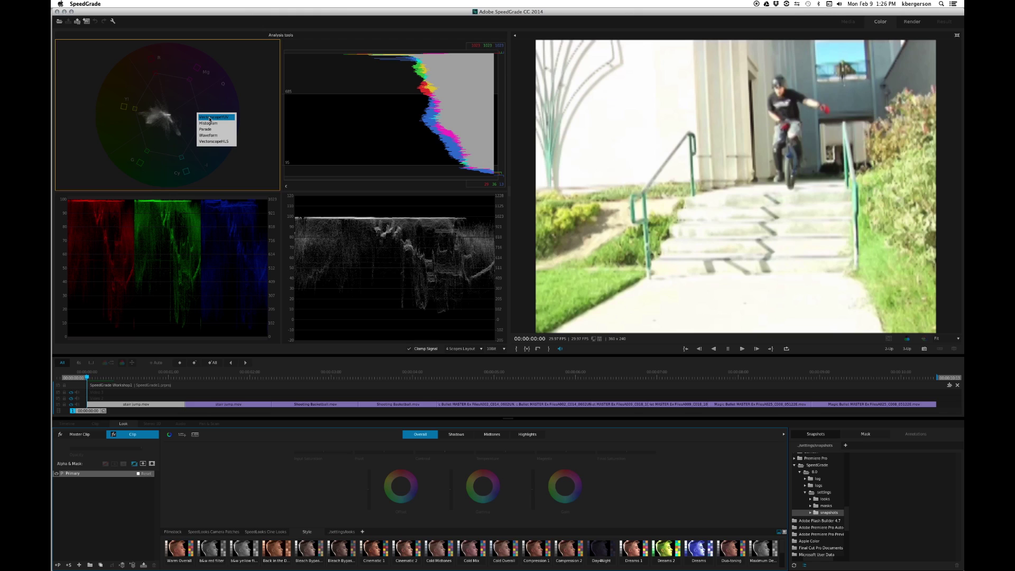
left_click(210, 119)
right_click(151, 230)
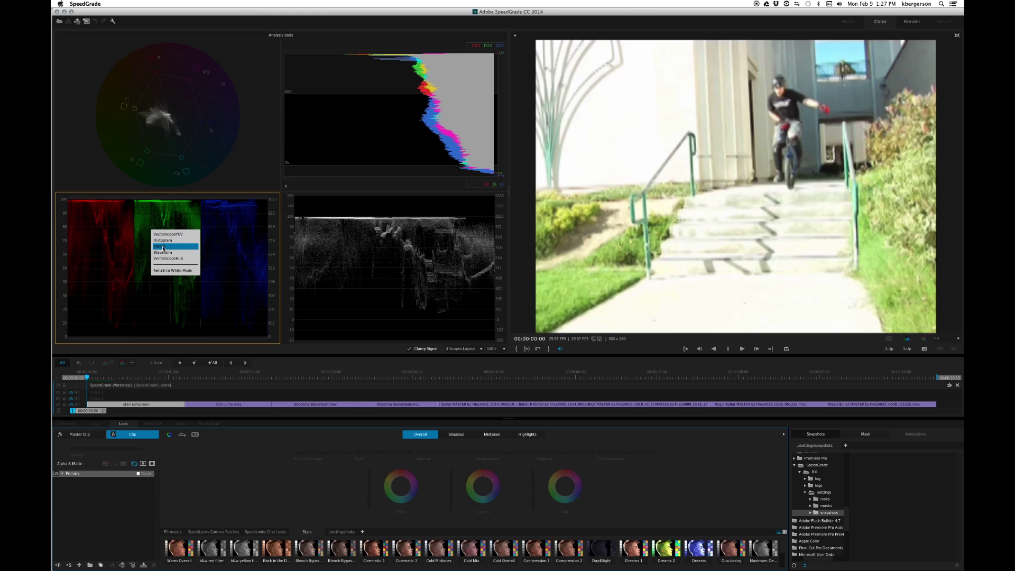
left_click(372, 158)
right_click(426, 119)
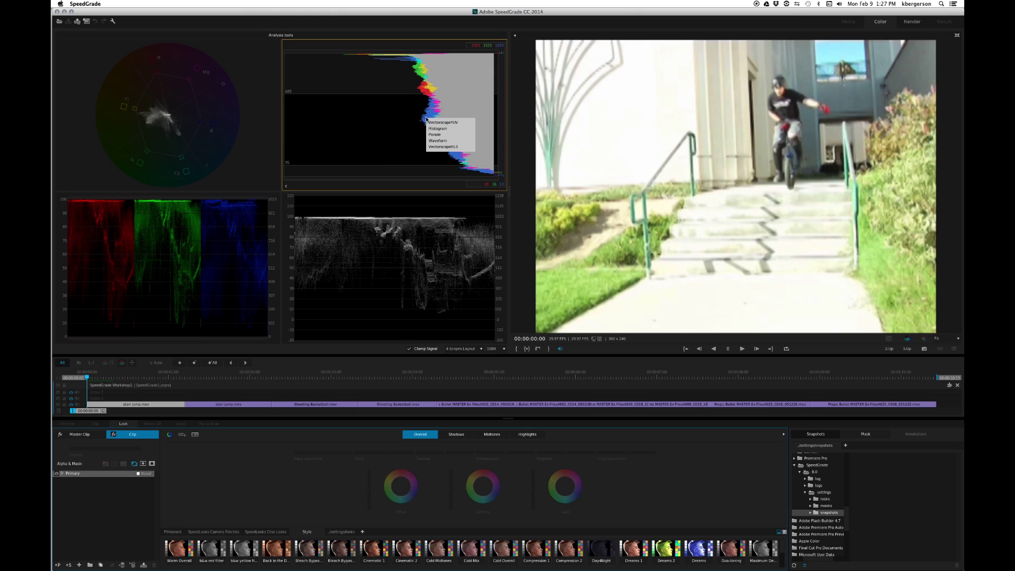
left_click(381, 242)
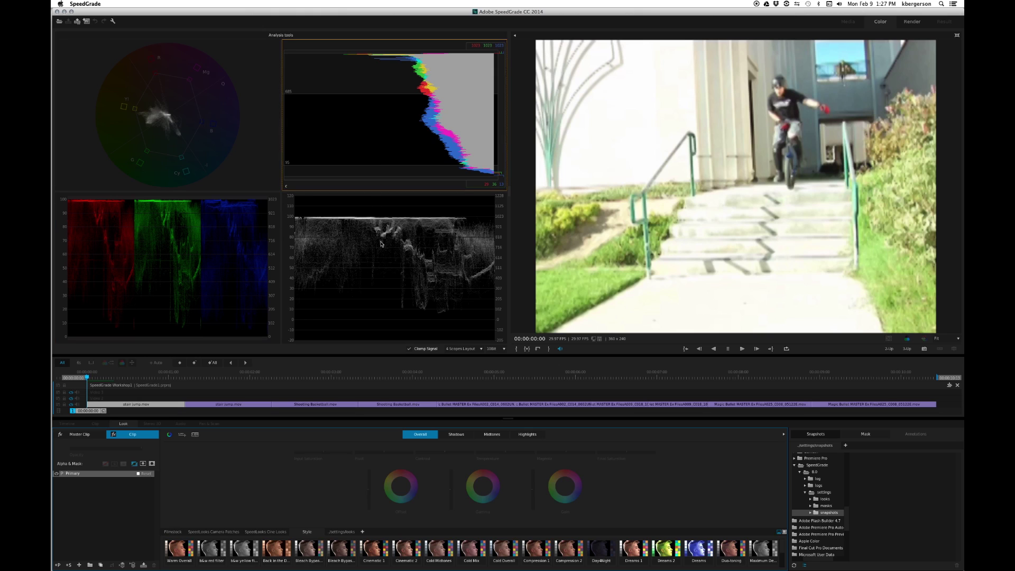
Switch the waveform scope to RGB and return it to Luma
right_click(381, 243)
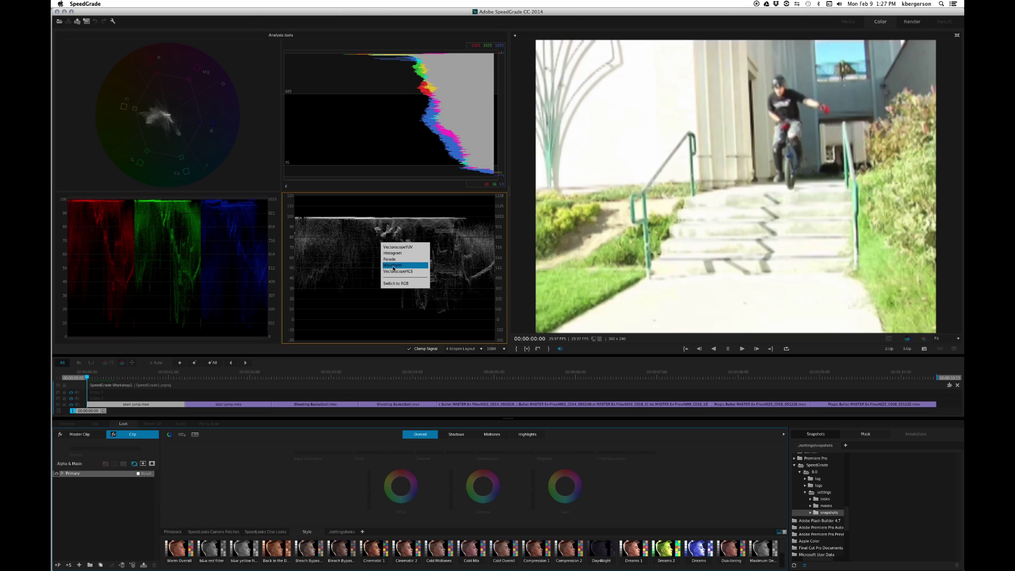
left_click(395, 283)
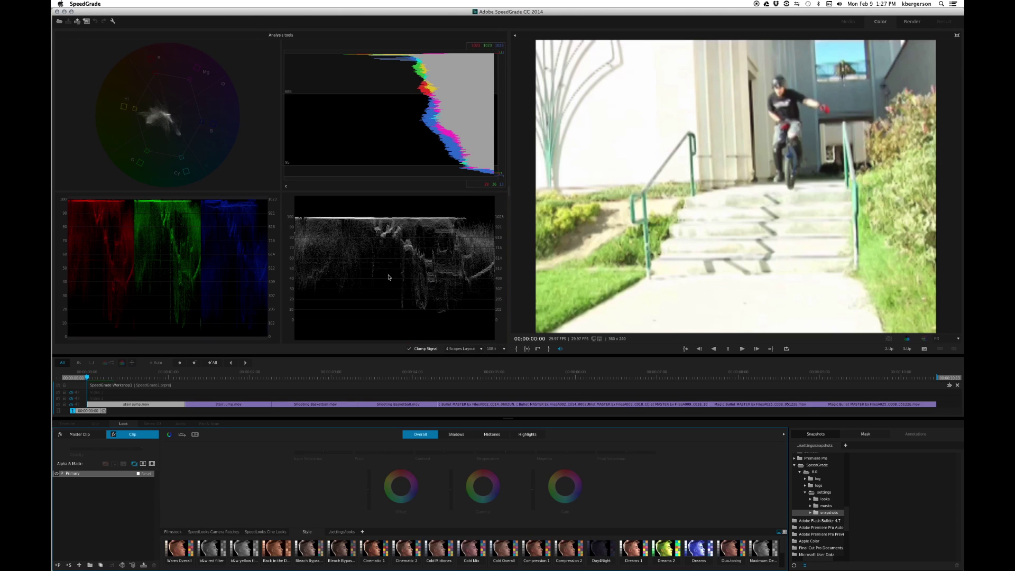
right_click(389, 272)
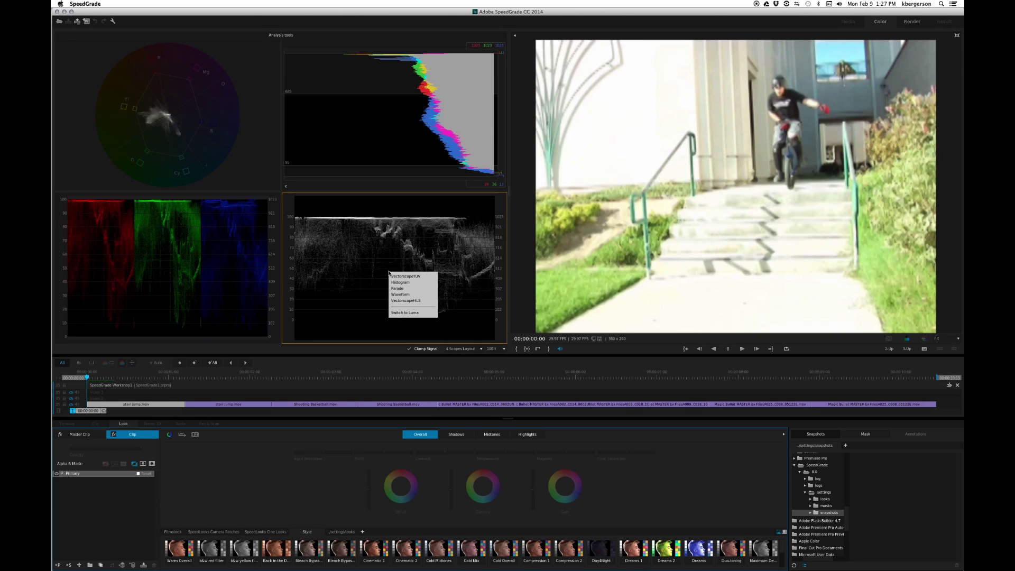
left_click(402, 313)
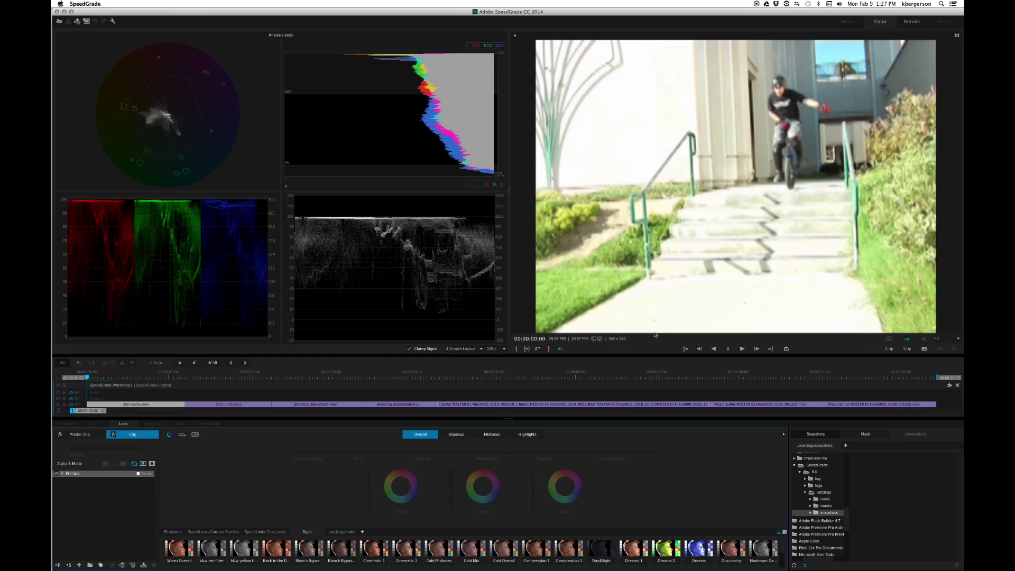
Play the start of the sequence, stop it, and park the playhead at 00:00:03:16 in the second Shooting Basketball clip
left_click(742, 349)
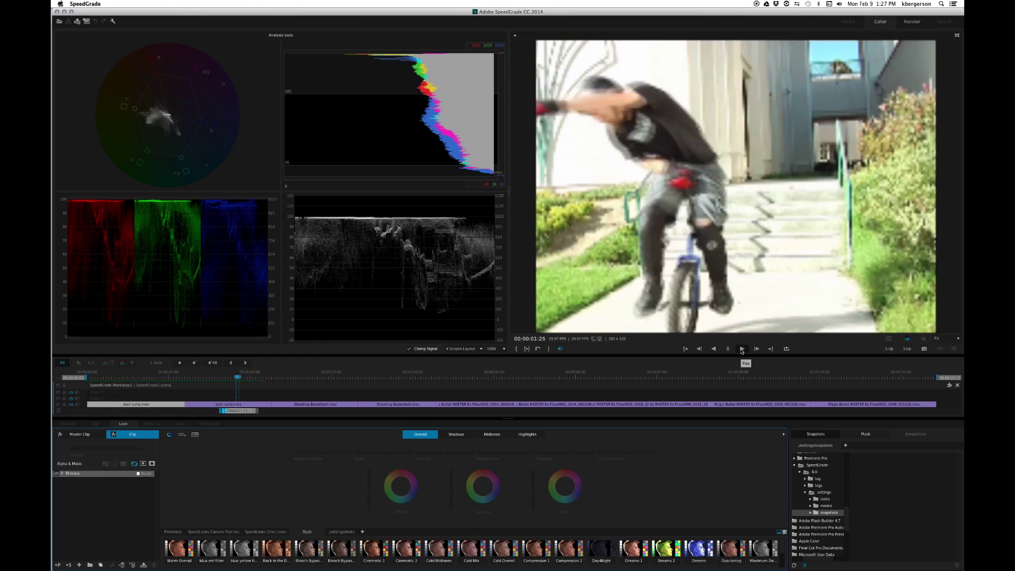
left_click(729, 349)
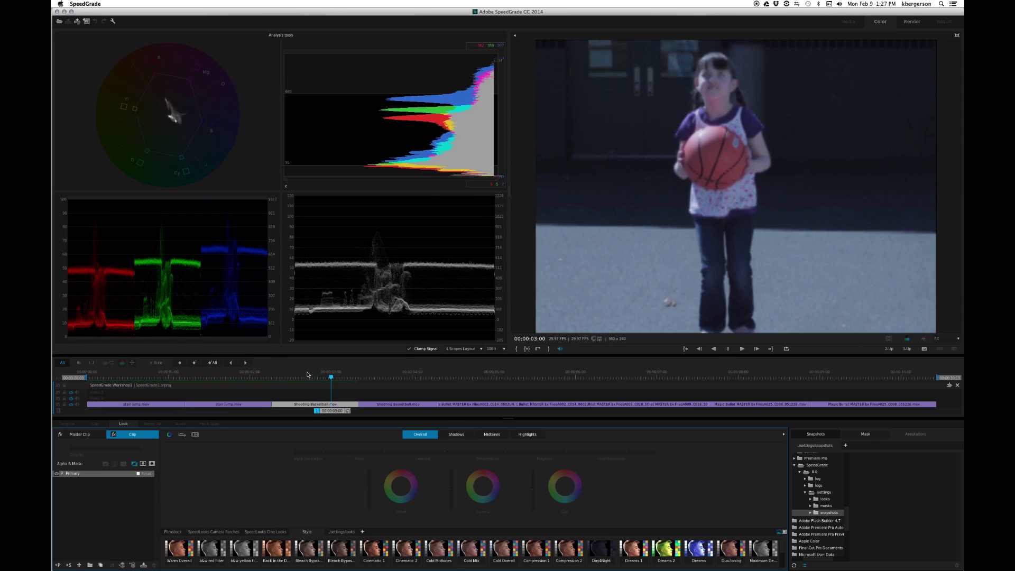
left_click_drag(307, 375, 374, 376)
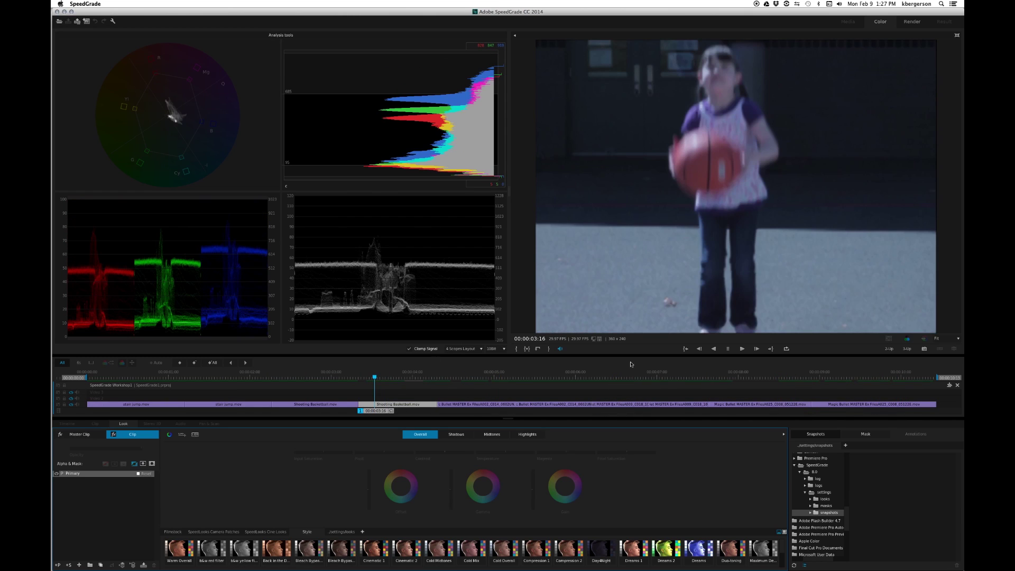
Compare neighbouring shots in 2-Up and 3-Up views, and return to the single-frame view
left_click(888, 349)
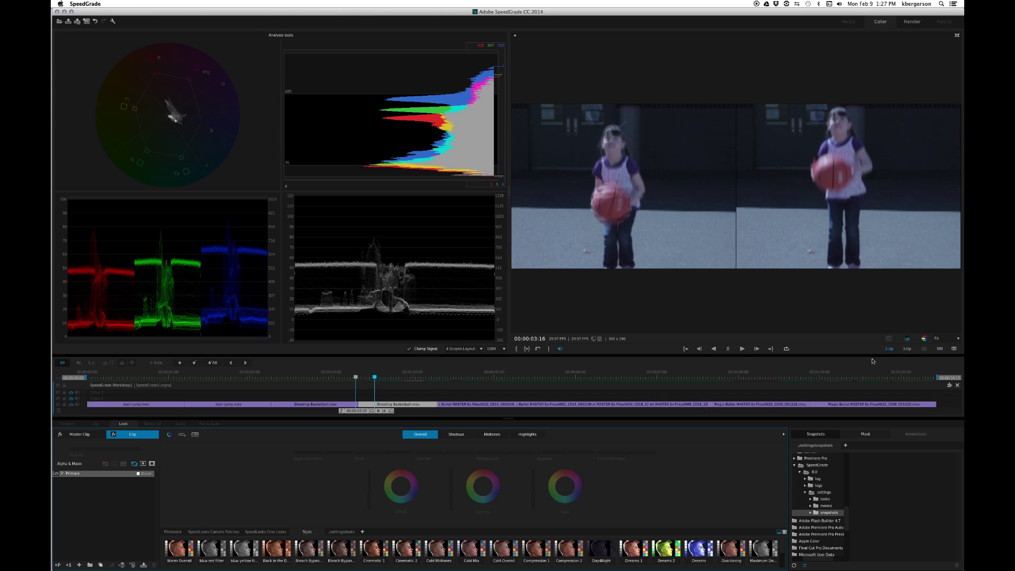
left_click(906, 349)
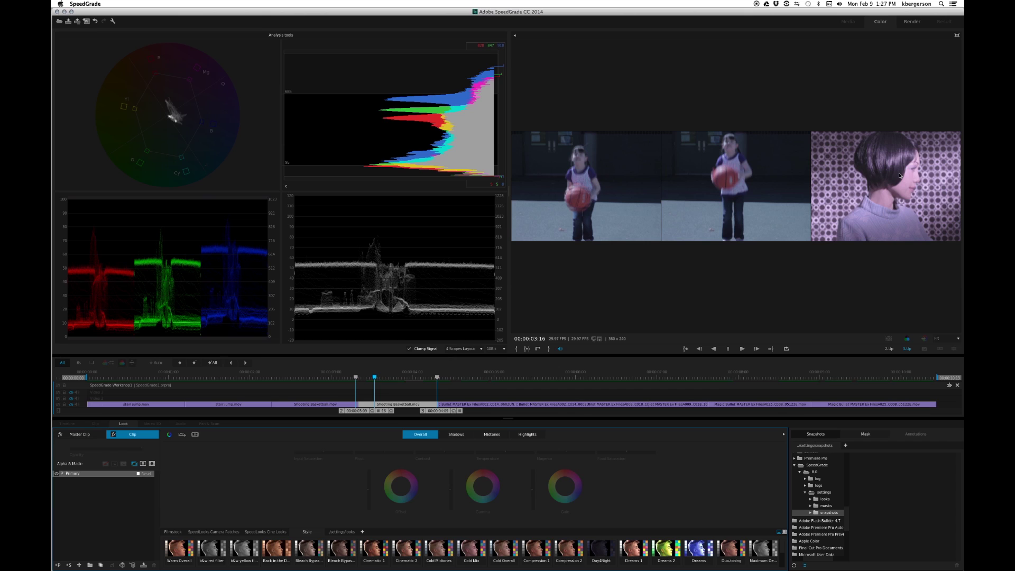
left_click(906, 350)
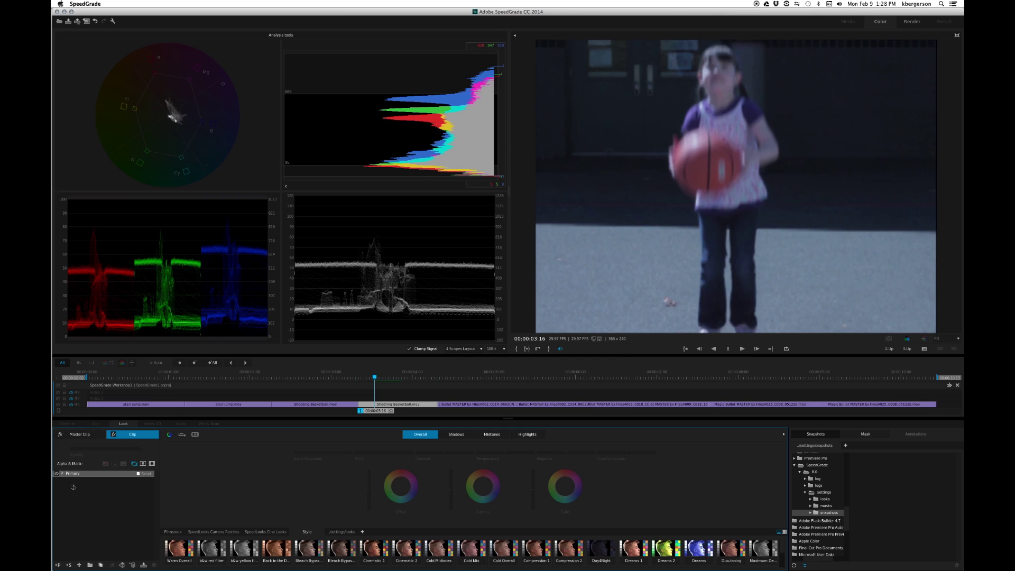
Toggle the Primary layer's visibility off and on to check its effect, leaving it visible
left_click(56, 474)
left_click(57, 473)
left_click(56, 473)
left_click(56, 474)
Add a Primary and a Secondary grading layer to the clip, and duplicate the Secondary layer
left_click(58, 565)
left_click(69, 566)
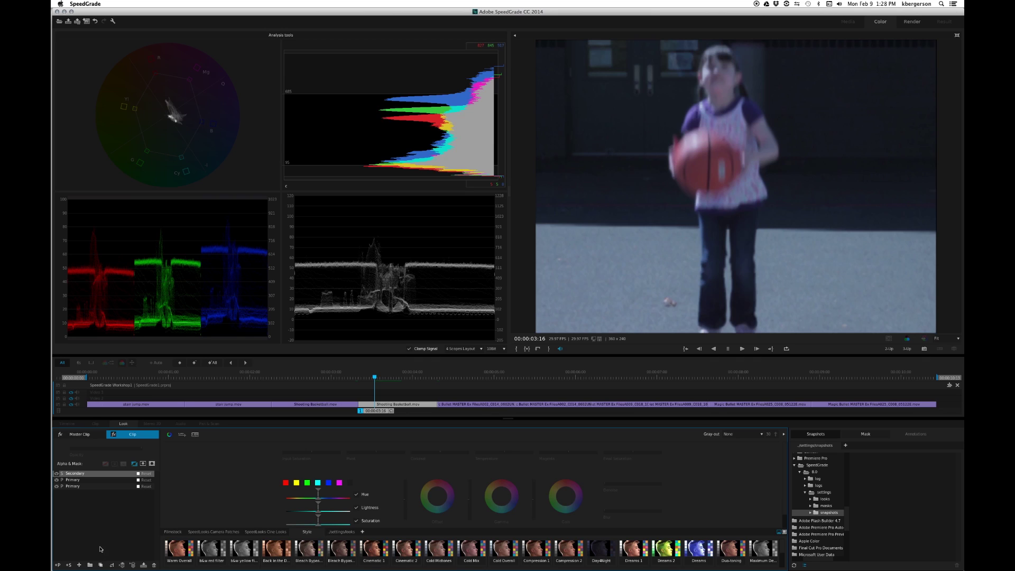
left_click(100, 566)
Select the extra grading layers and delete them, keeping only the original Primary layer
left_click(74, 486, "shift")
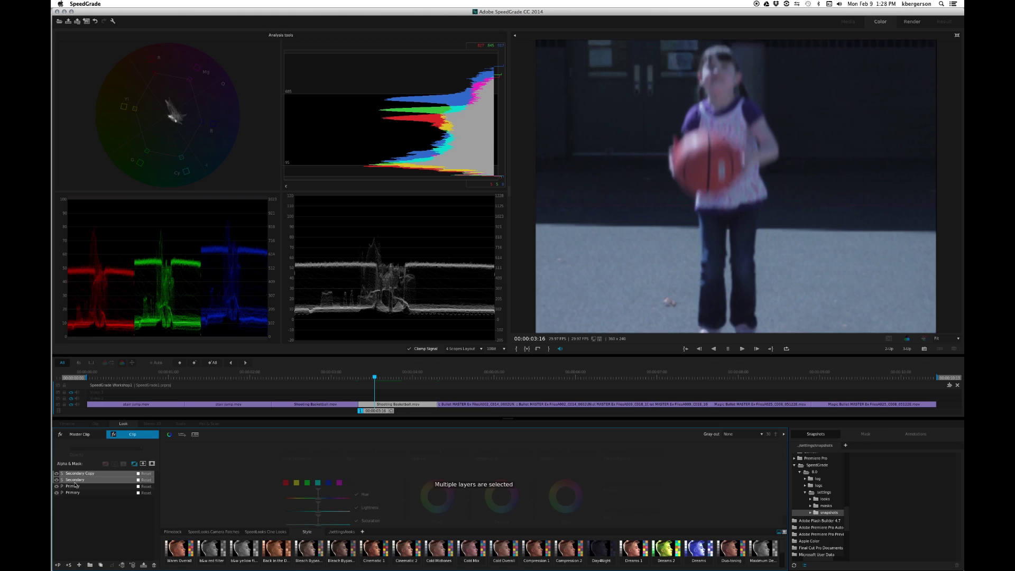
left_click(155, 565)
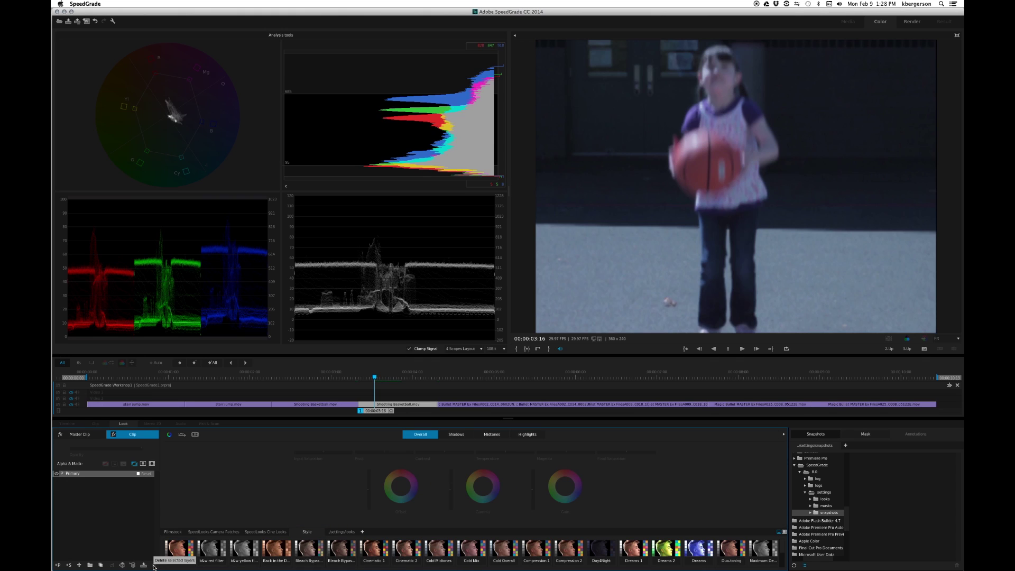
Enlarge the grading area further and switch the colour controls from colour wheels to sliders
left_click_drag(507, 418, 497, 387)
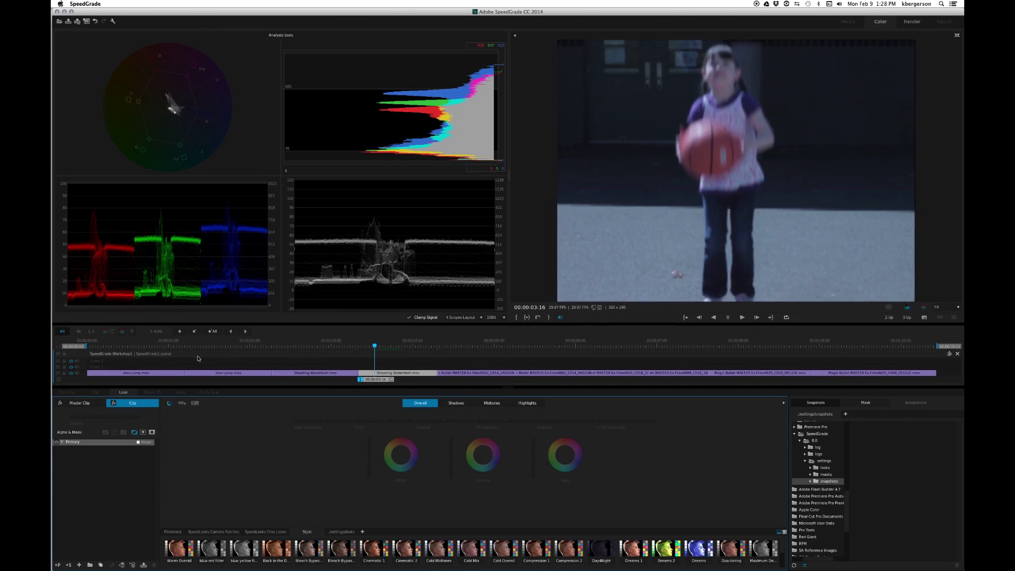
left_click(183, 403)
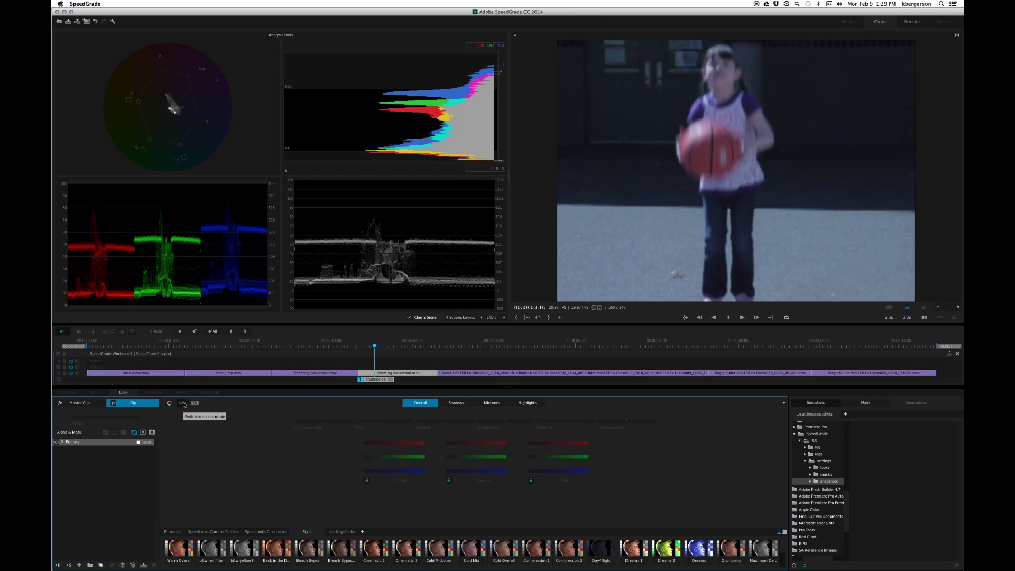
left_click(169, 403)
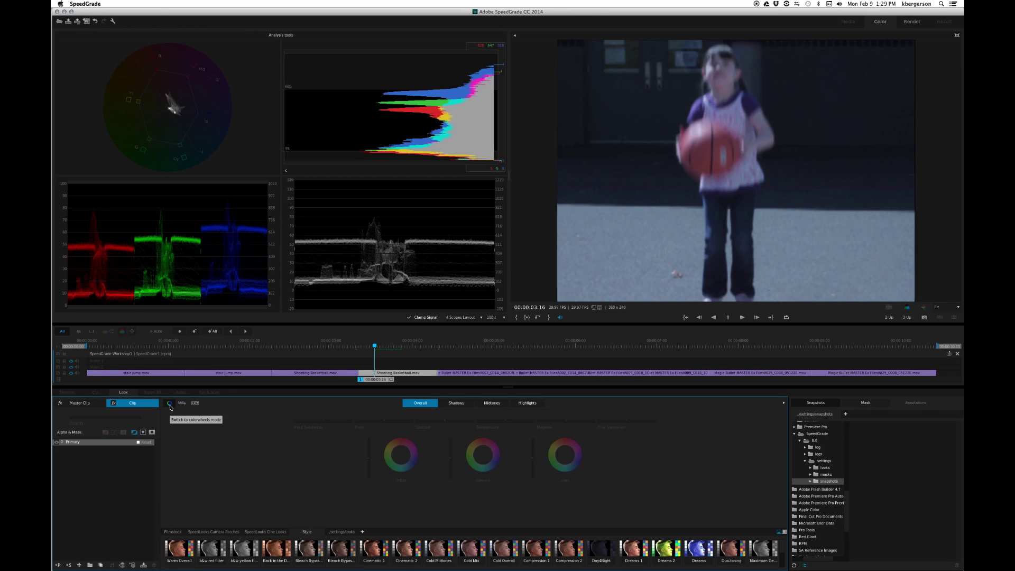
left_click(183, 403)
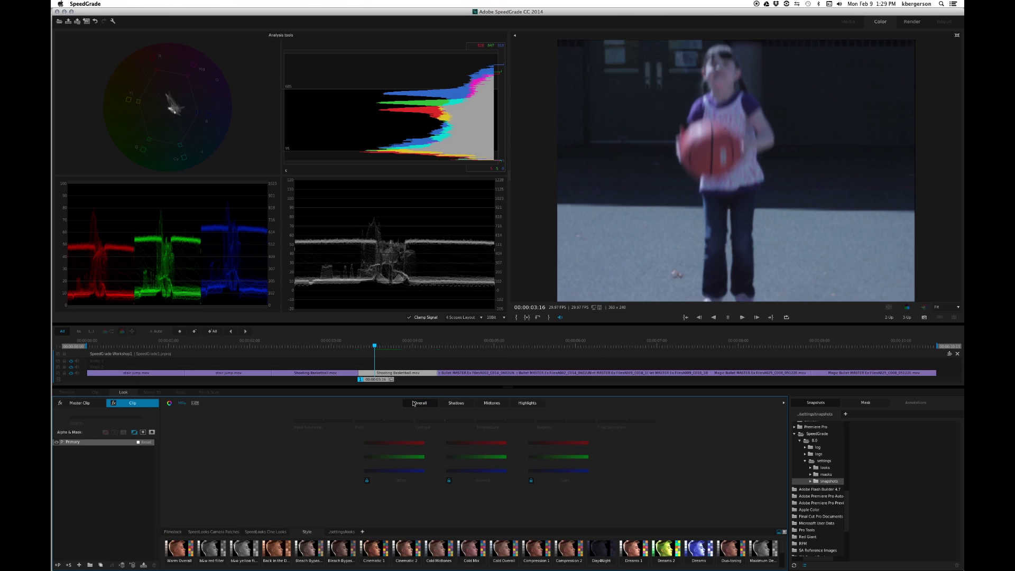
Go through the Shadows and Midtones grading ranges and display the Highlights controls
left_click(457, 403)
left_click(502, 405)
left_click(526, 404)
left_click(526, 404)
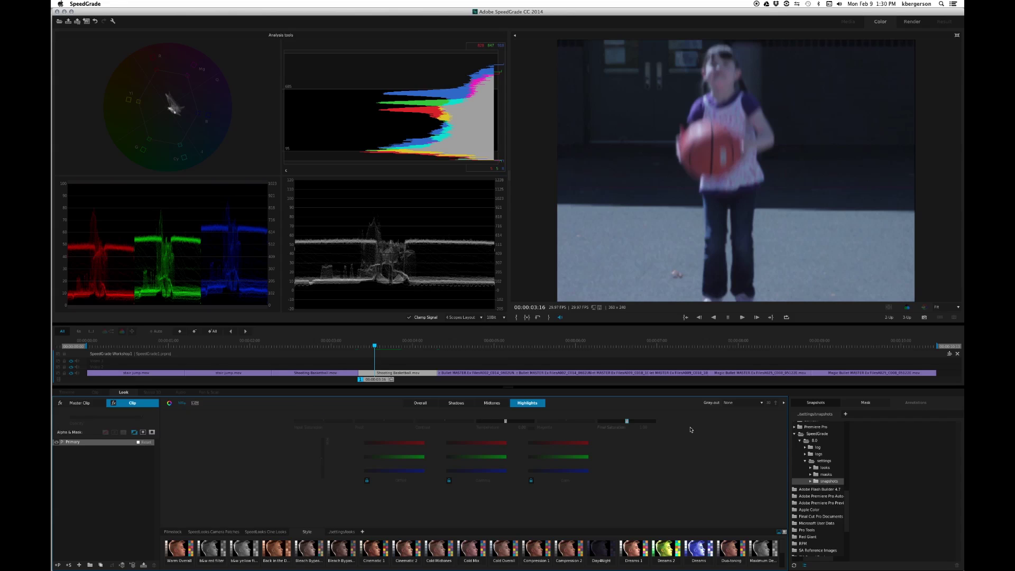
Show the mask settings and add a second Primary grading layer to the basketball clip
left_click(815, 402)
left_click(867, 403)
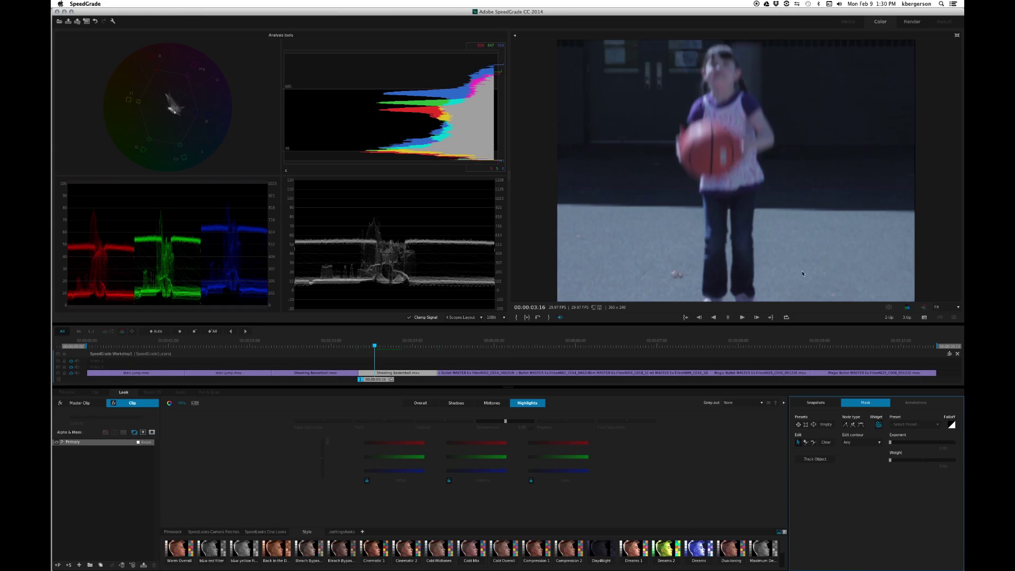
left_click(58, 566)
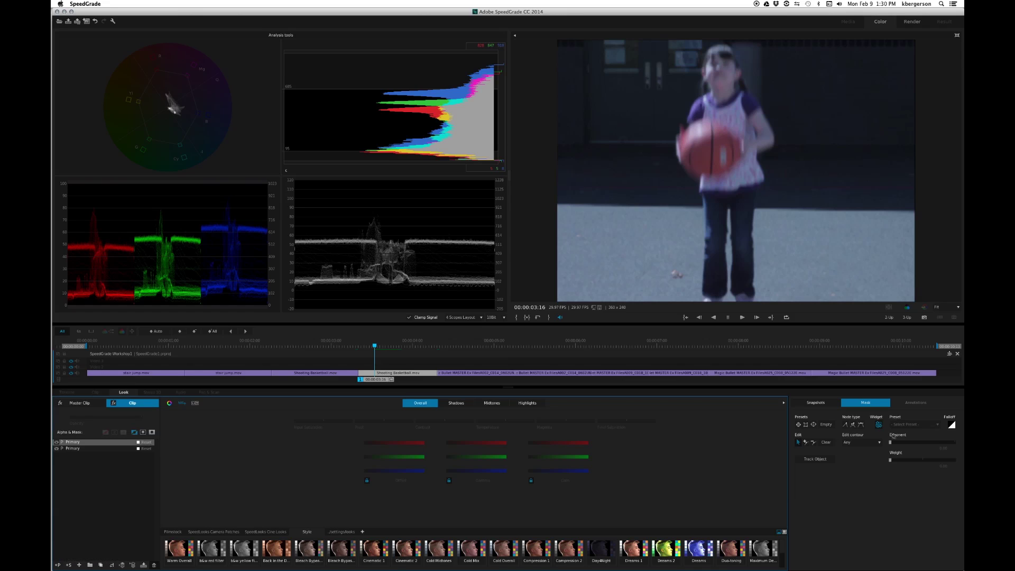
Try the mask presets through to the vignette shape, then widen the gap between its inner and outer outlines at one side
left_click(798, 426)
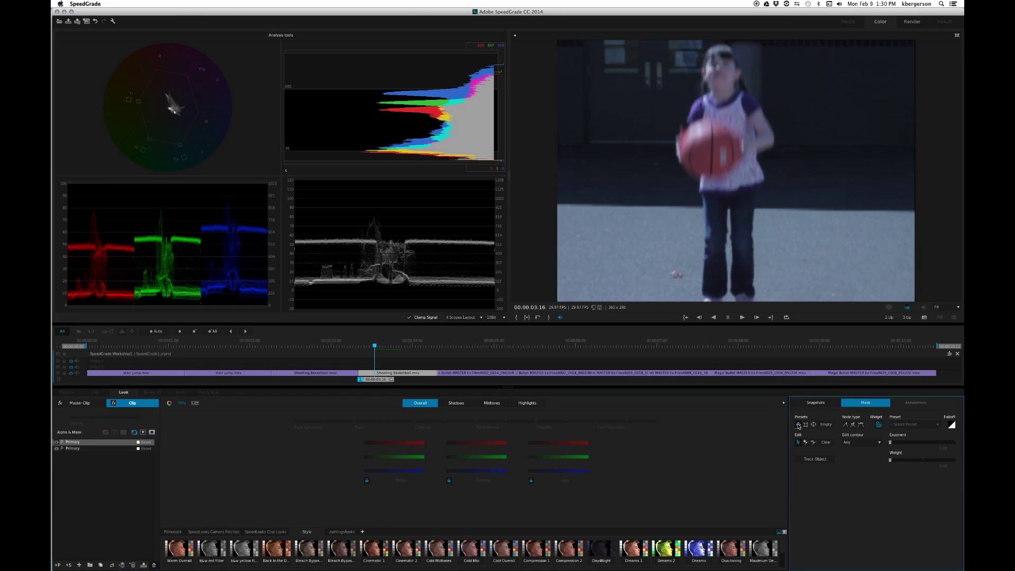
left_click(806, 425)
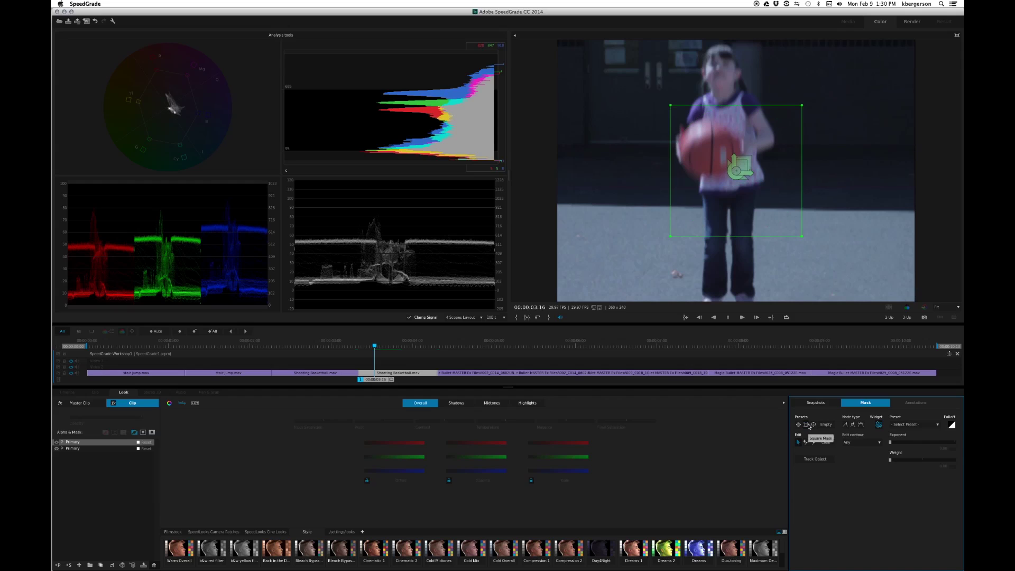
left_click(813, 425)
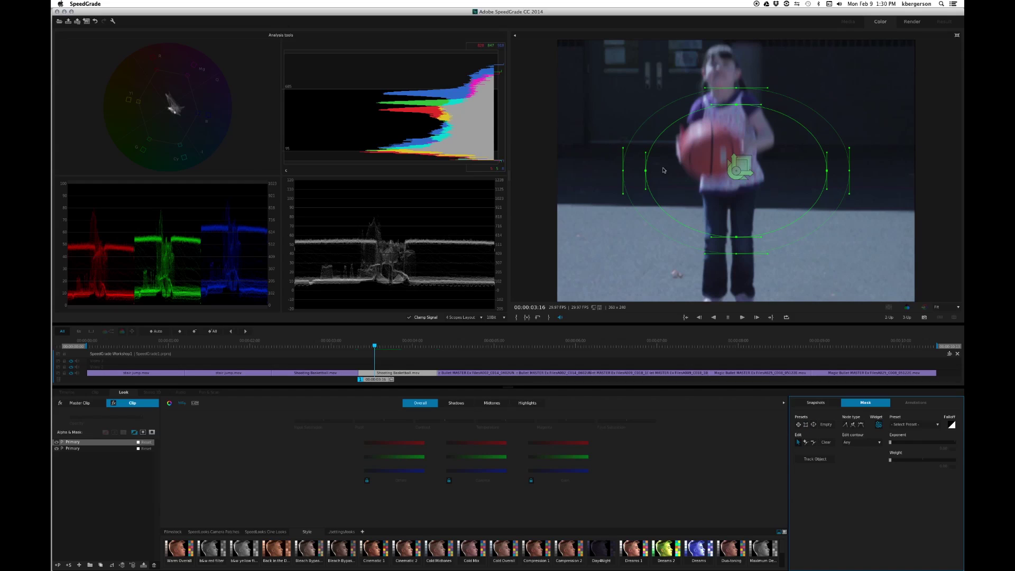
left_click_drag(622, 170, 601, 170)
left_click_drag(647, 171, 671, 172)
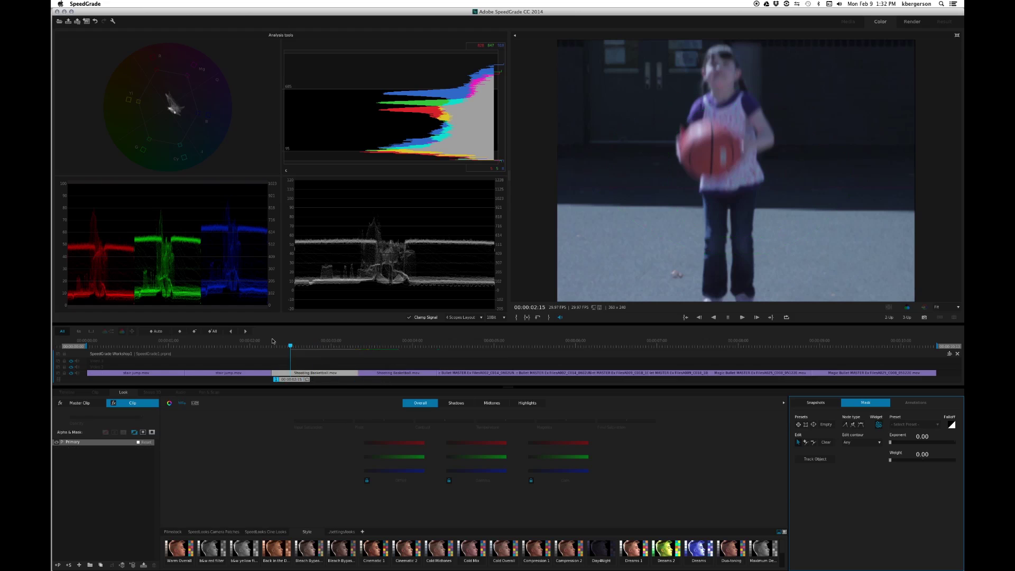
Go to frame 00:00:01:20 in the bike rider clip, select its Primary layer and switch the colour controls back to colour wheels
left_click(231, 347)
mouse_move(230, 347)
left_mouse_down()
mouse_move(182, 353)
mouse_move(236, 357)
mouse_move(223, 355)
left_mouse_up()
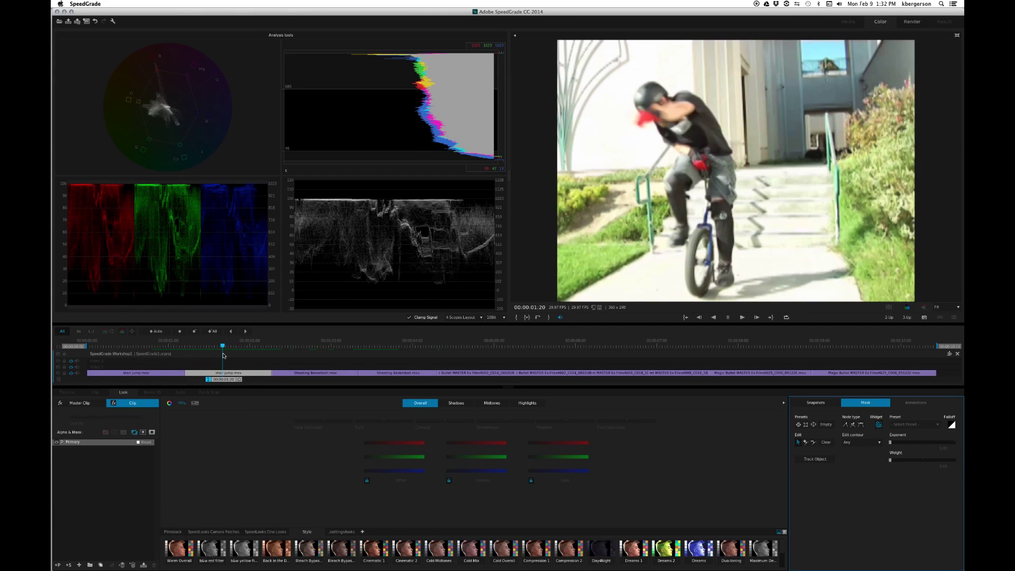
left_click(83, 443)
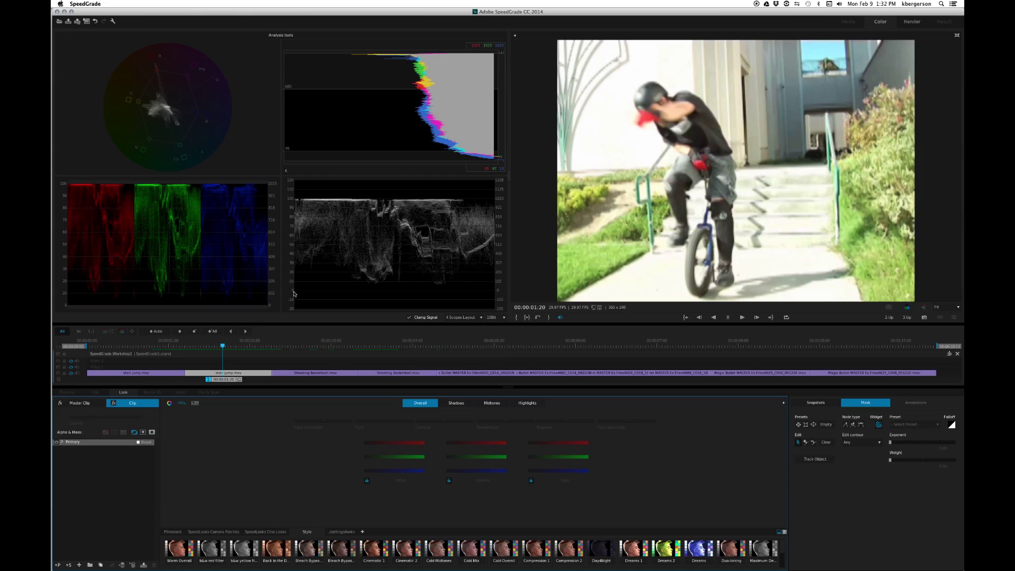
left_click(168, 404)
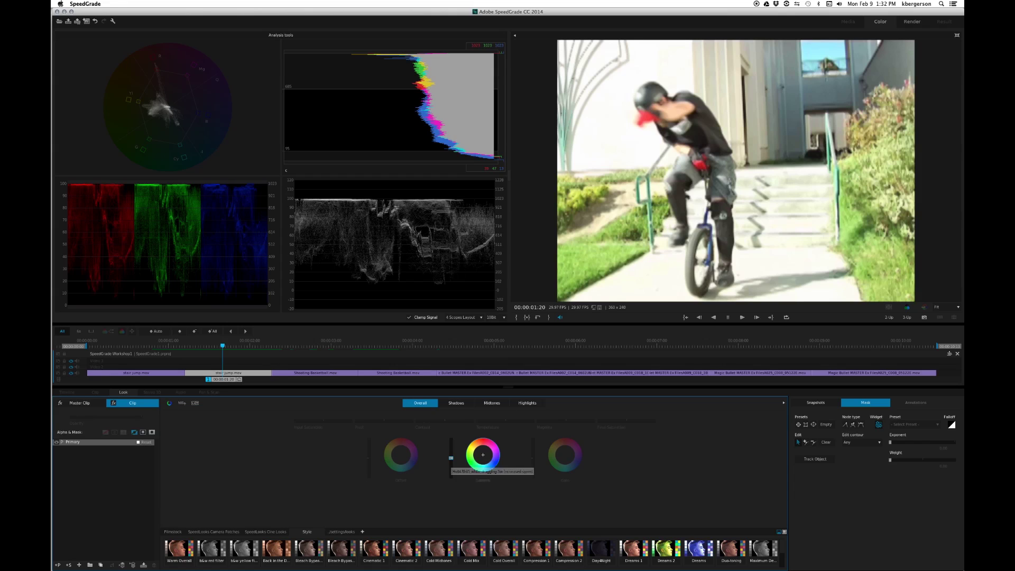
Lower the clip's overall Gamma to deepen the image and reduce the overall Gain slightly to bring the highlights down
left_click_drag(450, 457, 451, 466)
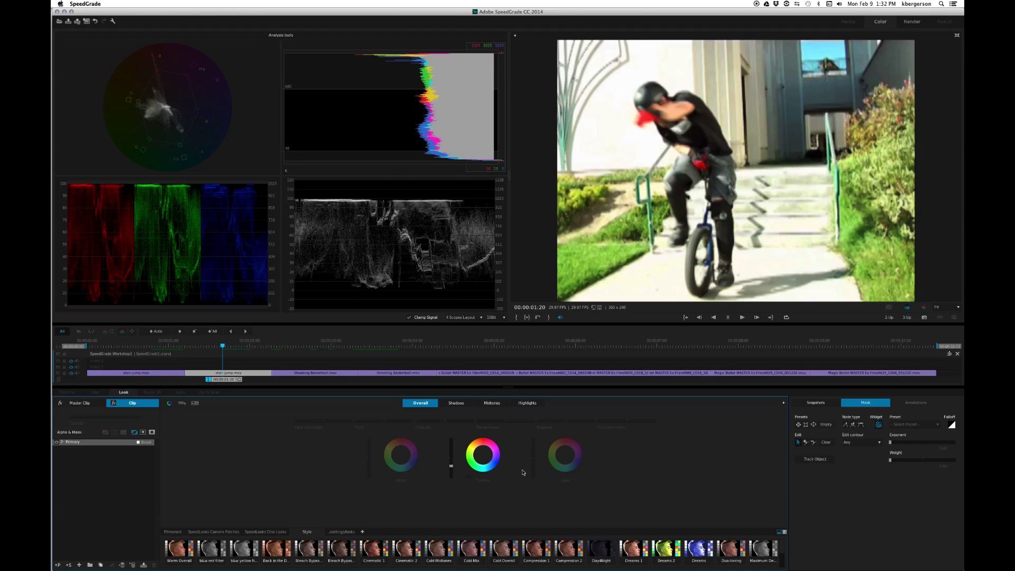
left_click_drag(532, 459, 533, 460)
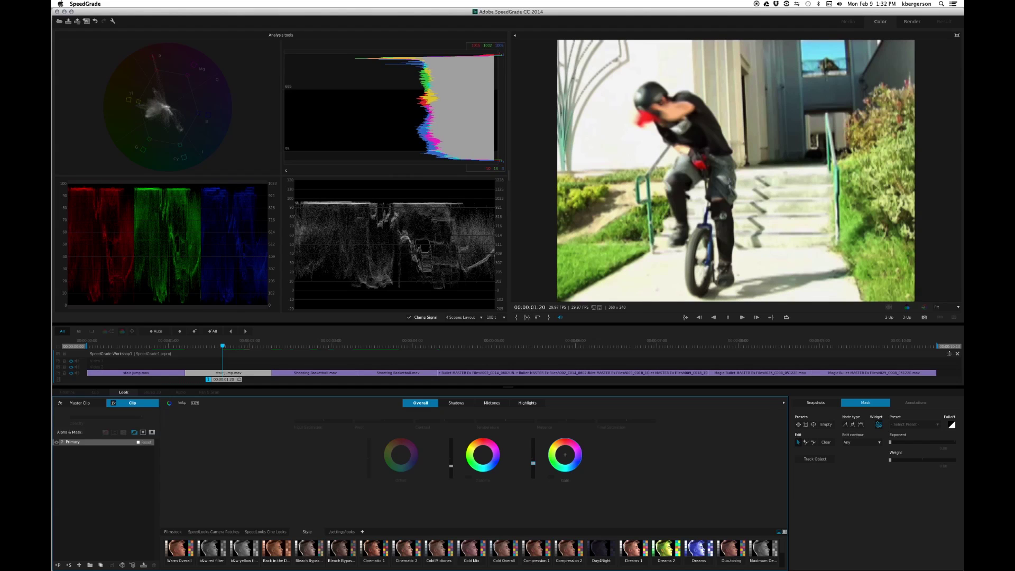
left_click_drag(533, 463, 533, 458)
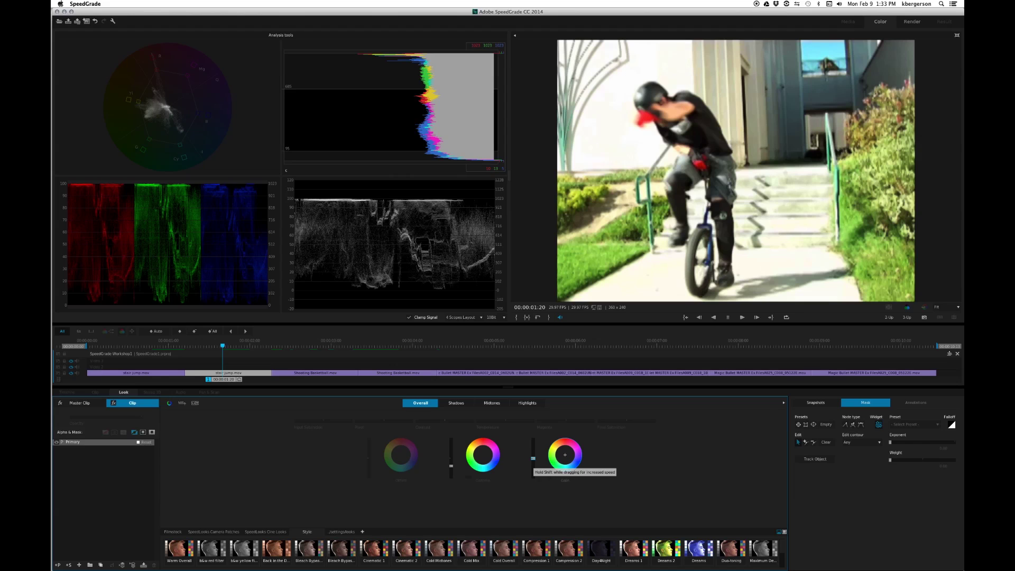
left_click_drag(533, 458, 533, 460)
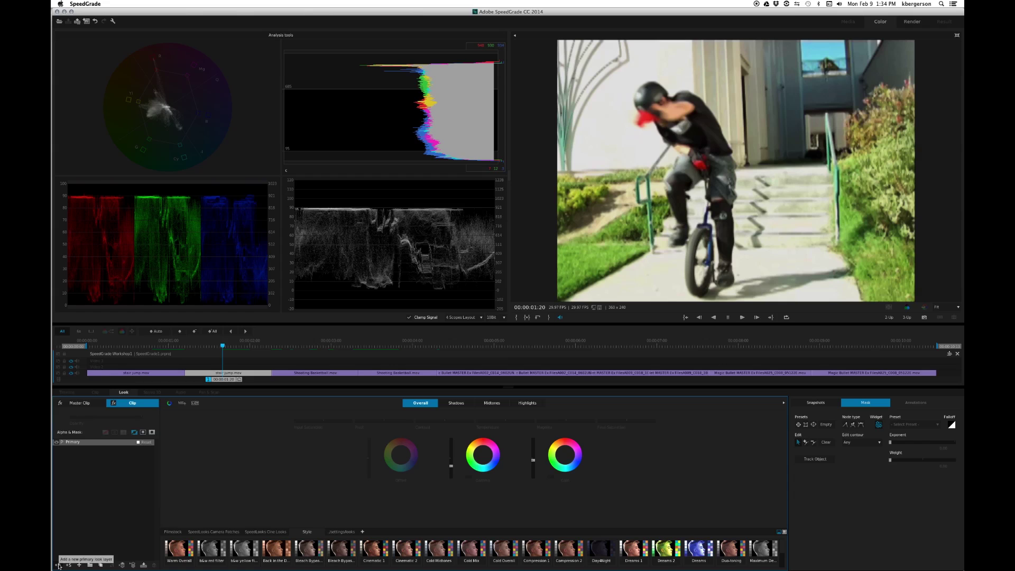
Add a second Primary layer to the bike clip and reduce the Final Saturation of its Shadows range
left_click(58, 564)
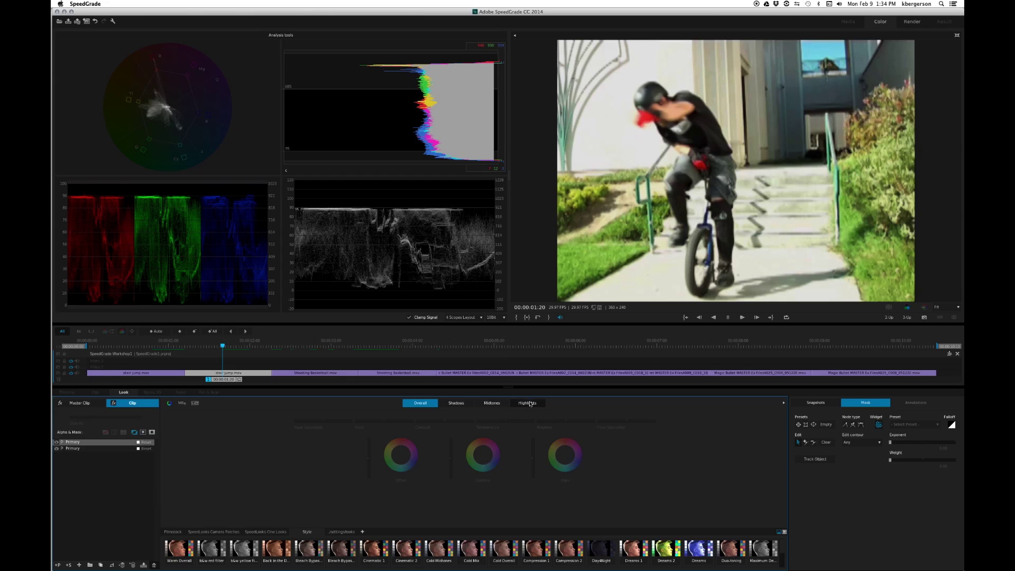
left_click(462, 404)
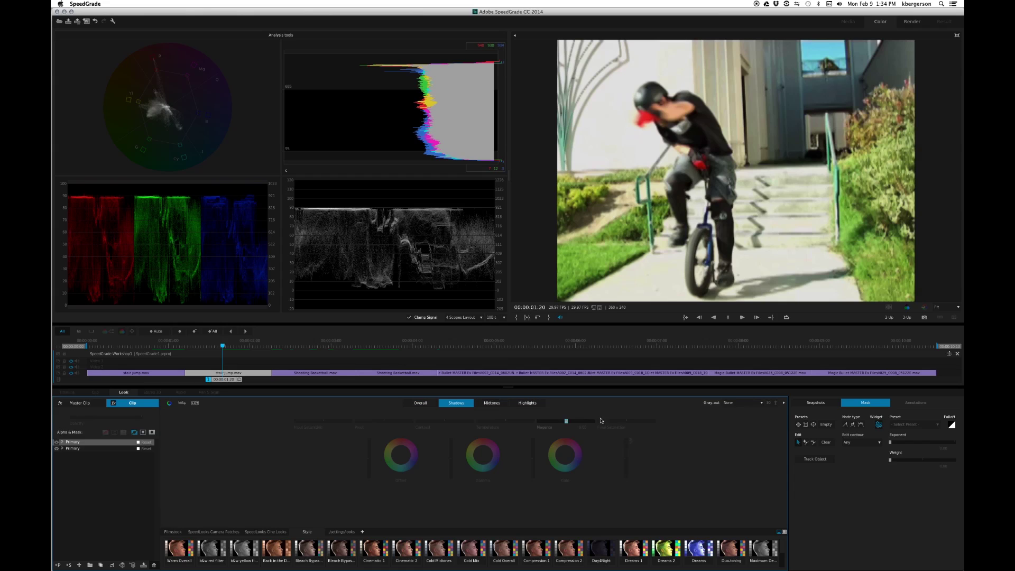
left_click_drag(627, 421, 598, 421)
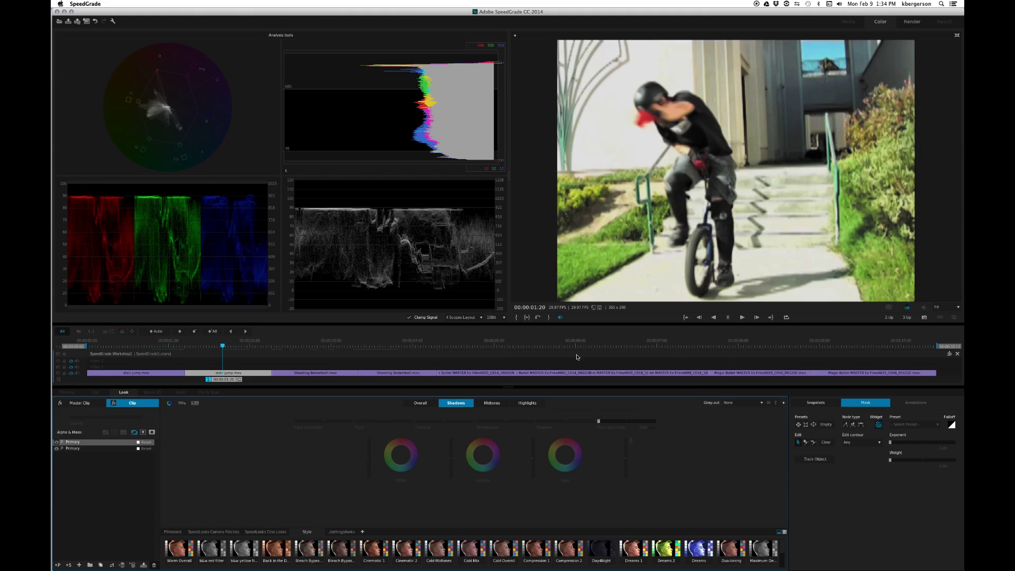
Reduce the Final Saturation of the layer's Highlights range by a similar amount and display the Midtones controls
left_click(532, 405)
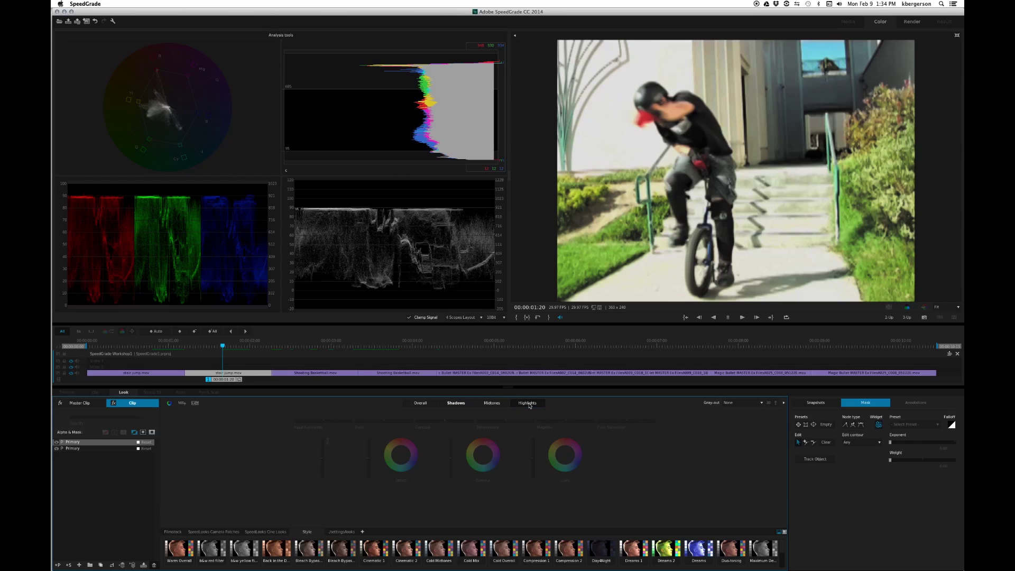
left_click_drag(626, 421, 598, 421)
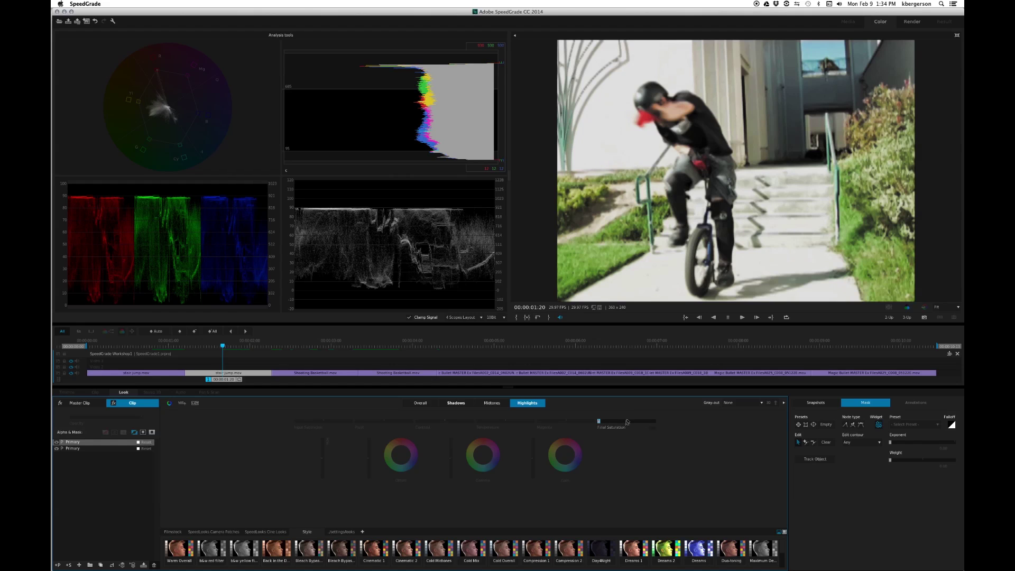
left_click(492, 404)
left_click(492, 403)
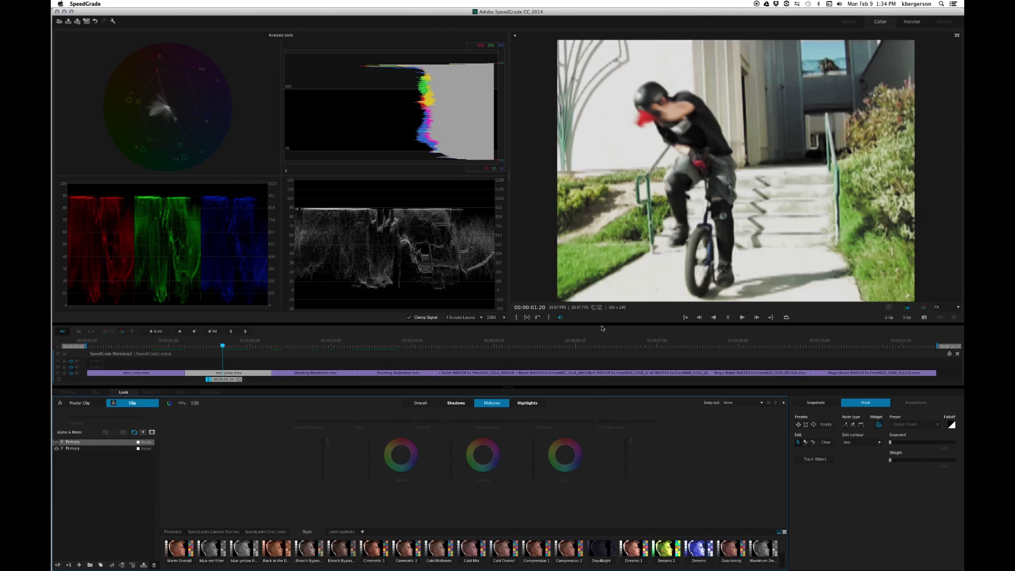
Add a third Primary layer and lower the Gamma of its Shadows range
left_click(58, 565)
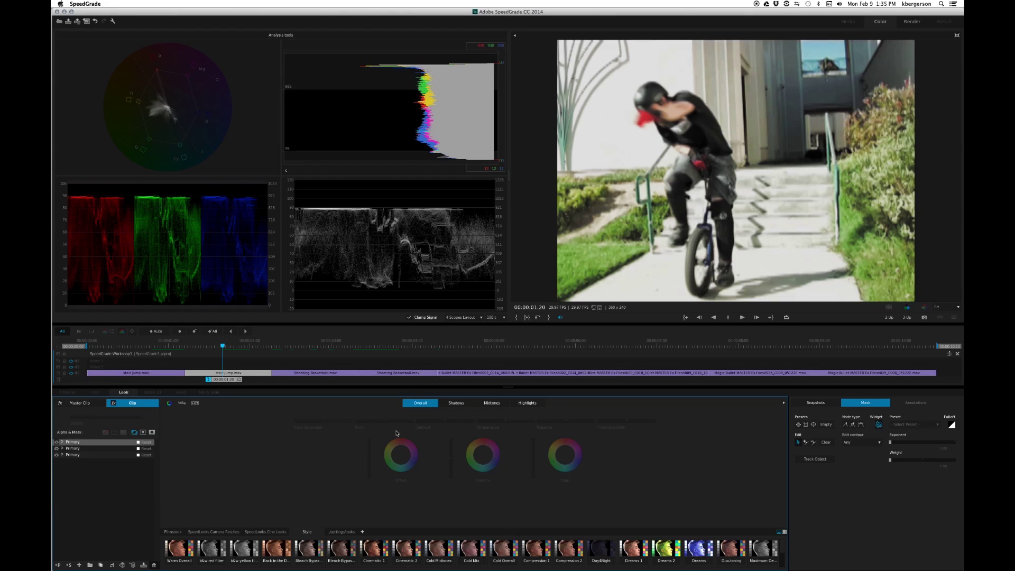
left_click(457, 405)
left_click(457, 405)
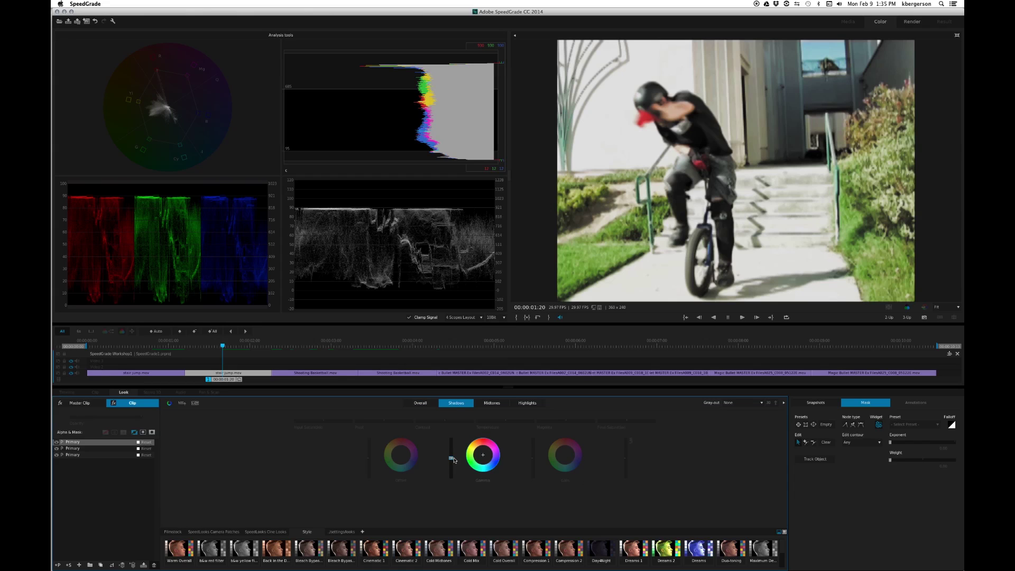
left_click_drag(450, 458, 453, 460)
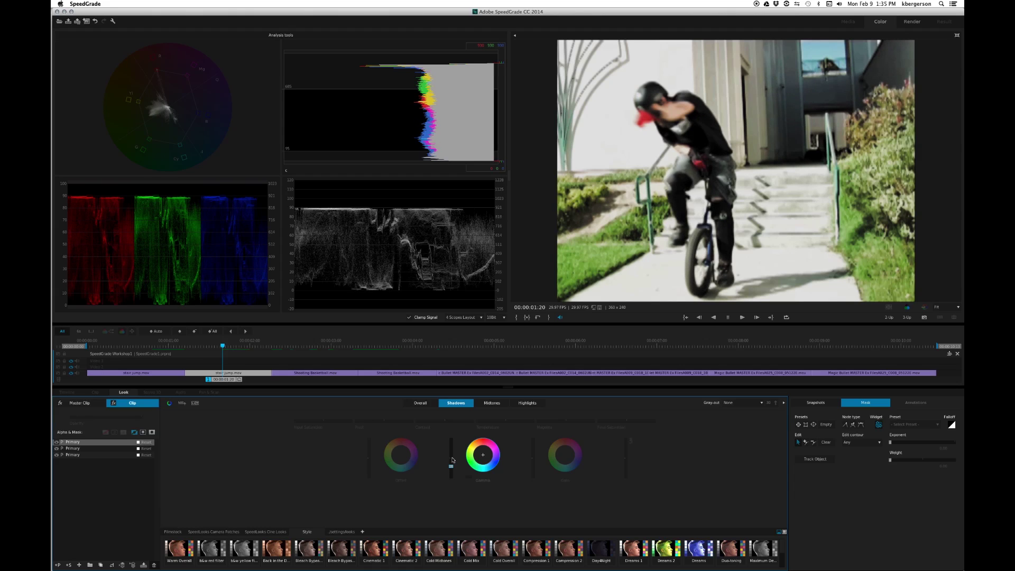
Toggle the top Primary layer off and on repeatedly to compare the image with and without the Shadows adjustment
left_click(56, 441)
left_click(56, 442)
left_click(56, 442)
left_click(56, 441)
left_click(56, 442)
left_click(56, 442)
left_click(56, 442)
left_click(56, 441)
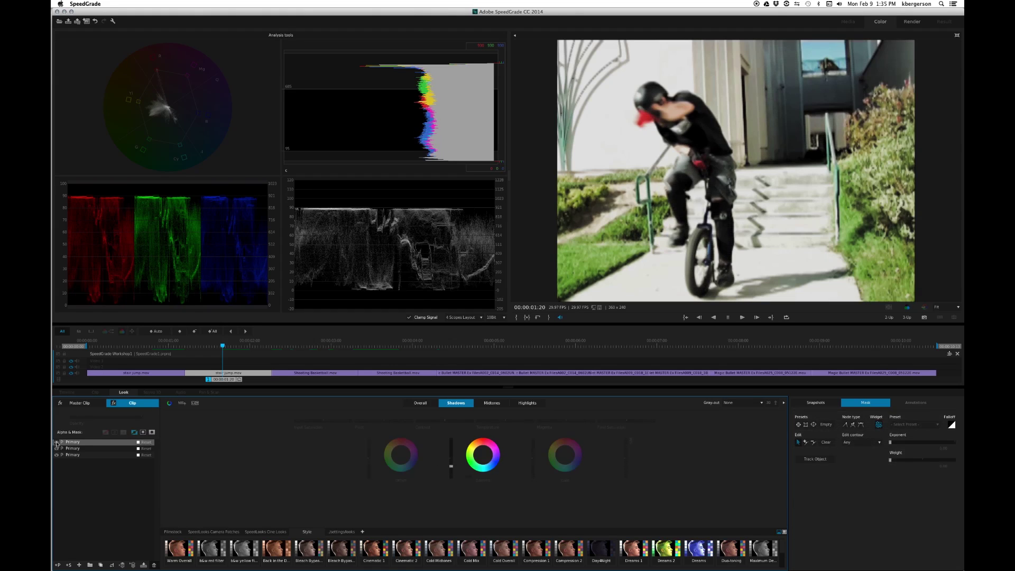
left_click(56, 442)
left_click(56, 441)
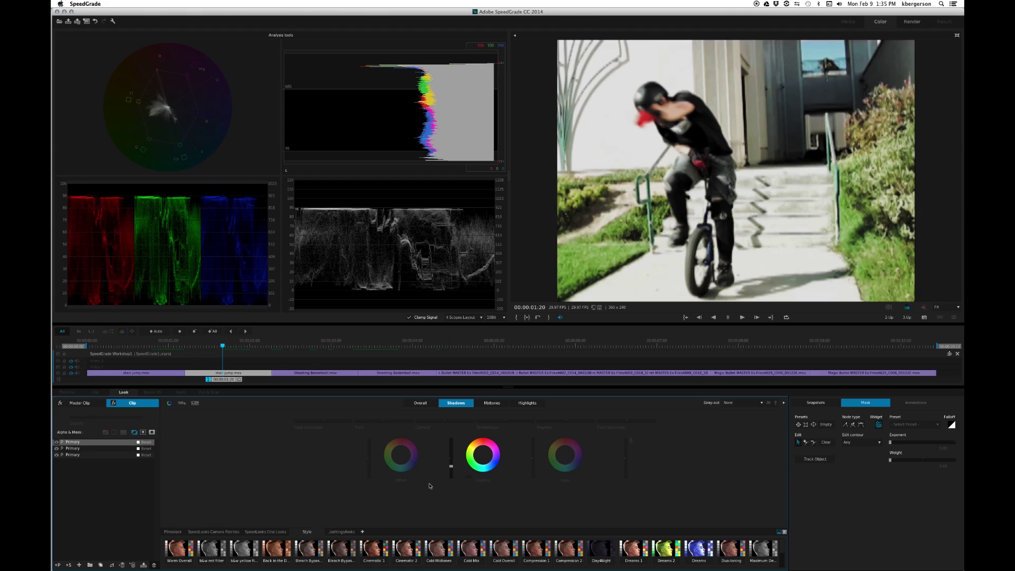
Raise the Shadows Gamma slightly and compare the image with the top layer off and on, leaving the layer active
left_click_drag(451, 465, 451, 463)
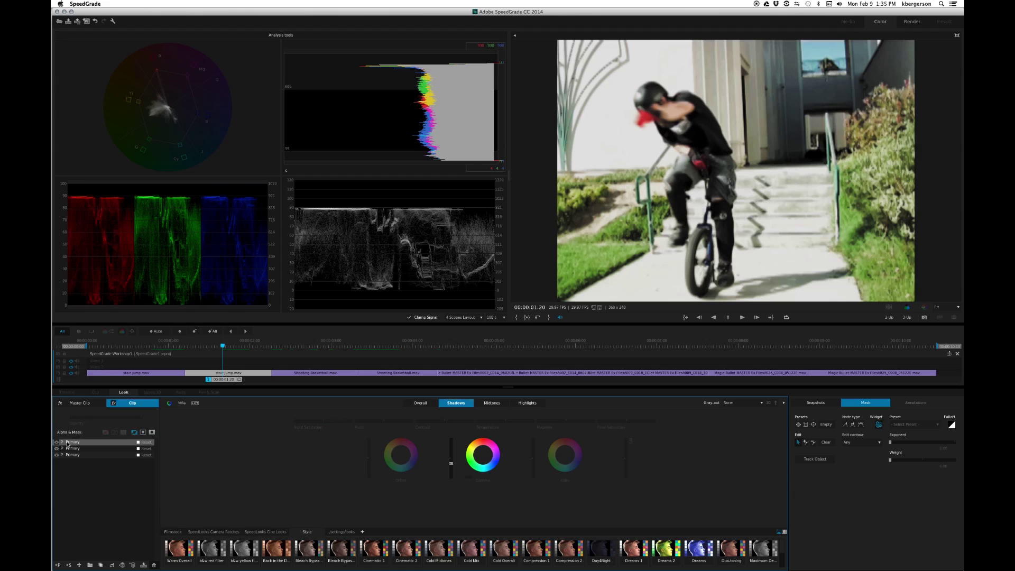
left_click(57, 442)
left_click(57, 442)
left_click(57, 442)
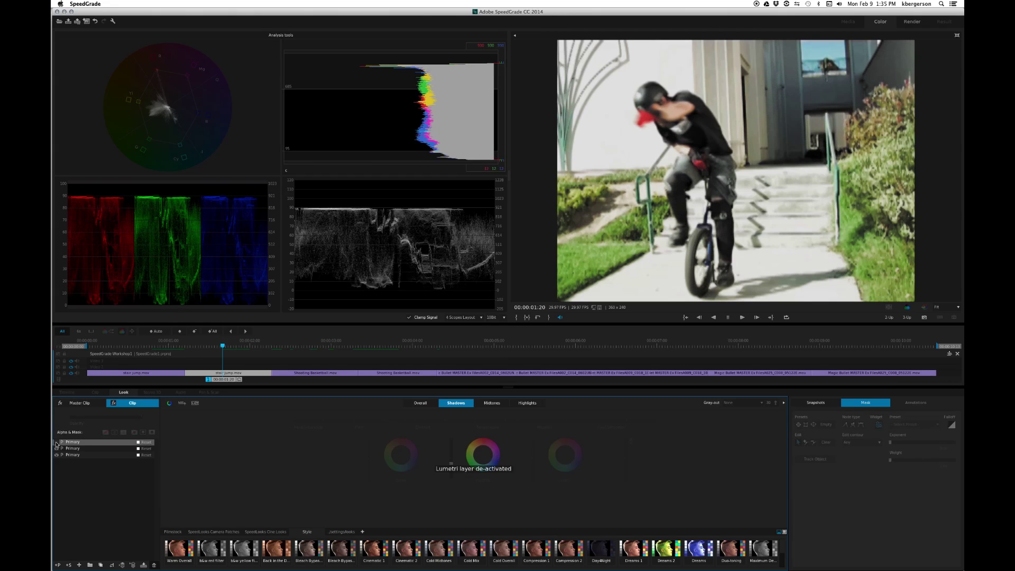
left_click(57, 442)
left_click(57, 443)
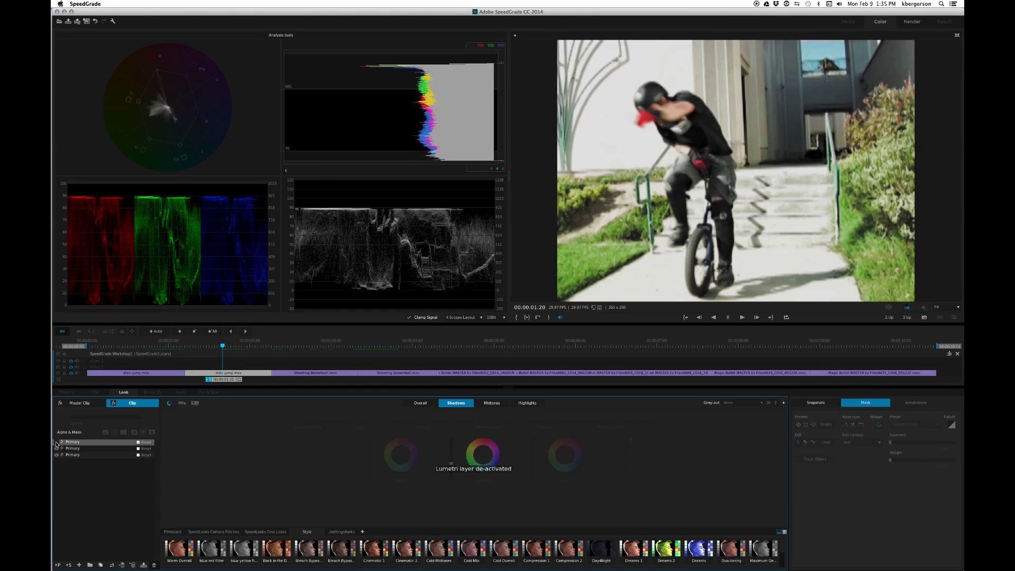
left_click(56, 442)
left_click(56, 442)
left_click(56, 442)
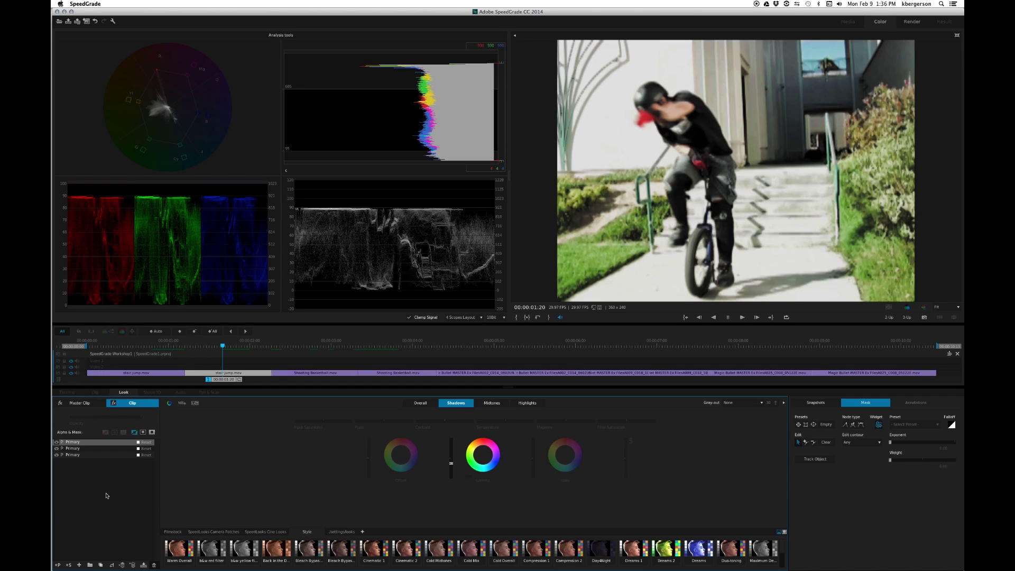
Add a Secondary grading layer above the Primary layers and sample a key colour from the bike rider frame
left_click(69, 566)
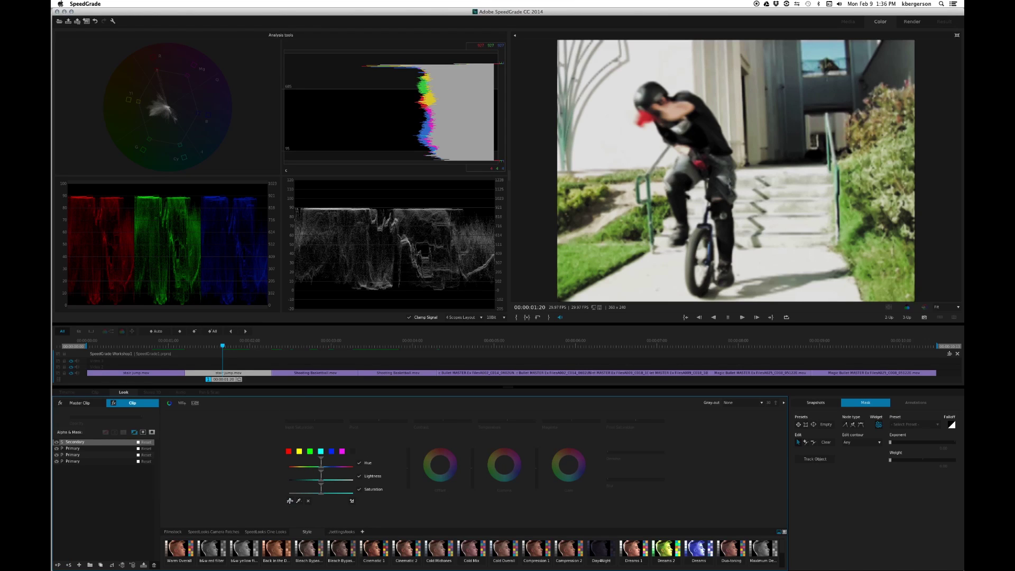
left_click(647, 117)
Preview the keyed area with Grey-out set to White/Black, checking it against the None view before returning to White/Black
left_click(761, 404)
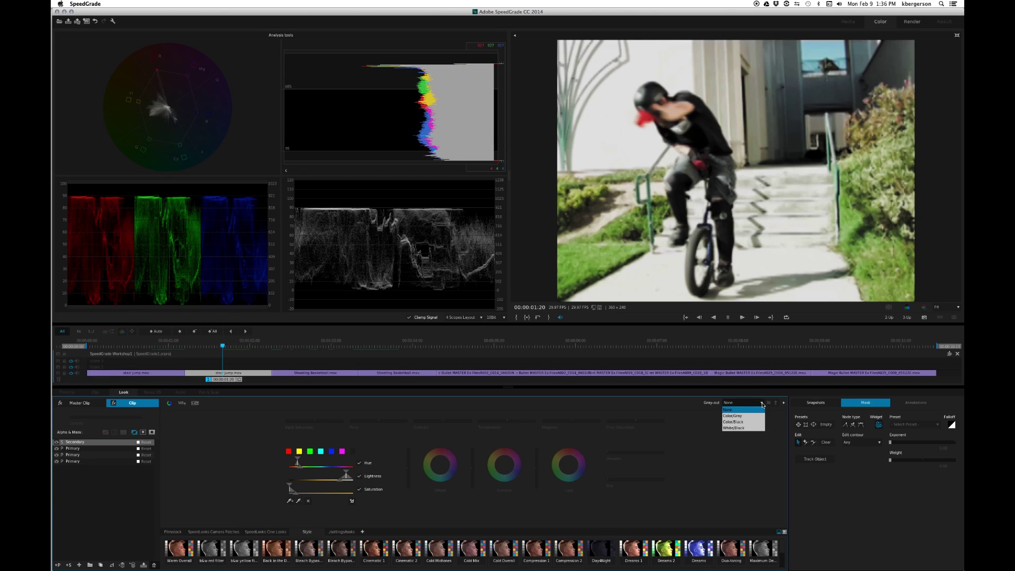
left_click(734, 428)
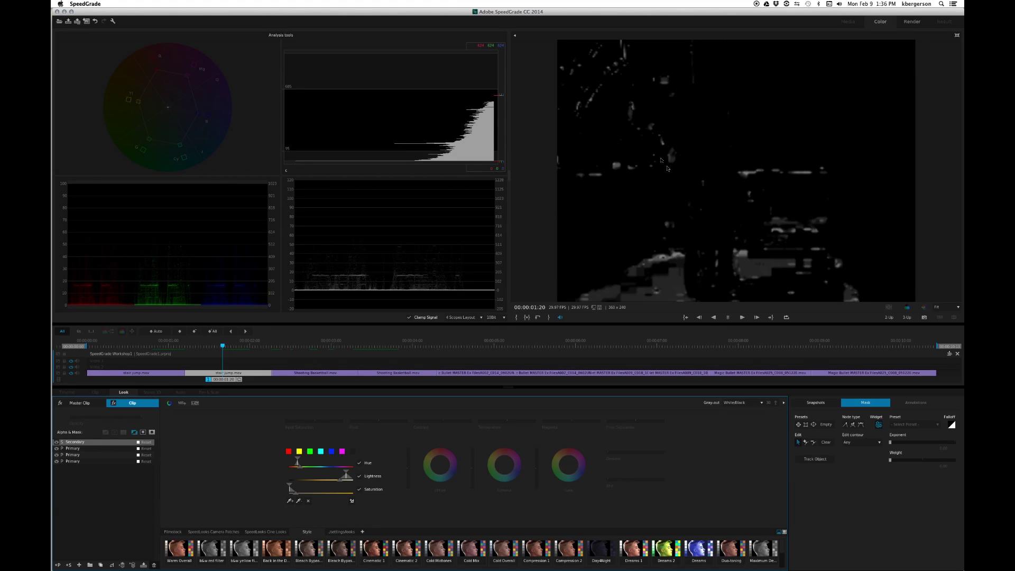
left_click(753, 403)
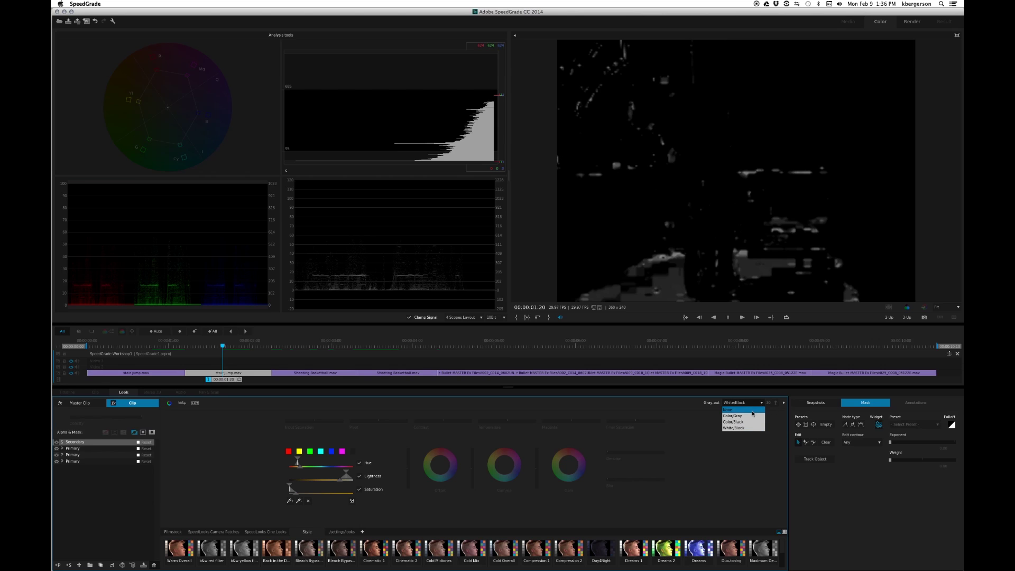
left_click(752, 412)
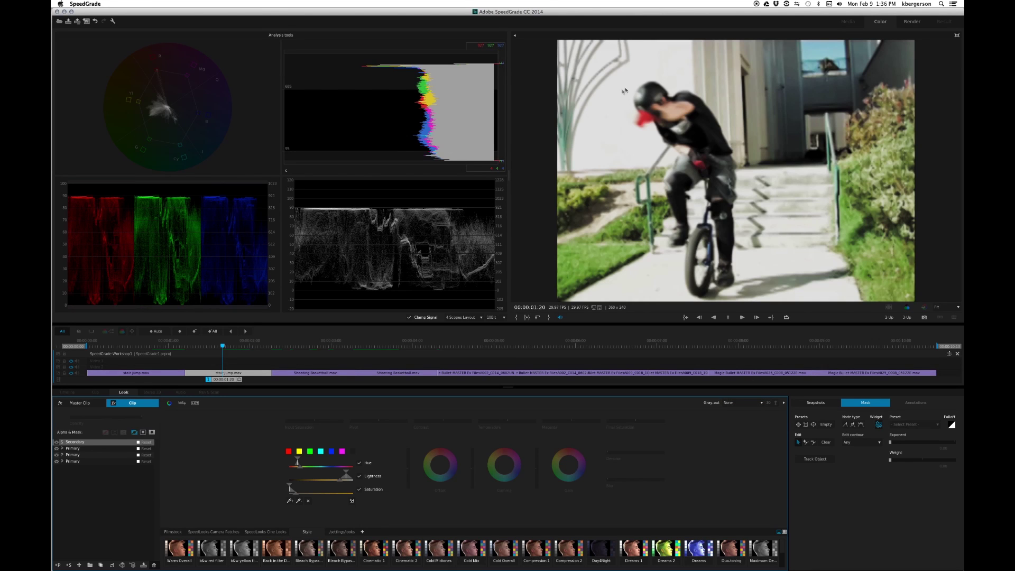
left_click(761, 403)
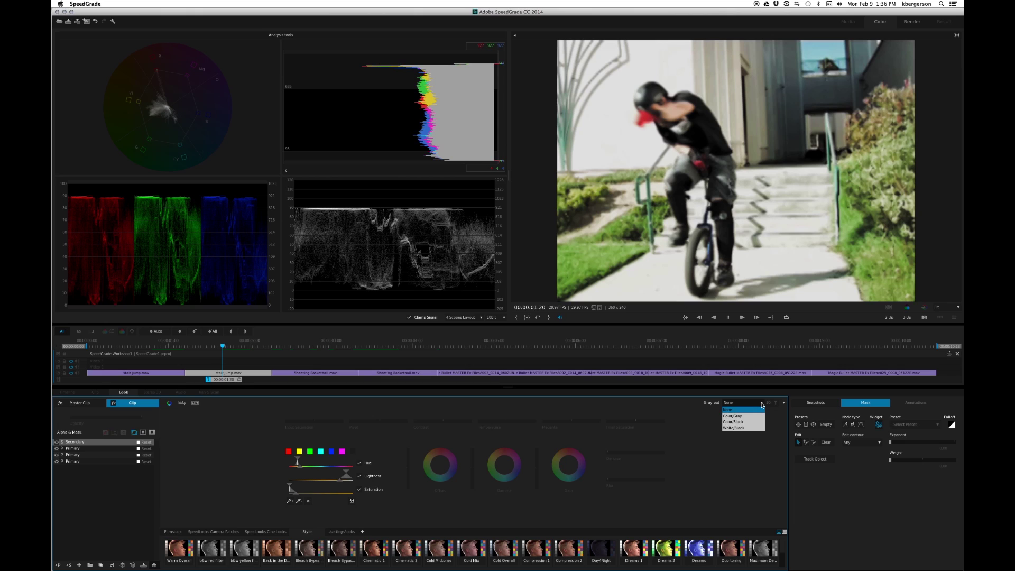
left_click(735, 428)
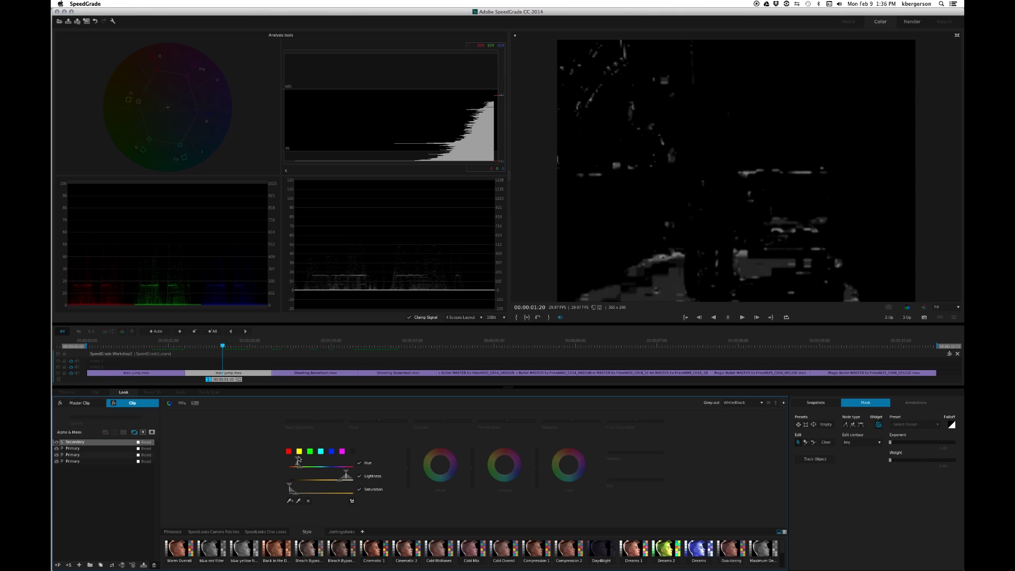
Shift the Secondary key's Hue range to the red end and its Lightness range toward the darker midtones
left_click_drag(297, 462, 356, 470)
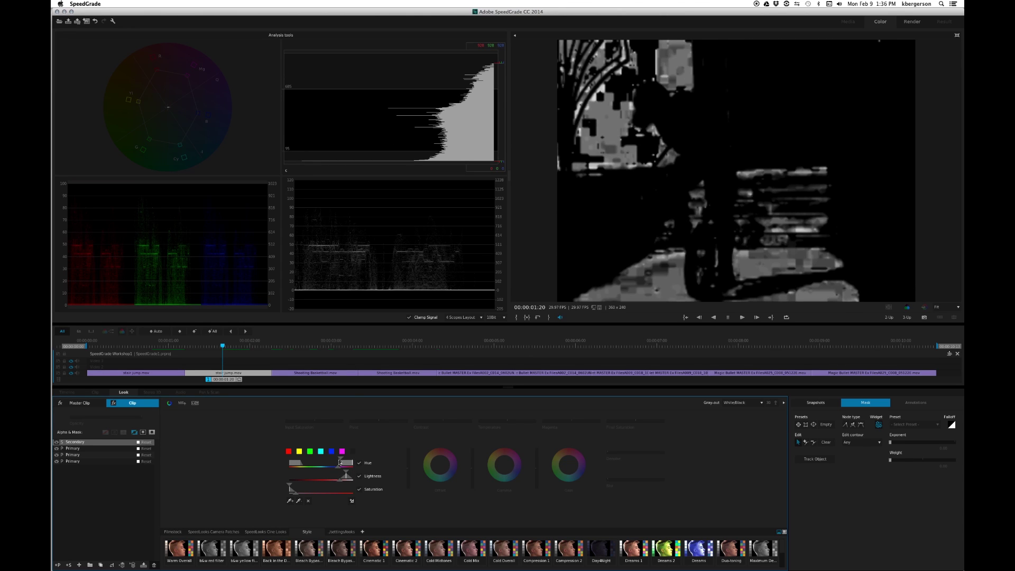
left_click_drag(350, 461, 350, 462)
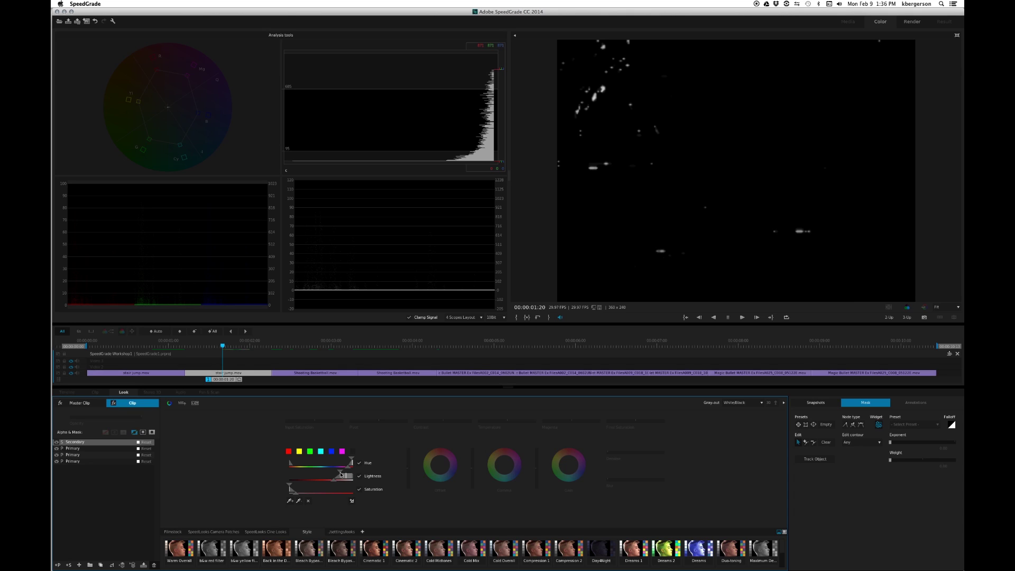
mouse_move(331, 476)
left_mouse_down()
mouse_move(314, 476)
mouse_move(325, 476)
left_mouse_up()
left_click_drag(328, 478, 321, 478)
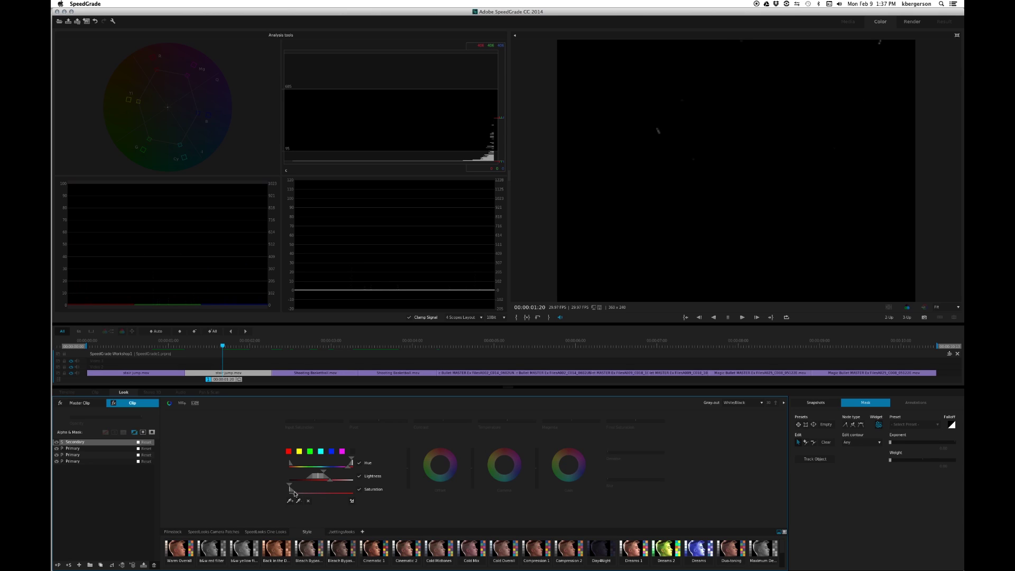
Widen the key's Saturation range and trim its low end, checking against Grey-out None before returning to White/Black
left_click_drag(289, 486, 348, 492)
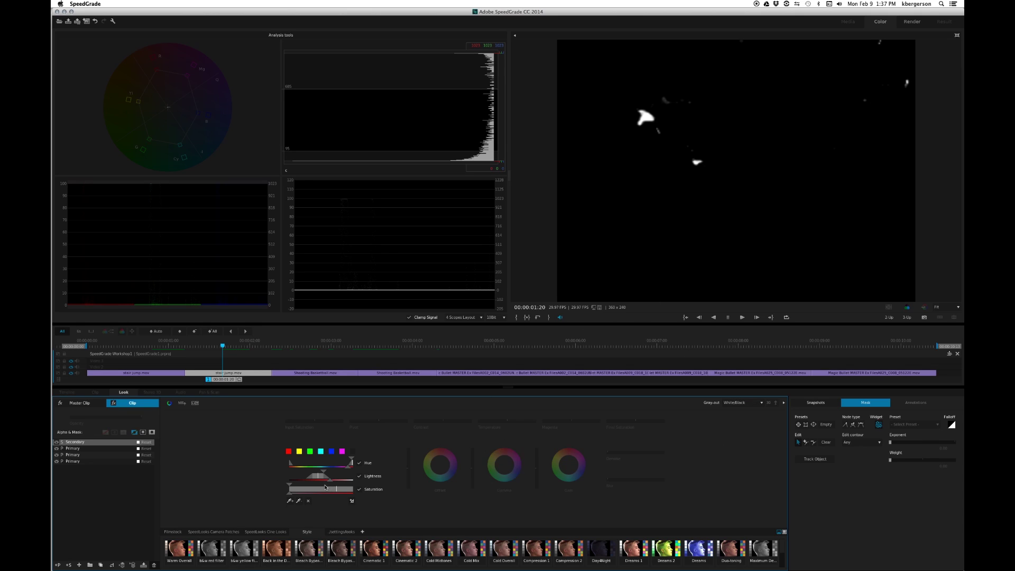
left_click_drag(289, 491, 312, 487)
left_click(749, 403)
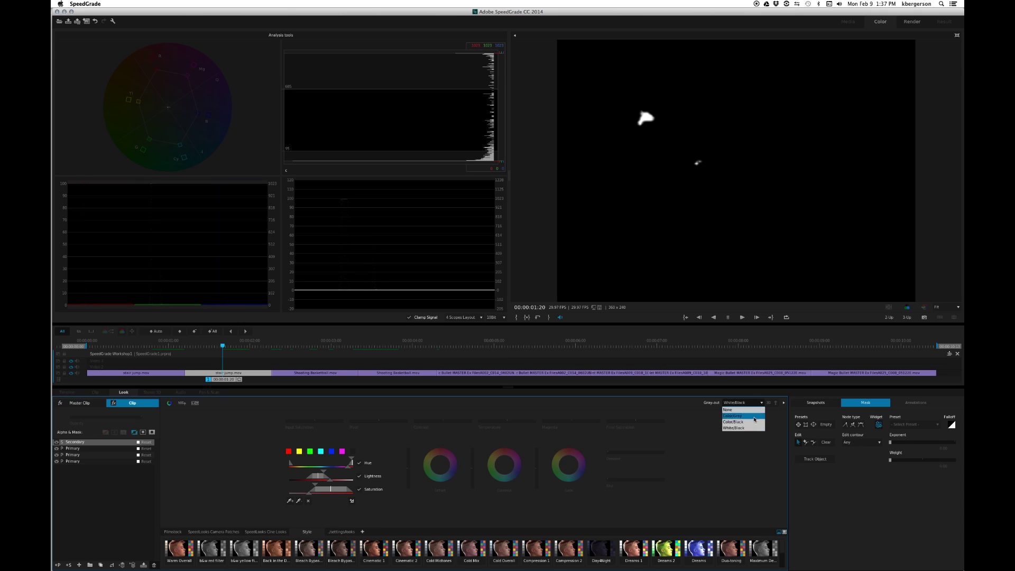
left_click(749, 410)
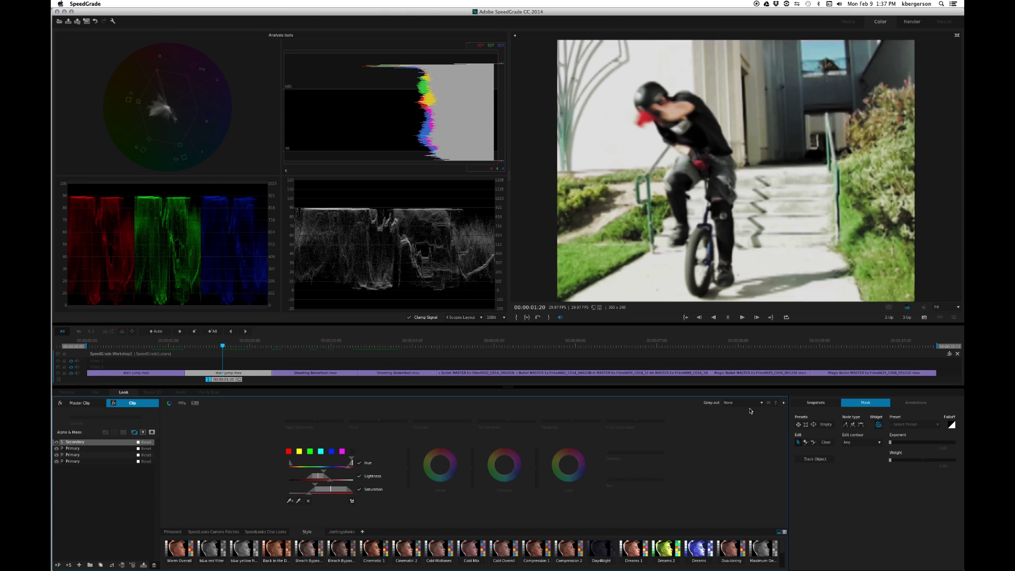
left_click(749, 402)
left_click(743, 430)
Fine-tune the low limit of the key's Saturation range and set Grey-out to None
left_click_drag(319, 485, 309, 487)
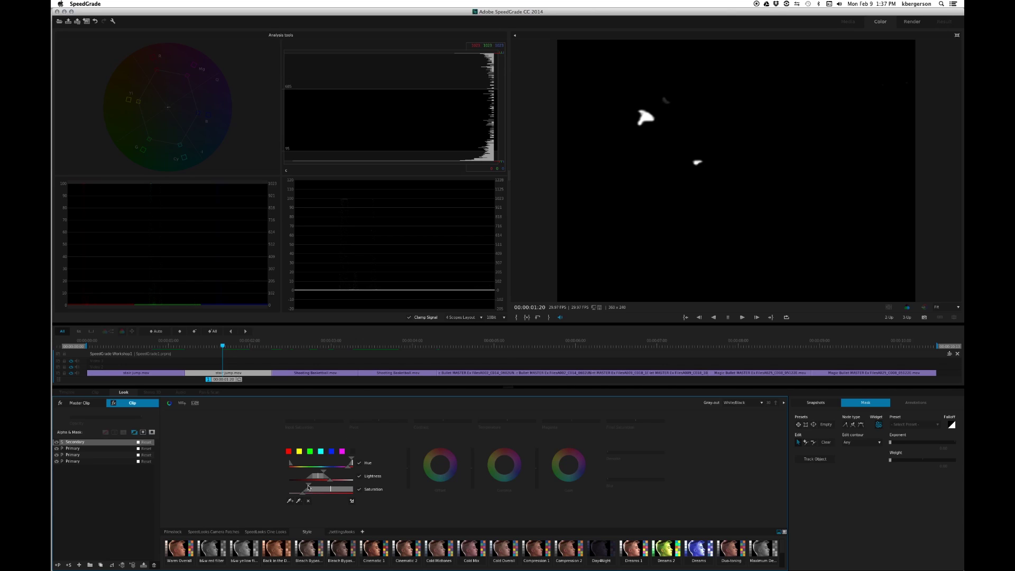
left_click_drag(309, 487, 311, 487)
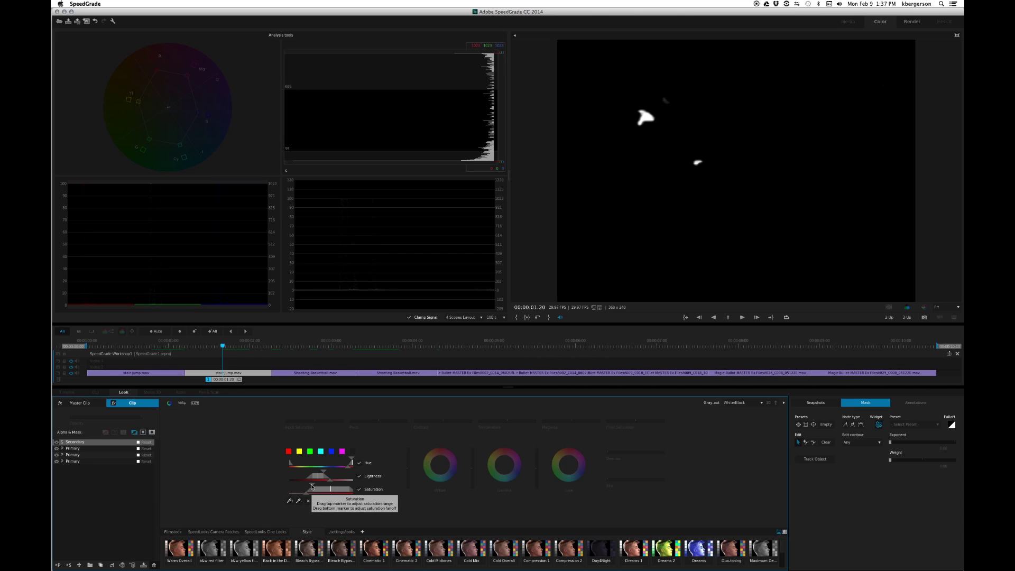
left_click_drag(313, 487, 311, 488)
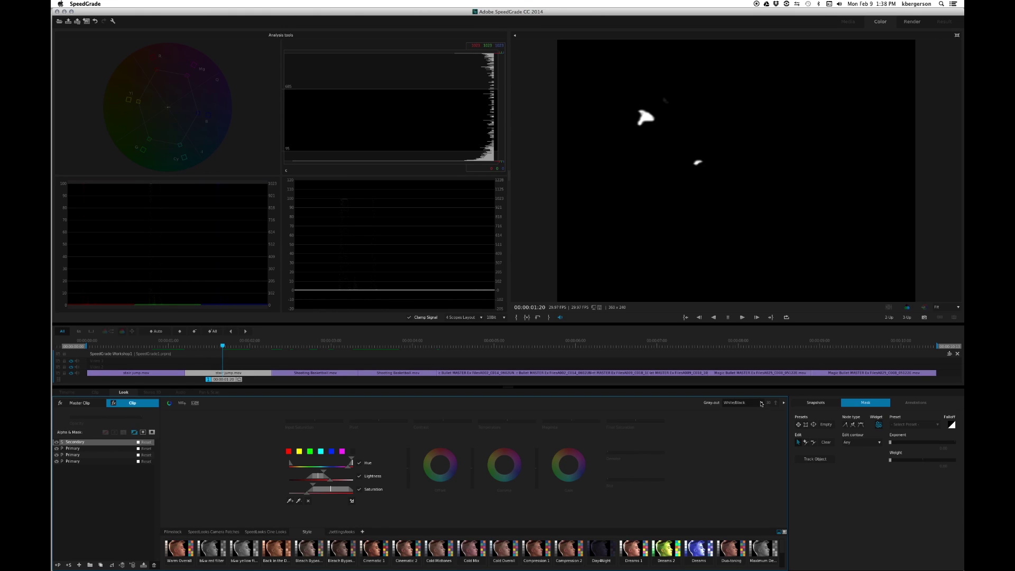
left_click(761, 403)
left_click(740, 410)
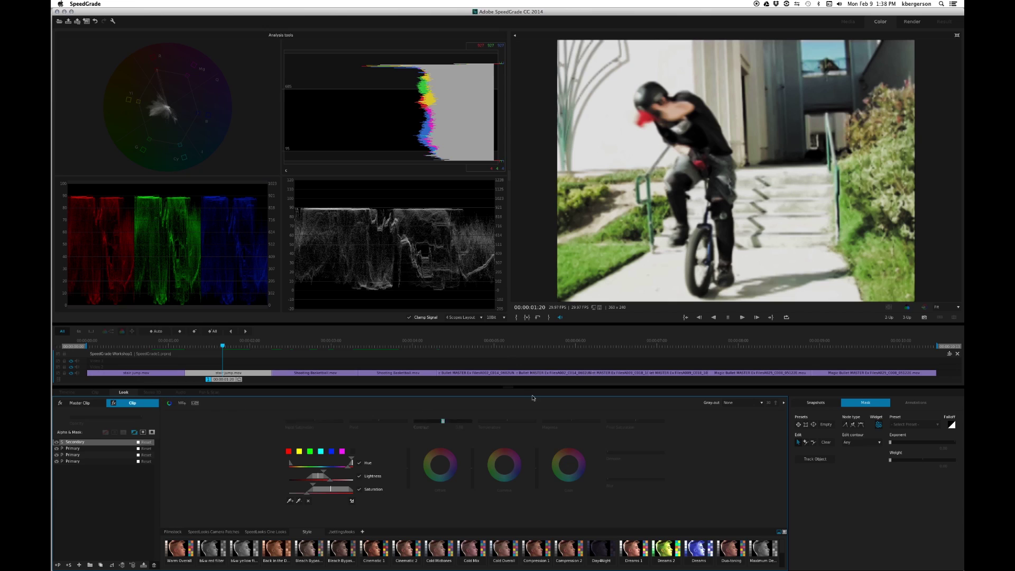
Lower the Final Saturation of the keyed red area slightly on the Secondary layer
left_click(635, 422)
left_click_drag(634, 421, 627, 421)
left_click(625, 421)
left_click(626, 421)
Add a Primary layer above the Secondary layer and apply the circular mask preset to it
left_click(58, 565)
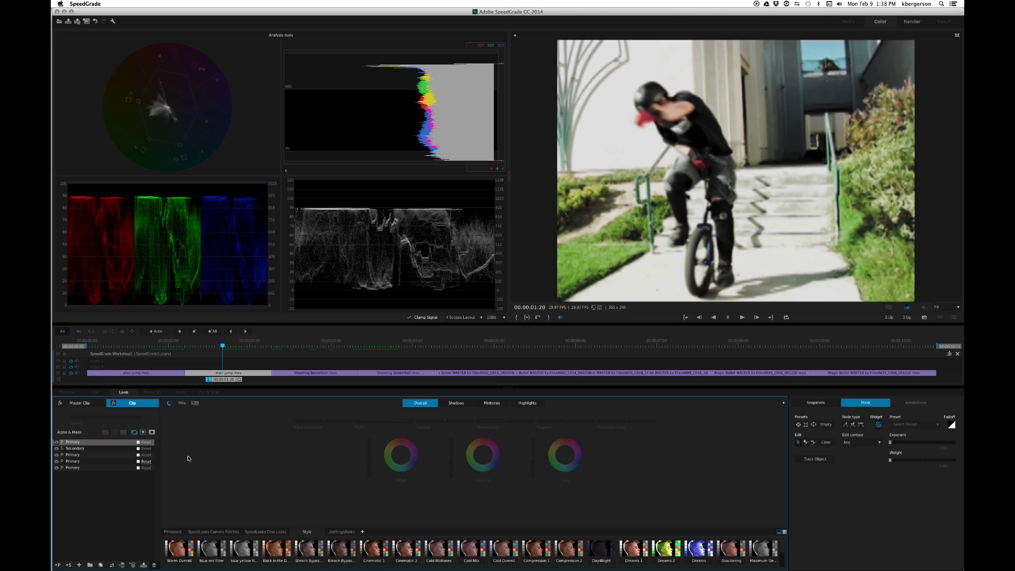
left_click(859, 405)
left_click(813, 424)
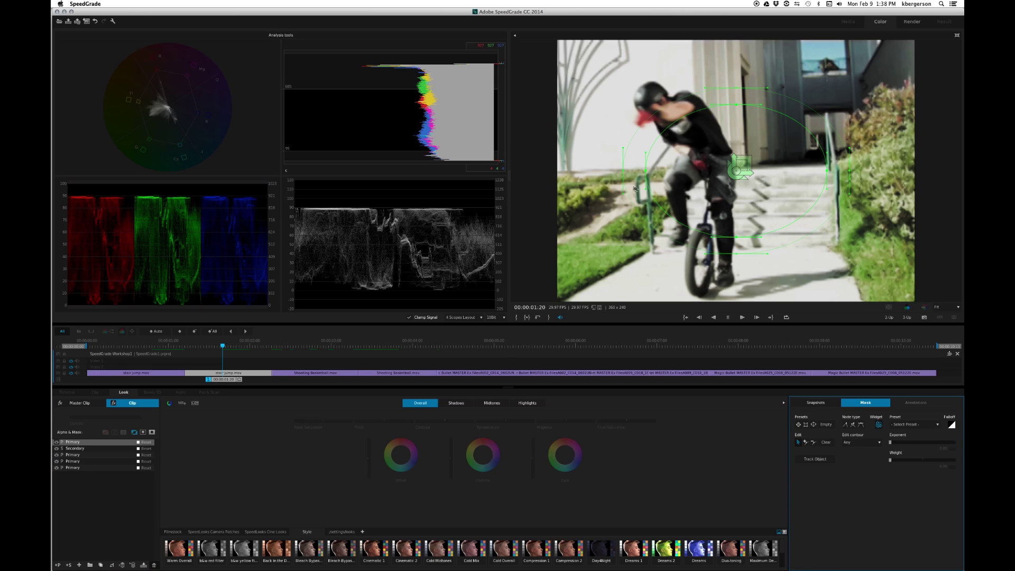
Enlarge the circular mask's outer contour toward the frame edges and adjust its curve handles for a wide soft falloff
left_click_drag(624, 176, 575, 169)
left_click_drag(738, 88, 738, 59)
left_click_drag(736, 255, 747, 276)
left_click_drag(850, 168, 900, 165)
left_click_drag(656, 51, 641, 56)
left_click_drag(764, 50, 826, 52)
left_click_drag(576, 192, 584, 210)
left_click_drag(571, 146, 593, 173)
left_click_drag(732, 53, 745, 59)
left_click_drag(659, 62, 674, 62)
left_click_drag(591, 148, 596, 144)
Apply the top Primary layer's grade outside its mask and lower the Overall Gamma to darken the frame edges
left_click(98, 442)
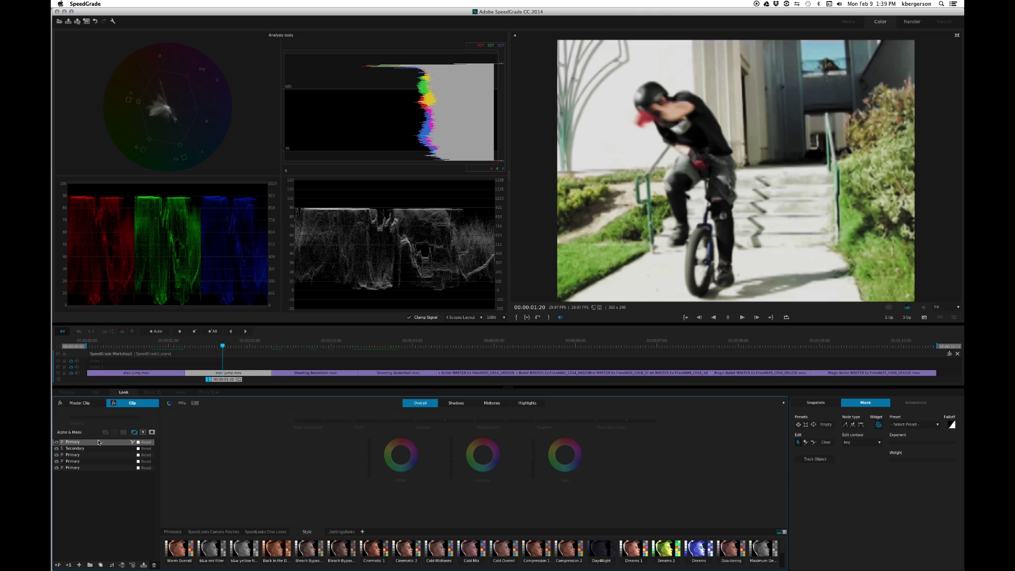
left_click(152, 432)
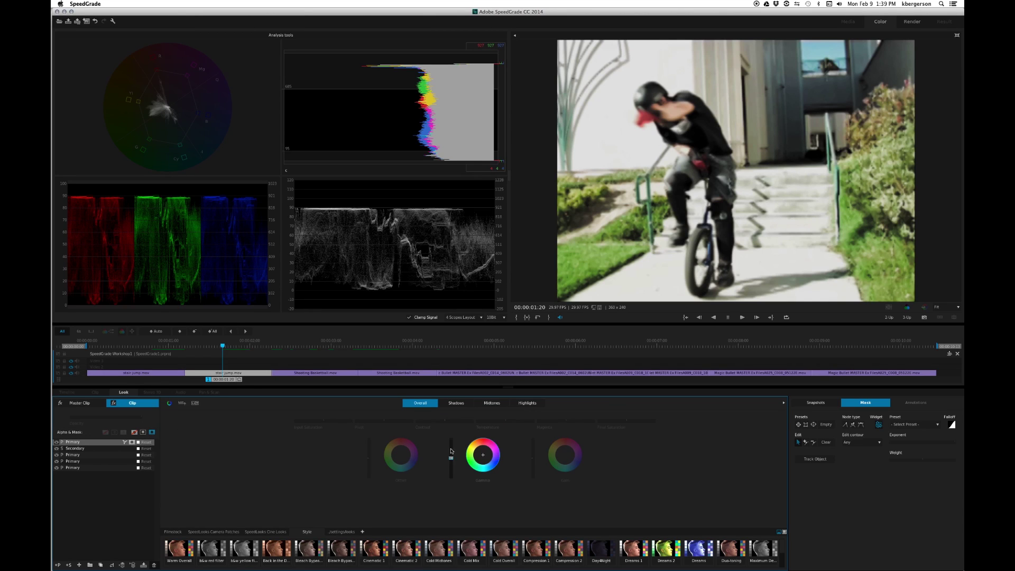
left_click_drag(451, 458, 451, 472)
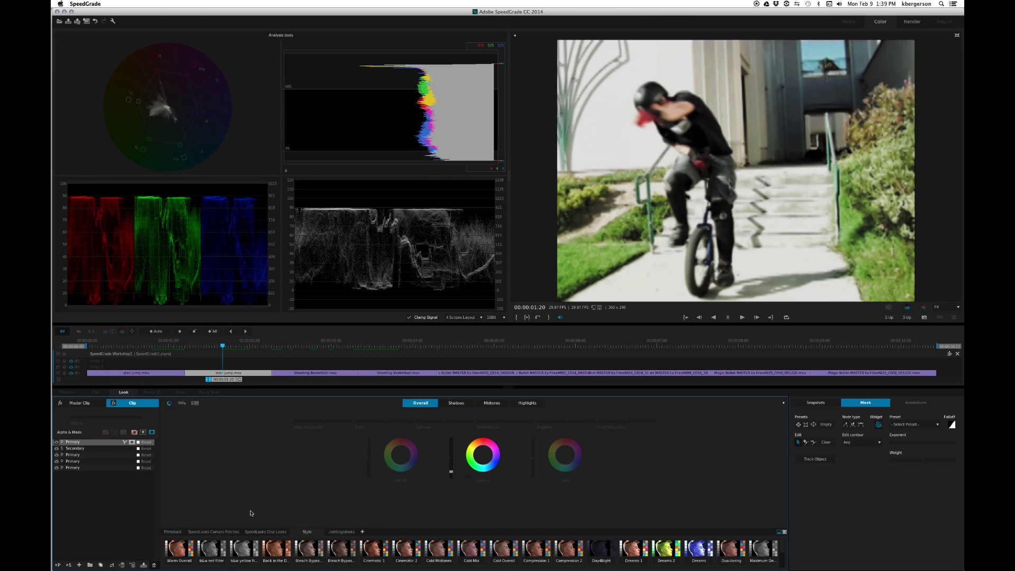
Toggle the masked Primary layer off and on repeatedly to compare the frame with and without the vignette
left_click(56, 441)
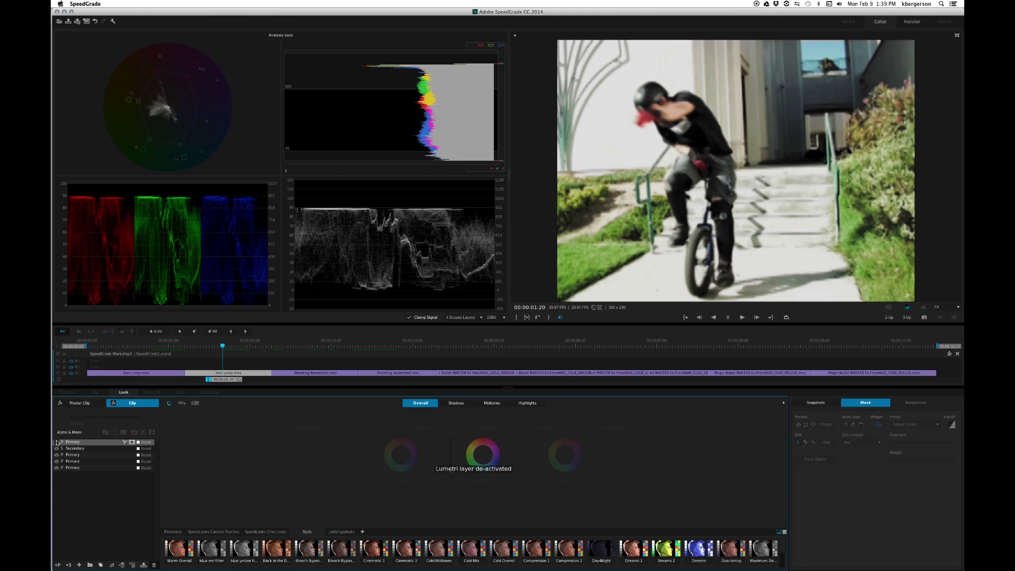
left_click(56, 442)
left_click(56, 442)
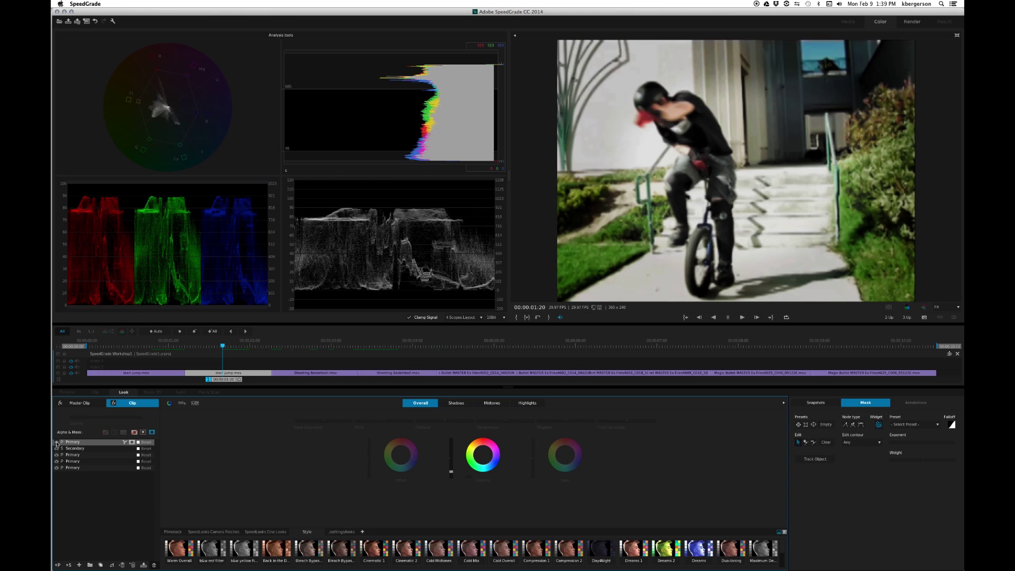
left_click(56, 442)
left_click(56, 442)
left_click(56, 441)
left_click(56, 442)
left_click(56, 442)
left_click(56, 442)
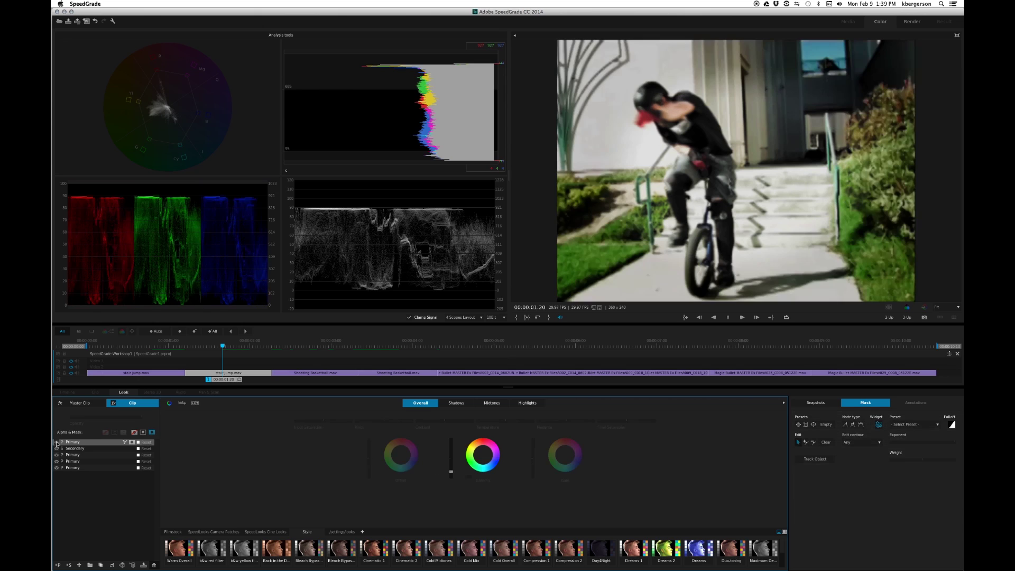
left_click(56, 443)
left_click(56, 442)
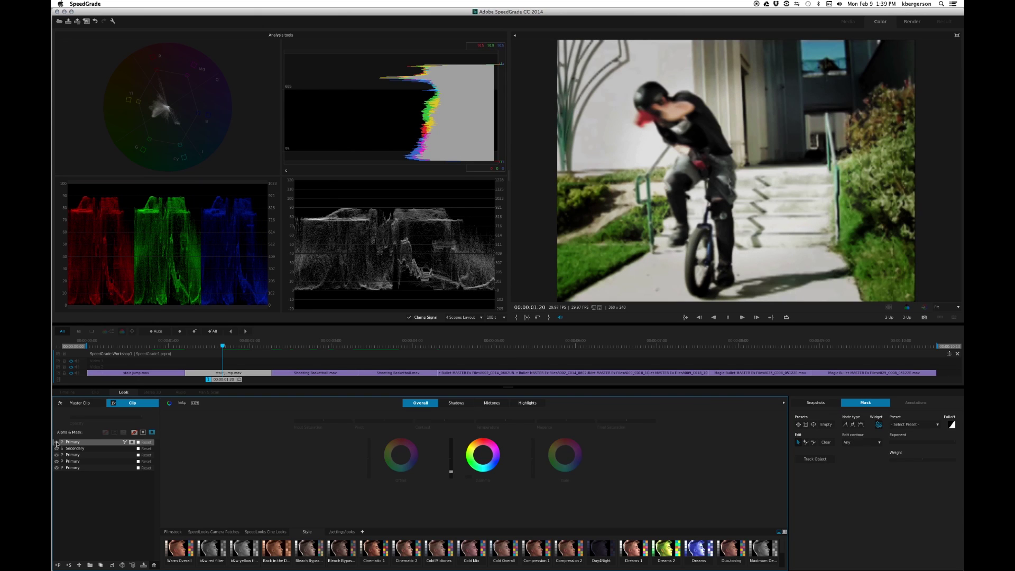
left_click(56, 442)
left_click(56, 442)
left_click(56, 442)
left_click(56, 443)
Show the mask widget and pull all four sides of the inner contour inward around the rider
left_click(878, 424)
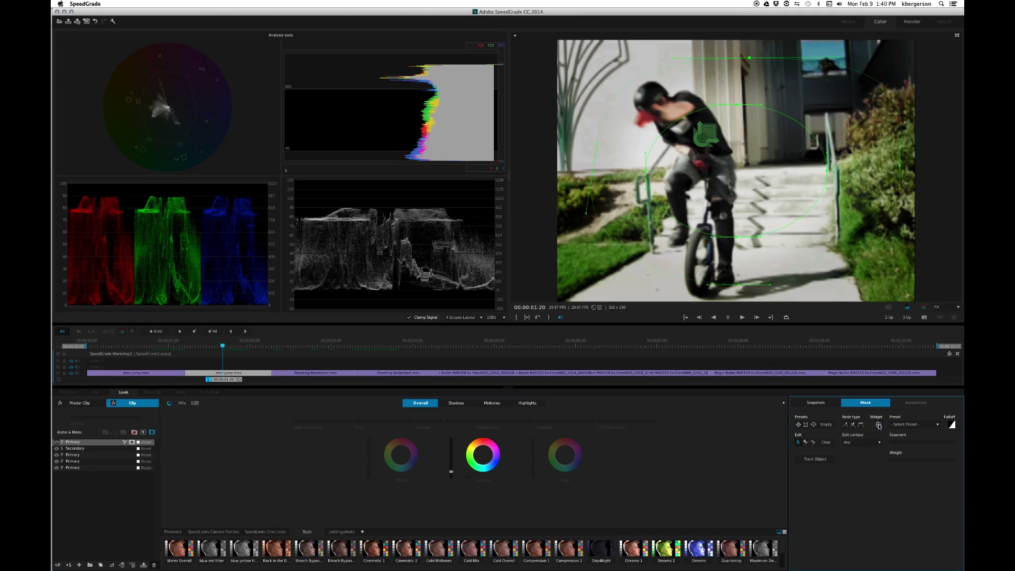
left_click_drag(646, 173, 669, 174)
left_click_drag(737, 106, 738, 117)
left_click_drag(825, 171, 814, 174)
left_click_drag(736, 239, 740, 228)
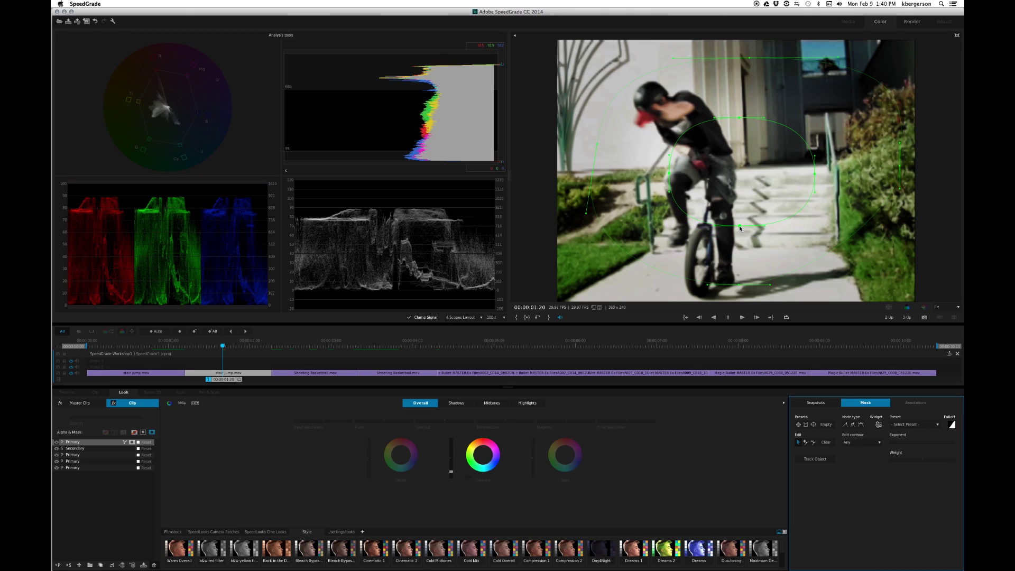
Compare the frame with the vignette layer off and on to judge the tightened inner mask contour
left_click(56, 443)
left_click(56, 442)
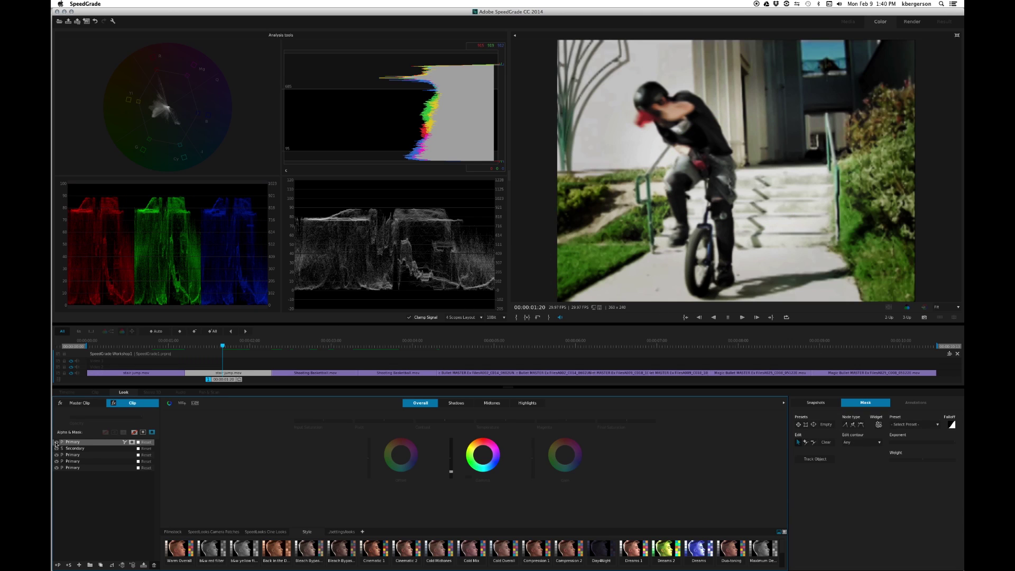
left_click(56, 442)
left_click(56, 442)
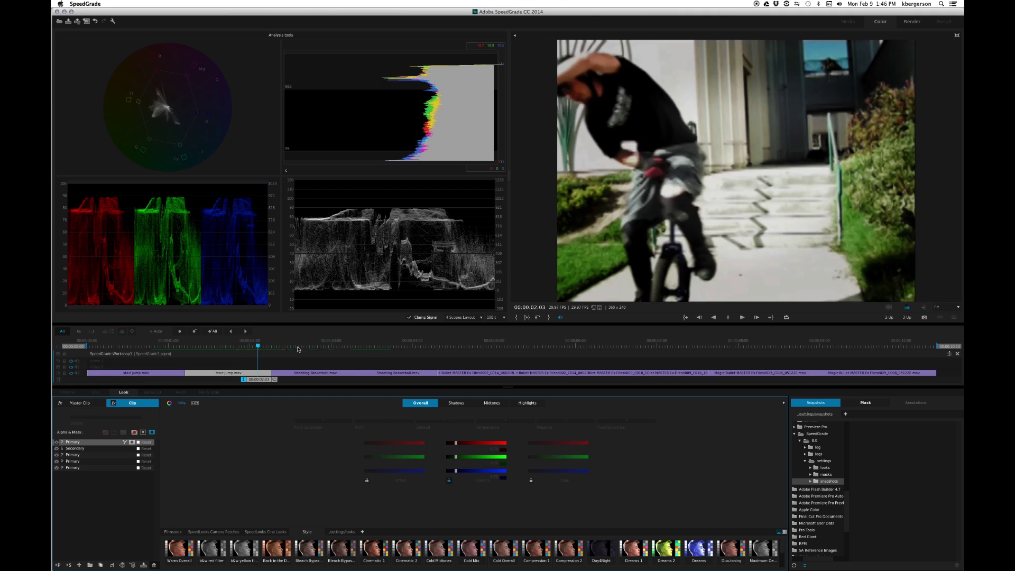
Go to the second basketball clip at 00:00:03:13 and look at the colour wheels before returning to the RGB sliders
left_click_drag(298, 349, 368, 363)
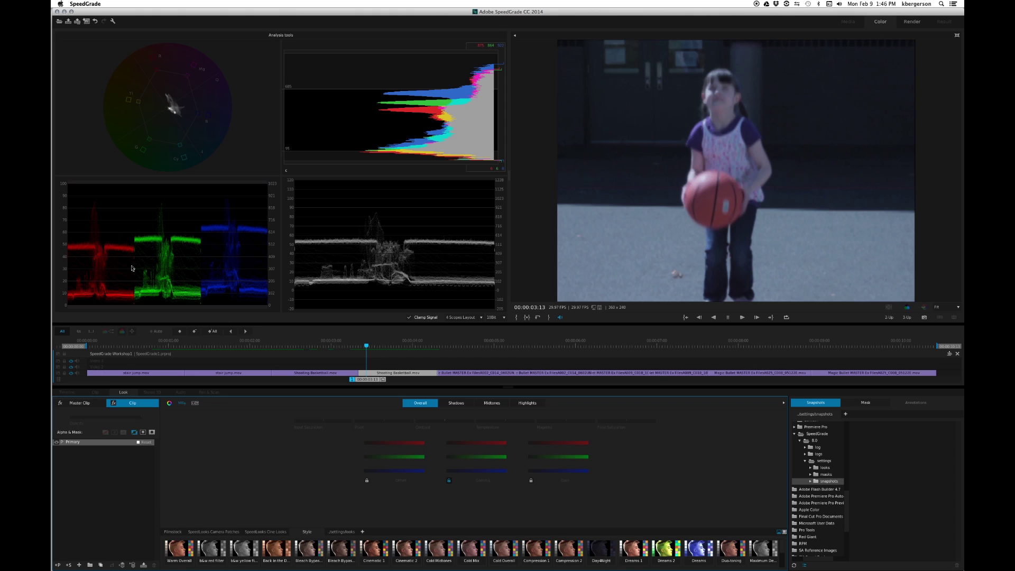
left_click(170, 403)
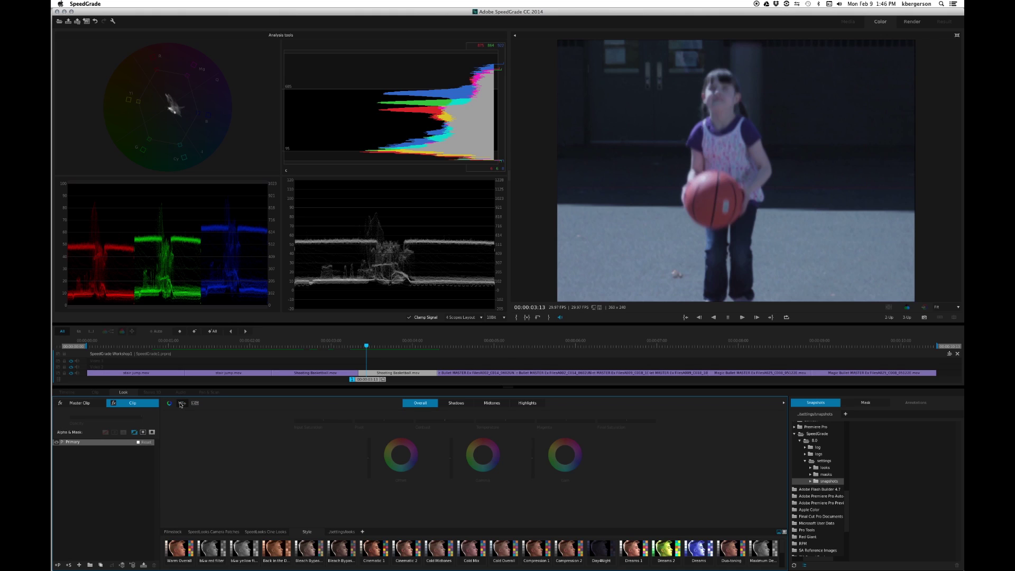
left_click(181, 403)
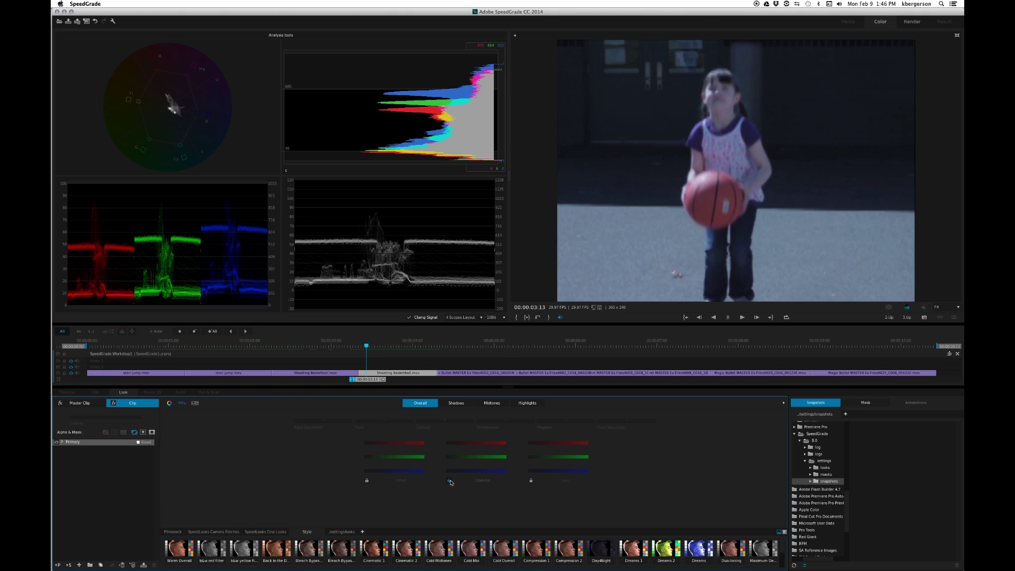
Lower the green and blue Overall Gamma individually to balance the basketball clip's colour channels
mouse_move(476, 457)
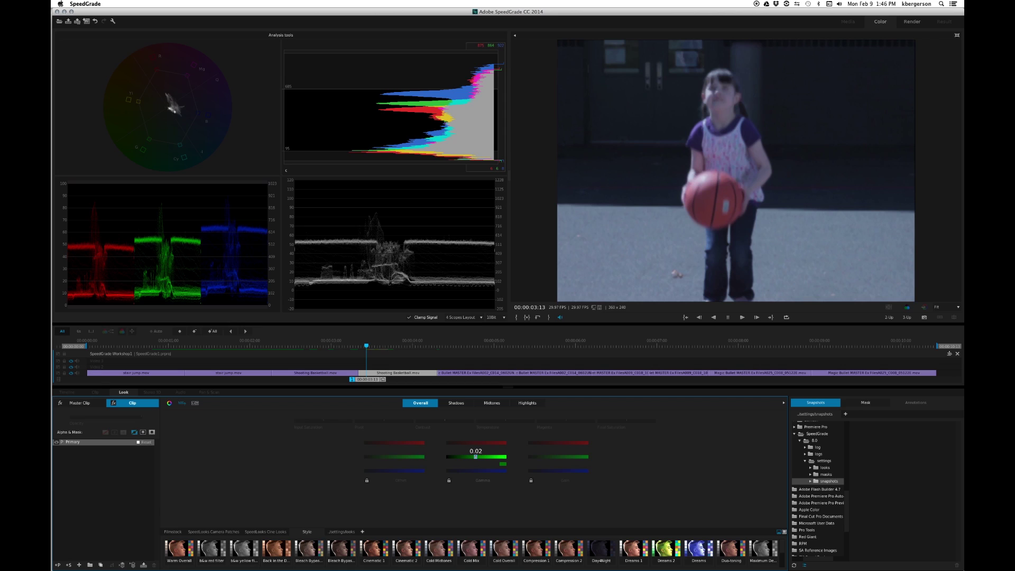
left_click_drag(474, 456, 472, 456)
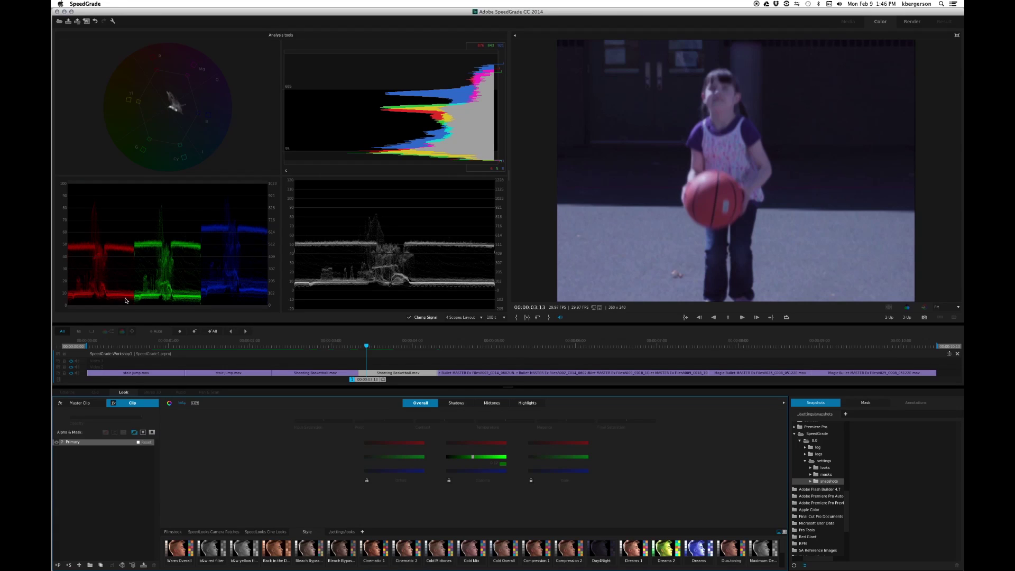
left_click_drag(476, 470, 466, 470)
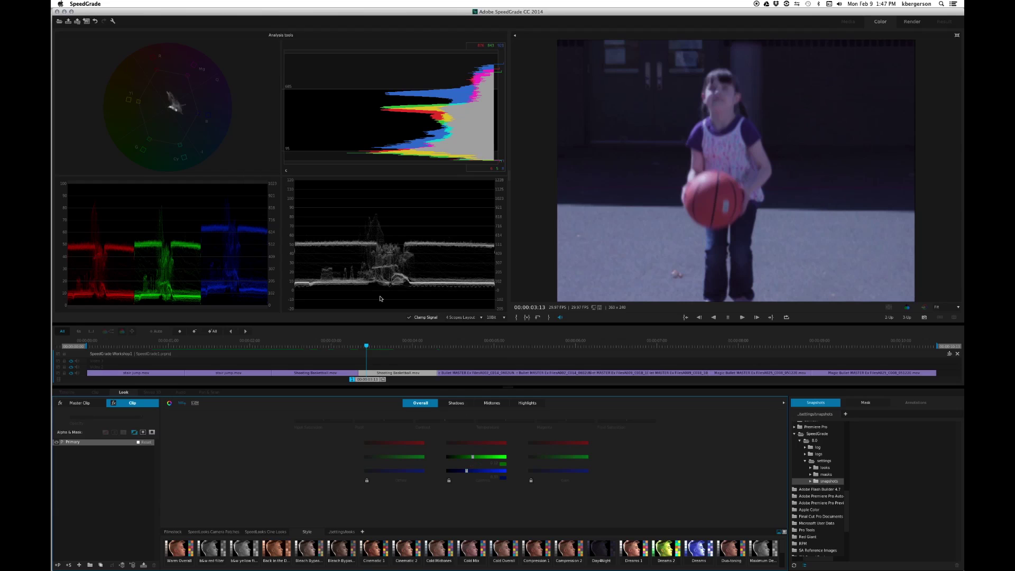
Fine-tune the blue Overall Gamma to 0.30, comparing the image with the Primary layer off and on
left_click(56, 443)
left_click(56, 444)
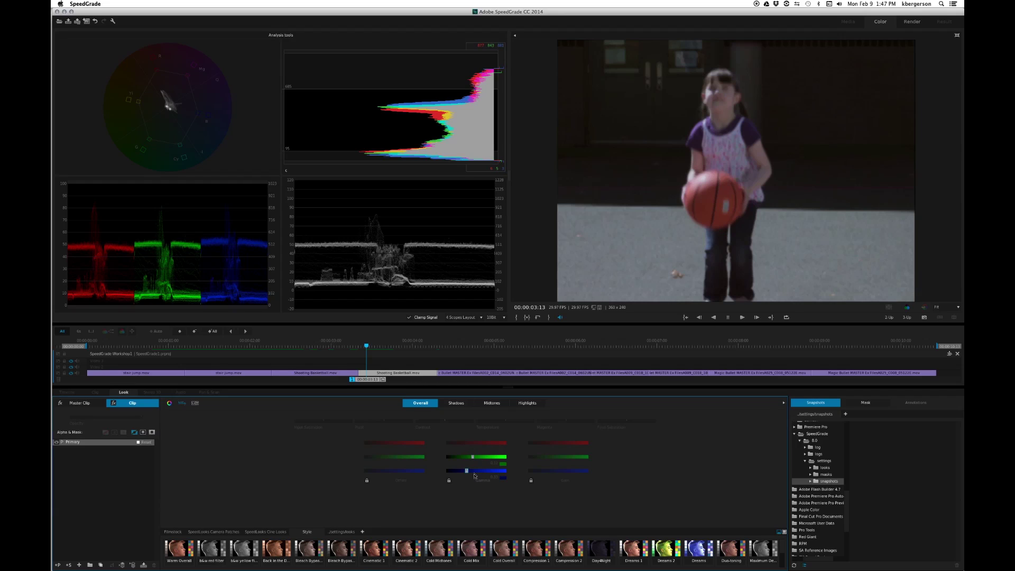
left_click_drag(466, 471, 466, 470)
left_click_drag(467, 471, 466, 471)
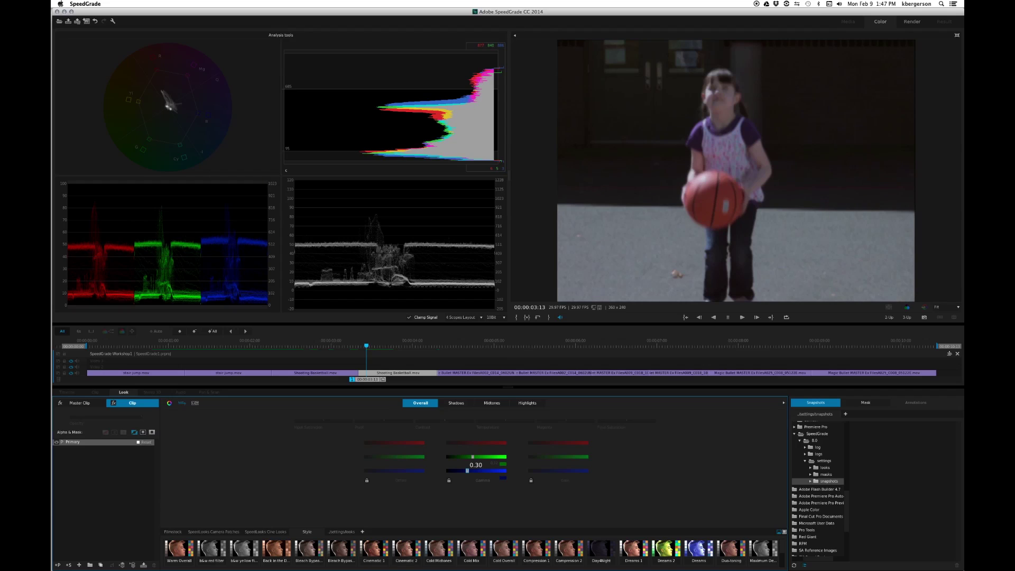
left_click(57, 443)
left_click(56, 443)
Lower the green Overall Gain independently of red and blue, comparing the frame with the Primary layer off and on
left_click(531, 481)
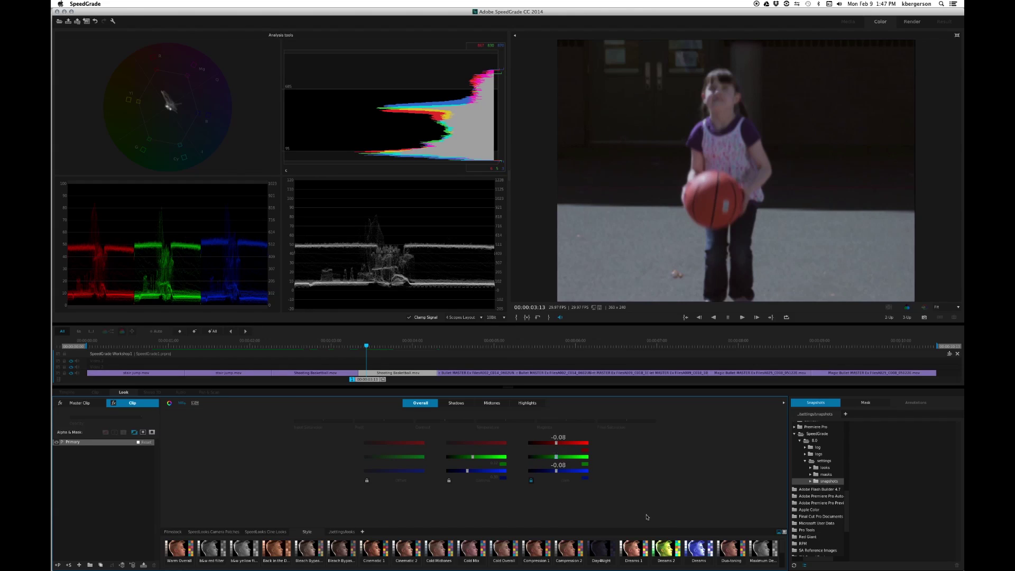
key("super+z")
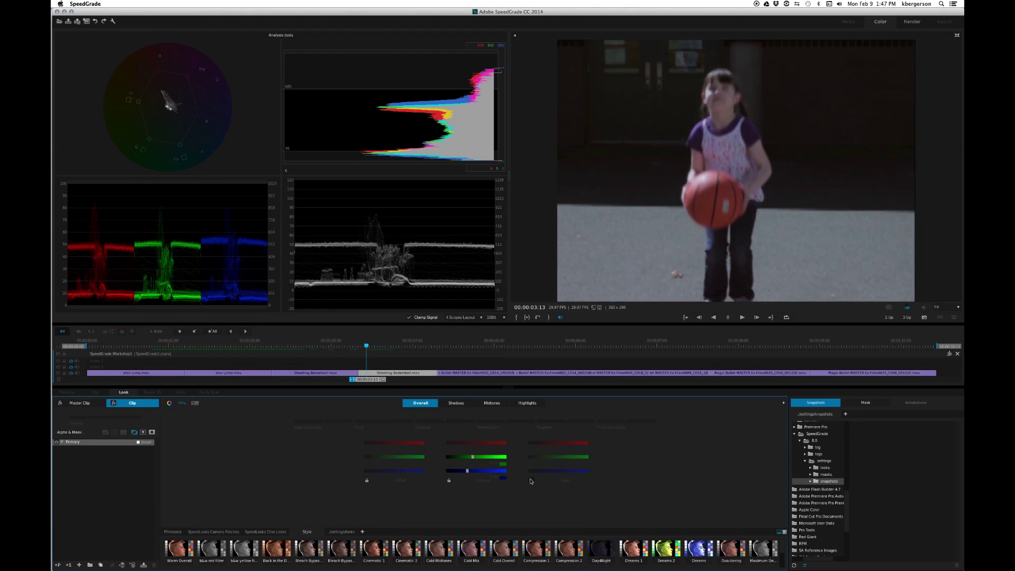
left_click(531, 481)
left_click_drag(559, 458, 555, 458)
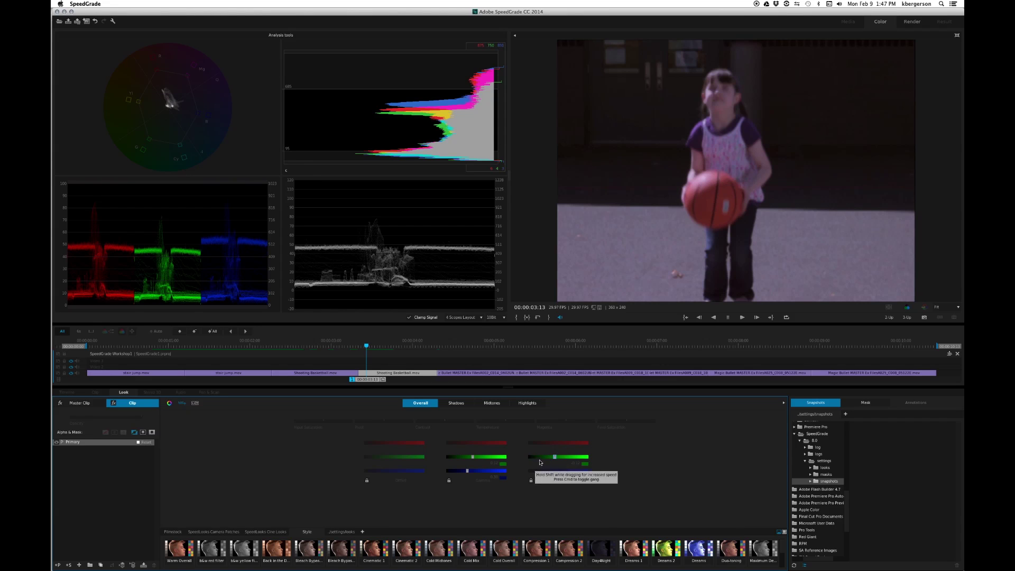
left_click(57, 442)
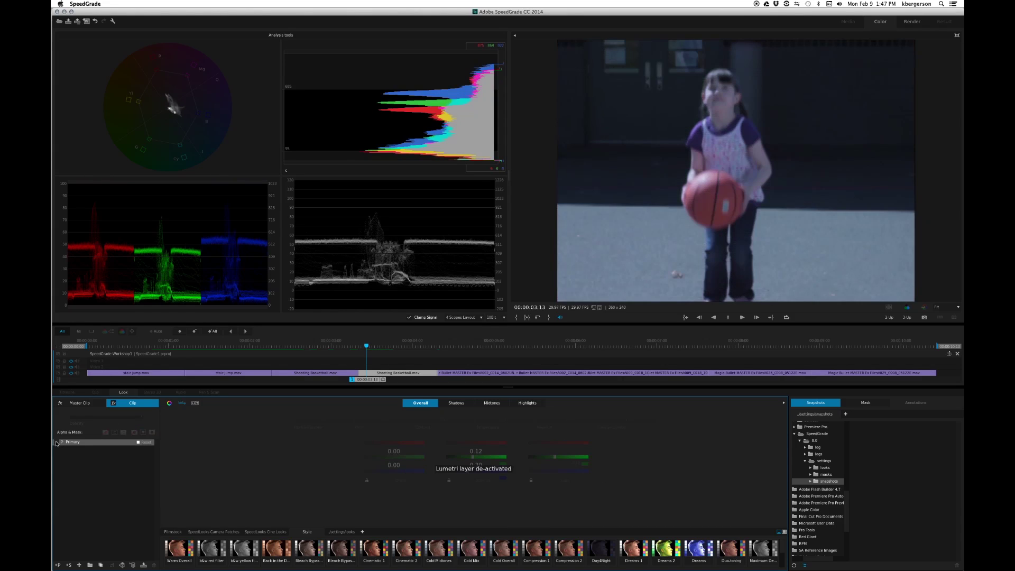
left_click(57, 442)
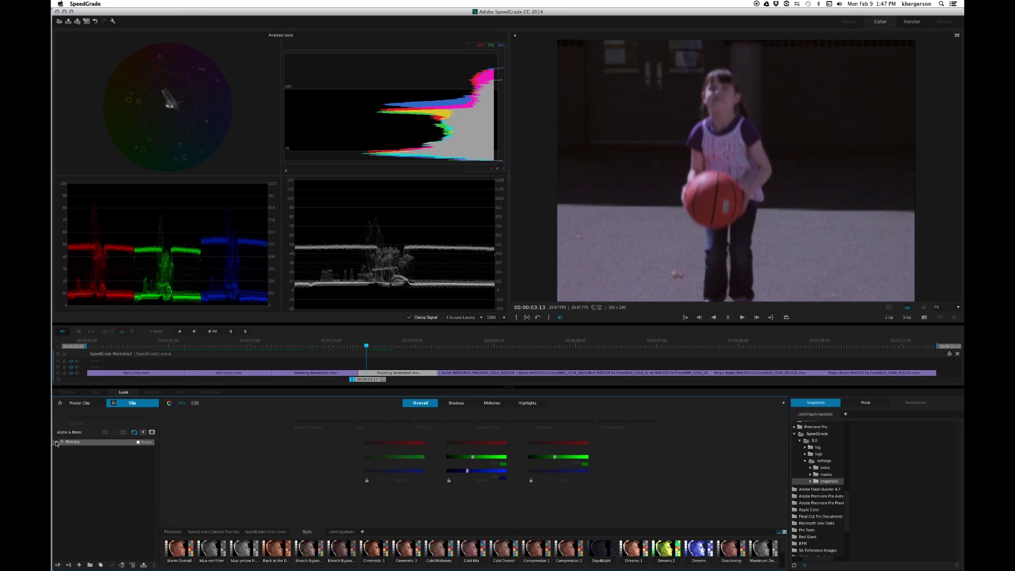
Raise the green Overall Gain slightly to level it with red, rechecking the Primary layer off and on
left_click(555, 457)
left_click_drag(554, 457, 555, 456)
left_click(57, 442)
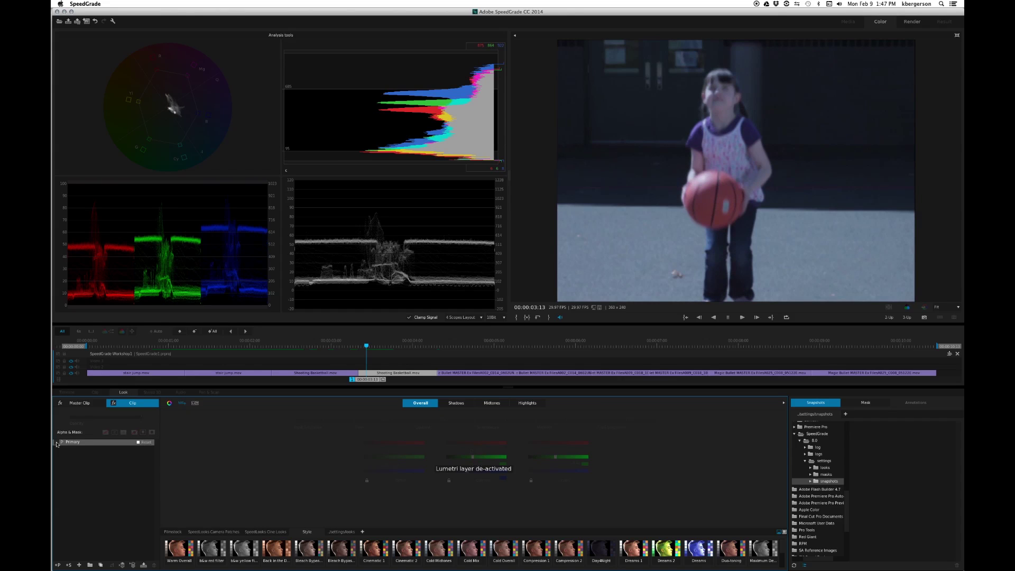
left_click(57, 442)
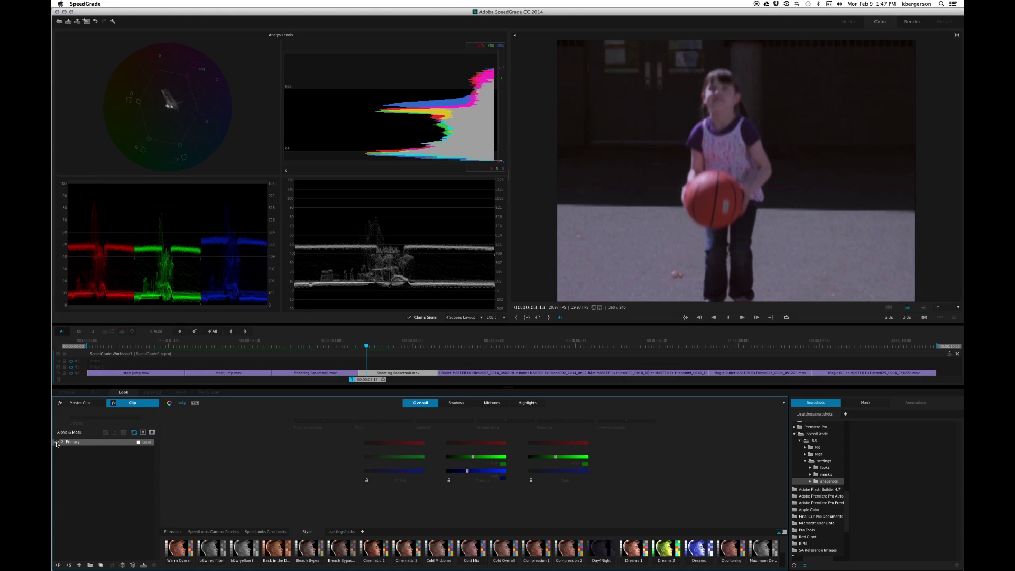
Lower and fine-tune the blue Overall Gain to match the red and green channels, comparing the Primary layer off and on
left_click(558, 470)
left_click_drag(556, 470, 552, 470)
left_click(57, 442)
left_click(56, 443)
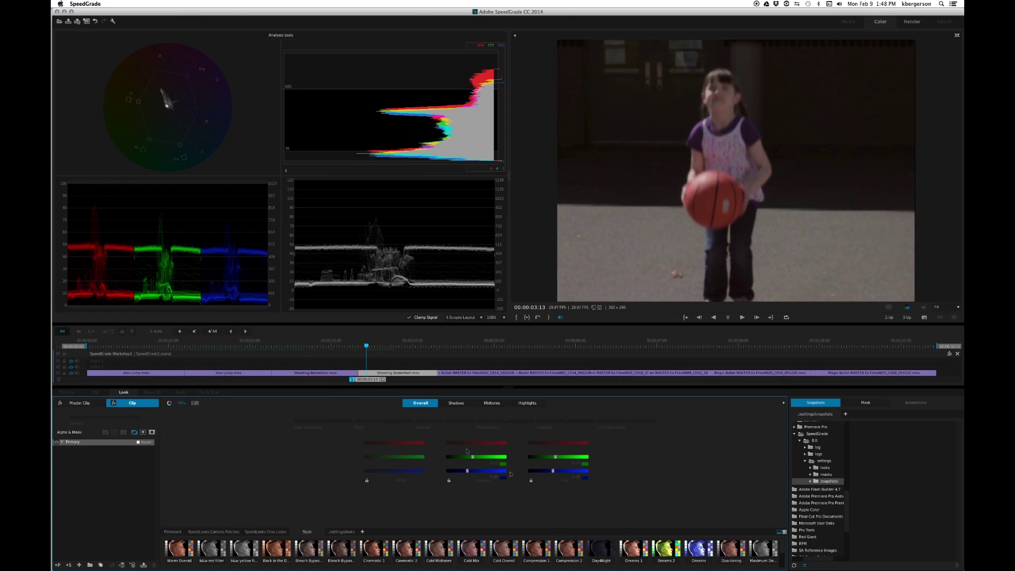
left_click_drag(554, 470, 553, 470)
left_click(57, 443)
left_click(57, 443)
At 00:00:03:11, add a second Primary layer and lower its Highlights final saturation
left_click_drag(366, 347, 362, 350)
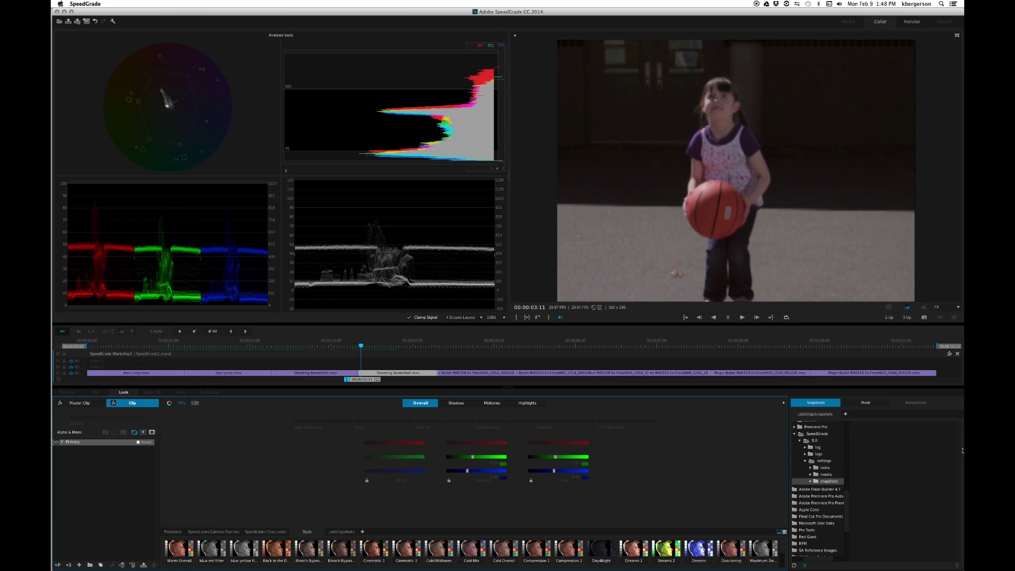
left_click(58, 565)
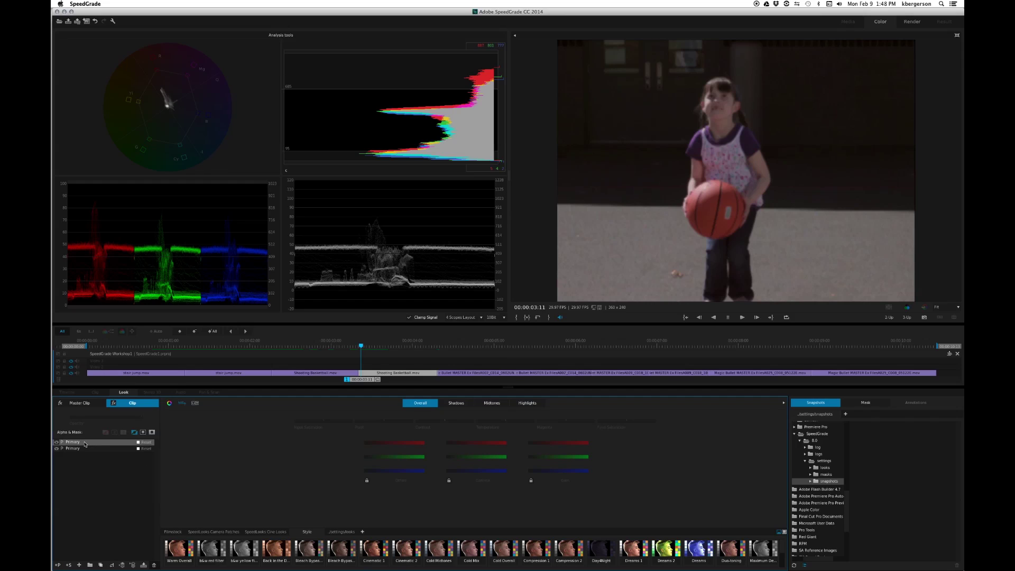
left_click(526, 403)
left_click_drag(628, 421, 599, 421)
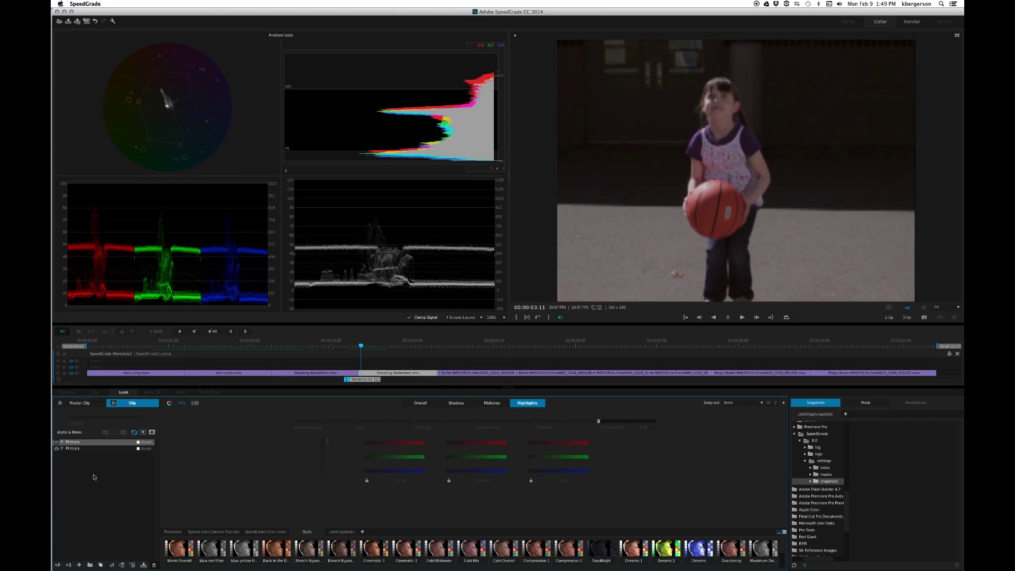
Add a third Primary layer and adjust its master Shadows Gamma with the colour wheels displayed
left_click(58, 565)
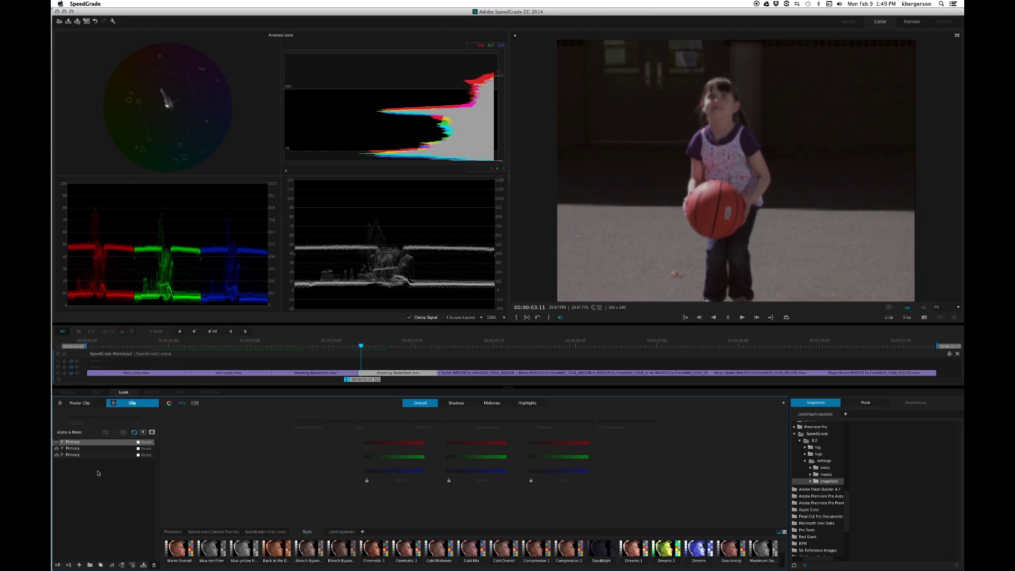
left_click(457, 404)
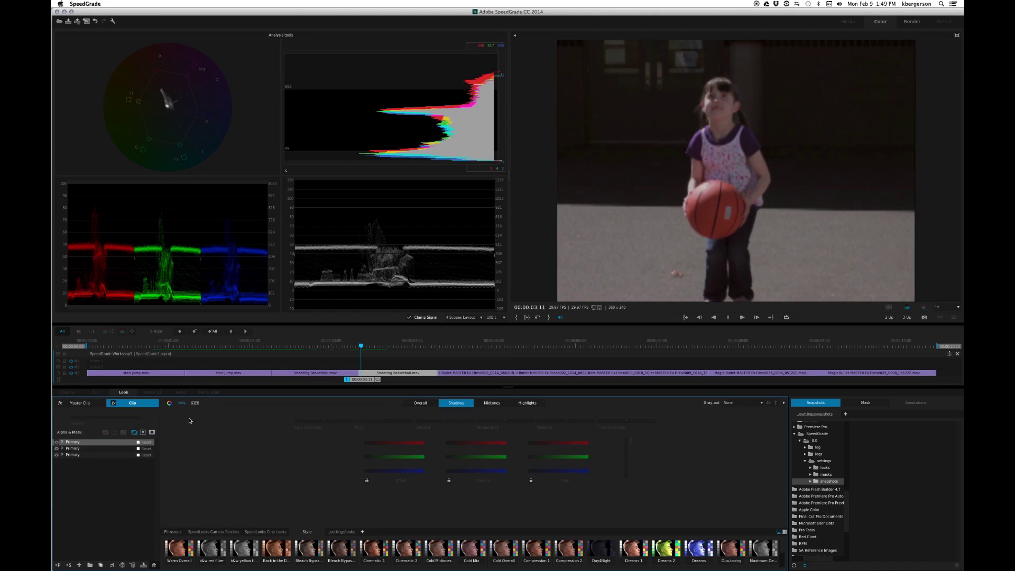
left_click(168, 403)
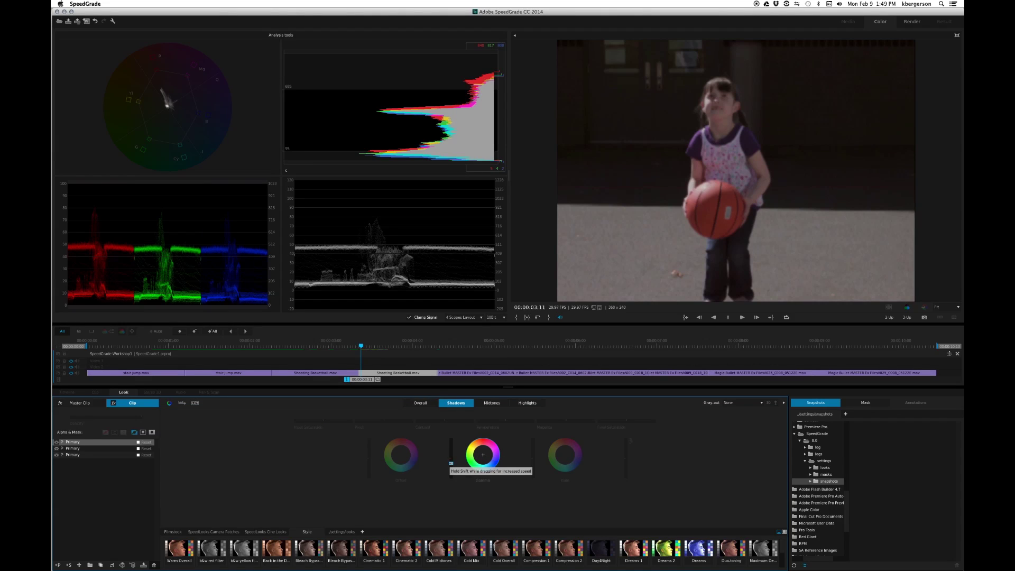
left_click_drag(451, 465, 451, 459)
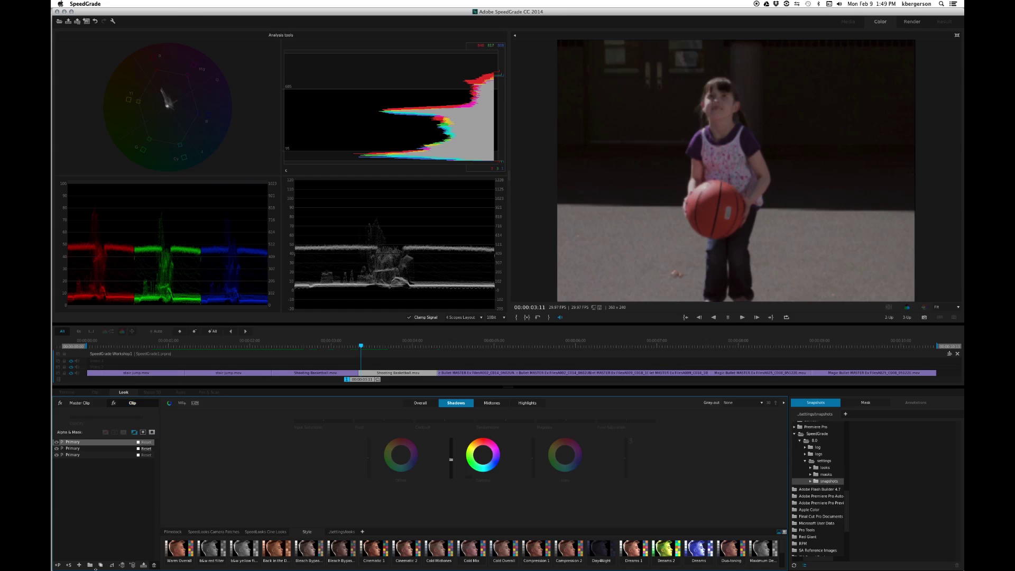
Add a Secondary layer, sample the basketball's colour for its key, and set Gray-out to White/Black
left_click(68, 566)
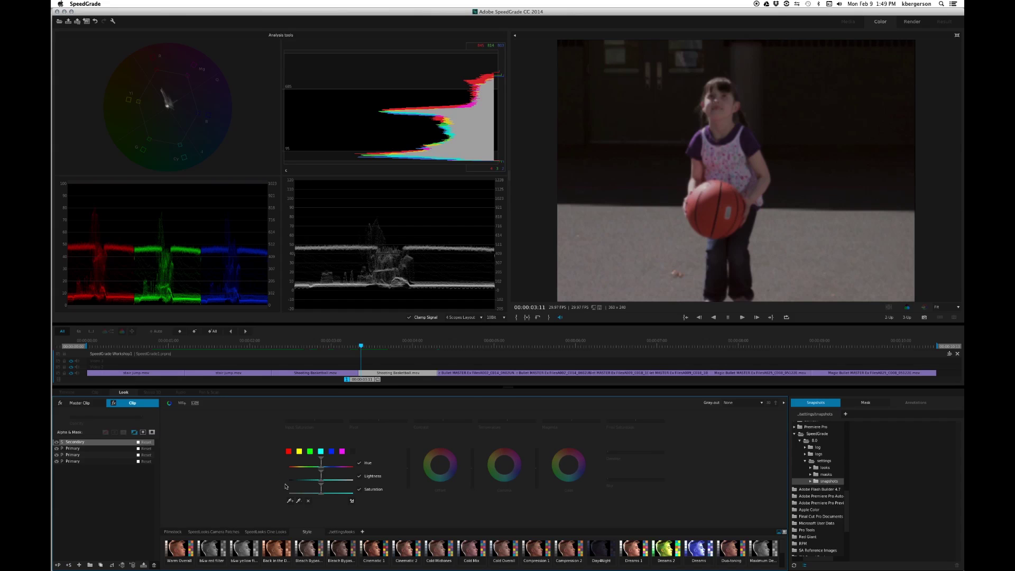
left_click(289, 500)
left_click(706, 213)
left_click(739, 402)
left_click(739, 429)
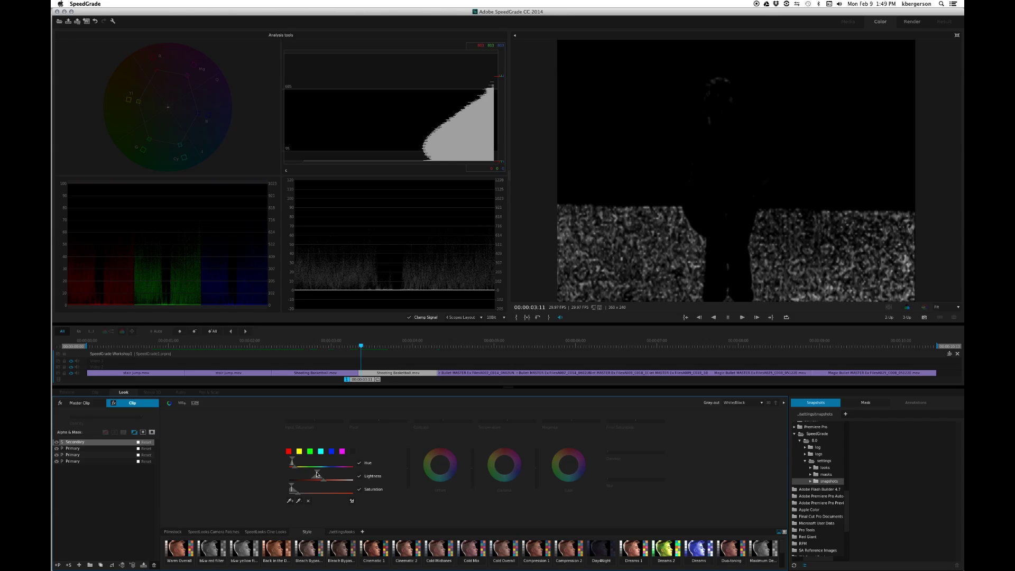
Widen the key's Lightness range and shift its Saturation range higher, checking the frame with the Secondary layer off and on
left_click_drag(317, 472, 324, 474)
left_click_drag(314, 478, 322, 472)
left_click_drag(292, 484, 311, 485)
left_click_drag(295, 491, 323, 492)
left_click_drag(316, 490, 339, 492)
left_click(56, 442)
left_click(56, 443)
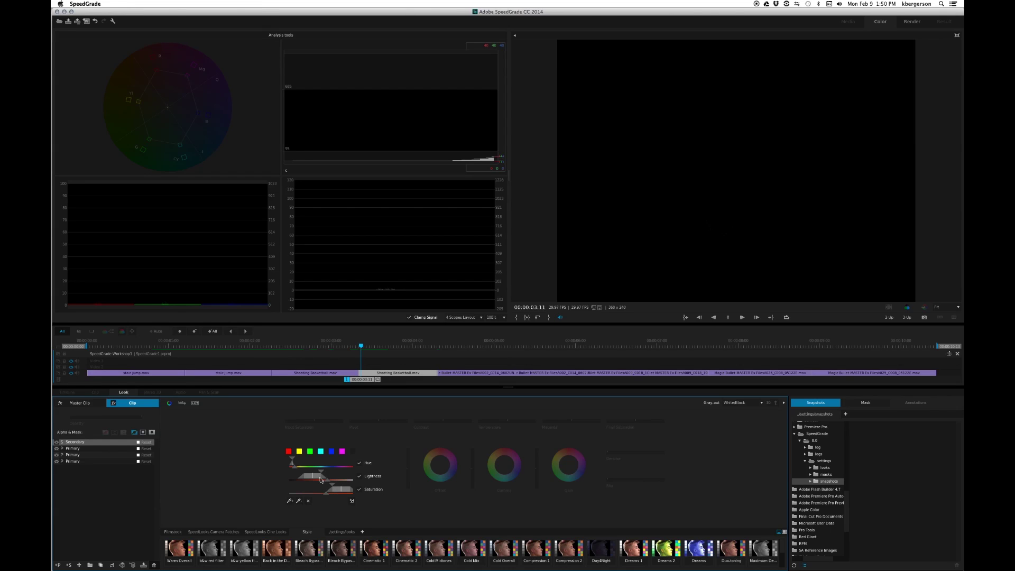
Refine the key's Lightness range and falloff to isolate the basketball, comparing with the Secondary layer off and on
mouse_move(318, 477)
left_mouse_down()
mouse_move(339, 490)
mouse_move(317, 495)
mouse_move(334, 490)
mouse_move(321, 479)
left_mouse_up()
left_click(56, 442)
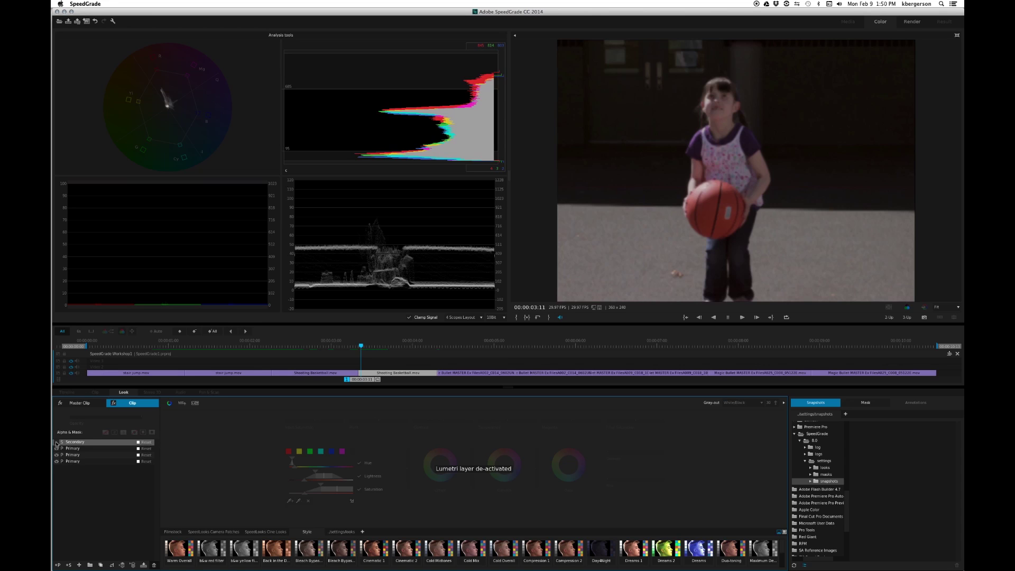
left_click(56, 442)
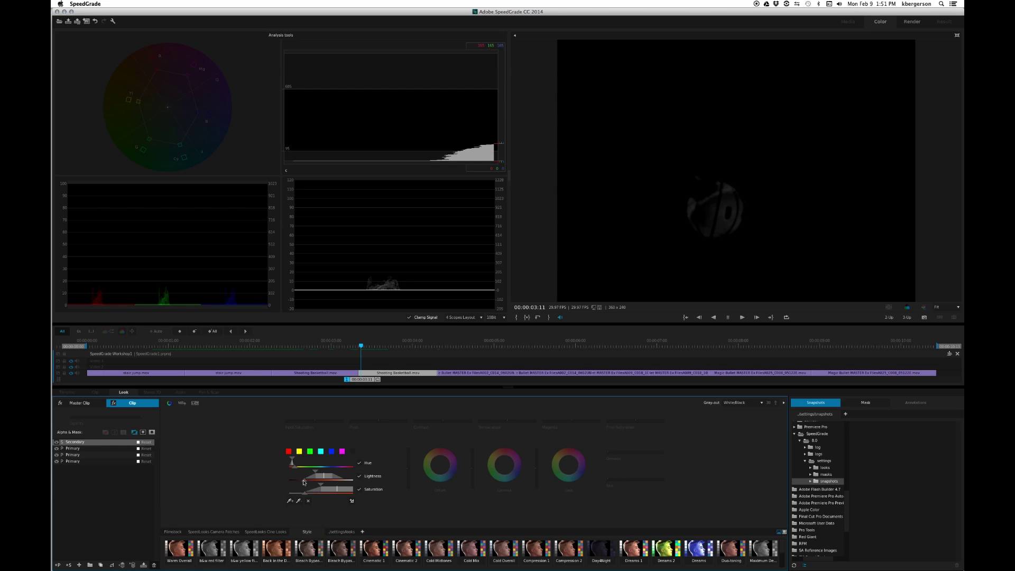
left_click_drag(304, 482, 315, 475)
left_click(56, 442)
left_click(56, 442)
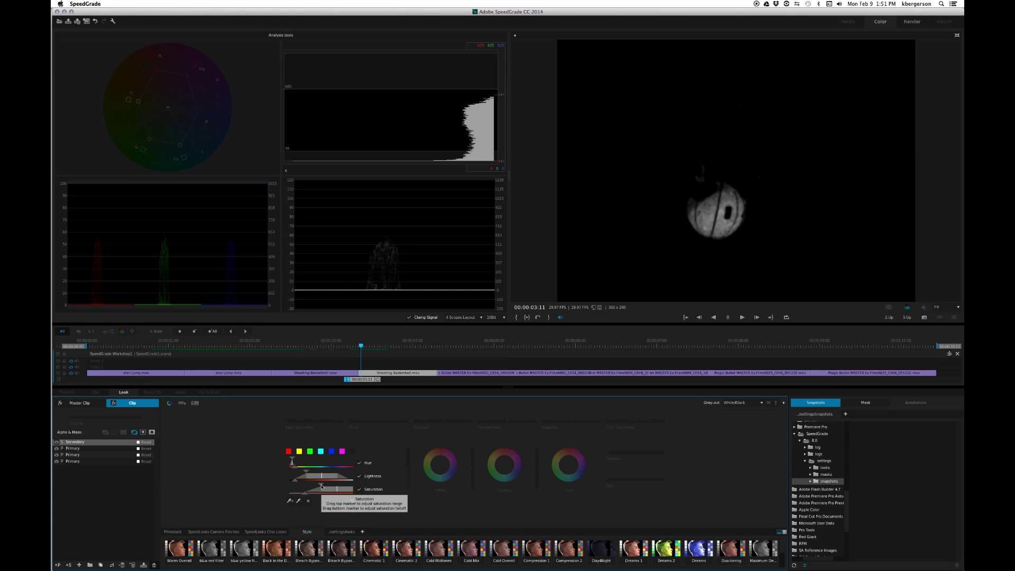
Shift the key's Saturation range higher and back lower to test the basketball matte, toggling the Secondary layer for comparison
left_click_drag(322, 486, 349, 491)
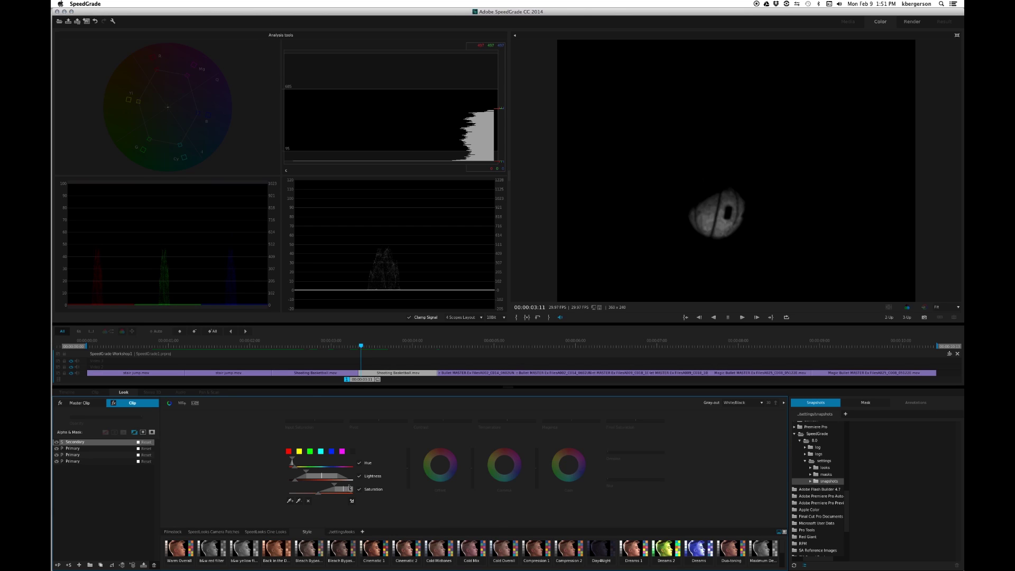
left_click(56, 443)
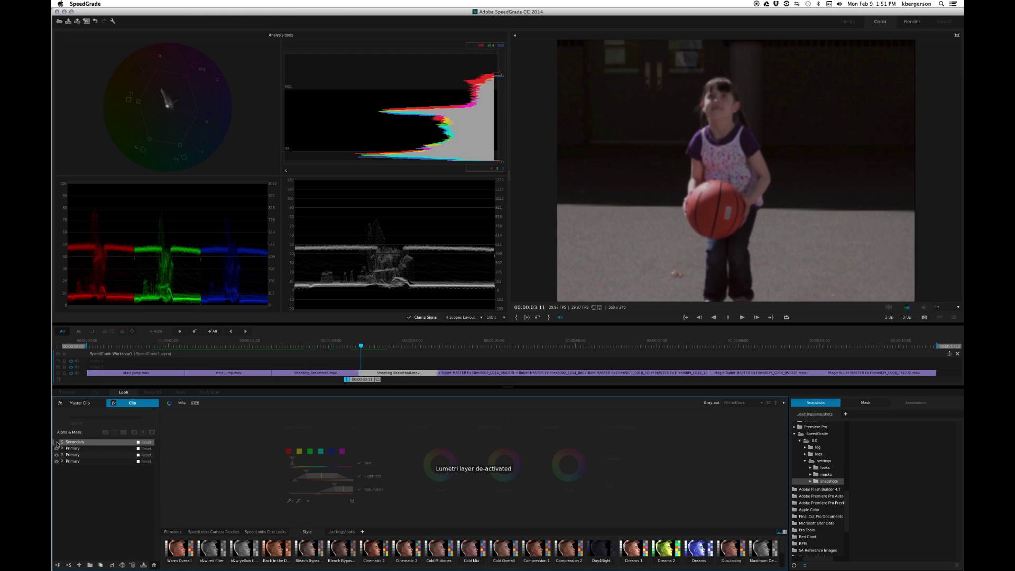
left_click(57, 442)
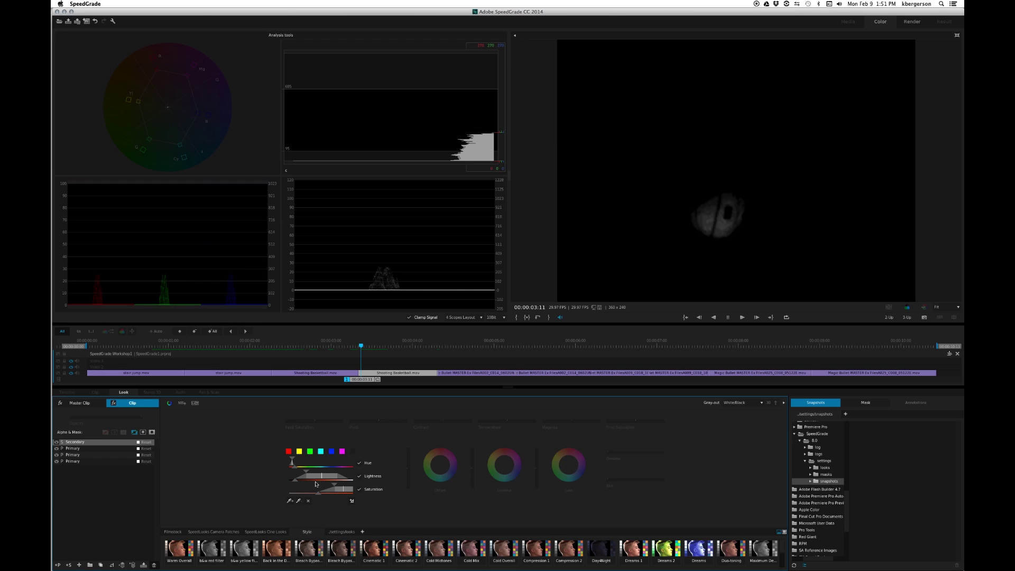
left_click_drag(344, 490, 329, 491)
left_click(57, 442)
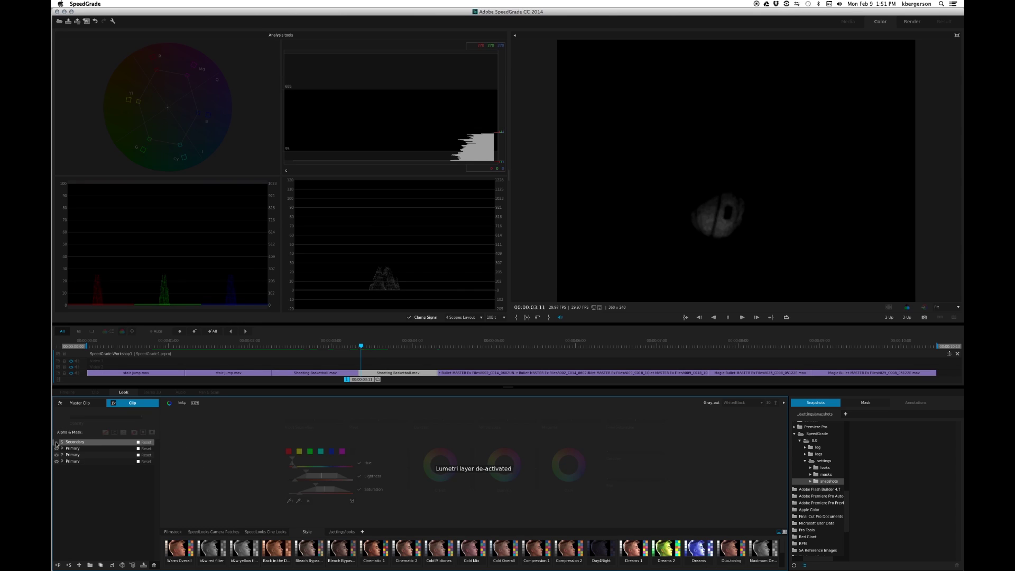
left_click(57, 442)
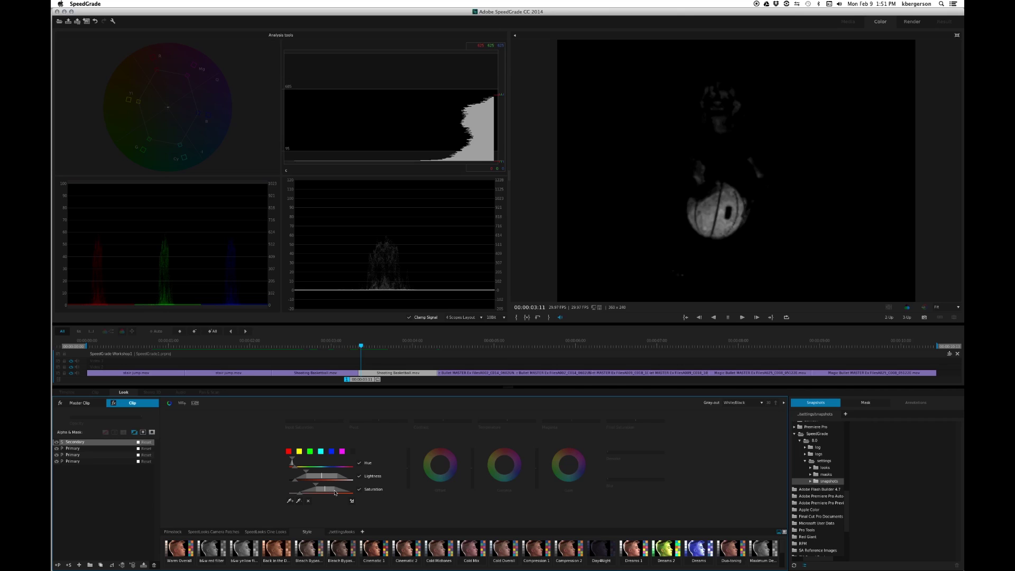
Nudge the key's Saturation range slightly higher to drop the skin from the matte, comparing the Secondary layer off and on
left_click_drag(322, 491, 326, 489)
left_click(57, 442)
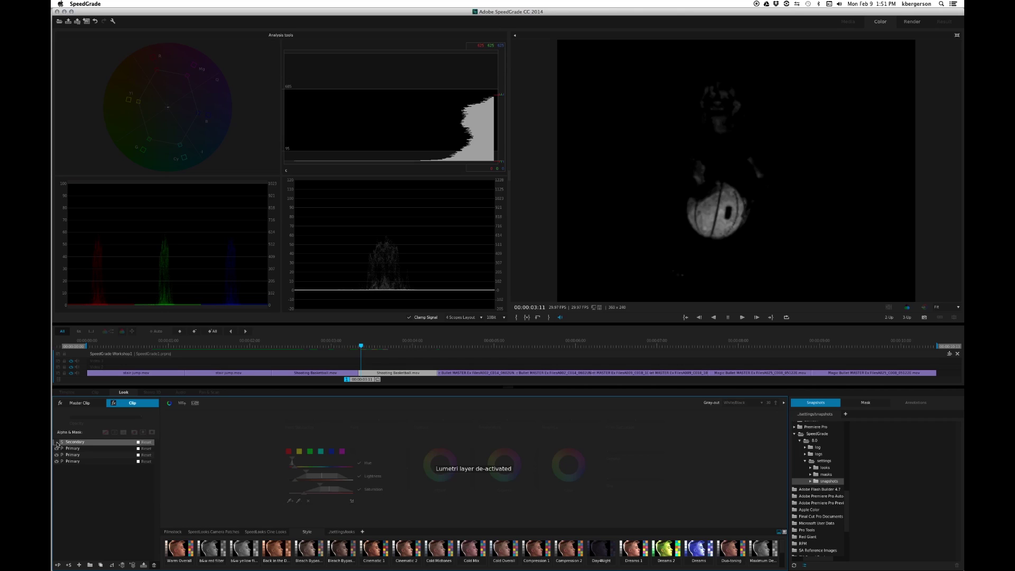
left_click(56, 442)
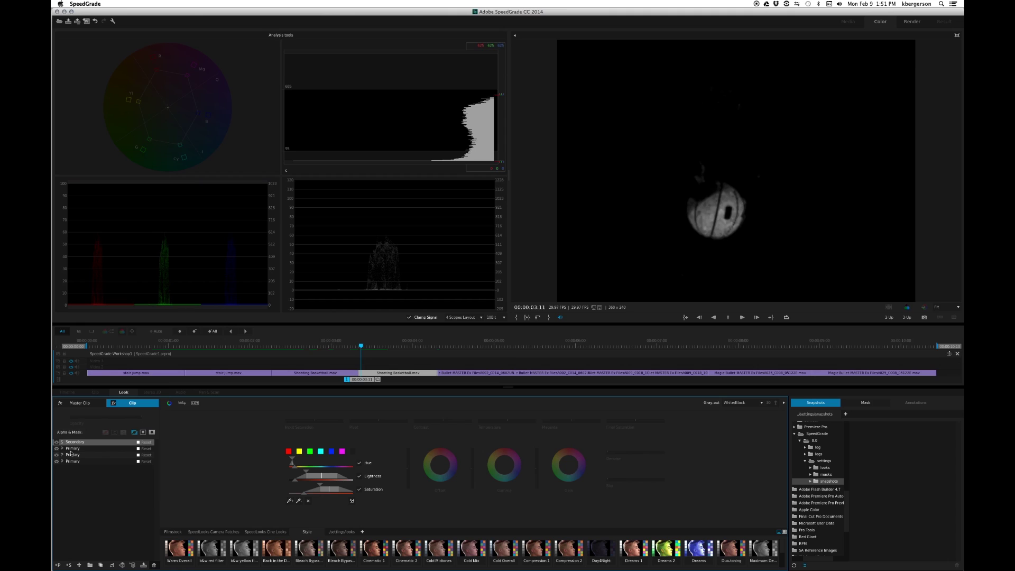
Set Gray-out to None and lower the keyed basketball's final saturation, comparing the frame with the Secondary layer off and on
left_click(760, 402)
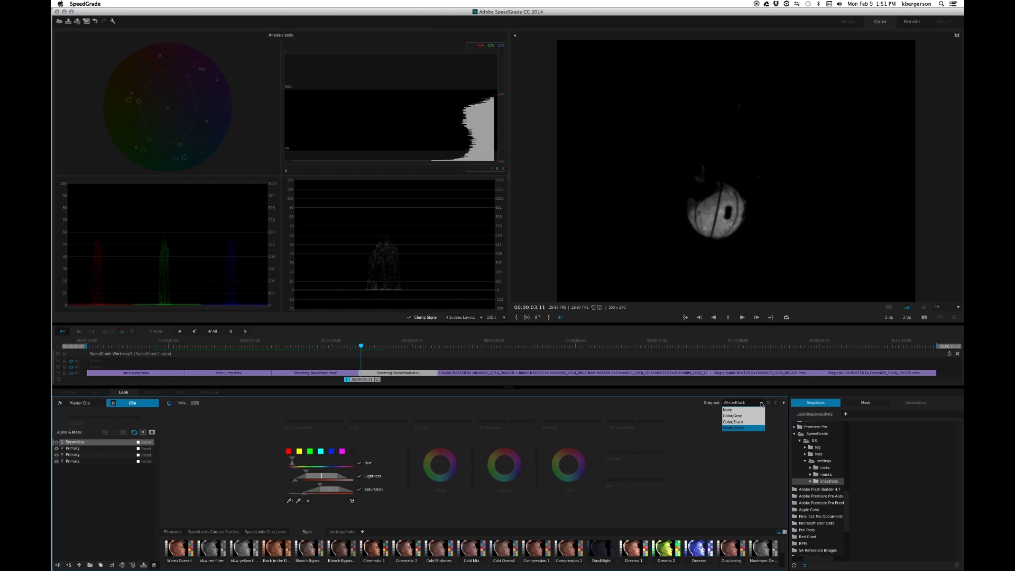
left_click(746, 410)
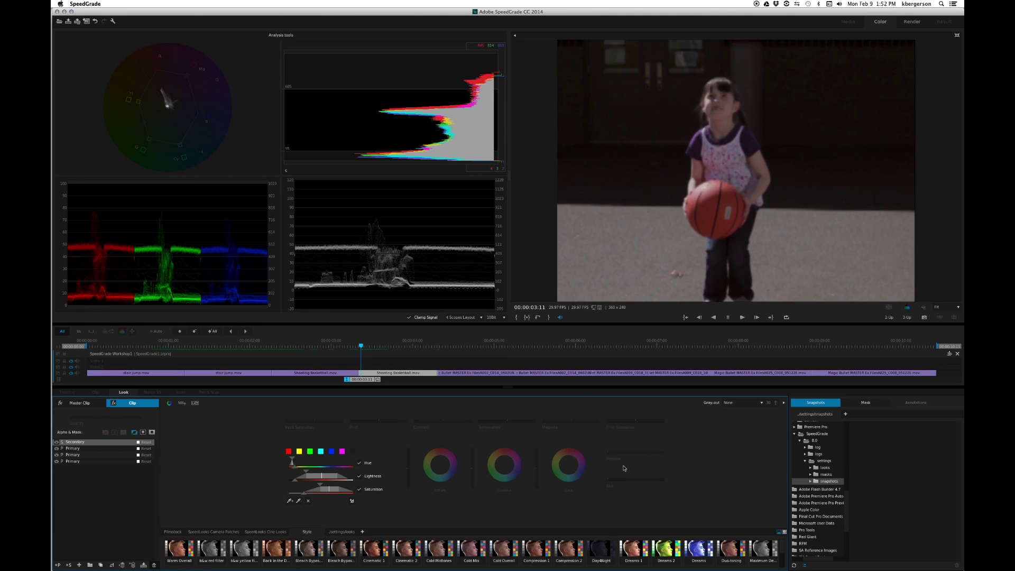
mouse_move(634, 420)
left_click_drag(634, 420, 626, 420)
left_click(56, 442)
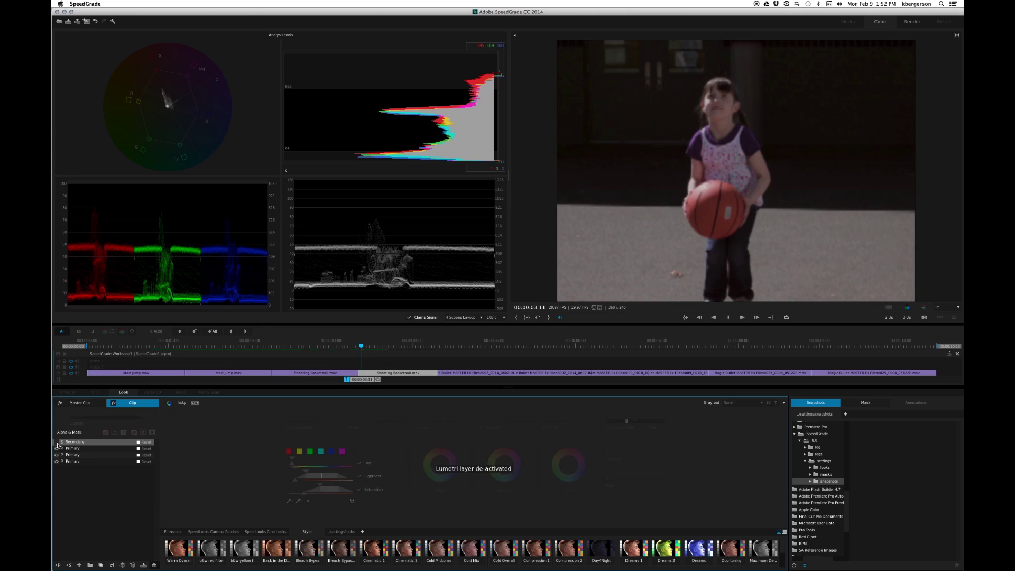
left_click(56, 443)
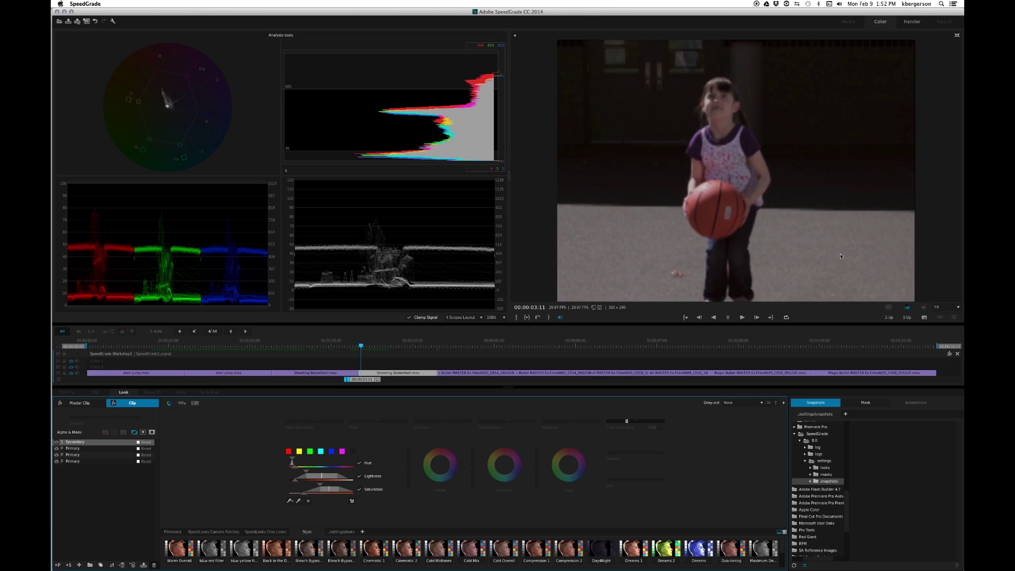
Add a Primary layer with an elliptical mask, centre it on the girl's legs, and widen its outer contour beyond both frame edges
left_click(58, 565)
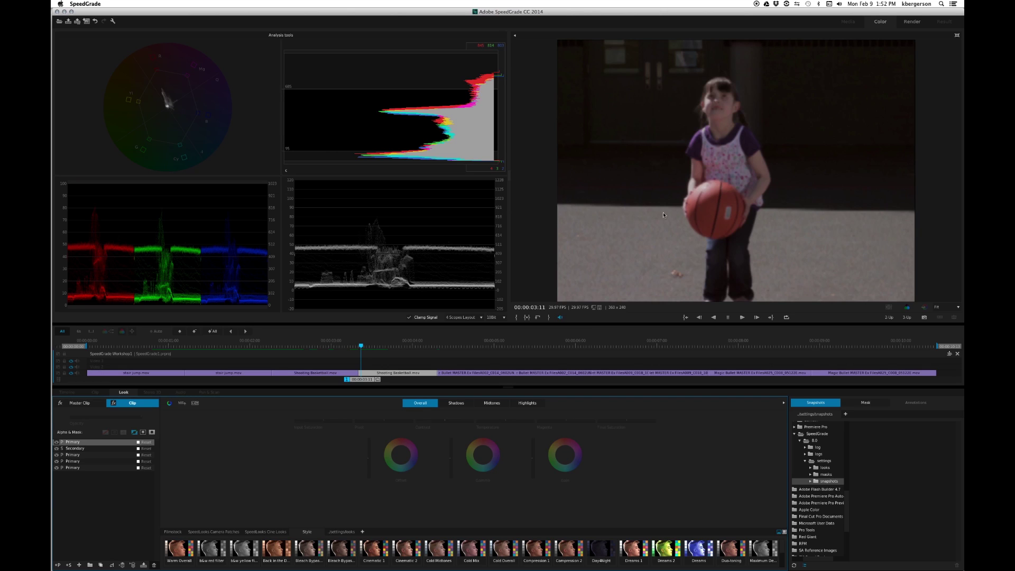
left_click(866, 403)
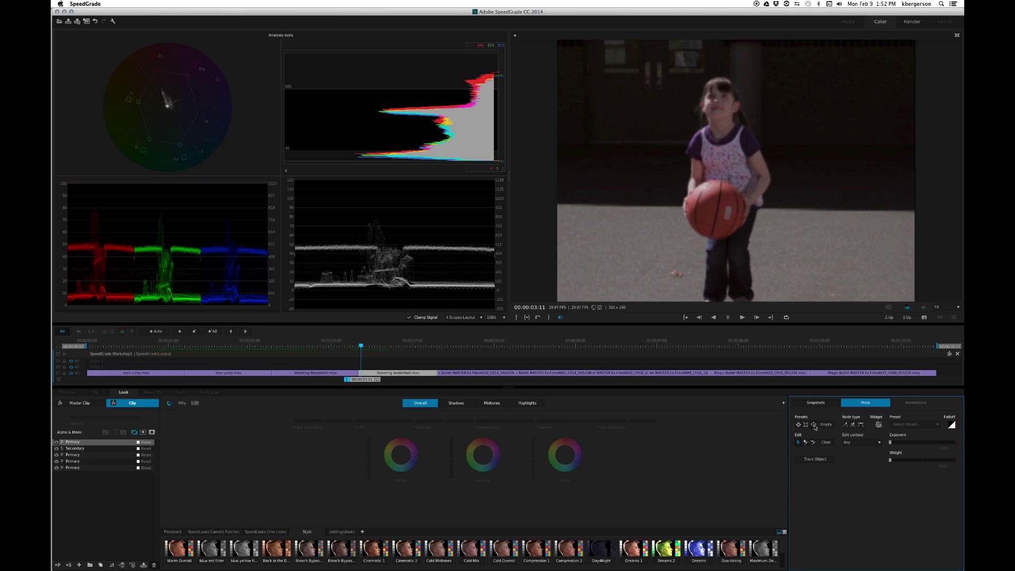
left_click(814, 425)
left_click_drag(736, 172, 728, 255)
left_click_drag(615, 254, 525, 256)
left_click_drag(844, 254, 954, 268)
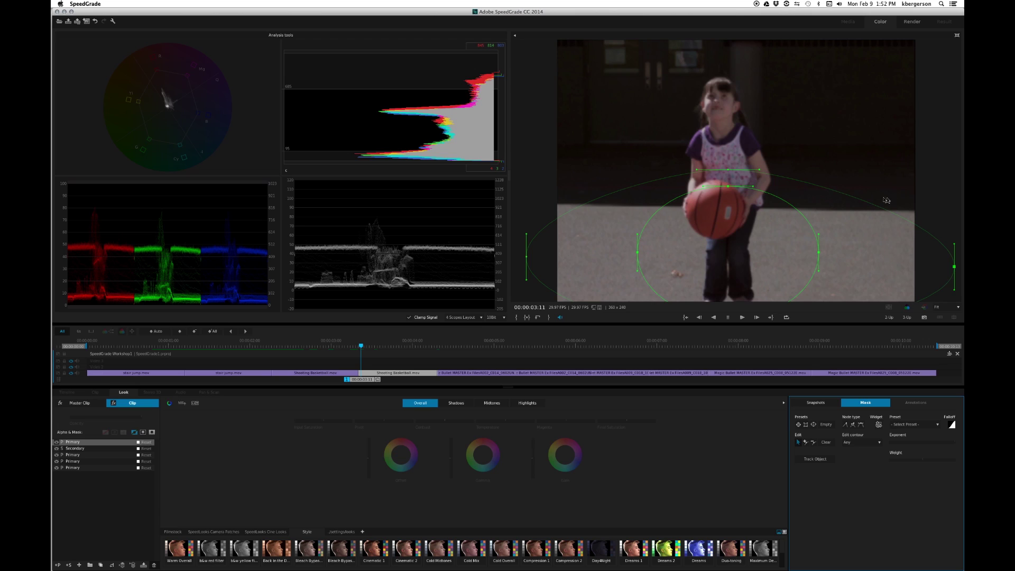
Flatten the top of the mask's outer contour along the pavement's upper edge and stretch its inner contour across the frame width
left_click(957, 306)
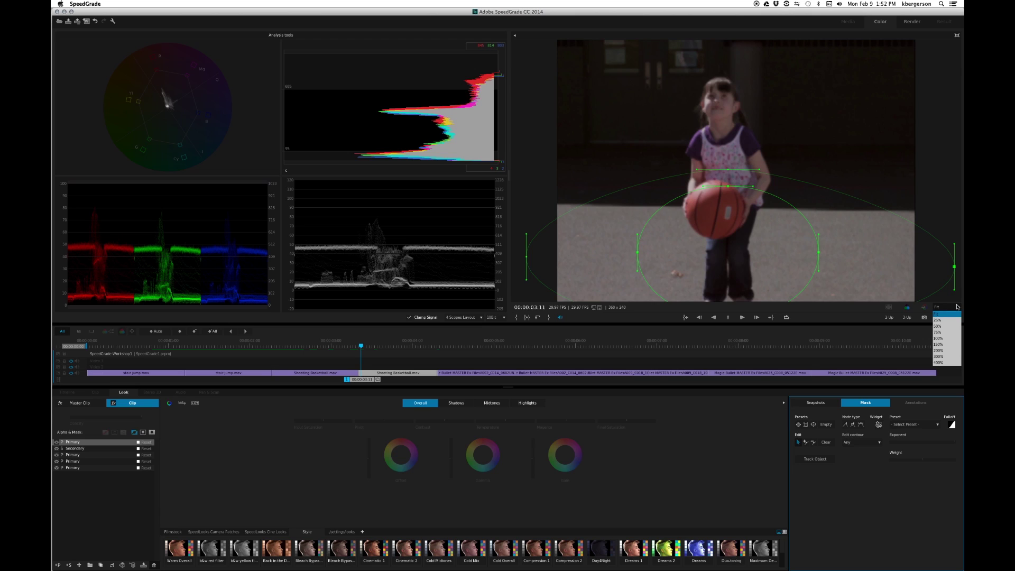
left_click(941, 326)
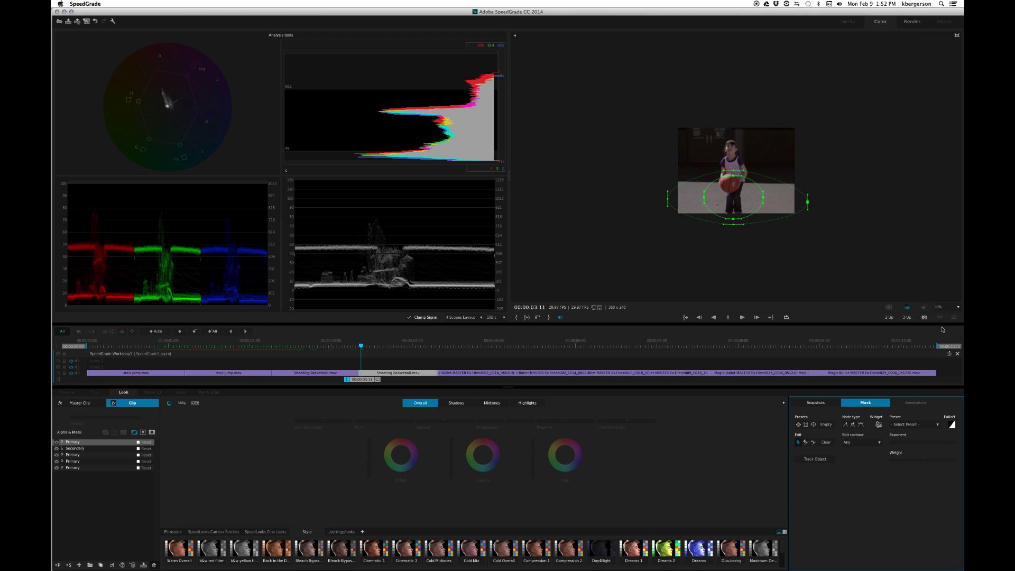
left_click_drag(736, 227, 736, 233)
left_click_drag(699, 199, 683, 197)
left_click_drag(725, 170, 784, 184)
left_click_drag(692, 181, 683, 181)
left_click_drag(736, 181, 803, 202)
Extend the mask's outer contour below and past the frame sides, and round the inner contour evenly over the pavement
left_click_drag(731, 230, 733, 242)
left_click_drag(668, 203, 658, 201)
mouse_move(807, 203)
left_mouse_down()
mouse_move(818, 203)
mouse_move(806, 199)
left_mouse_up()
left_click_drag(684, 196, 666, 203)
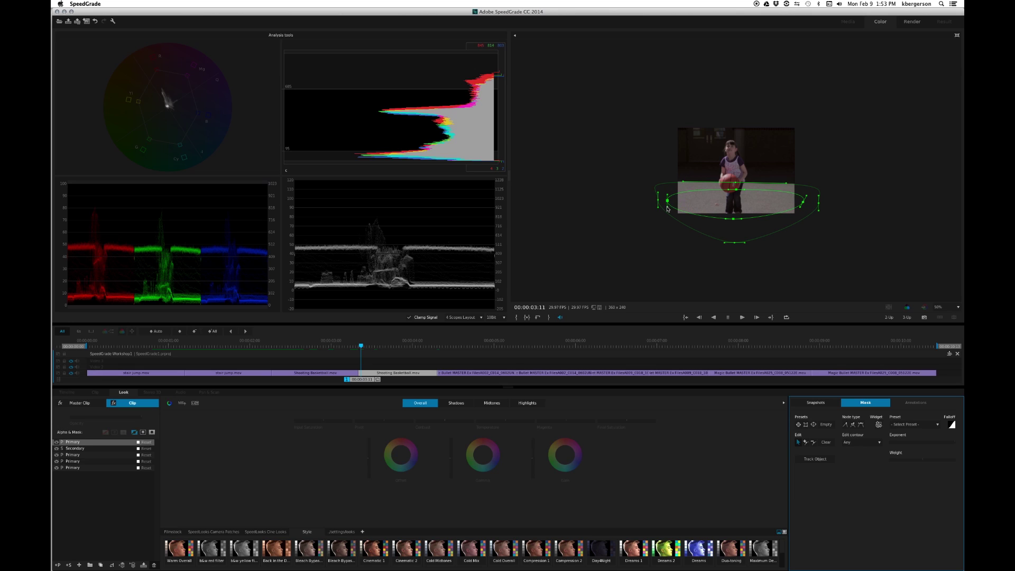
left_click_drag(799, 211, 758, 190)
left_click_drag(735, 193, 734, 191)
left_click(958, 307)
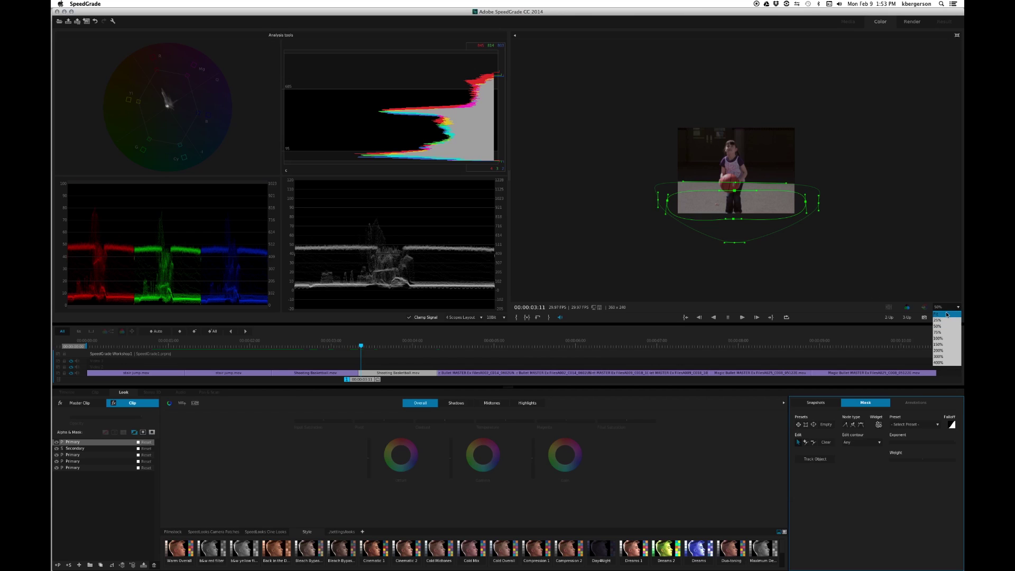
left_click(946, 315)
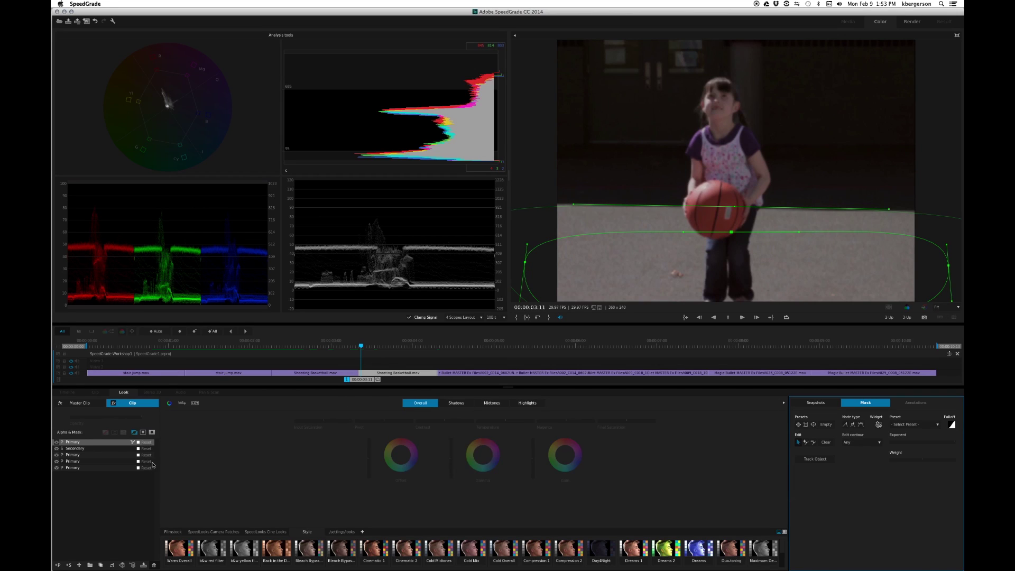
Lower the masked Primary layer's gamma and limit its grading to the inside of the mask, comparing the layer off and on
left_click(482, 455)
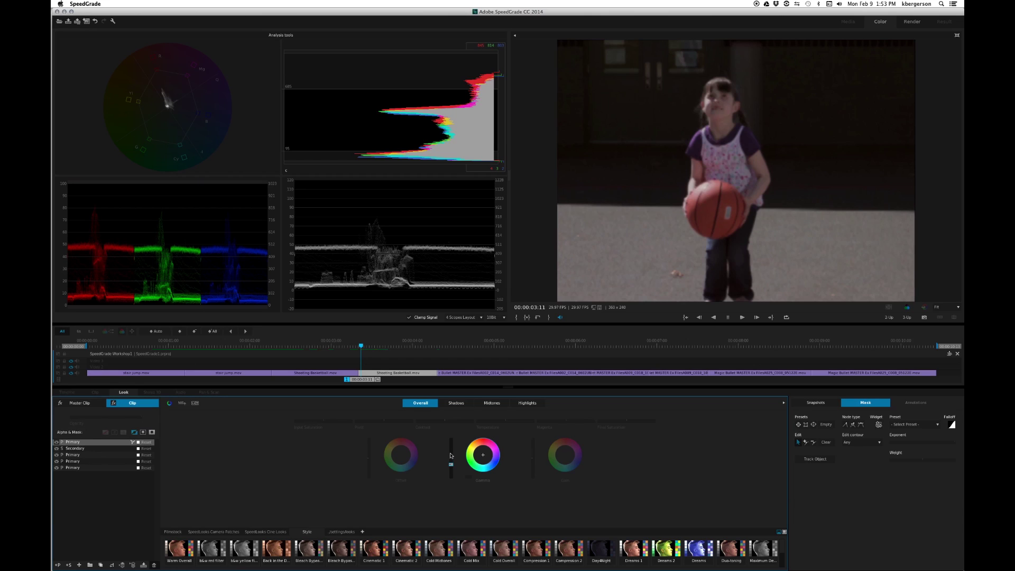
left_click(56, 442)
left_click(57, 442)
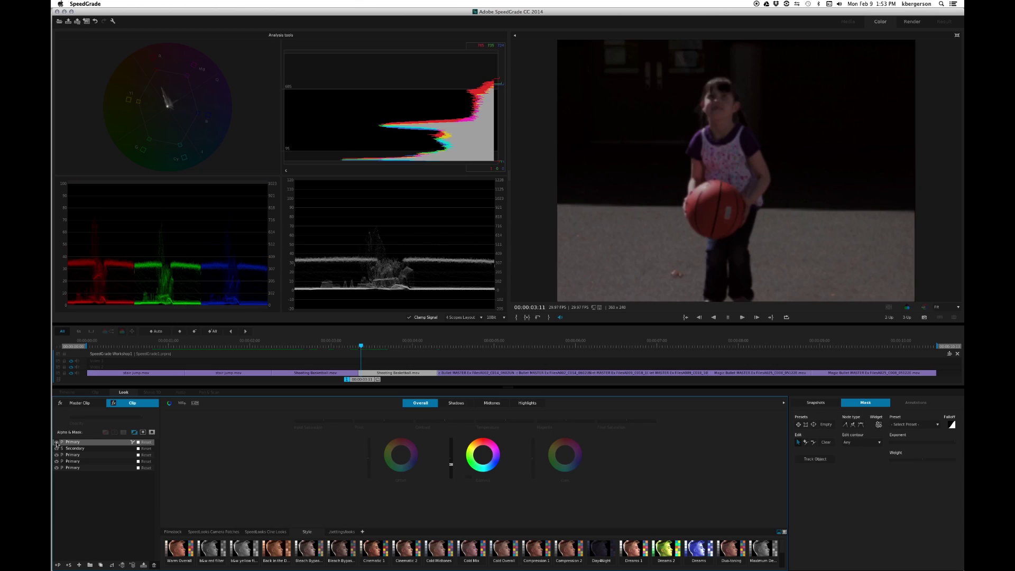
left_click(56, 442)
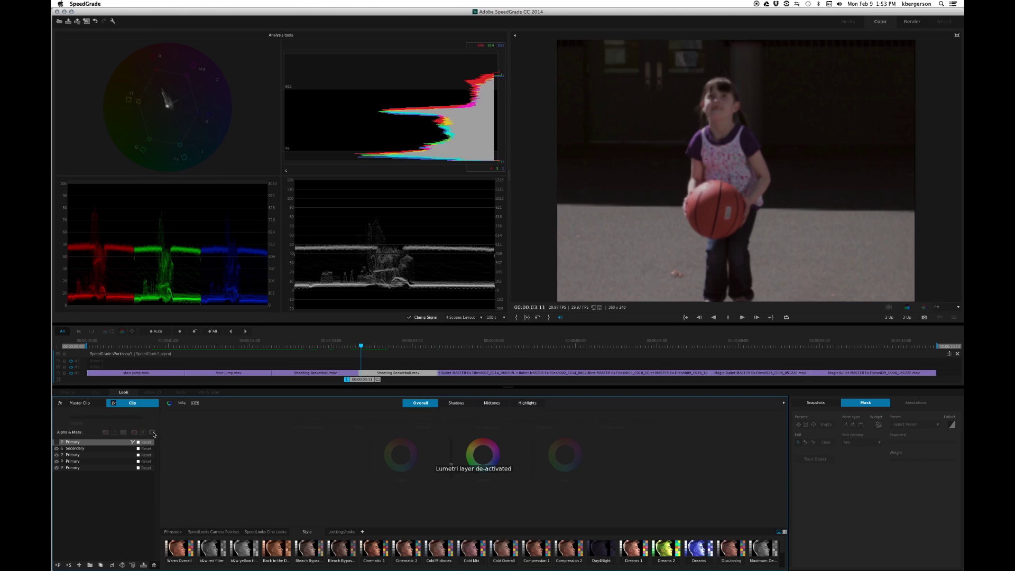
left_click(153, 432)
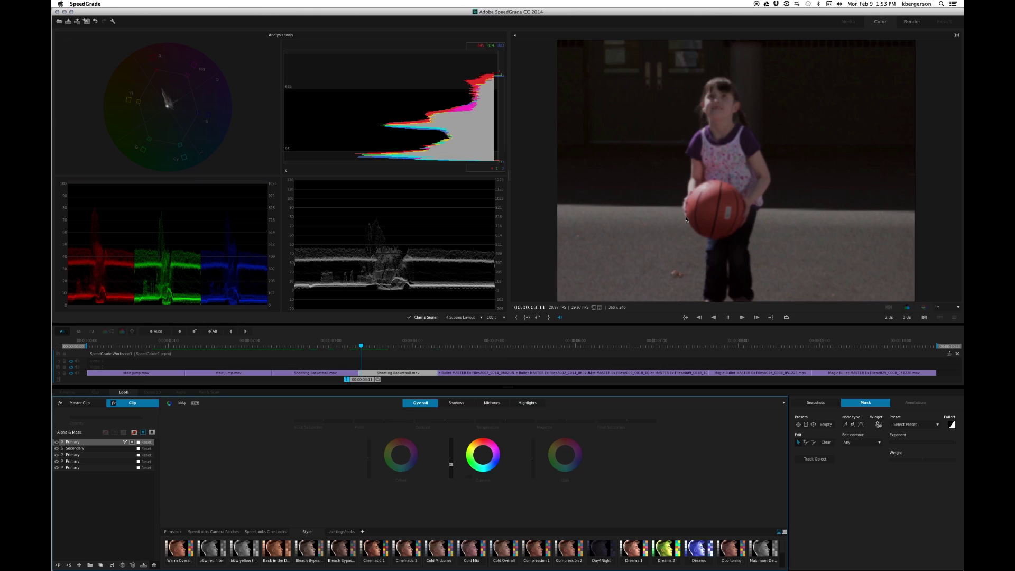
left_click(57, 443)
left_click(57, 442)
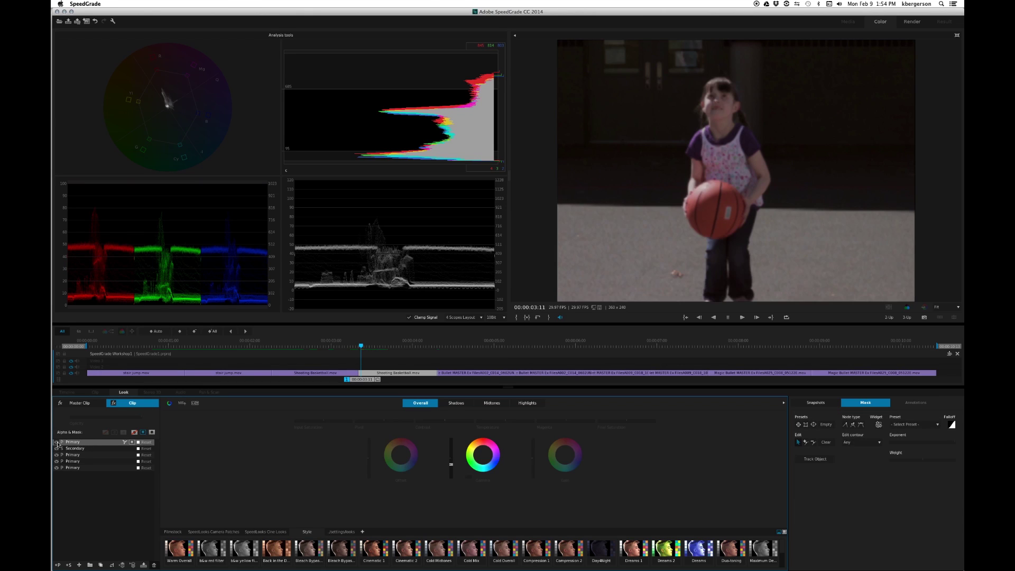
left_click(58, 442)
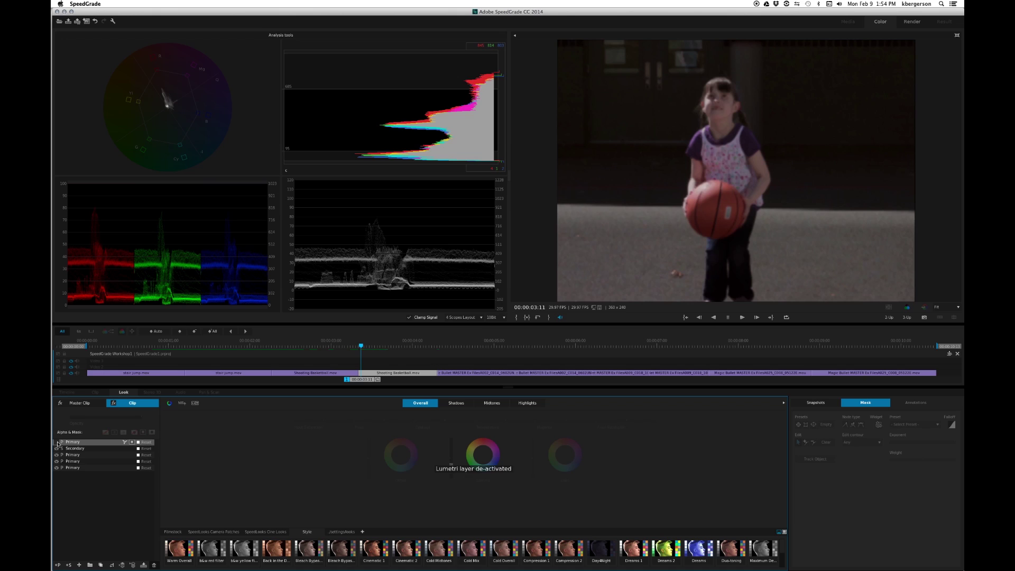
left_click(57, 442)
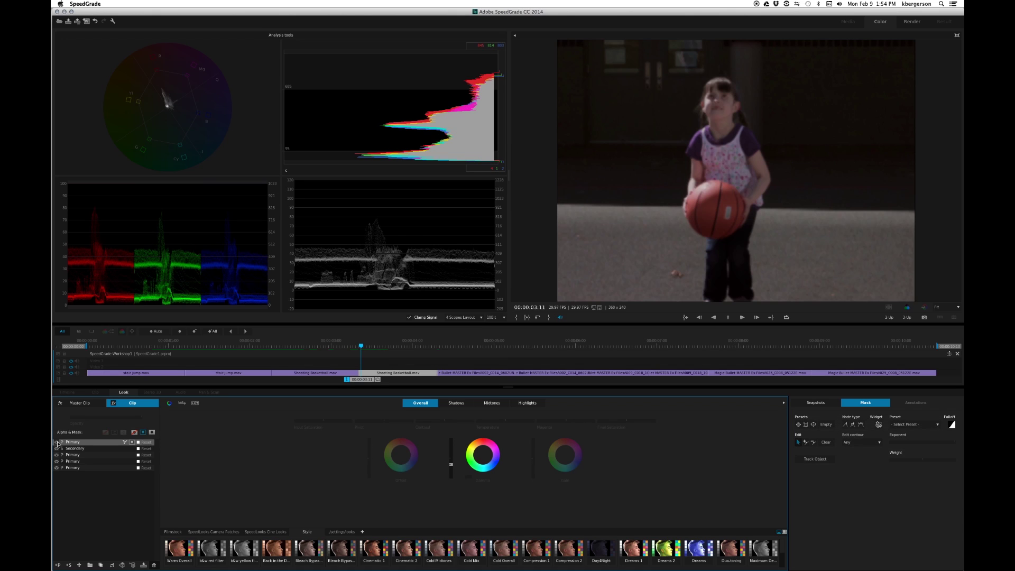
Show the mask contours, raise the outer contour's top edge slightly above the pavement line, and compare the layer off and on
left_click(879, 425)
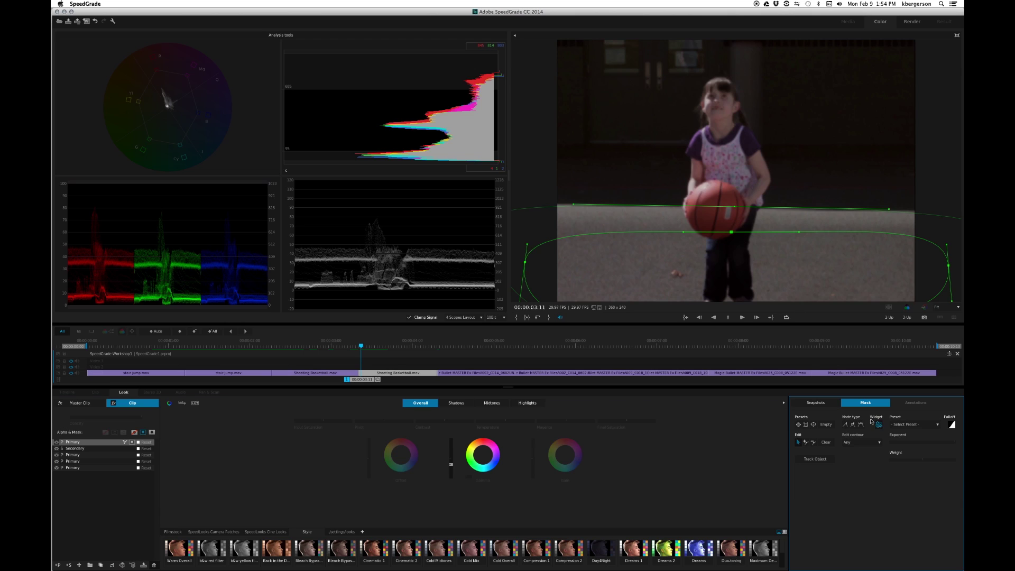
left_click_drag(732, 210, 734, 201)
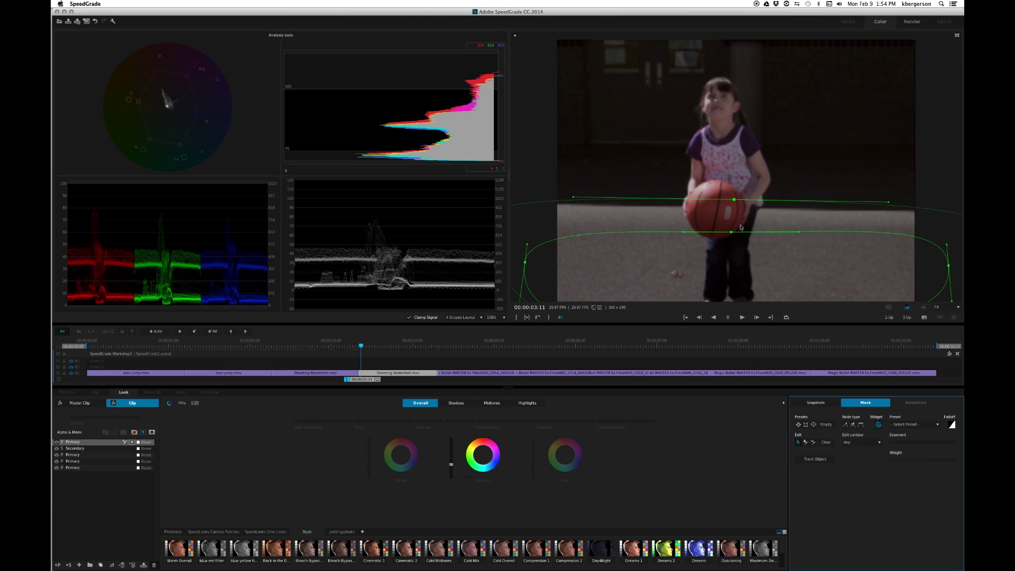
left_click(56, 442)
left_click(56, 443)
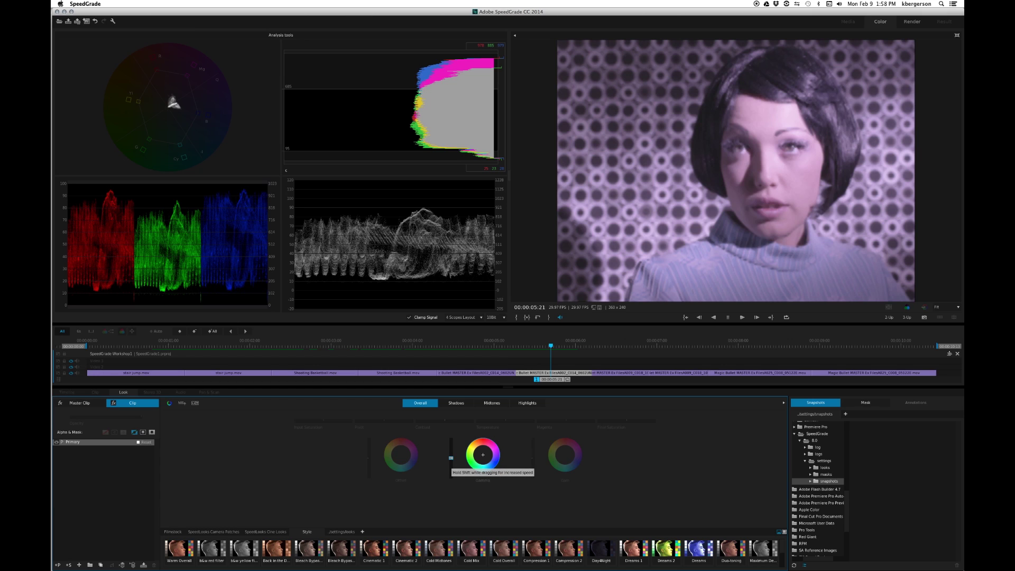
Lower the overall gamma of the dark-haired woman's close-up and fine-tune its gain
left_click_drag(451, 459, 451, 466)
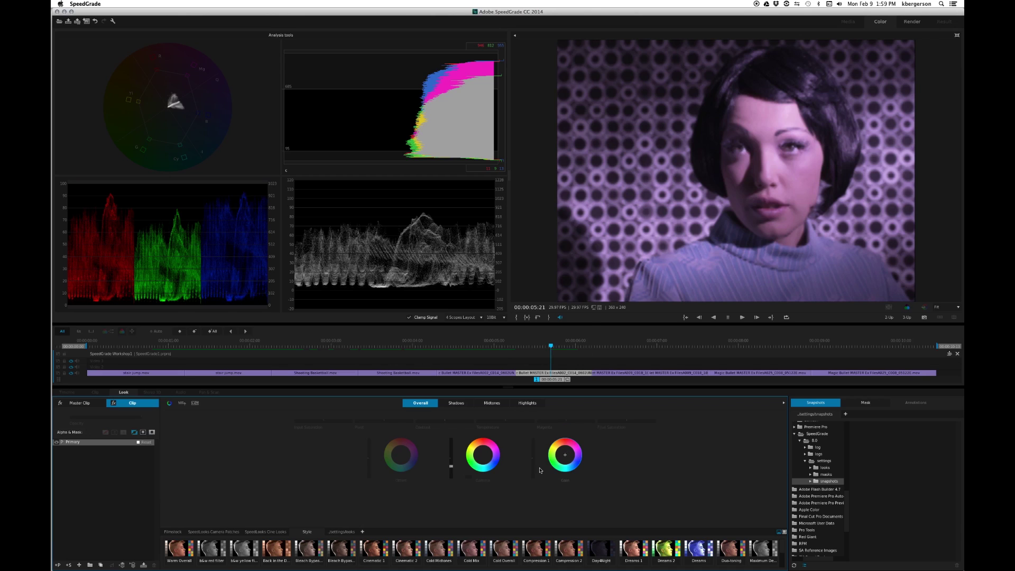
left_click_drag(533, 458, 533, 457)
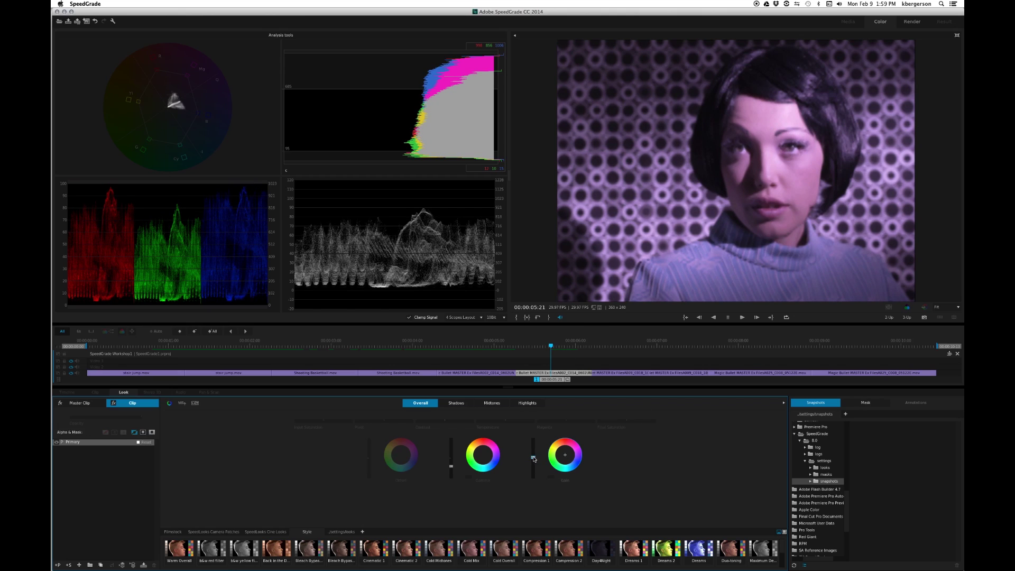
left_click_drag(532, 457, 533, 457)
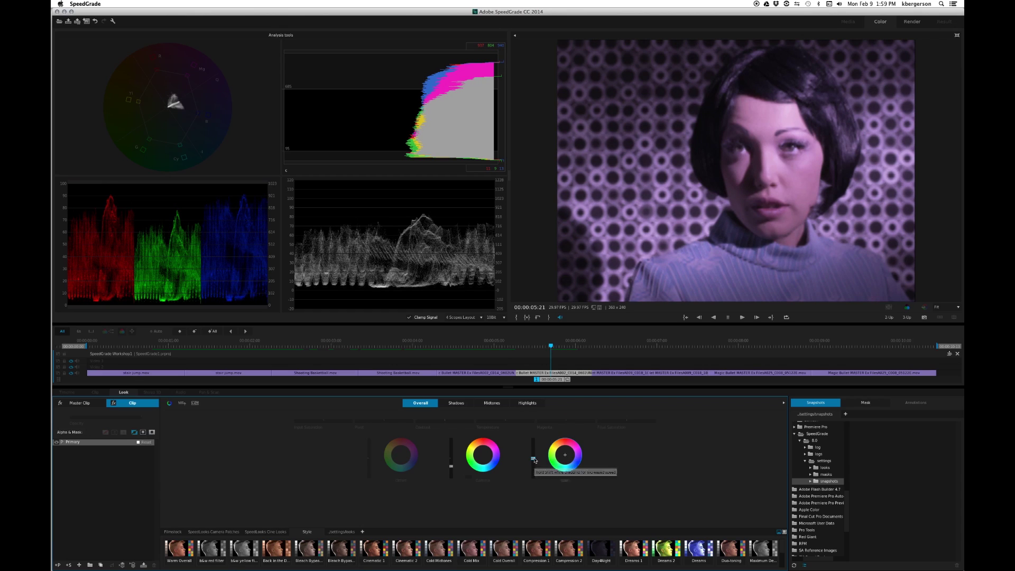
Add a Primary layer with lower final saturation in the shadows, comparing it off and on, and slightly lower its midtones gamma
left_click(58, 564)
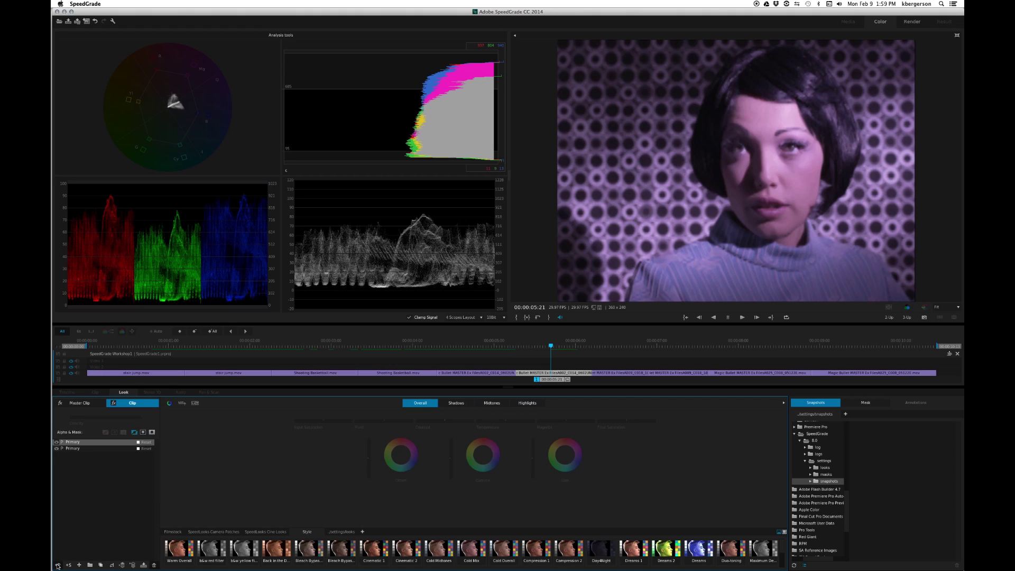
left_click(456, 403)
mouse_move(627, 421)
left_click_drag(627, 421, 598, 421)
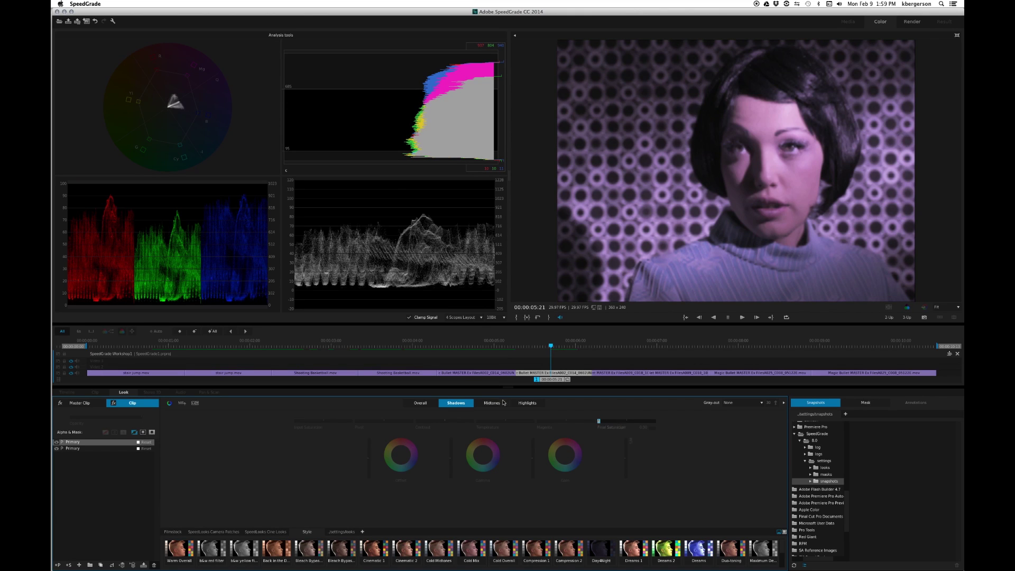
left_click(57, 442)
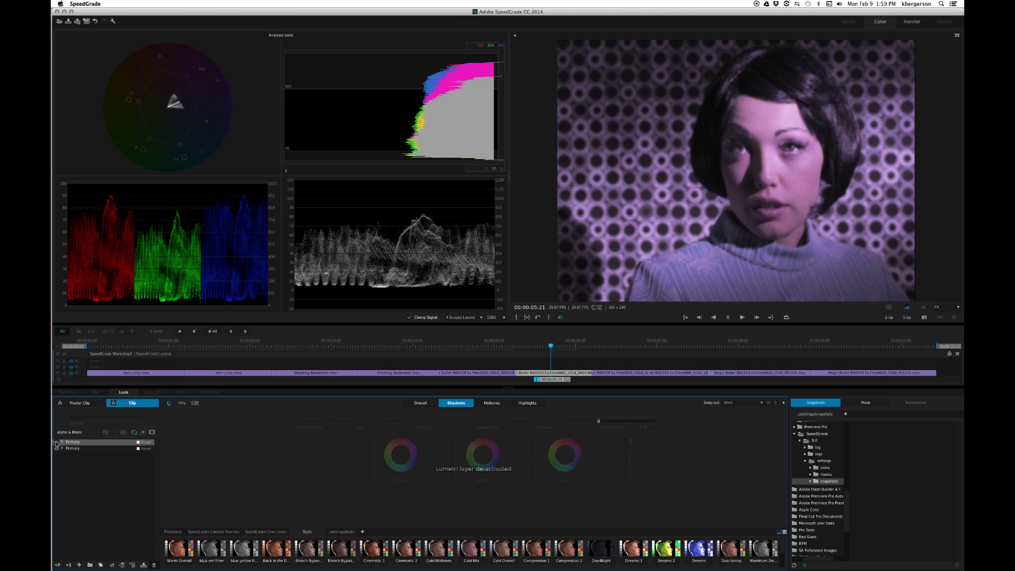
left_click(56, 442)
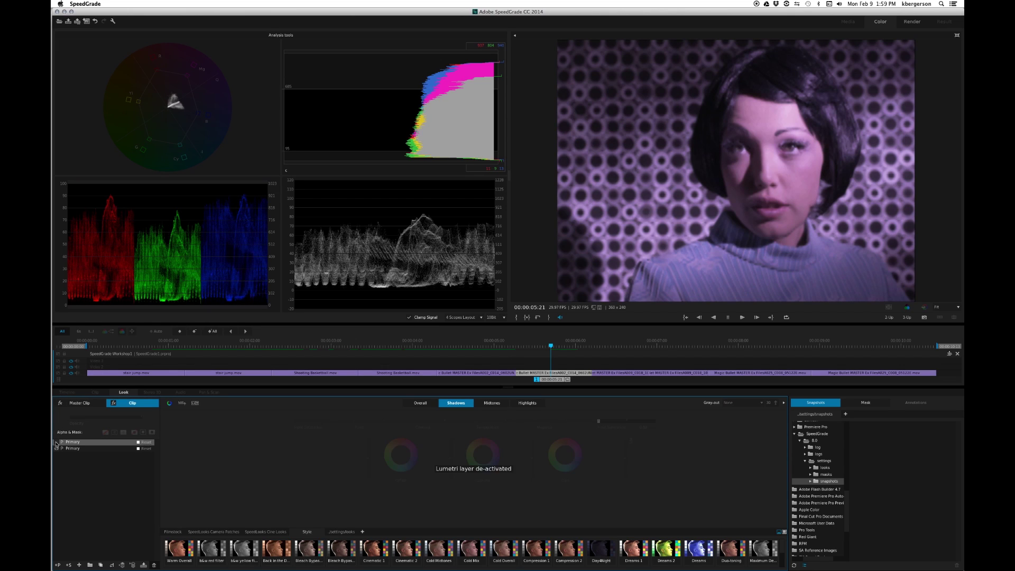
left_click(56, 443)
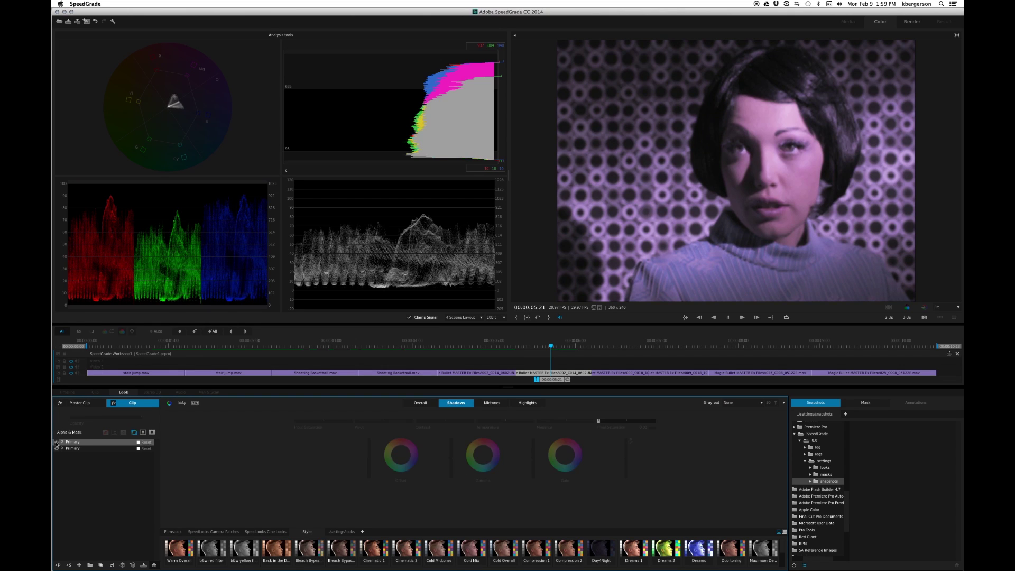
left_click(56, 442)
left_click(57, 442)
left_click(490, 403)
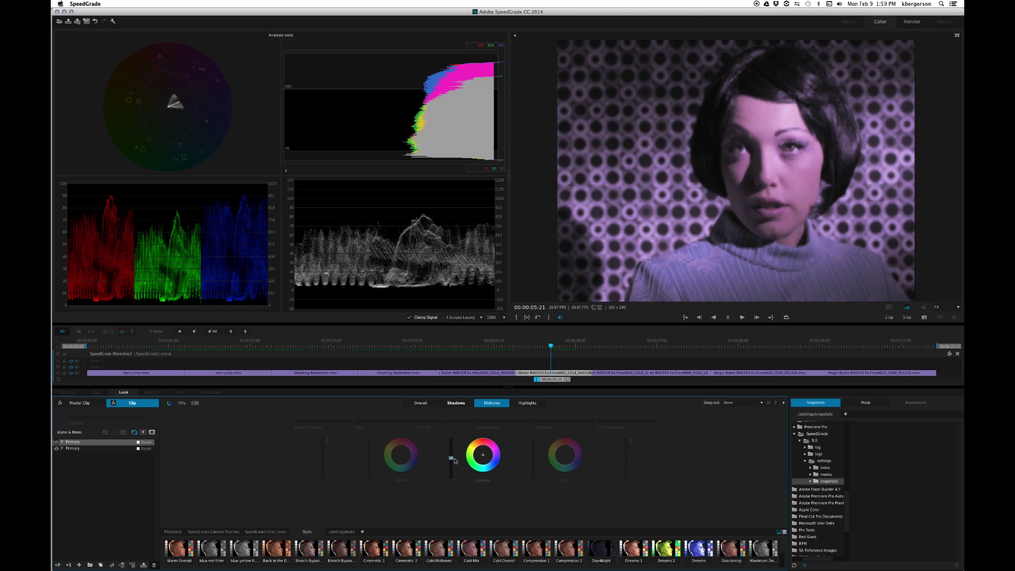
left_click_drag(451, 457, 451, 459)
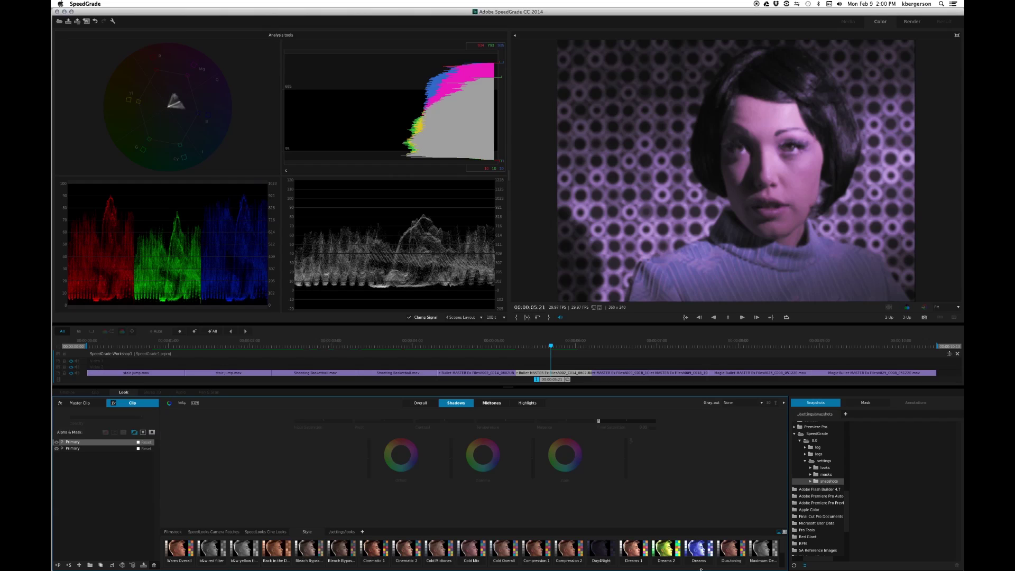
Add the Sixties 1 style look above the Primary layers and reduce the opacity of its layer group
scroll(782, 549, "down", 3)
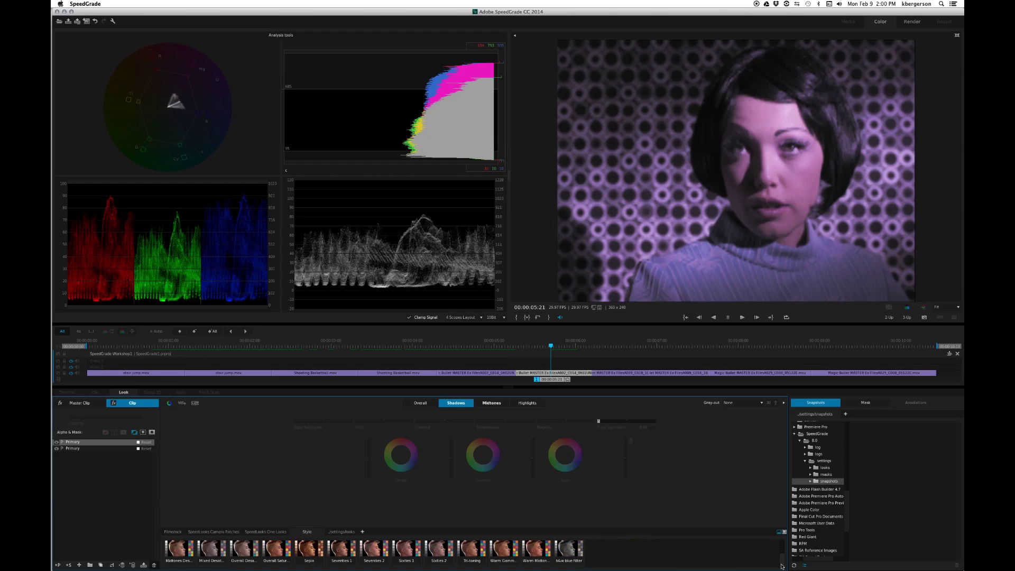
left_click(435, 552)
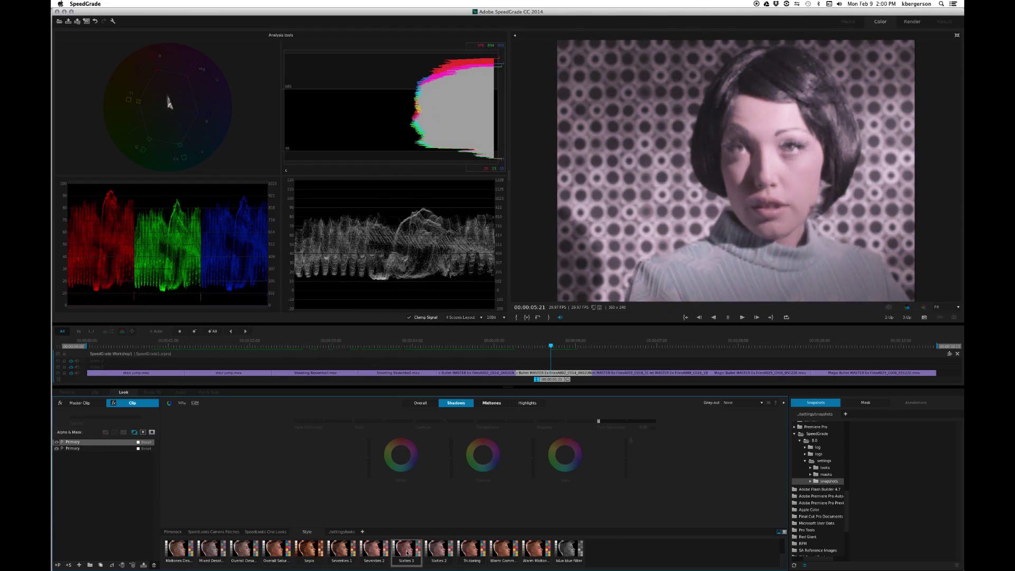
left_click_drag(403, 553, 107, 441)
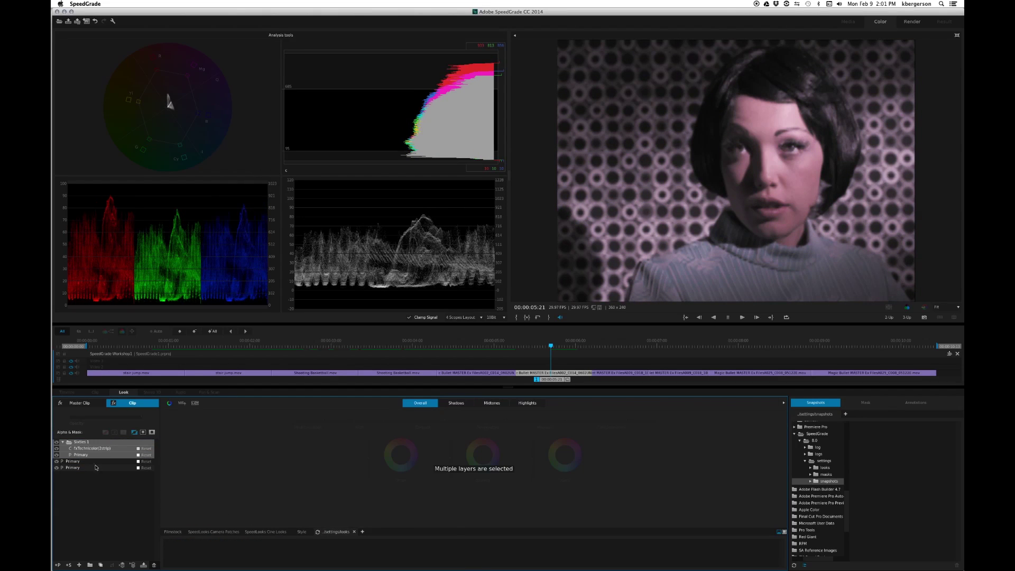
left_click(83, 442)
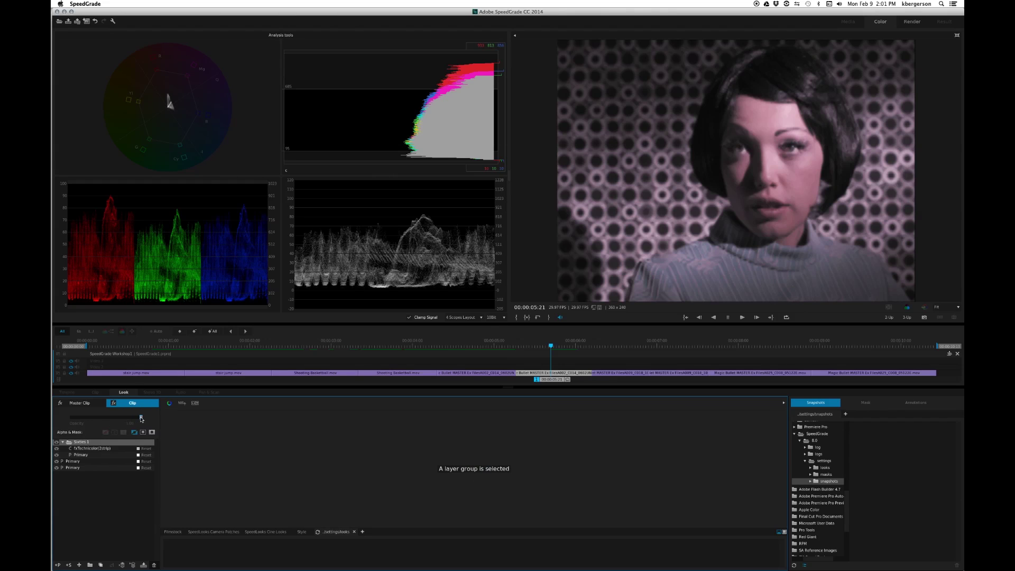
left_click_drag(140, 417, 120, 417)
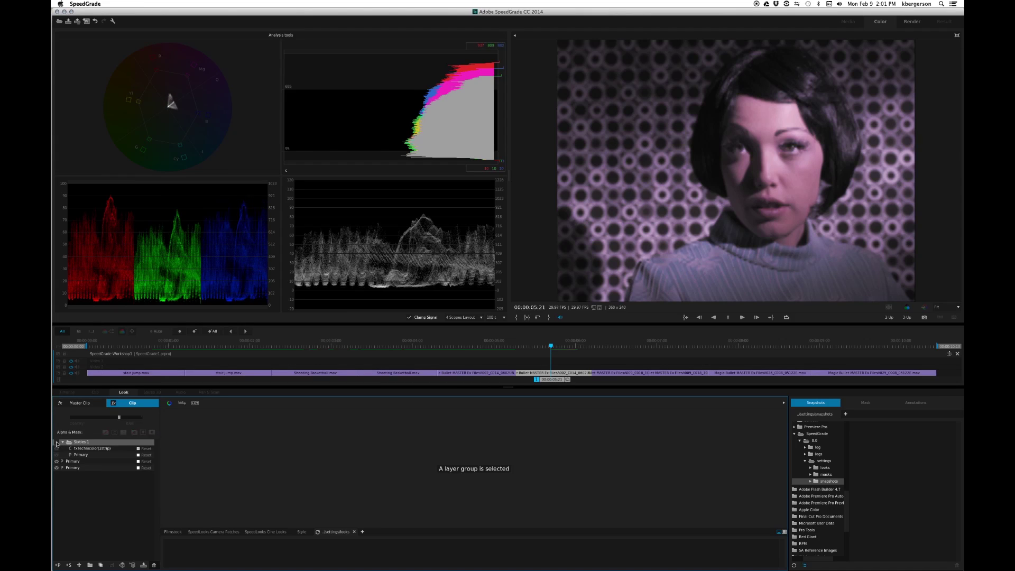
Compare the grade with the Sixties 1 group and both Primary layers switched off and back on in turn
left_click(57, 442)
left_click(57, 462)
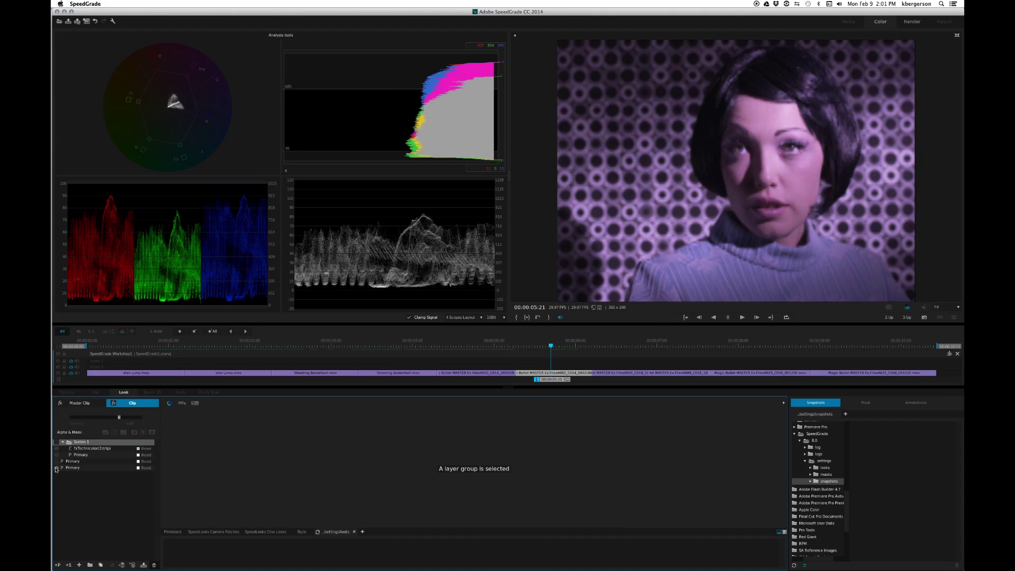
left_click(56, 469)
left_click(57, 462)
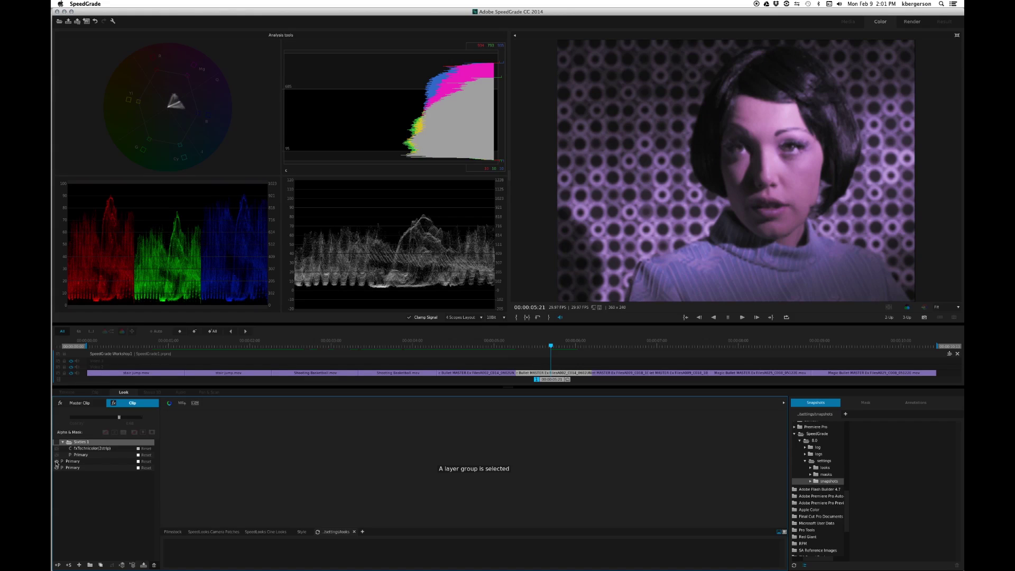
left_click(57, 442)
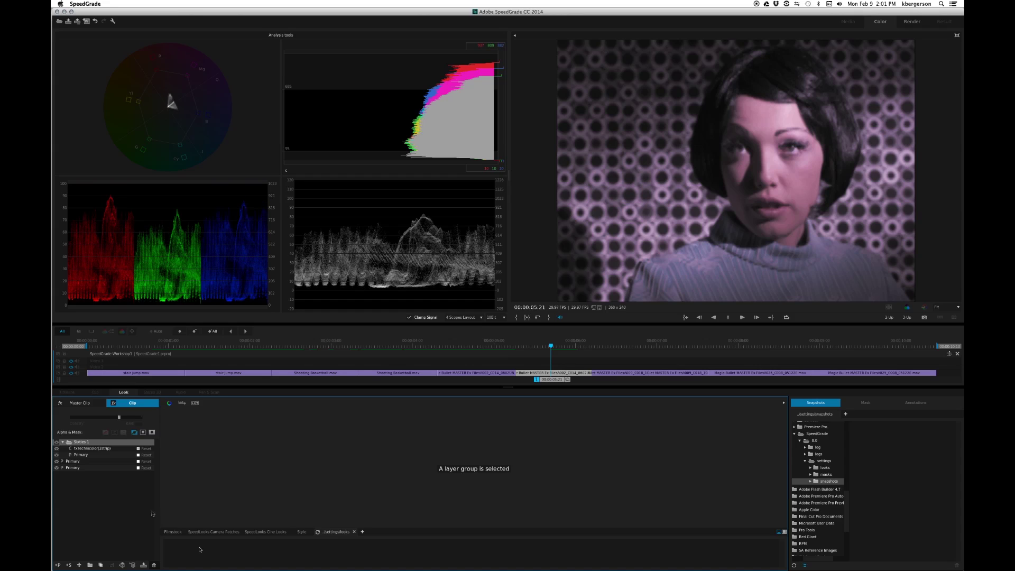
Show the Style looks again and move the playhead to the tractor clip
left_click(301, 532)
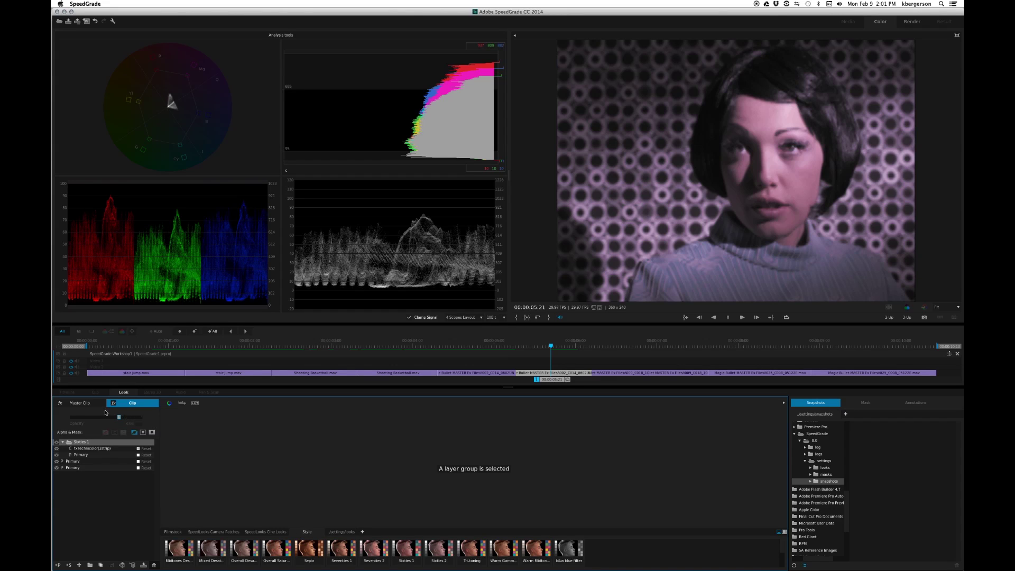
left_click(524, 348)
left_click_drag(525, 350, 569, 353)
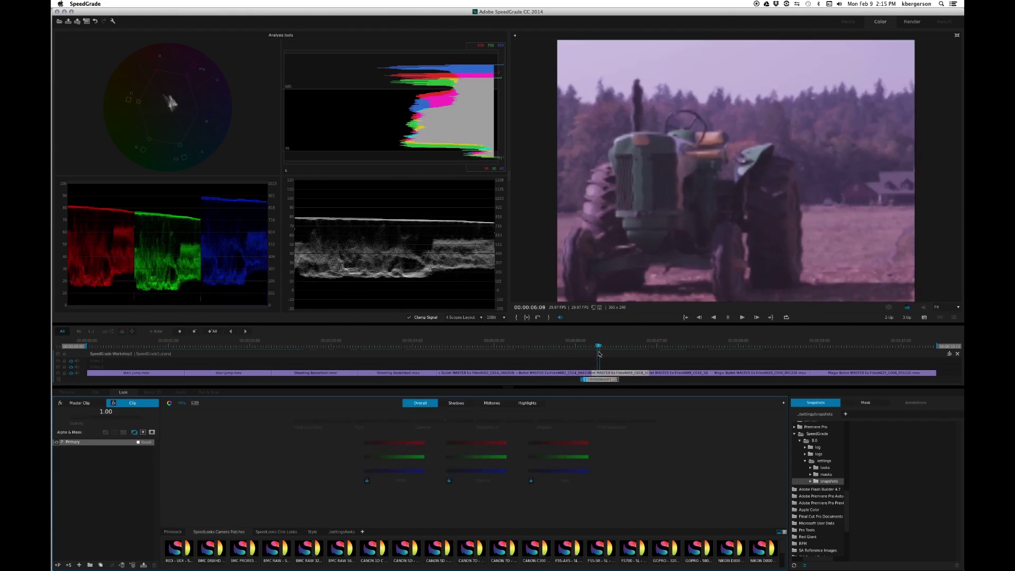
Move the playhead to 00:00:07:00 on the tractor clip and lower the overall gamma, raising the overall gain
left_click_drag(595, 352, 659, 380)
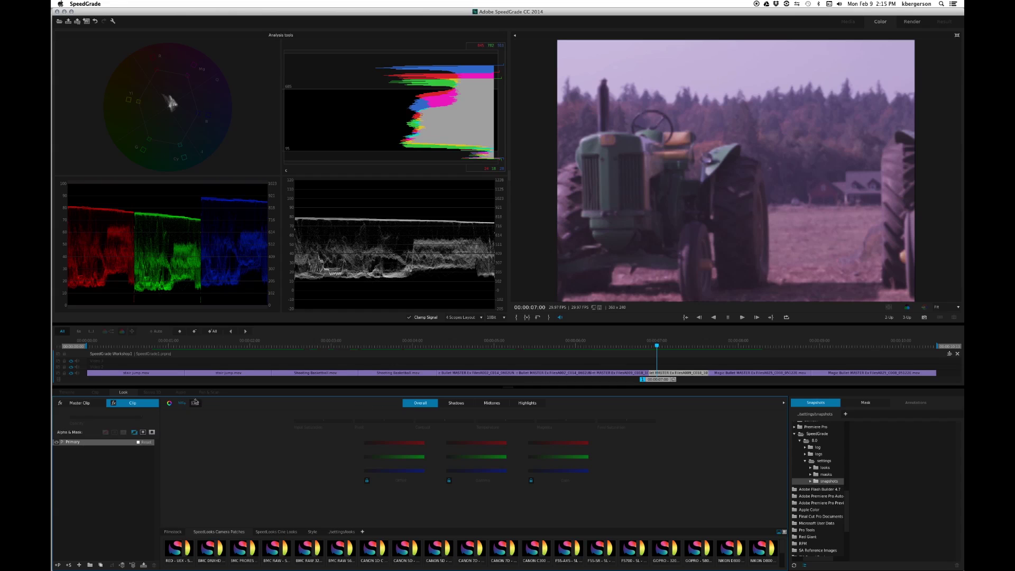
left_click(169, 403)
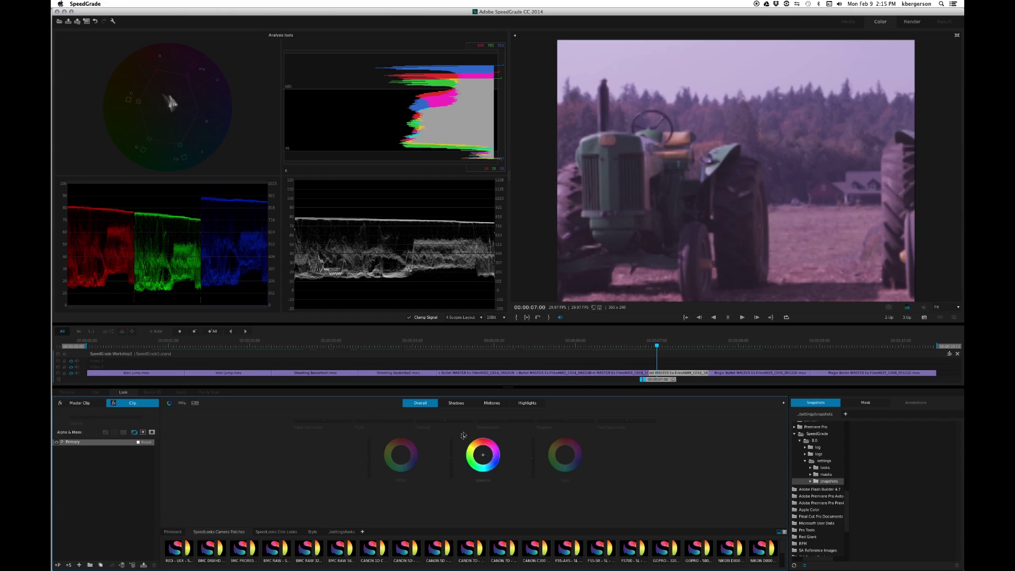
left_click_drag(451, 461, 450, 468)
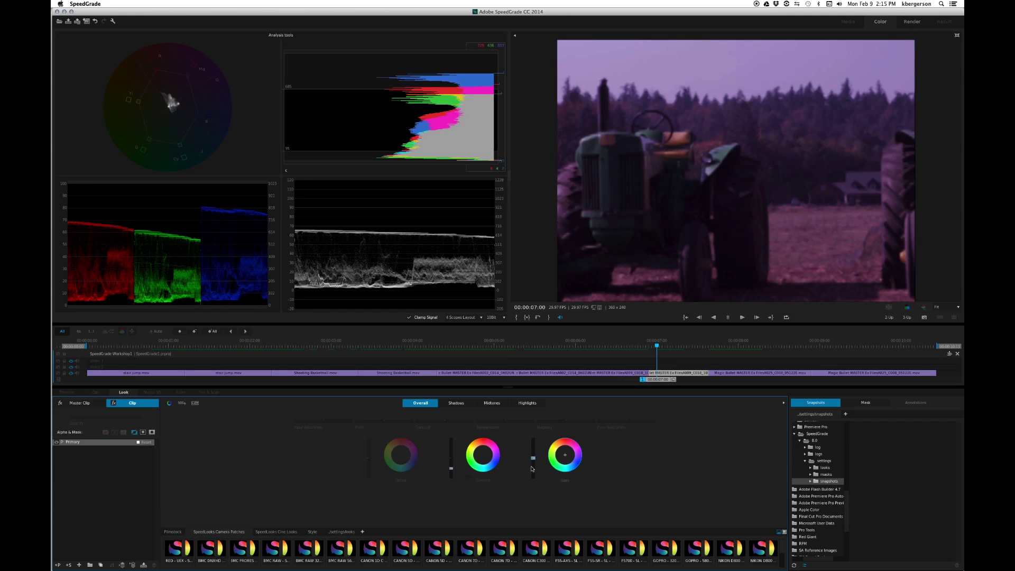
left_click_drag(533, 458, 532, 454)
Raise the red and green gain separately in the tractor clip's highlights to match the blue channel
left_click(527, 403)
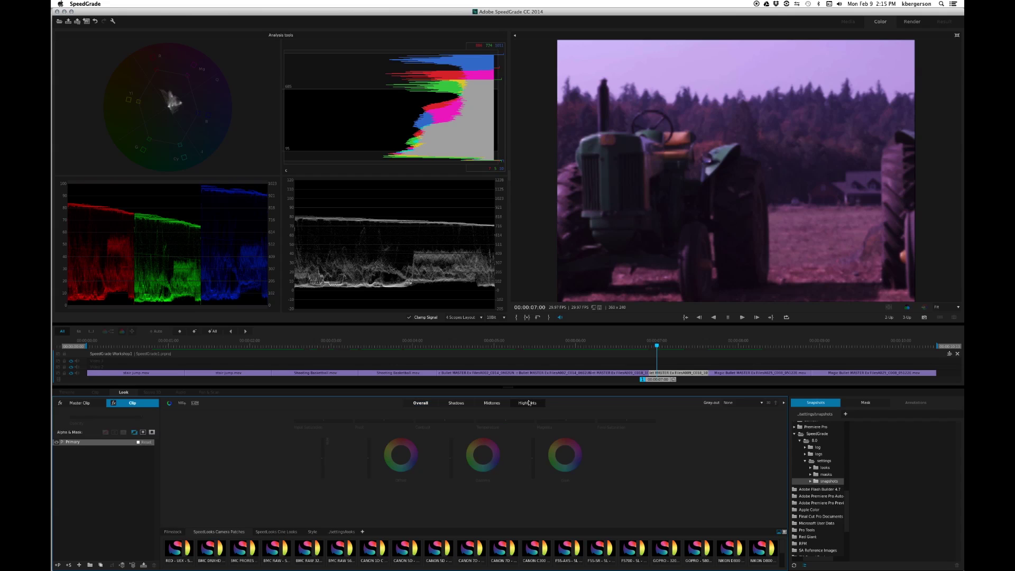
left_click(528, 402)
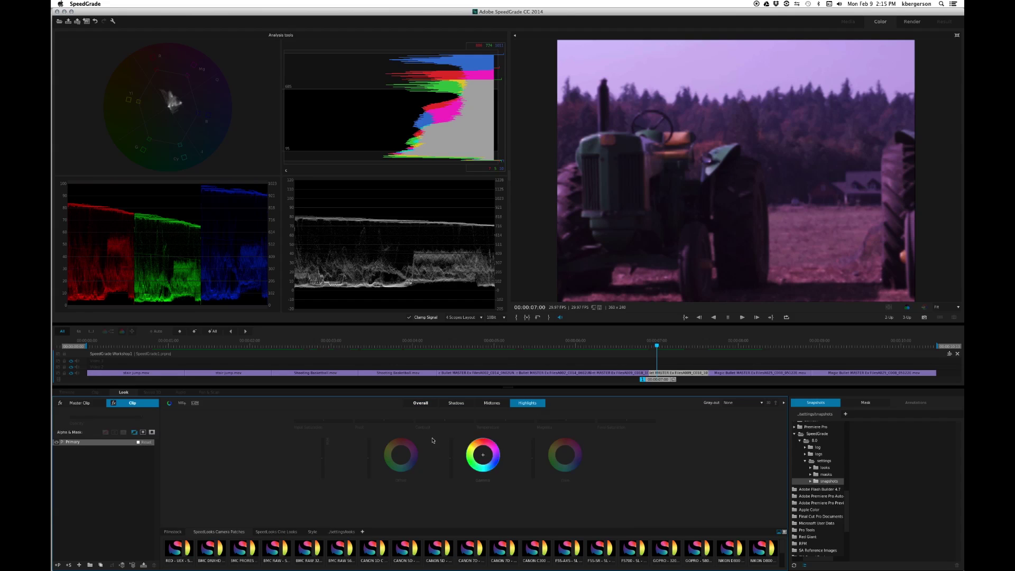
left_click(182, 403)
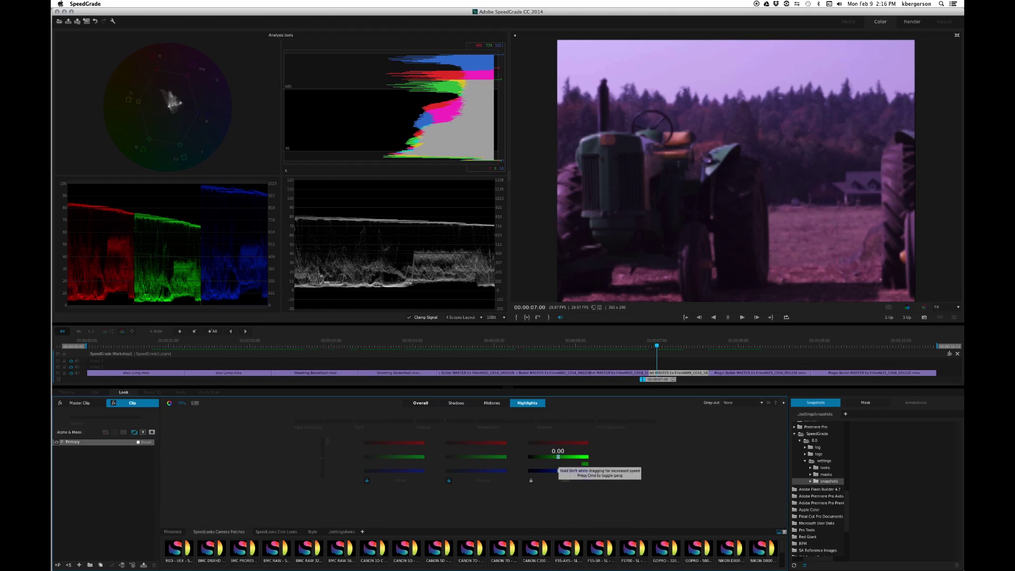
mouse_move(559, 455)
left_mouse_down()
mouse_move(568, 456)
mouse_move(564, 442)
left_mouse_up()
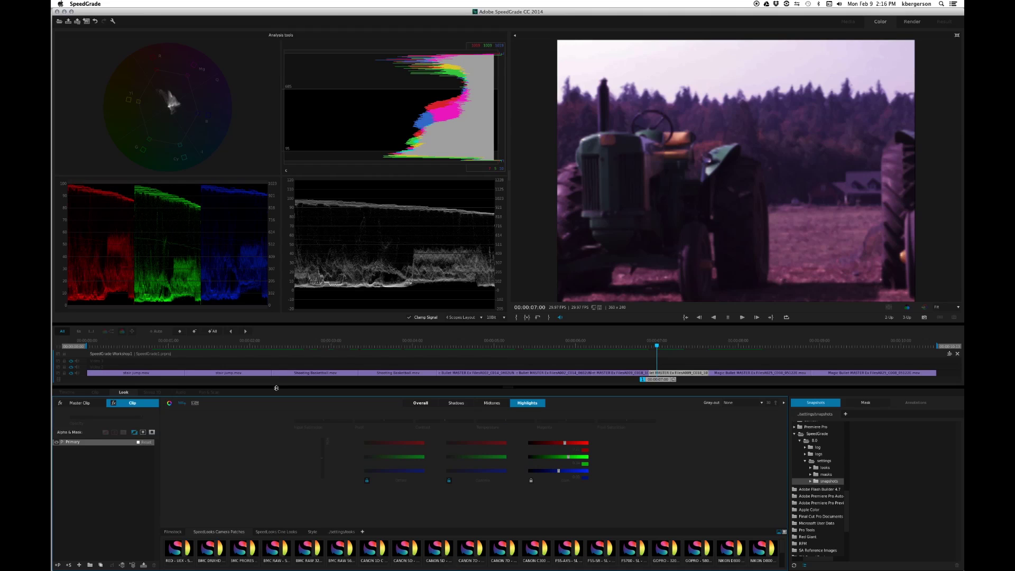
Compare the tractor clip with its Primary layer switched off and back on
left_click(57, 443)
left_click(57, 442)
left_click(57, 442)
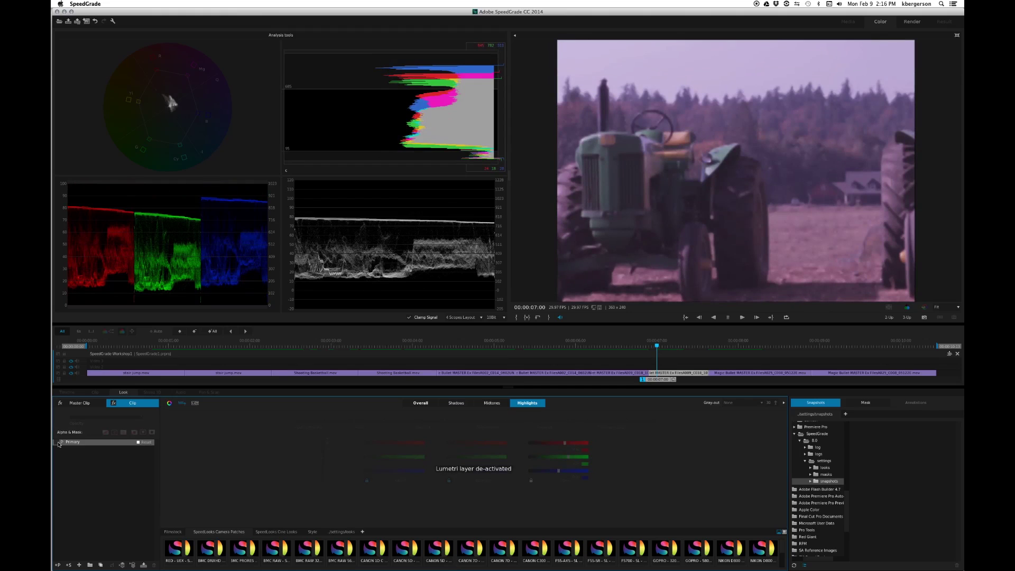
left_click(57, 442)
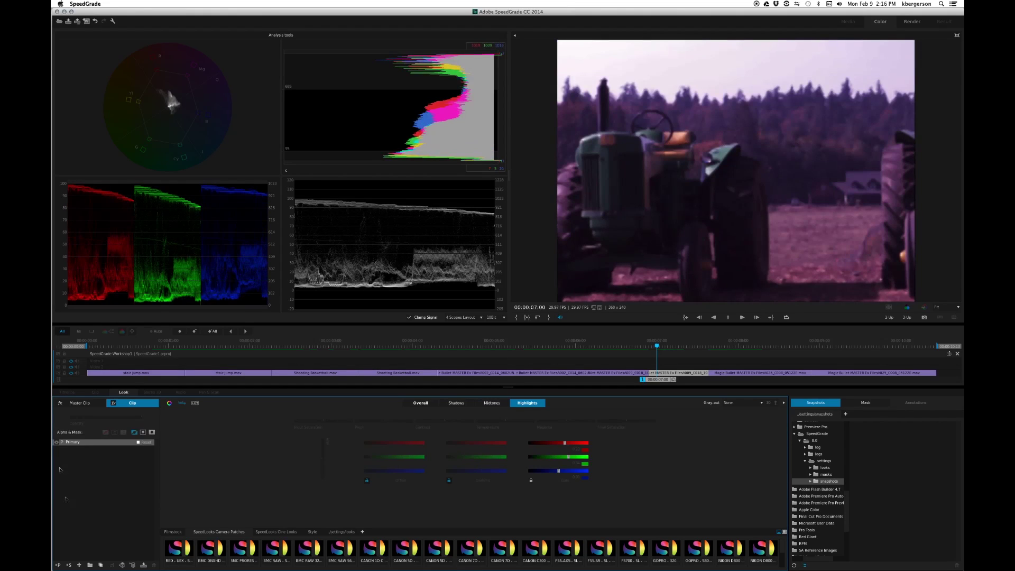
Add a second Primary layer with temperature at about 0.09, slightly less magenta and slightly higher final saturation
left_click(59, 565)
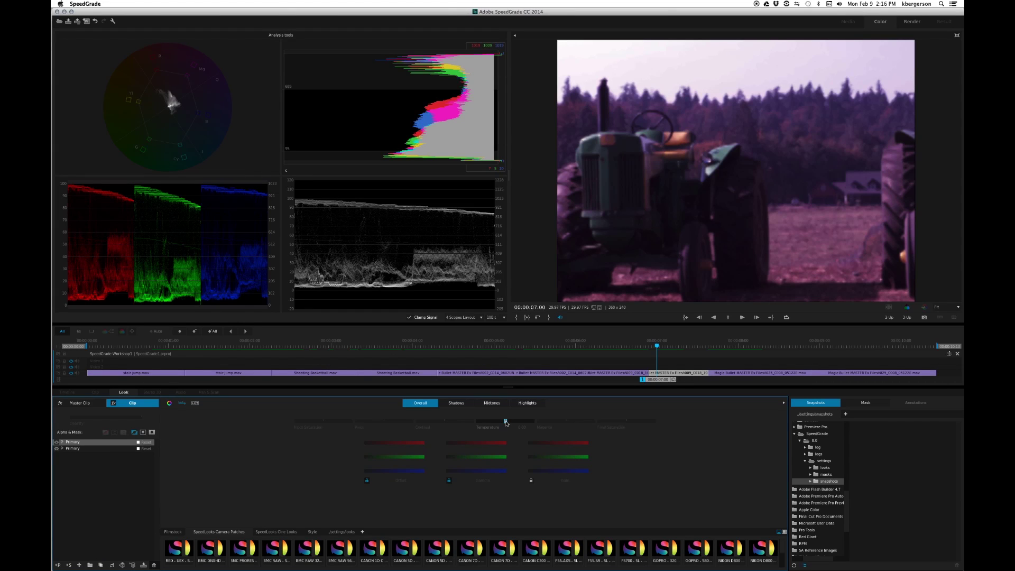
left_click_drag(505, 422, 506, 422)
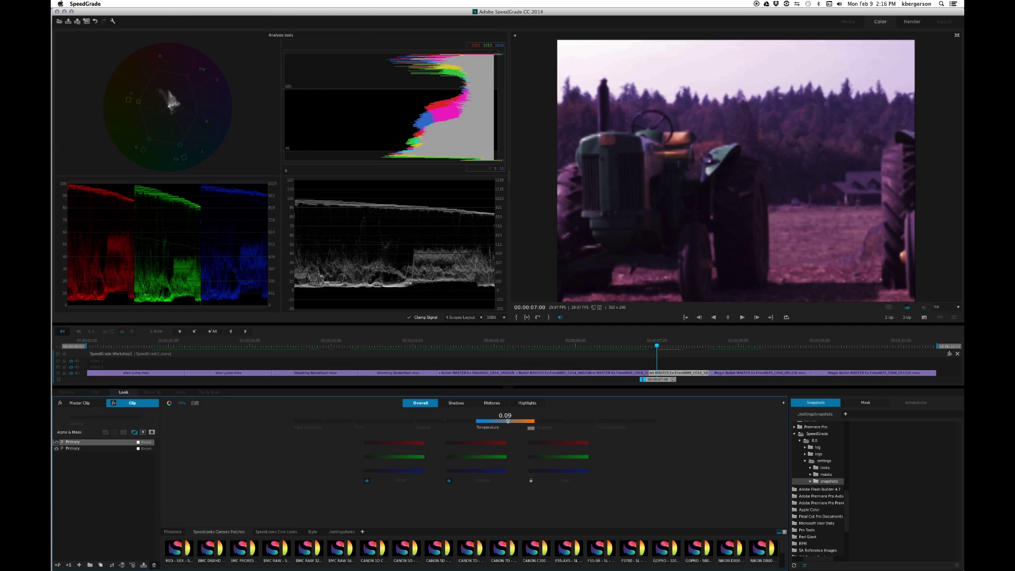
left_click_drag(508, 422, 568, 421)
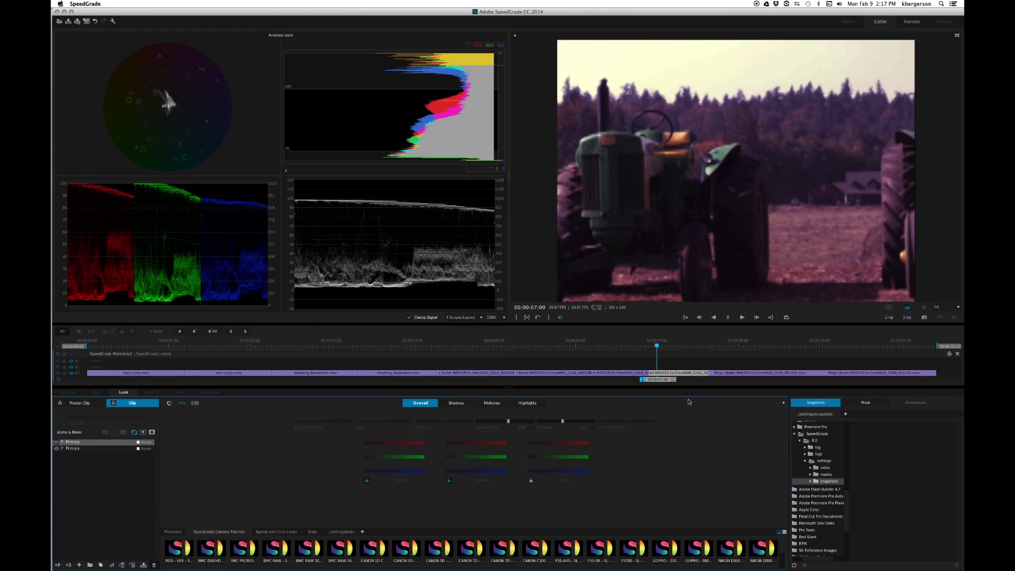
left_click_drag(627, 422, 627, 422)
Add a Secondary layer, key the green of the tractor's hood and adjust the key's hue range
left_click(69, 564)
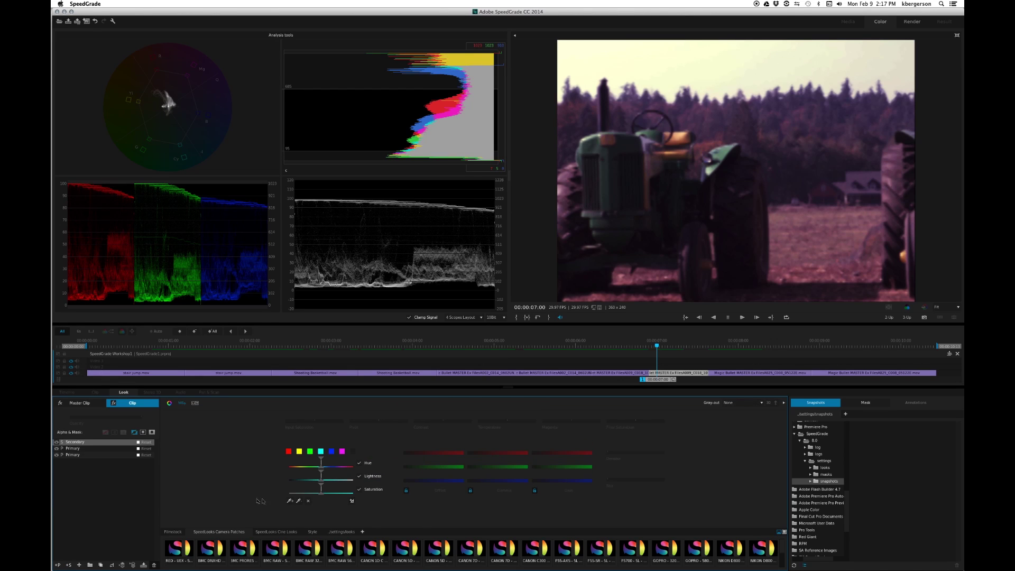
left_click(290, 500)
left_click(592, 148)
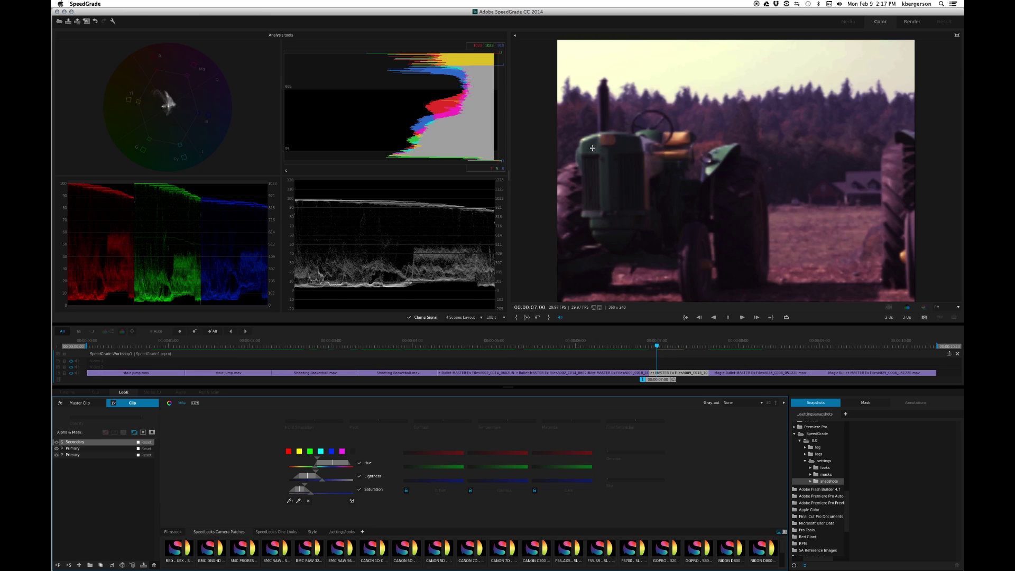
left_click_drag(341, 467, 326, 463)
left_click_drag(338, 468, 326, 464)
Preview the tractor key with the White/Black gray-out, soften it with a little blur, and set the gray-out back to None
left_click(744, 402)
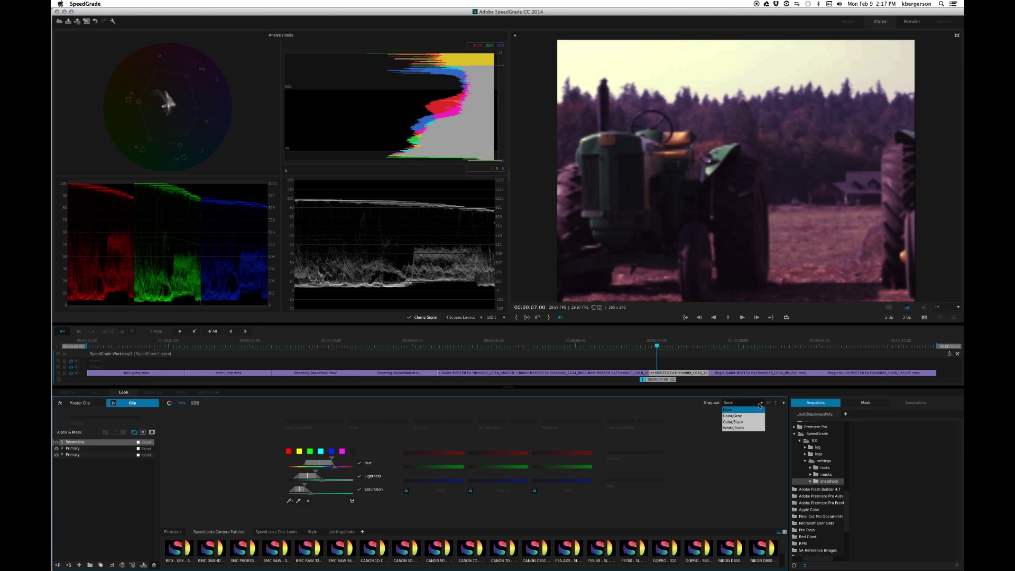
left_click(732, 429)
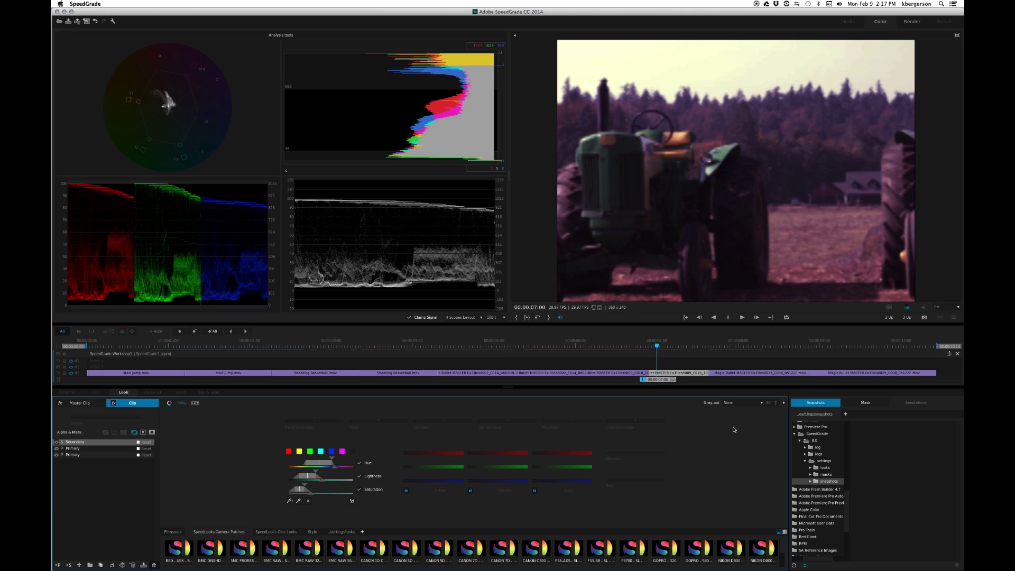
left_click(754, 402)
left_click(725, 429)
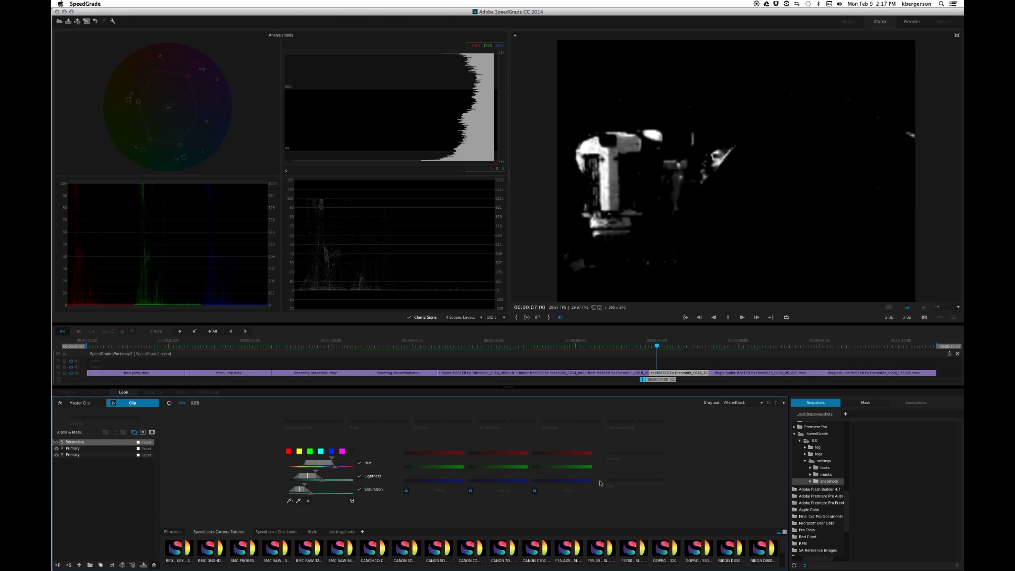
left_click_drag(608, 481, 617, 479)
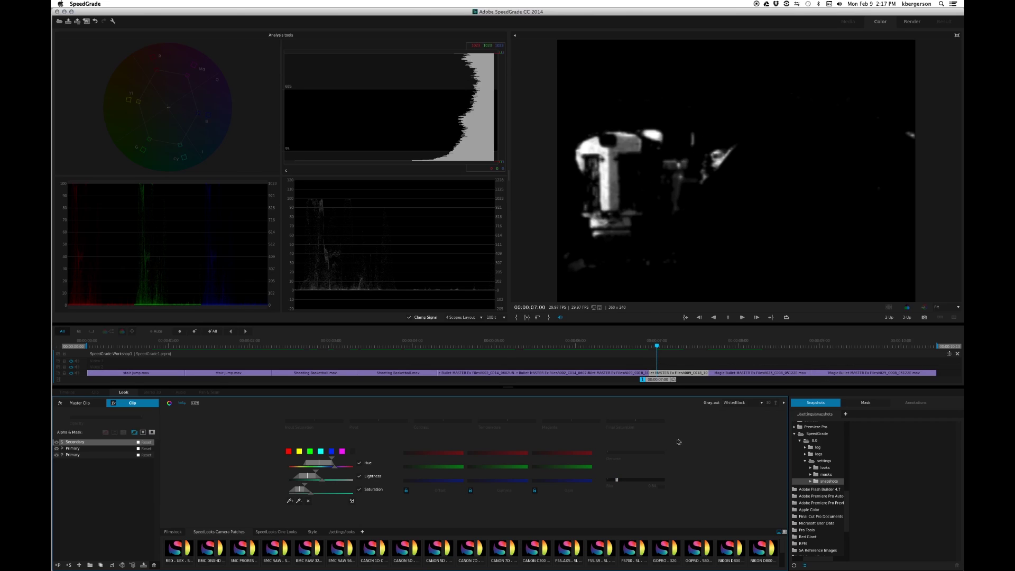
left_click(761, 404)
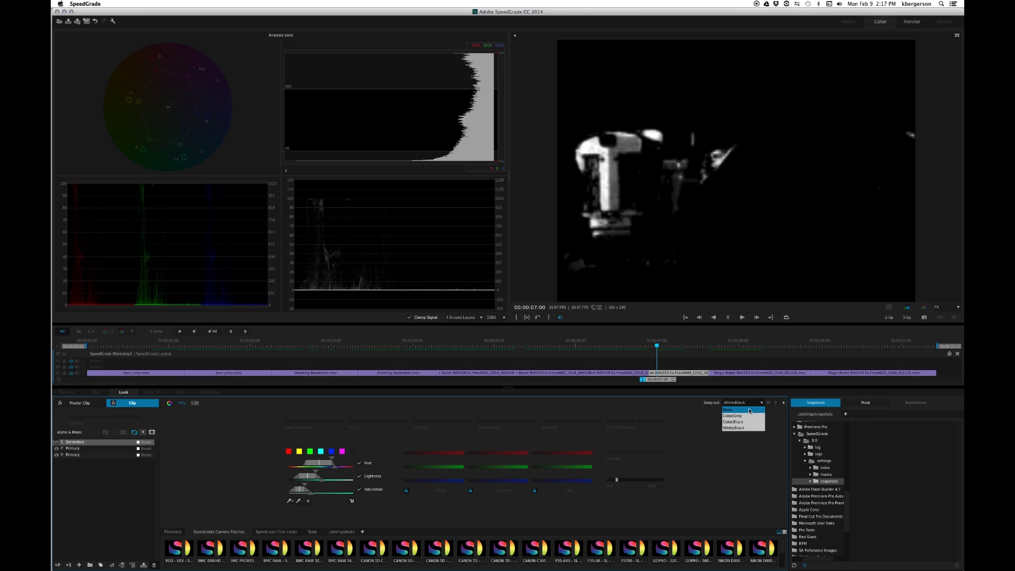
left_click(748, 410)
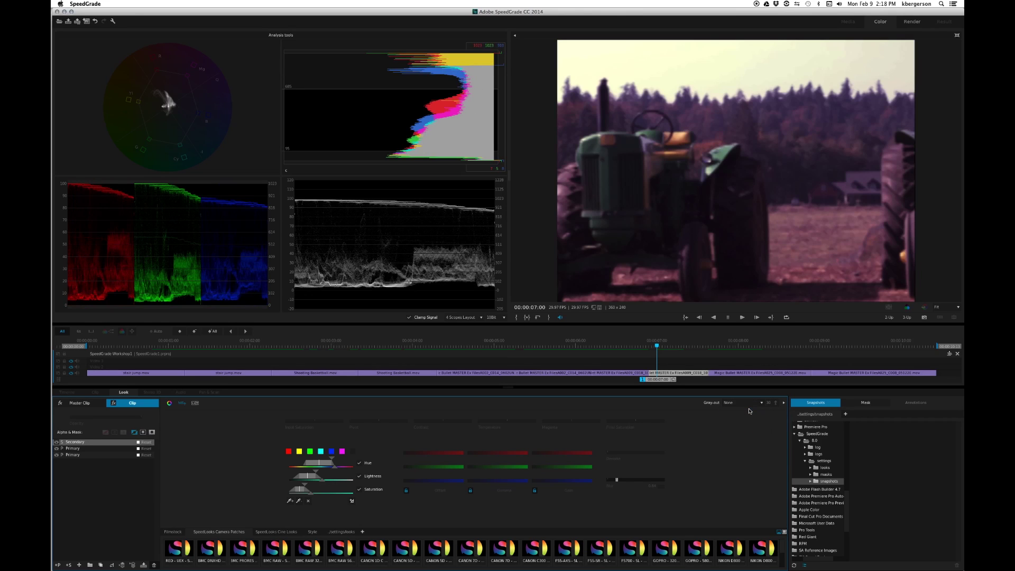
Add the Back in the Day style look above the Secondary layer and reduce the opacity of its fxSepiaTone layer
left_click(312, 532)
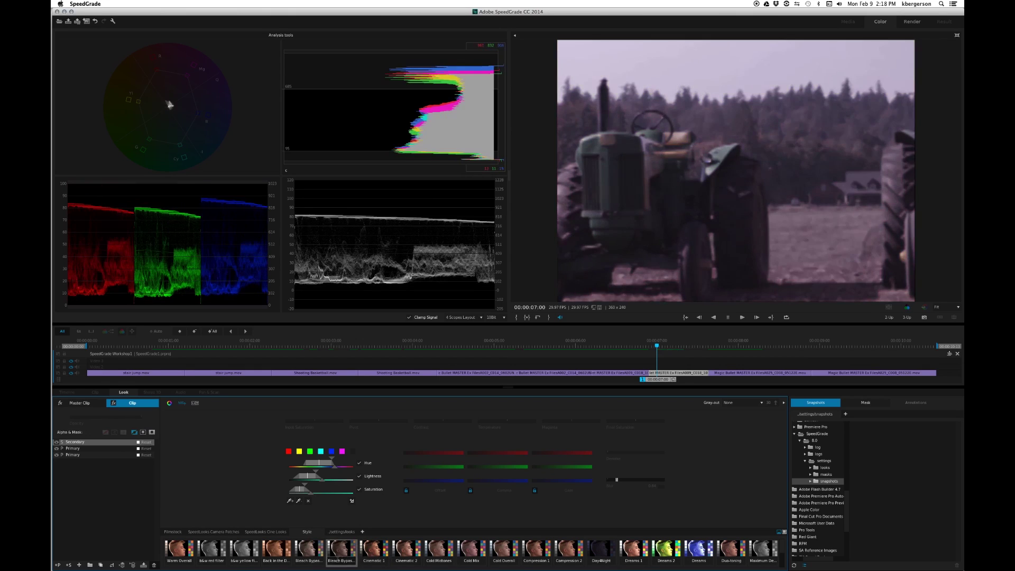
left_click_drag(274, 552, 114, 443)
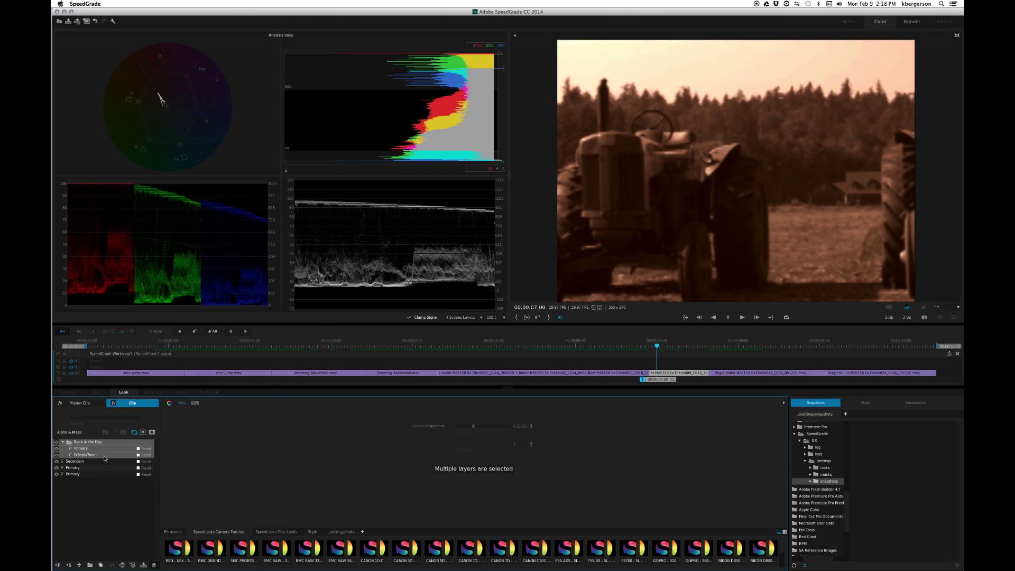
left_click(99, 455)
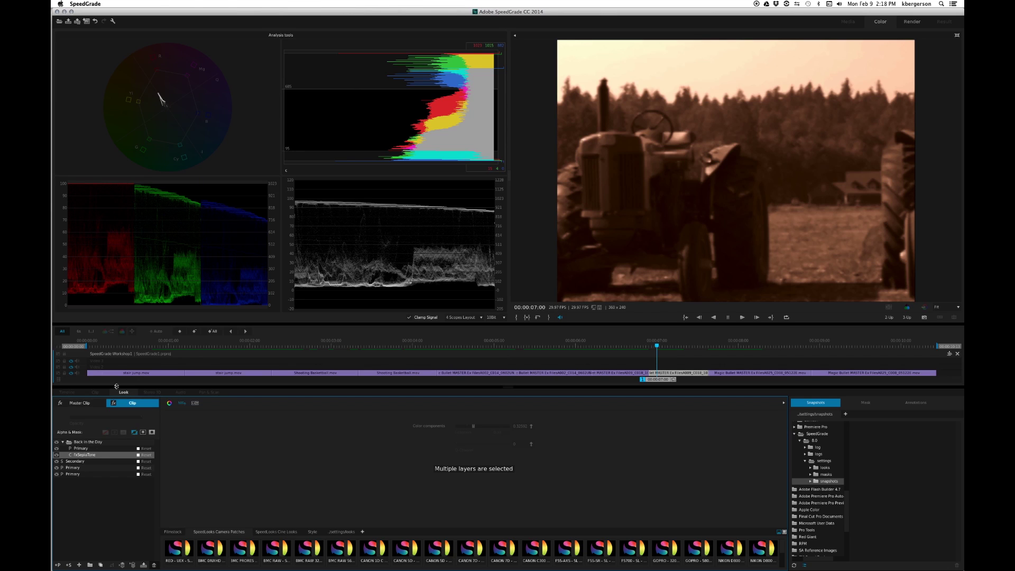
left_click_drag(140, 418, 132, 418)
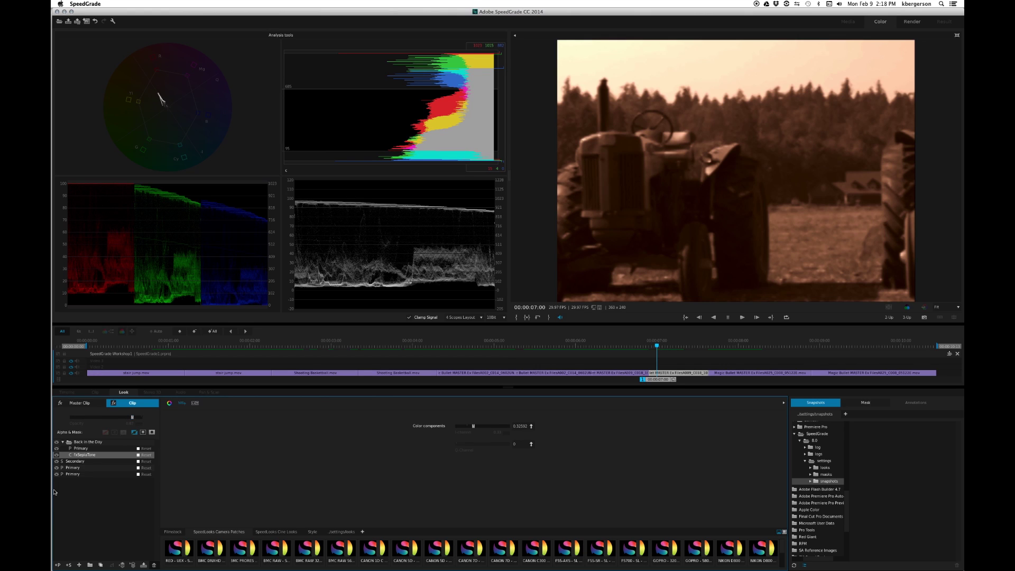
Compare the tractor clip with the fxSepiaTone layer repeatedly switched off and back on
left_click(57, 455)
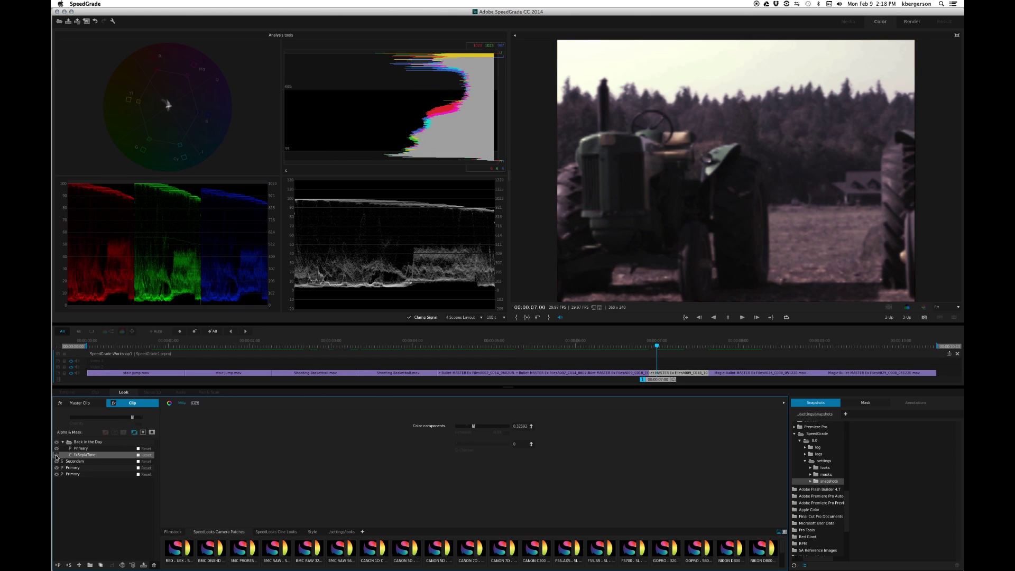
left_click(57, 455)
left_click(56, 455)
left_click(56, 455)
left_click(56, 455)
left_click(56, 455)
left_click(56, 455)
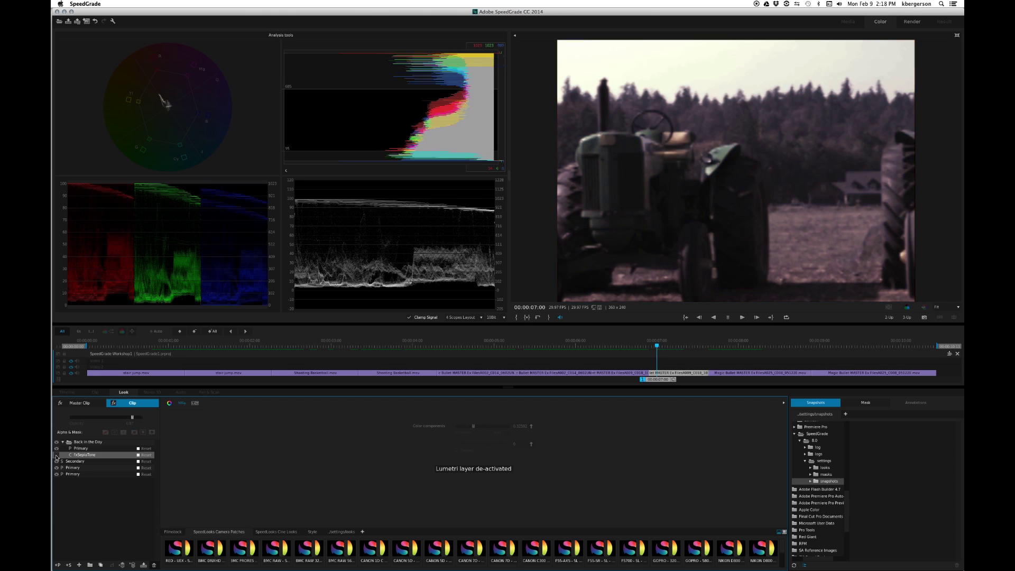
left_click(56, 455)
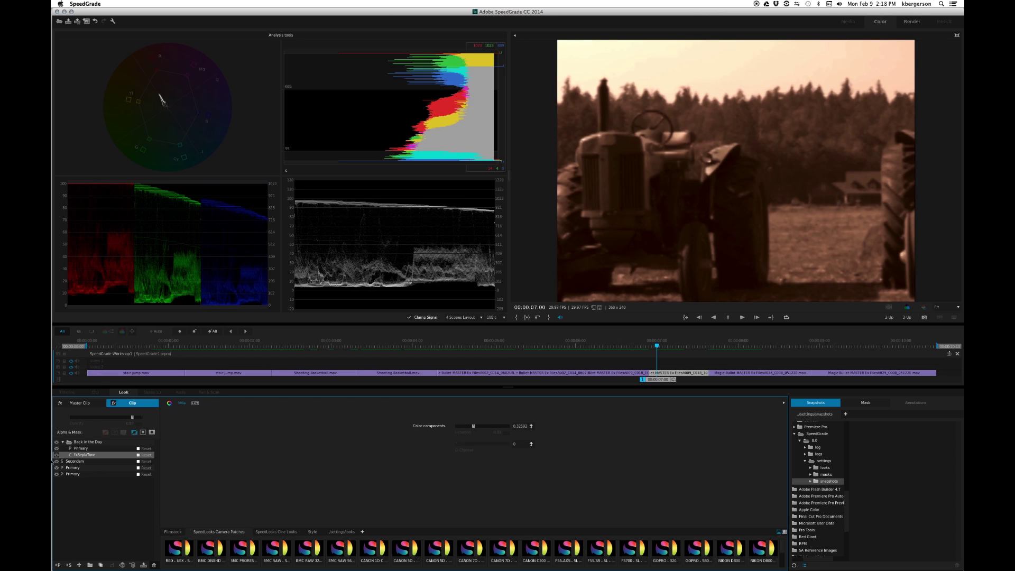
Move the Secondary layer into the Back in the Day group below fxSepiaTone and compare it off and on
left_click(71, 461)
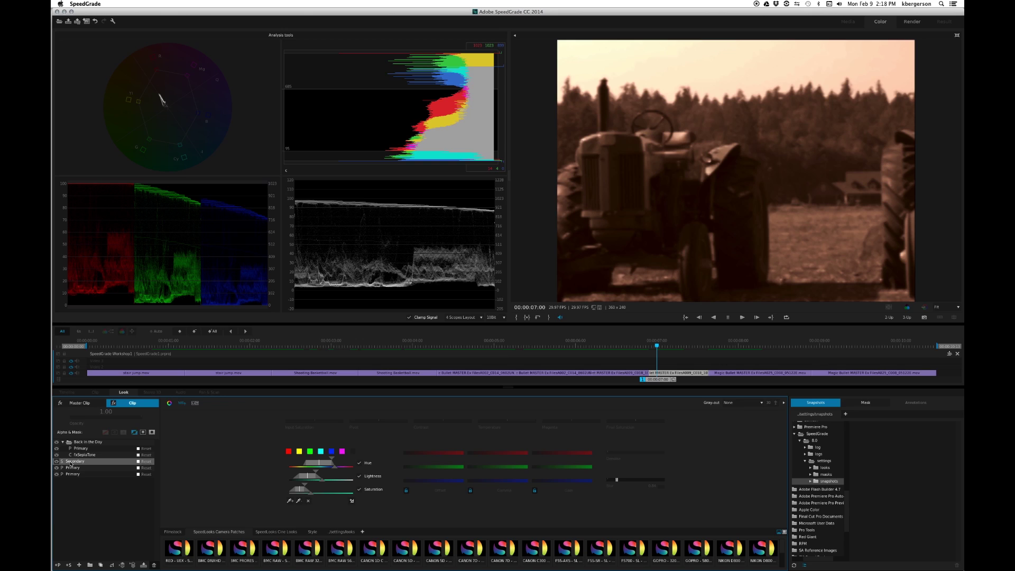
left_click_drag(70, 462, 77, 459)
left_click(57, 461)
left_click(57, 462)
Set the Secondary layer's green gain to 0.41 independently of red and blue, and compare the layer off and on
left_click(497, 467)
left_click_drag(497, 467, 496, 467)
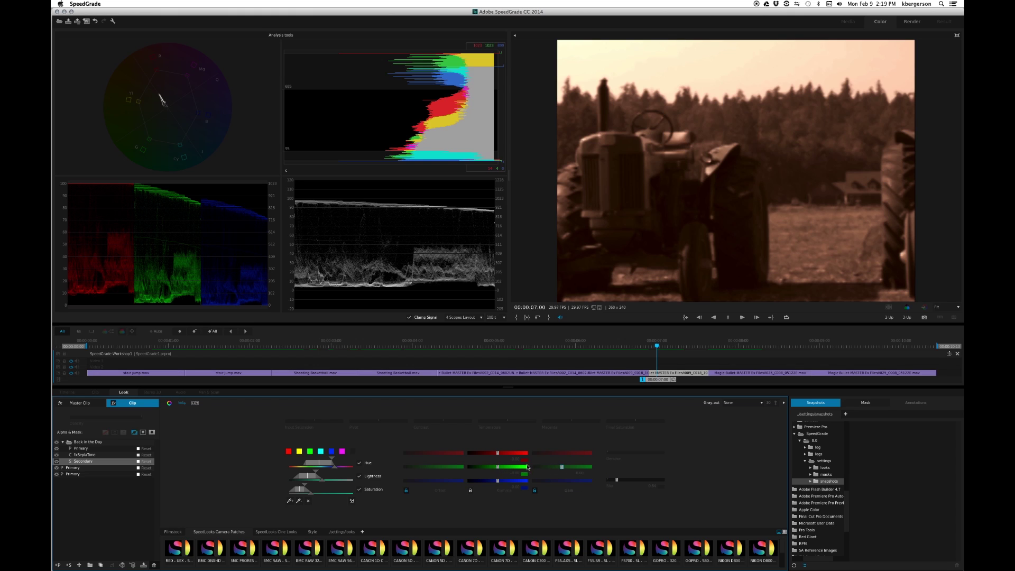
left_click(561, 467)
left_click(535, 490)
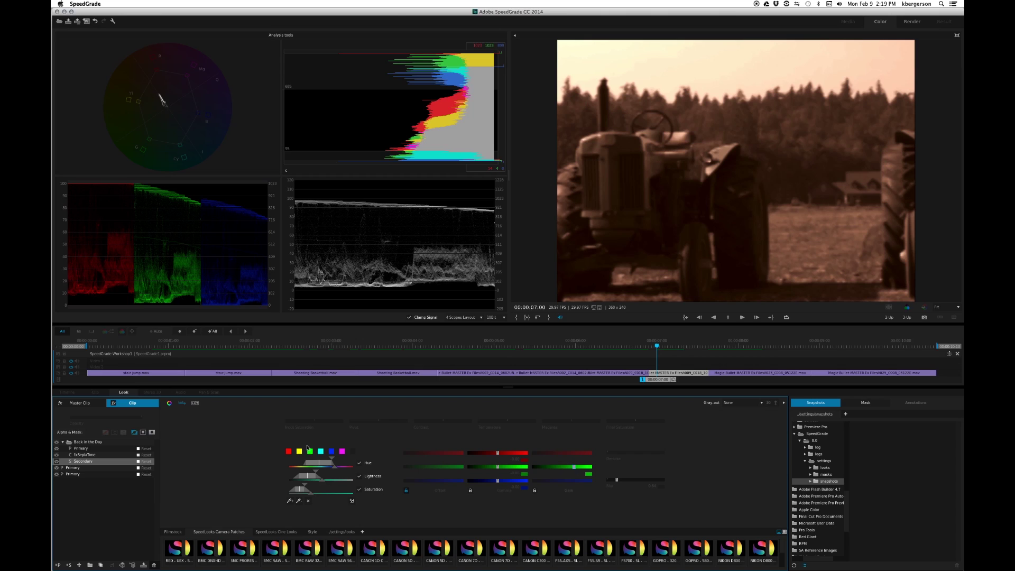
left_click(56, 462)
left_click(56, 462)
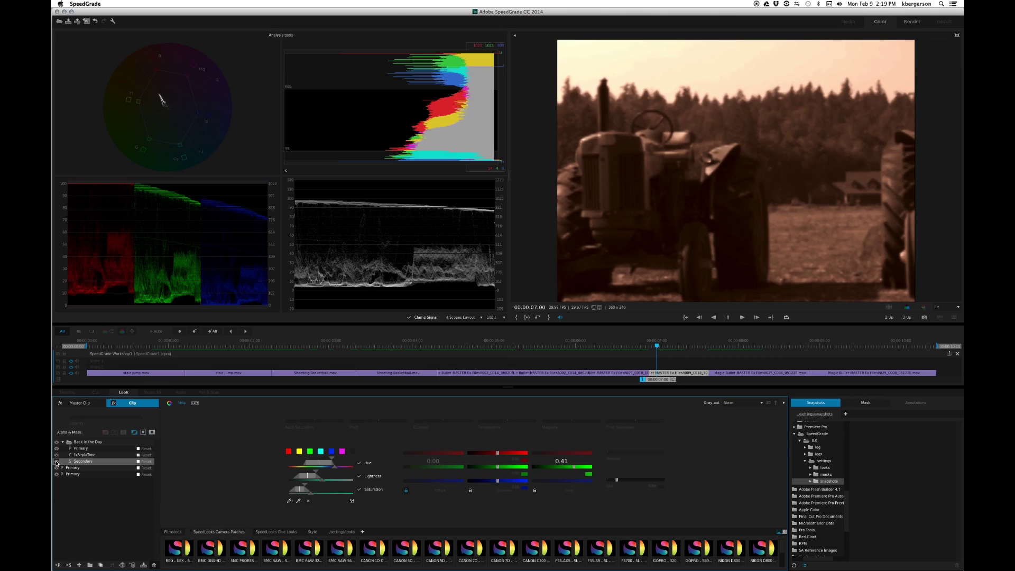
left_click(57, 462)
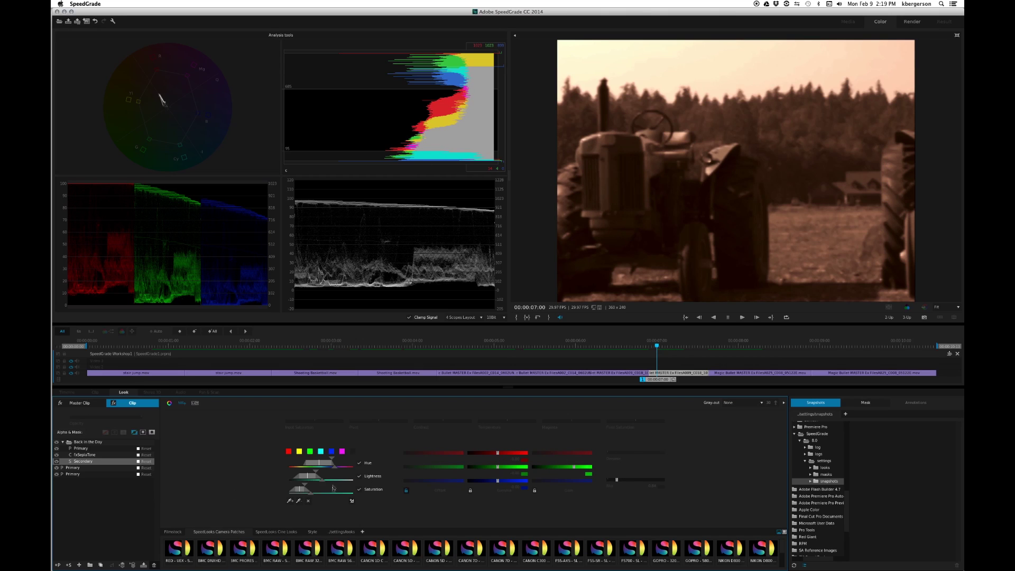
Raise the Secondary layer's green gamma slightly and compare the tractor image with the layer off and on
left_click_drag(497, 468, 498, 468)
left_click_drag(508, 467, 508, 467)
left_click(57, 461)
left_click(58, 462)
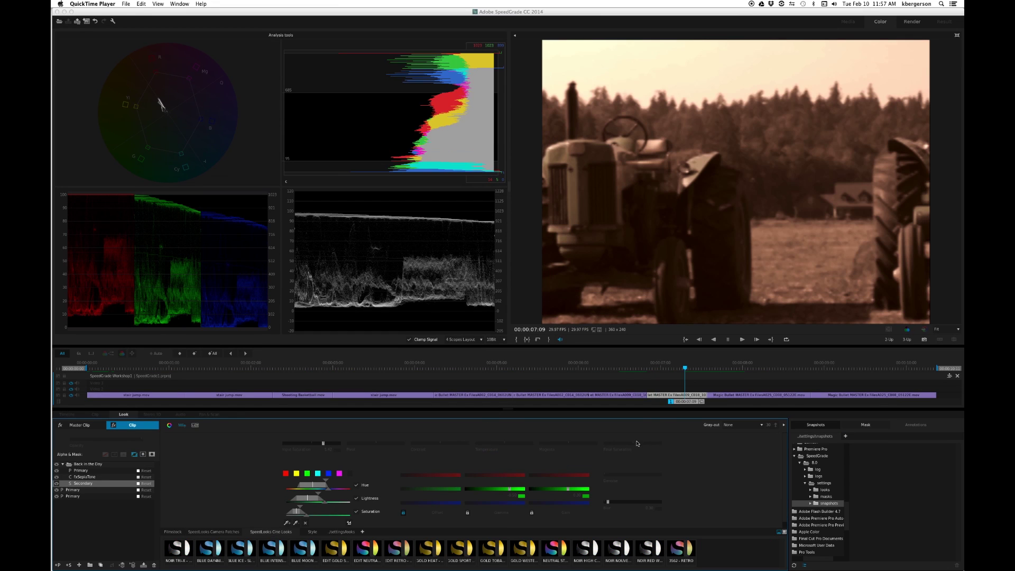
Set the Secondary layer's final saturation to 1.38 and compare the tractor image with the layer off and on
left_click_drag(637, 443, 640, 443)
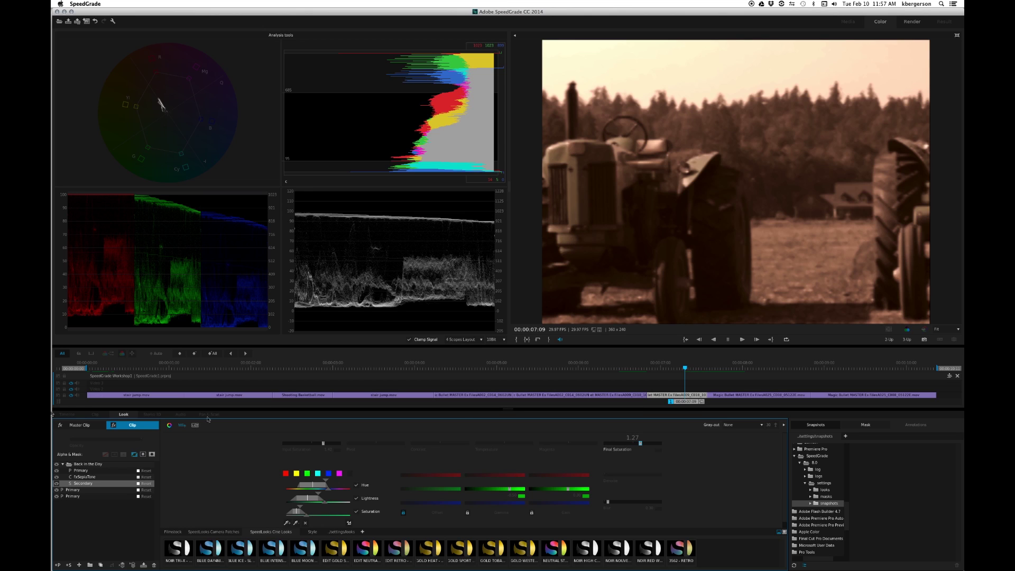
left_click(57, 483)
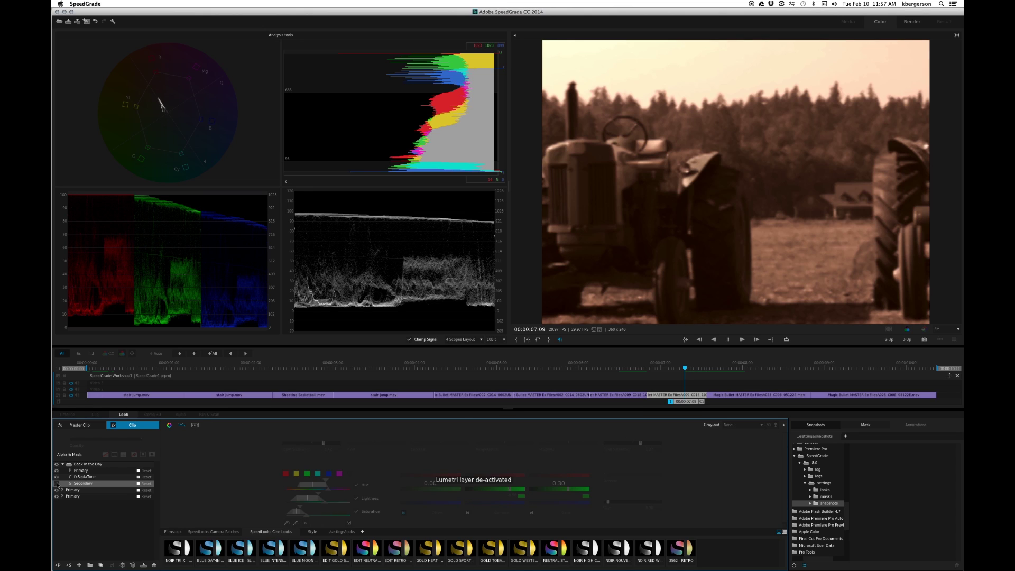
left_click(57, 483)
left_click_drag(639, 443, 643, 443)
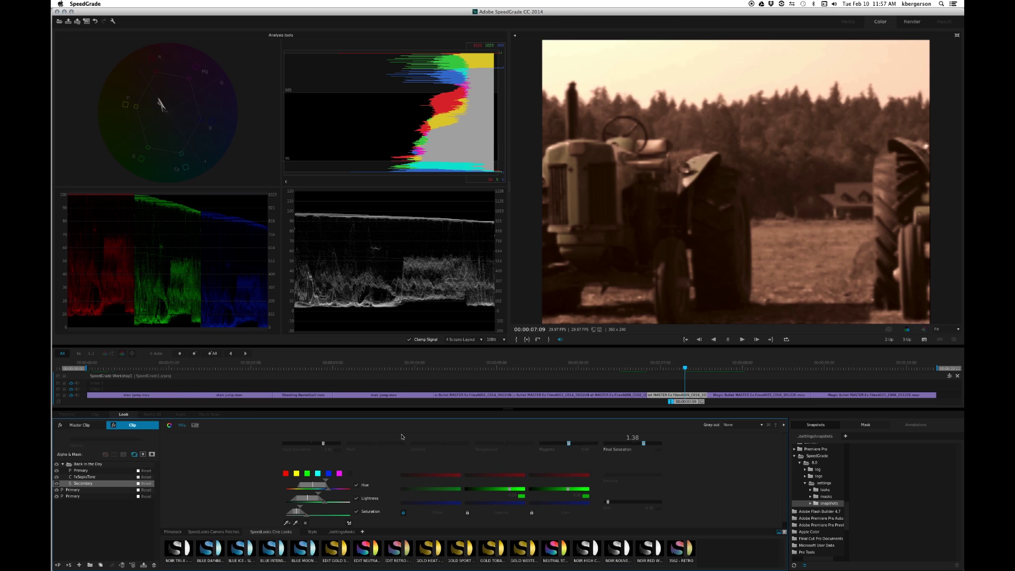
left_click(57, 483)
left_click(57, 483)
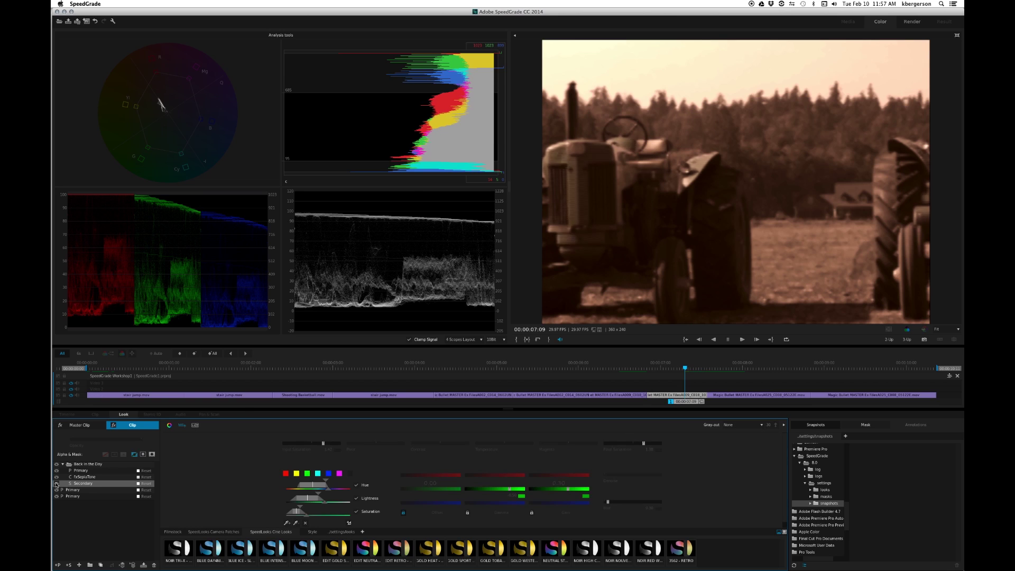
left_click(56, 483)
left_click(56, 484)
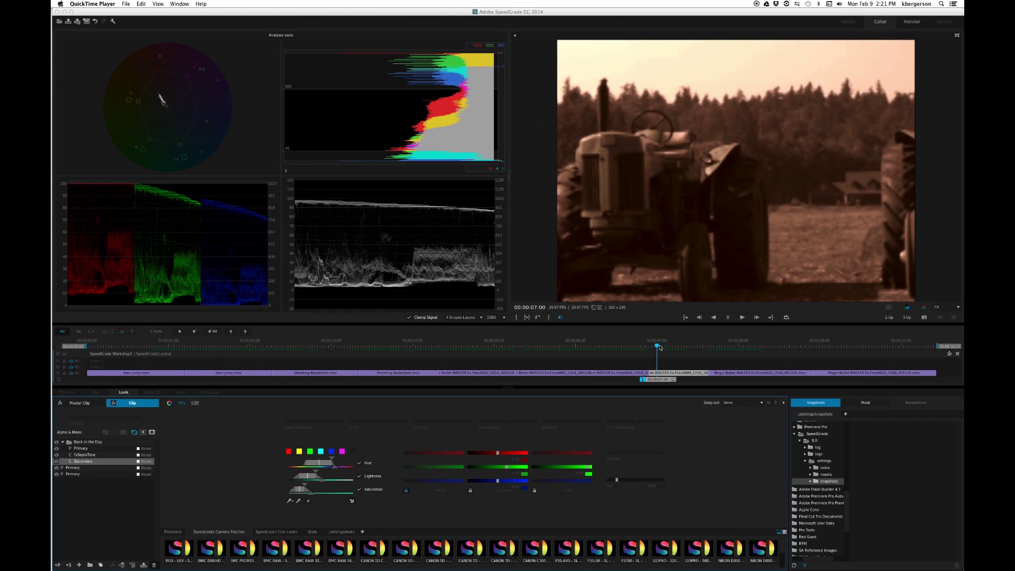
Go to the airplane clip at 00:00:09:07 and, using color wheels, lower its overall gamma and raise its gain
left_click_drag(659, 348, 839, 365)
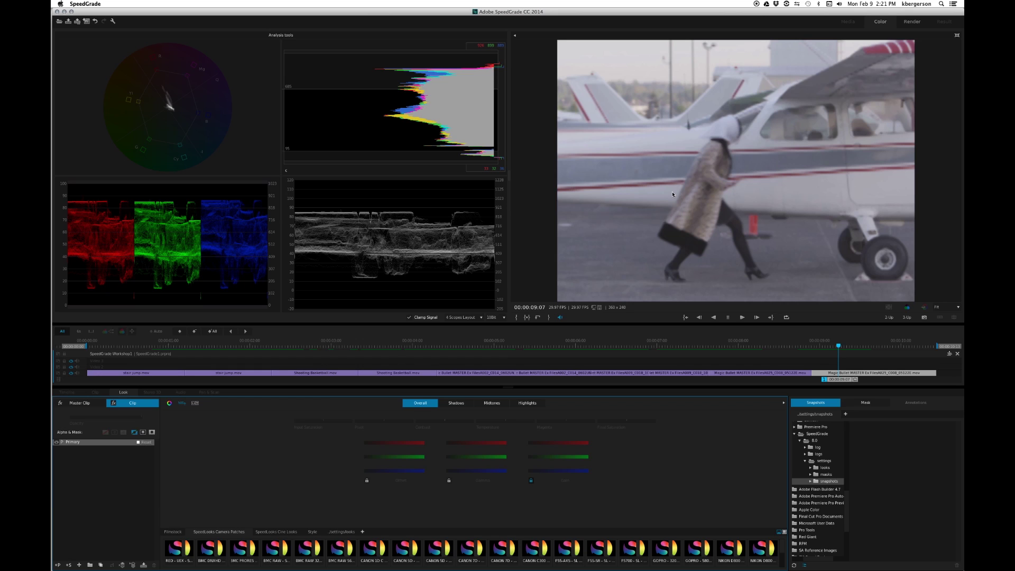
left_click(169, 402)
left_click_drag(450, 459, 451, 467)
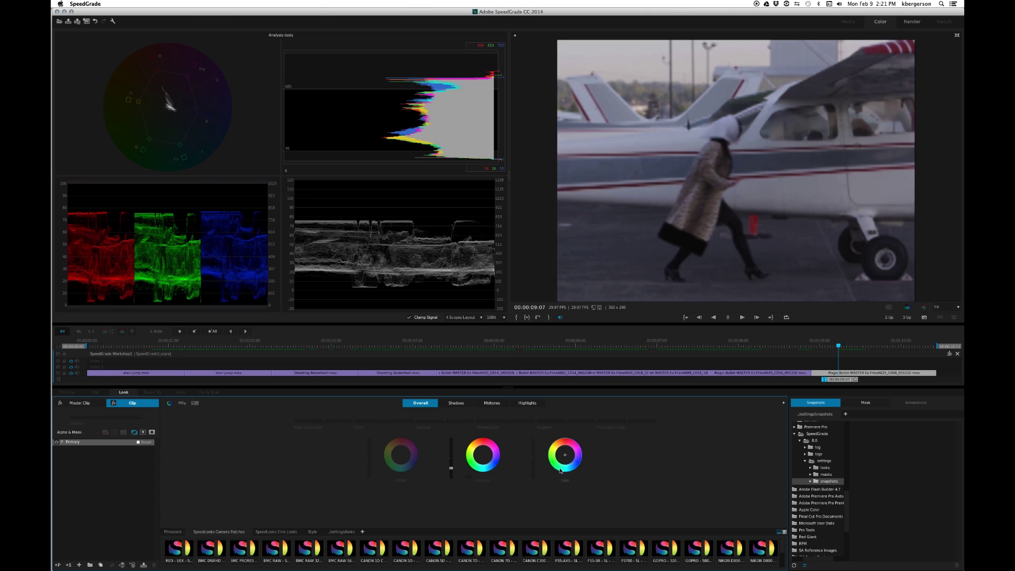
left_click_drag(533, 458, 533, 453)
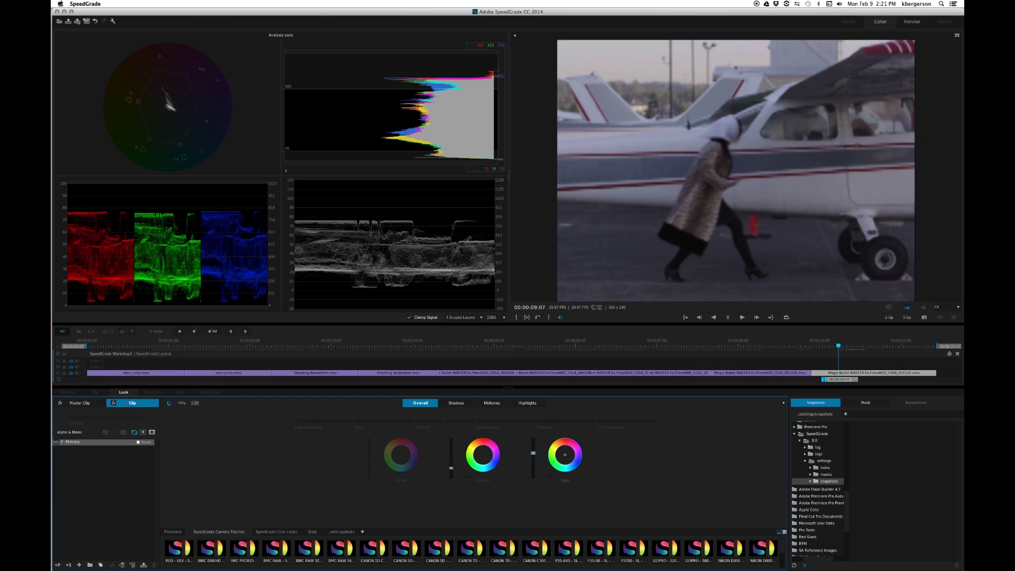
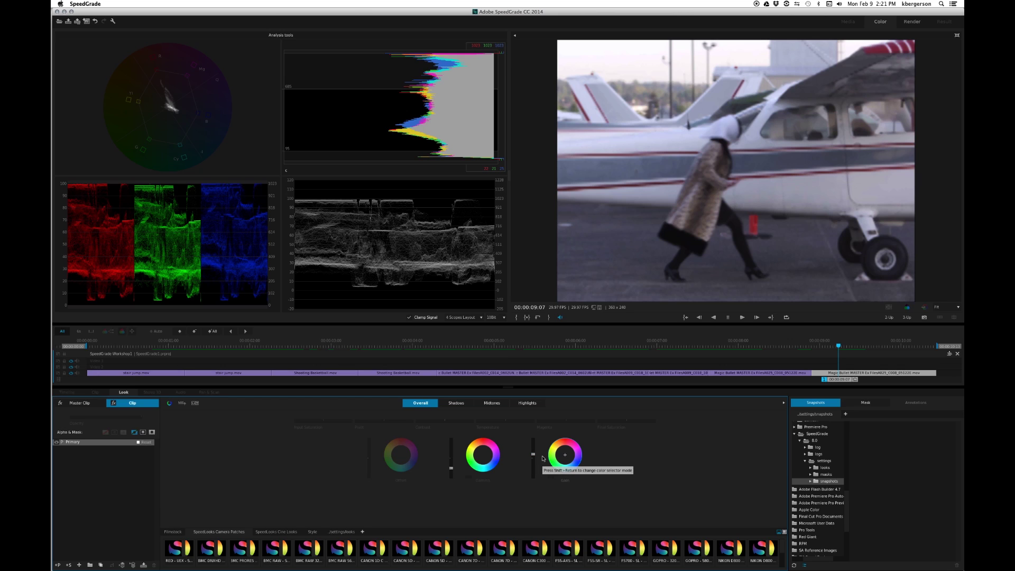
Add a second Primary layer, set its shadows' final saturation to 0.00, and compare the layer off and on
left_click(58, 565)
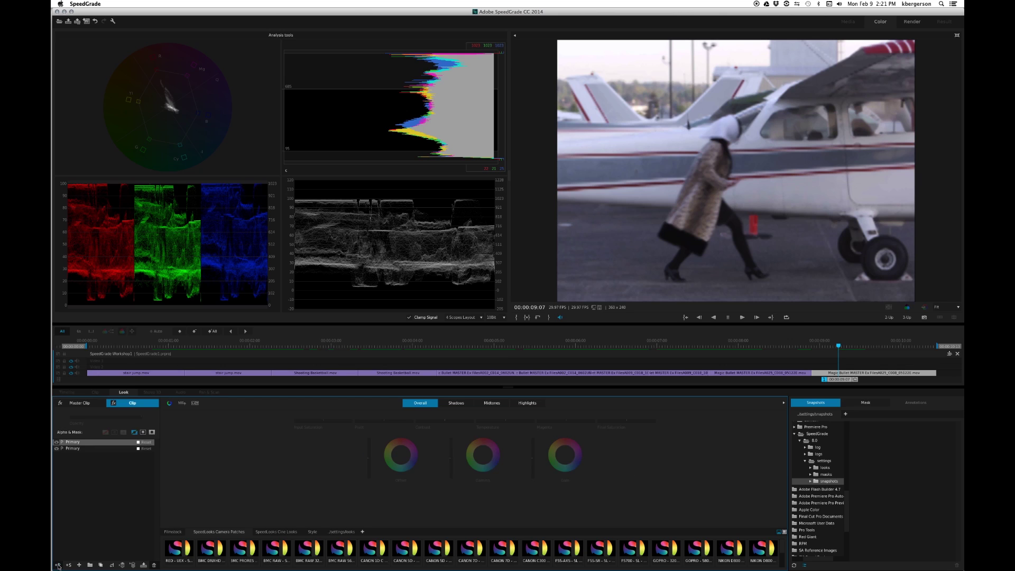
left_click(457, 403)
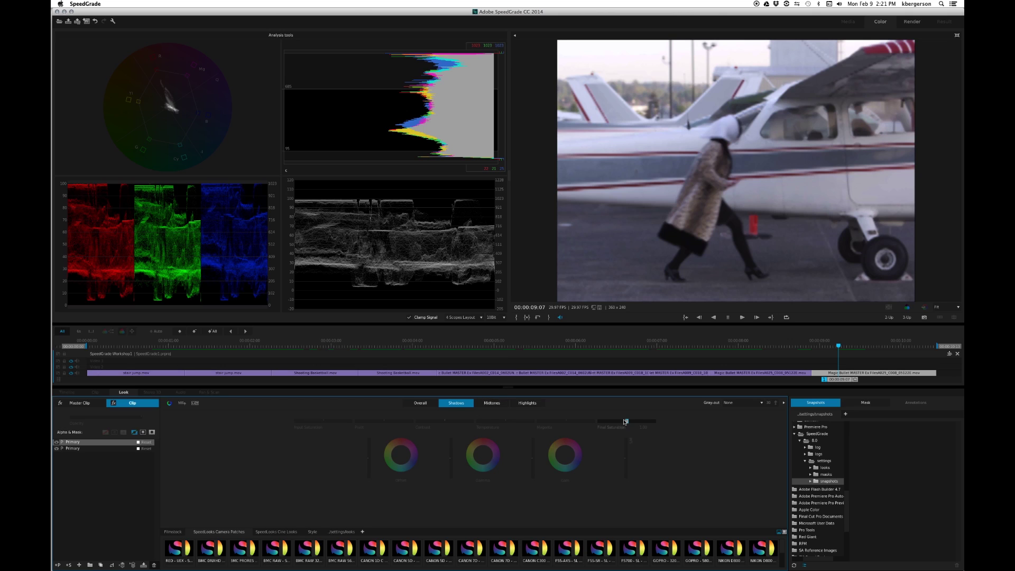
left_click_drag(629, 423, 601, 421)
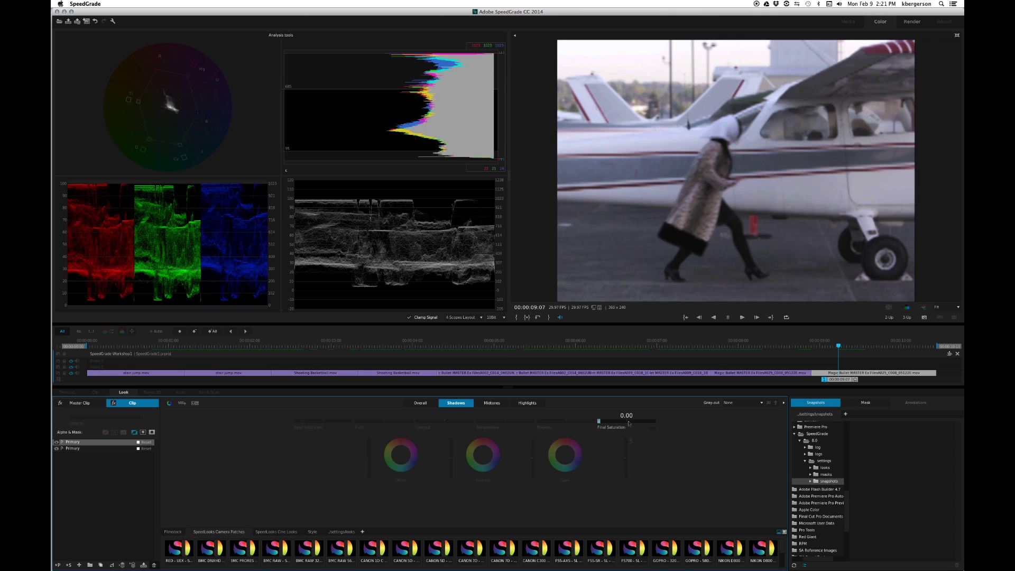
left_click(57, 443)
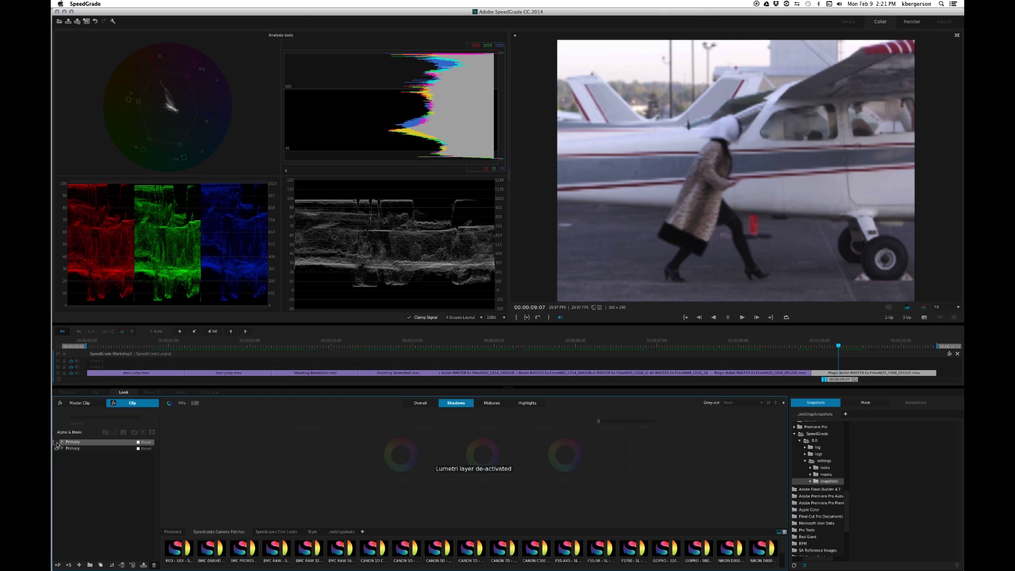
left_click(57, 442)
left_click(57, 443)
left_click(57, 443)
left_click(57, 443)
left_click(57, 443)
left_click(57, 443)
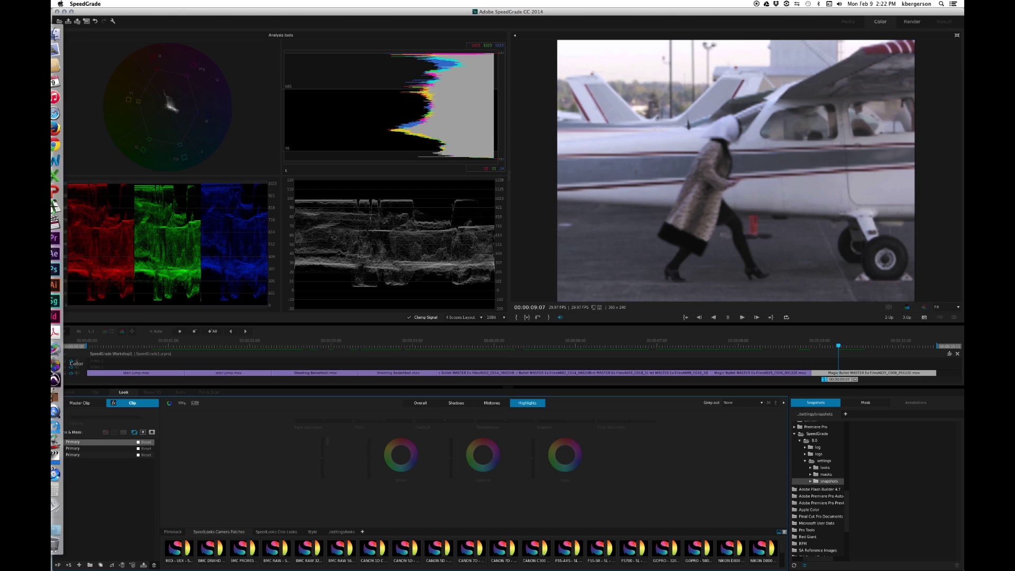
Raise the midtones' final saturation slightly on the top Primary layer and compare the layer off and on
left_click(492, 403)
left_click(492, 403)
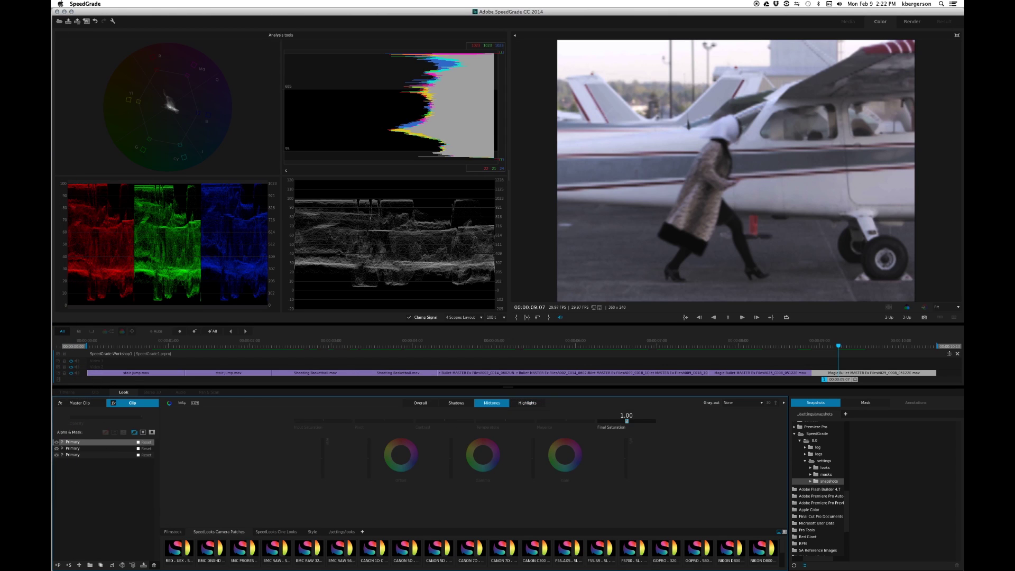
left_click_drag(626, 420, 634, 420)
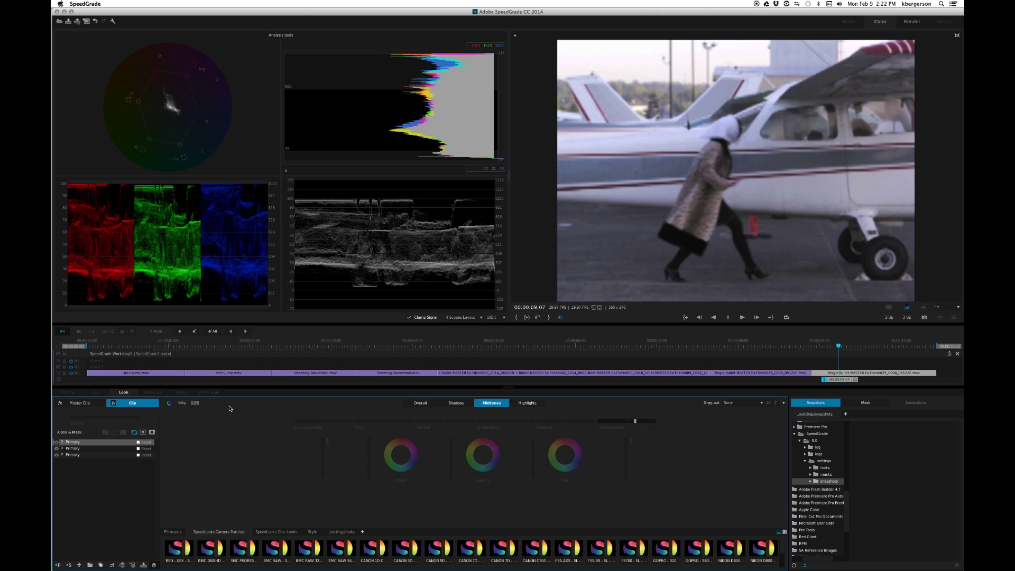
left_click(57, 442)
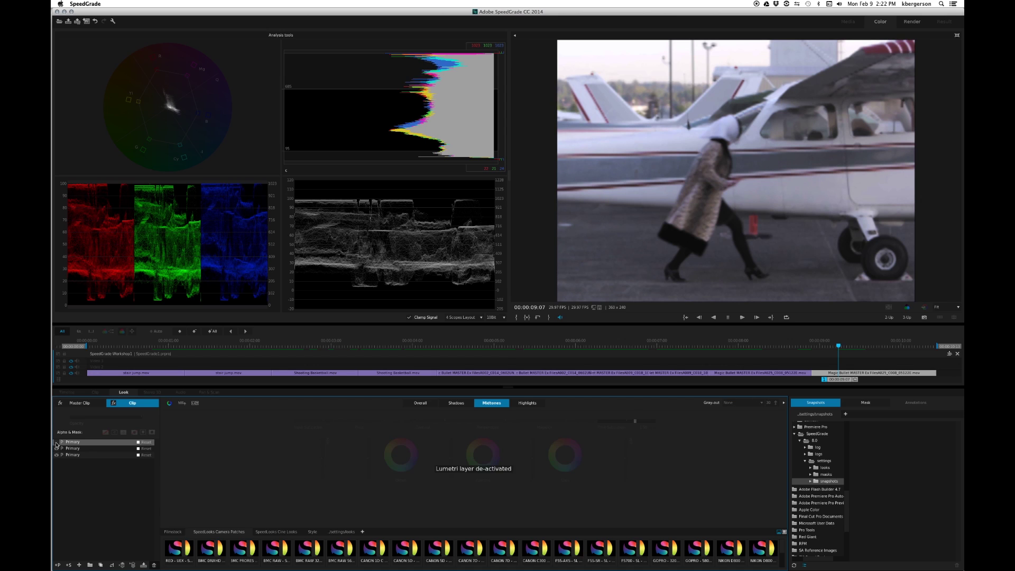
left_click(56, 442)
left_click(56, 442)
left_click(57, 442)
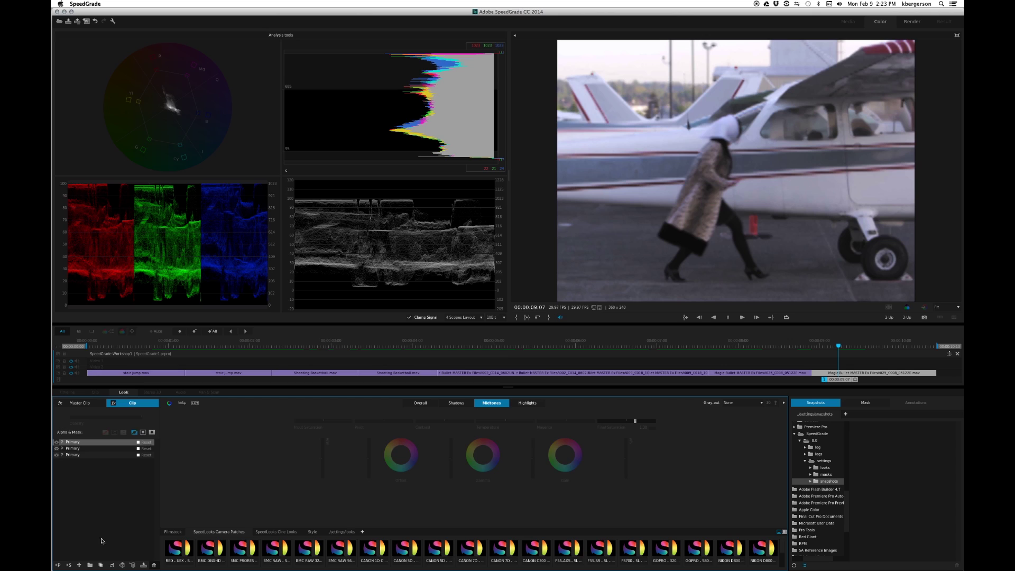
Add a Primary layer with a circular mask and shape it into a wide, softly feathered ellipse around the walking woman
left_click(58, 564)
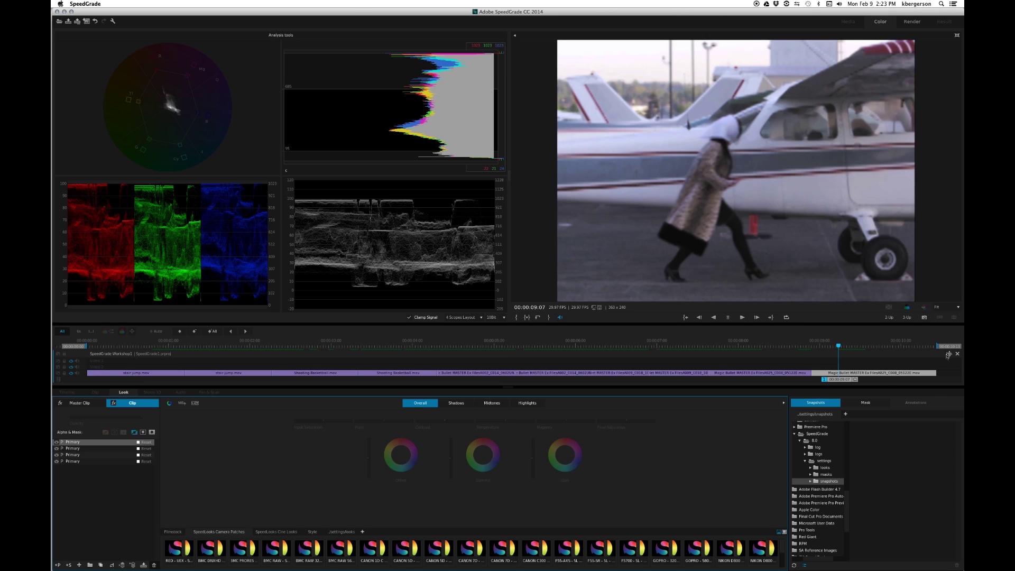
left_click(863, 404)
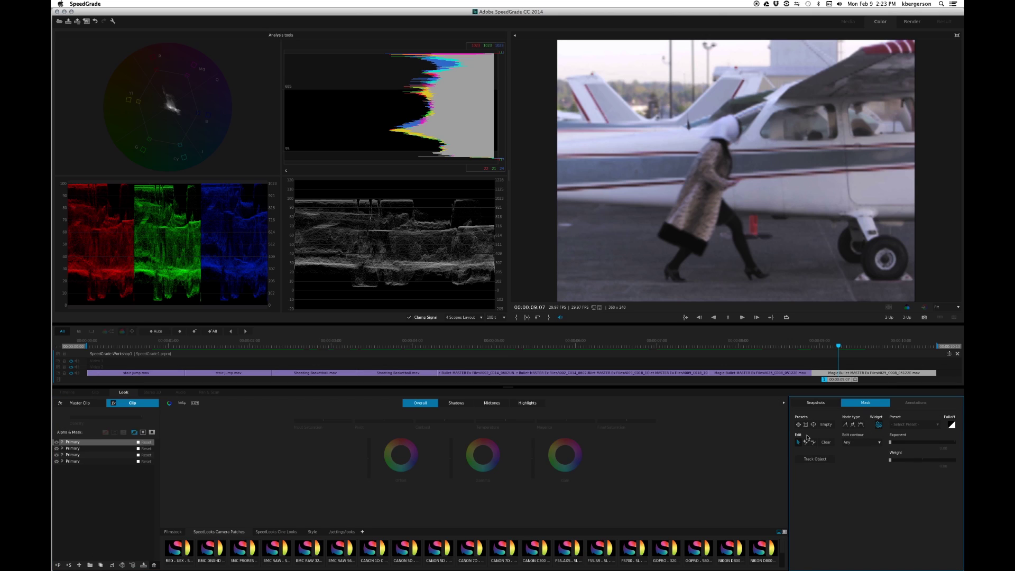
left_click(814, 424)
left_click_drag(624, 175, 596, 168)
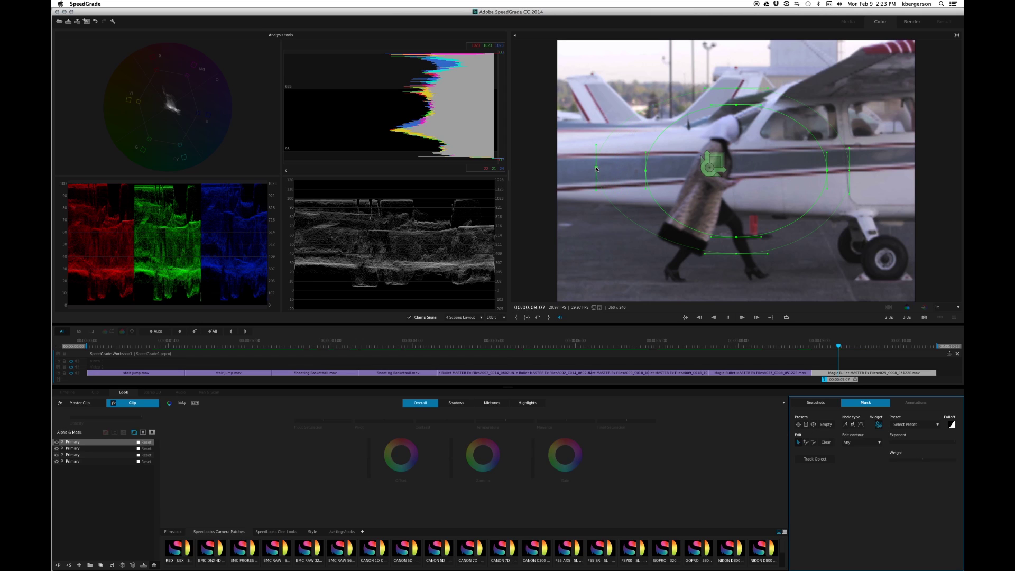
left_click_drag(736, 88, 736, 71)
left_click_drag(848, 170, 872, 173)
left_click_drag(737, 254, 734, 283)
left_click_drag(735, 106, 736, 121)
left_click_drag(736, 236, 737, 217)
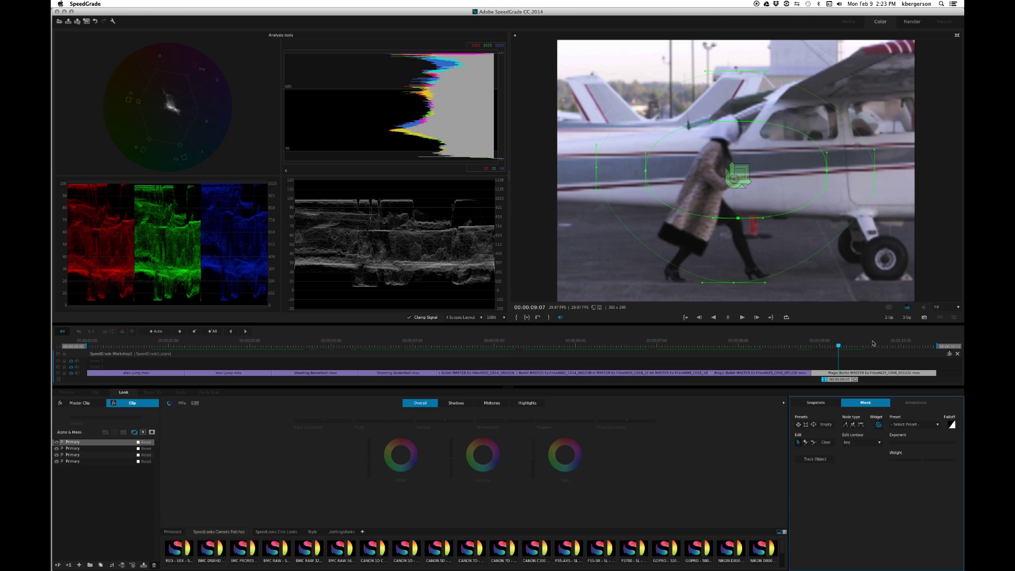
Apply the masked layer's grade outside the ellipse and lower its gamma to darken the surroundings
left_click(152, 432)
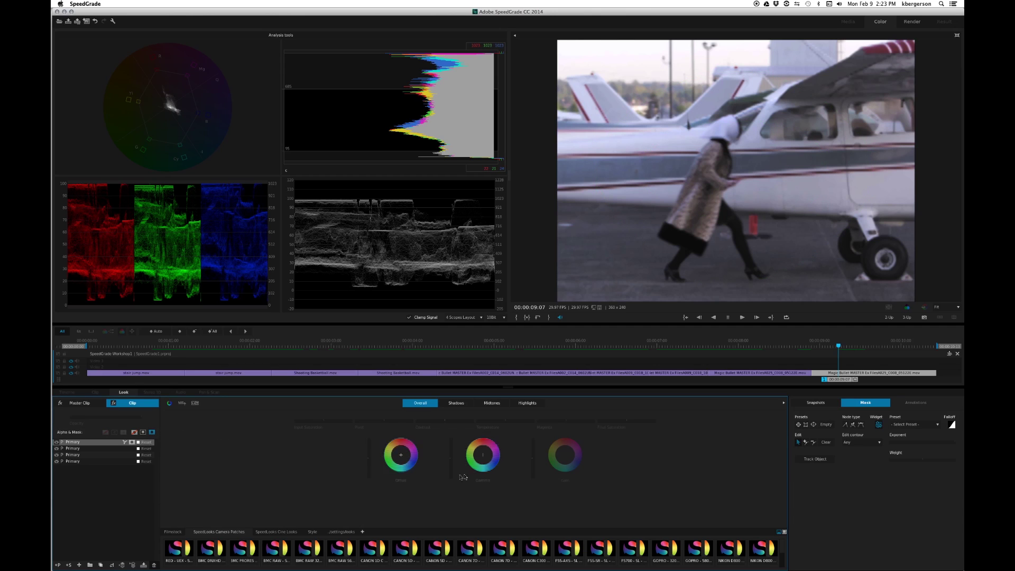
left_click_drag(451, 457, 451, 467)
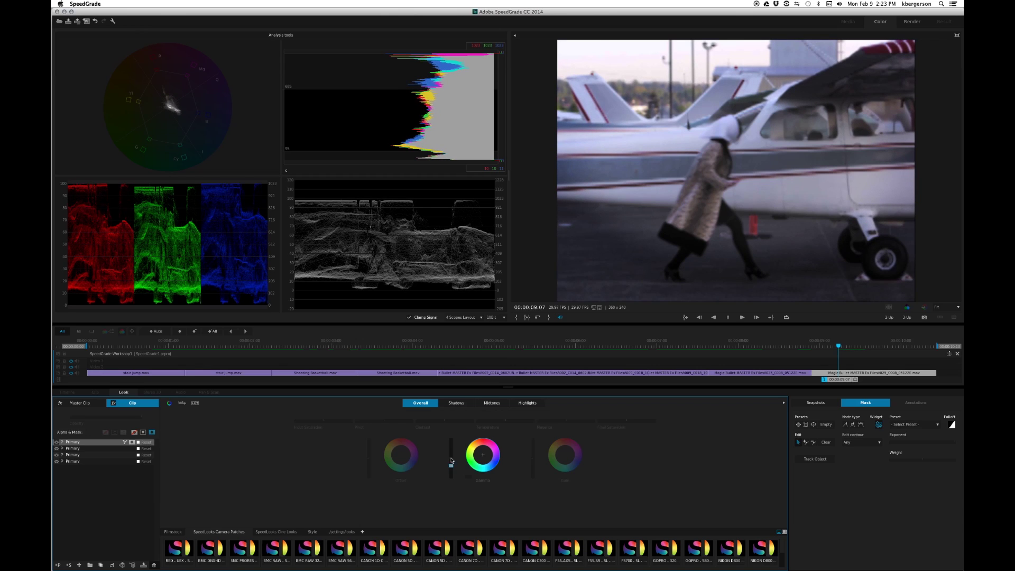
Show the mask outline and reshape its inner and outer contours, flattening them around the woman's upper body and the fuselage
left_click(878, 424)
left_click_drag(738, 217, 739, 211)
left_click_drag(766, 286, 838, 285)
left_click_drag(702, 284, 641, 279)
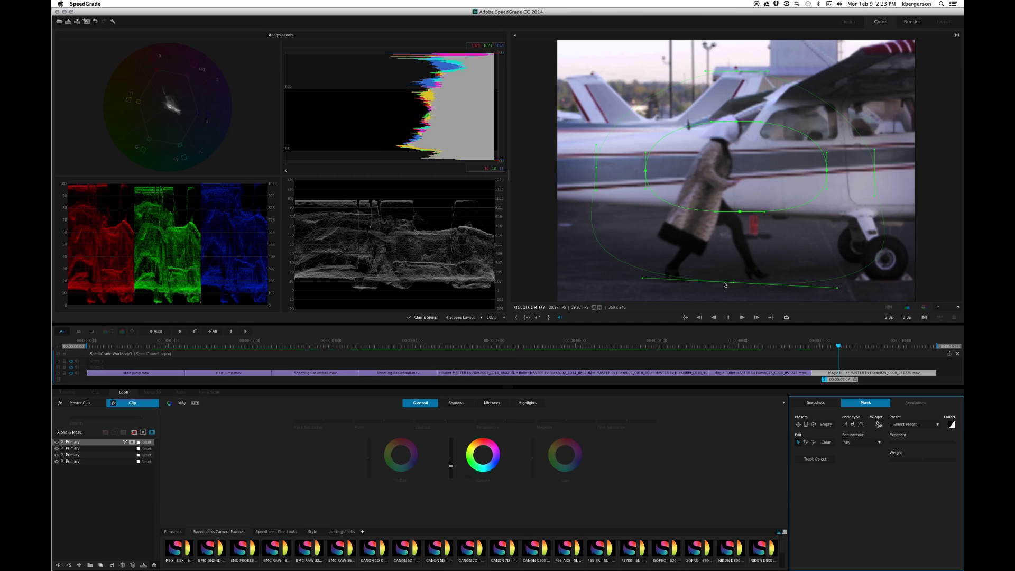
left_click_drag(733, 283, 738, 264)
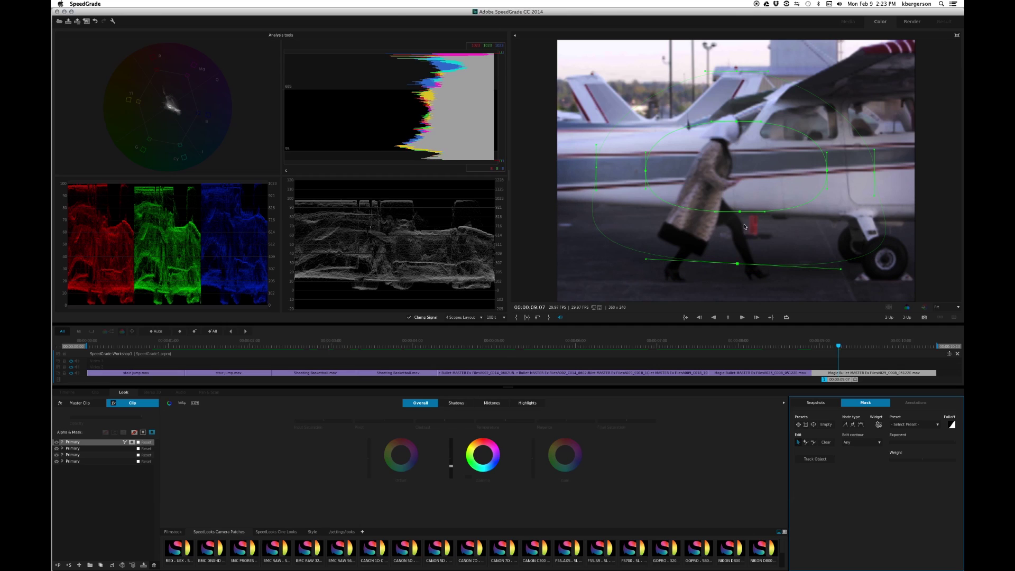
left_click_drag(740, 211, 745, 197)
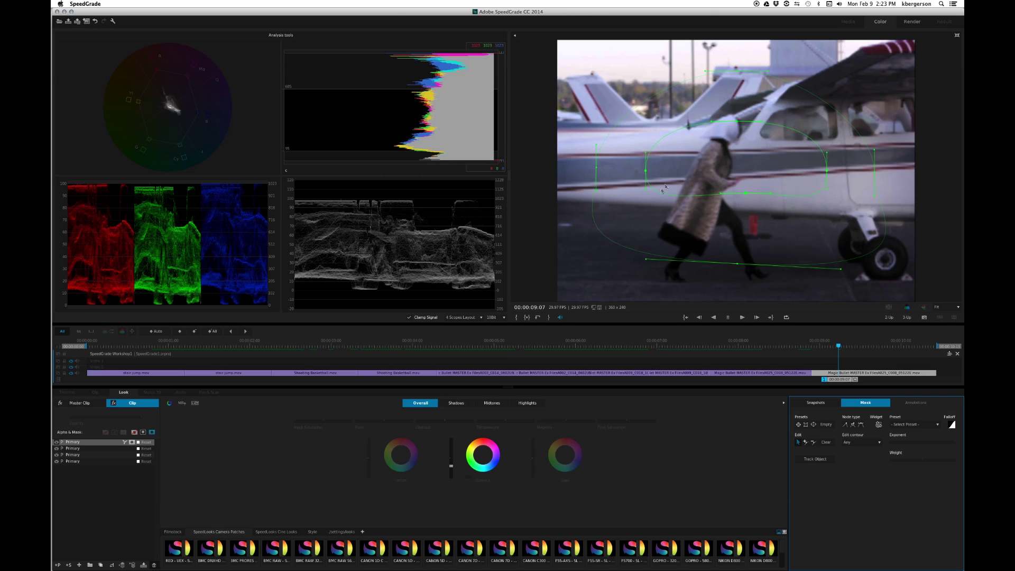
left_click_drag(647, 178, 649, 154)
left_click_drag(828, 174, 829, 156)
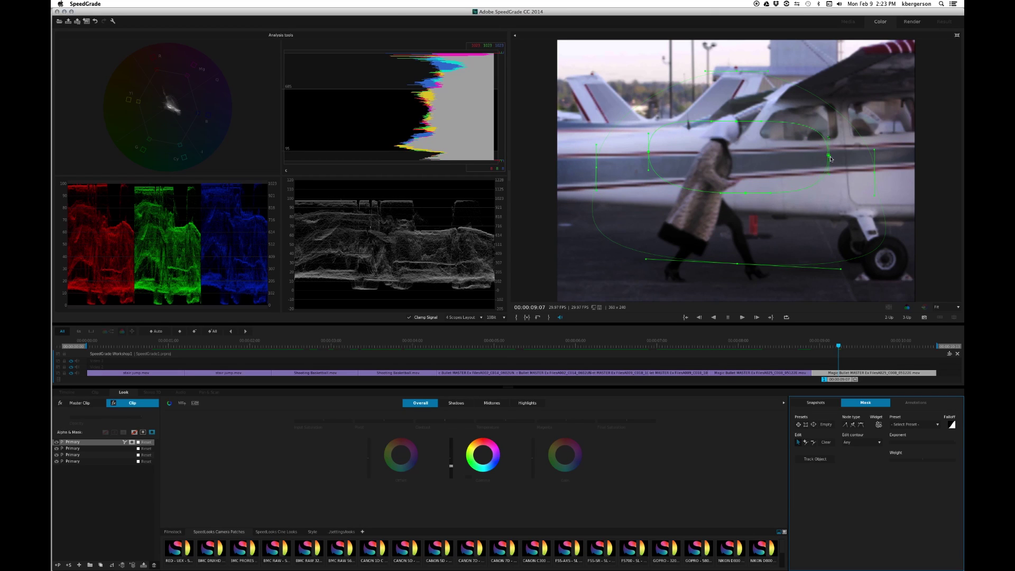
left_click_drag(736, 121, 738, 113)
left_click_drag(705, 72, 659, 77)
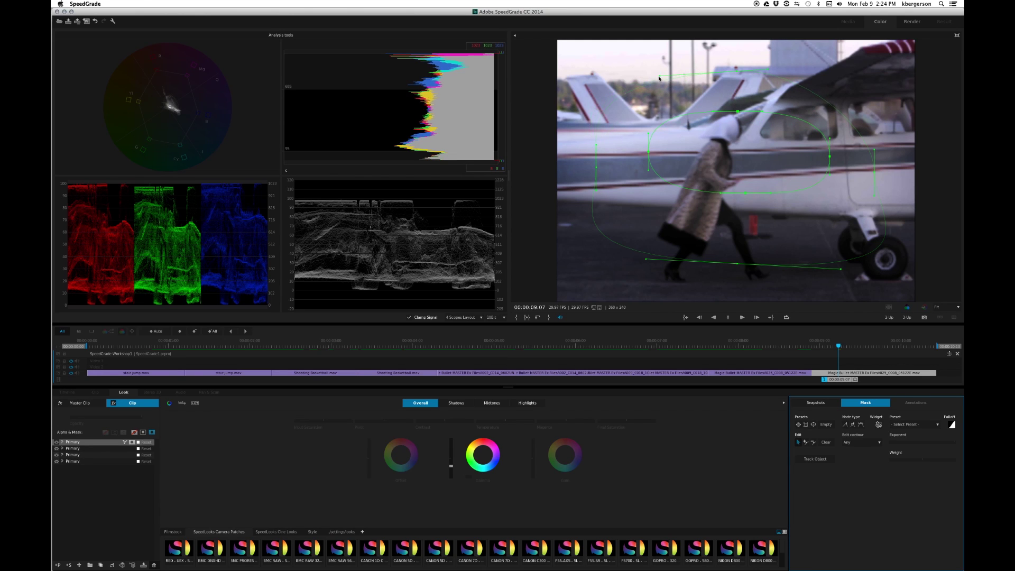
left_click_drag(742, 80, 743, 82)
left_click_drag(875, 170, 863, 170)
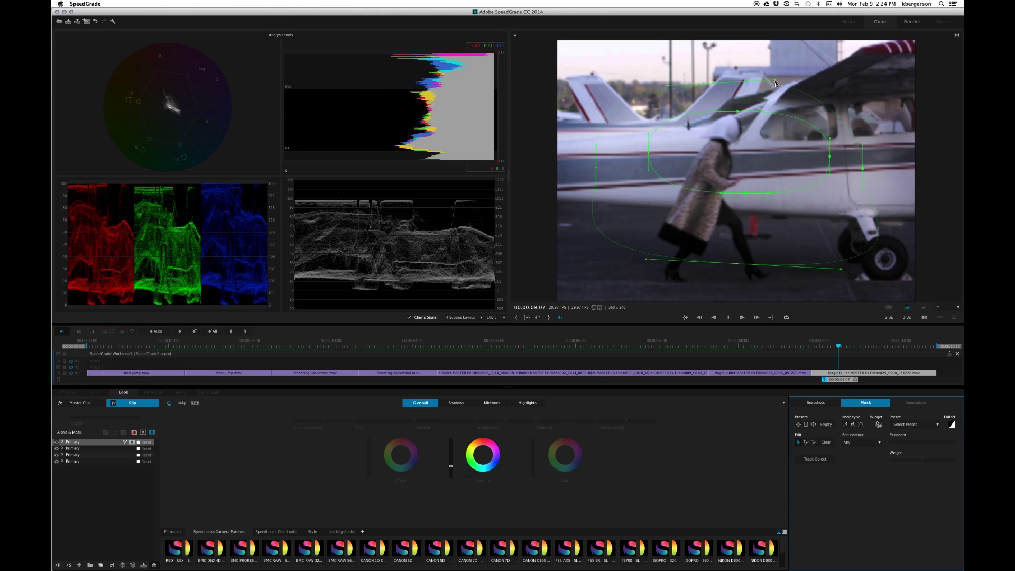
left_click_drag(743, 82, 746, 90)
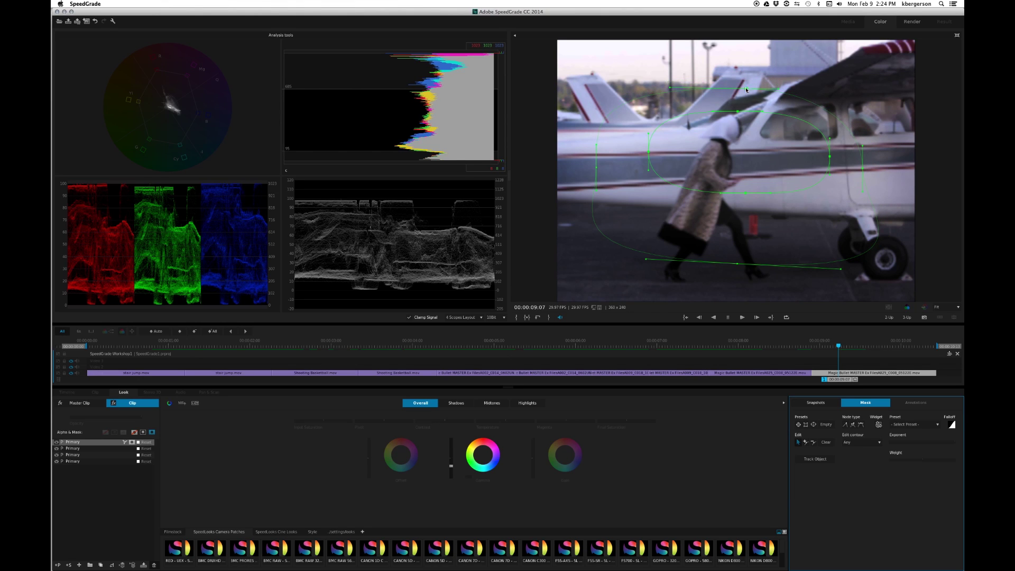
Fine-tune the masked layer's gamma for a darker vignette and add another Primary layer above it
left_click(57, 442)
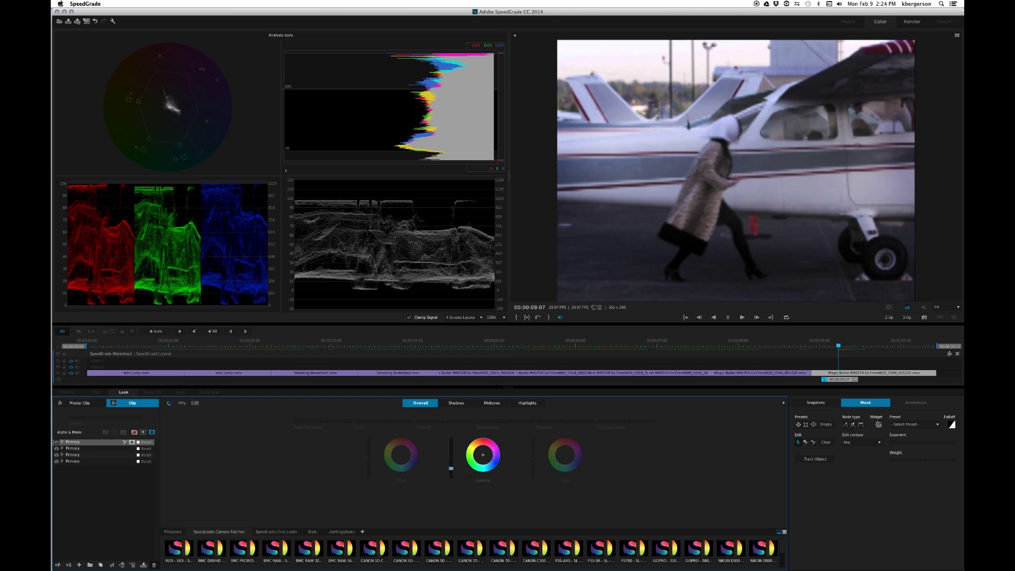
left_click_drag(450, 468, 451, 467)
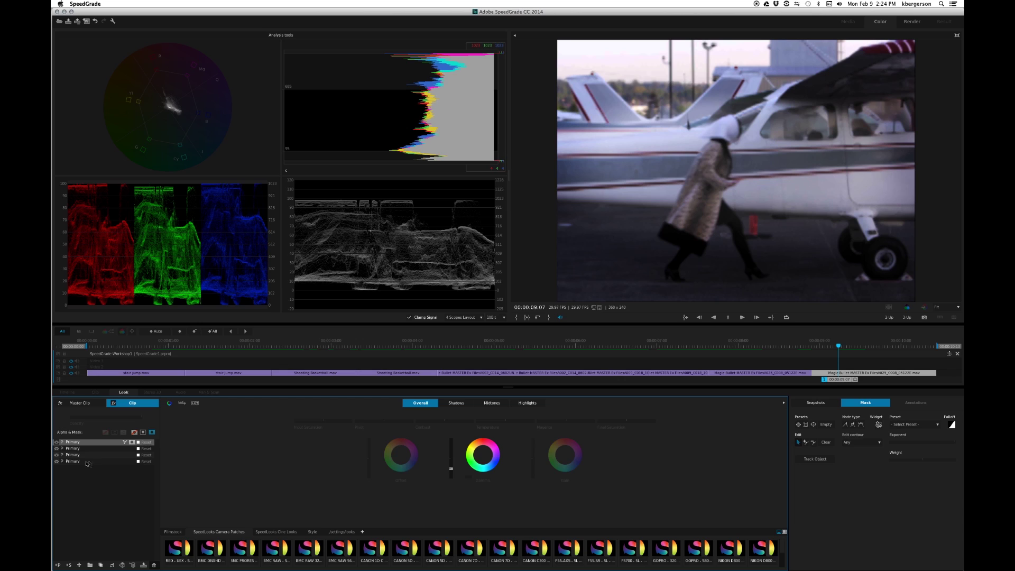
left_click(58, 564)
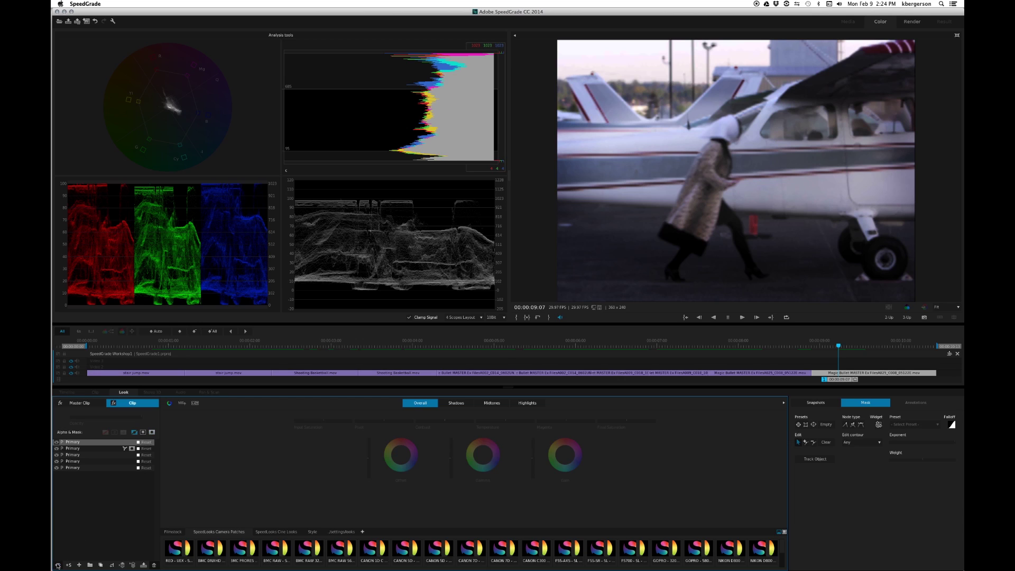
Show the new Primary layer's color controls as RGB sliders and lower its red and green gamma to tint the shot blue
left_click(423, 403)
left_click(420, 402)
left_click(182, 402)
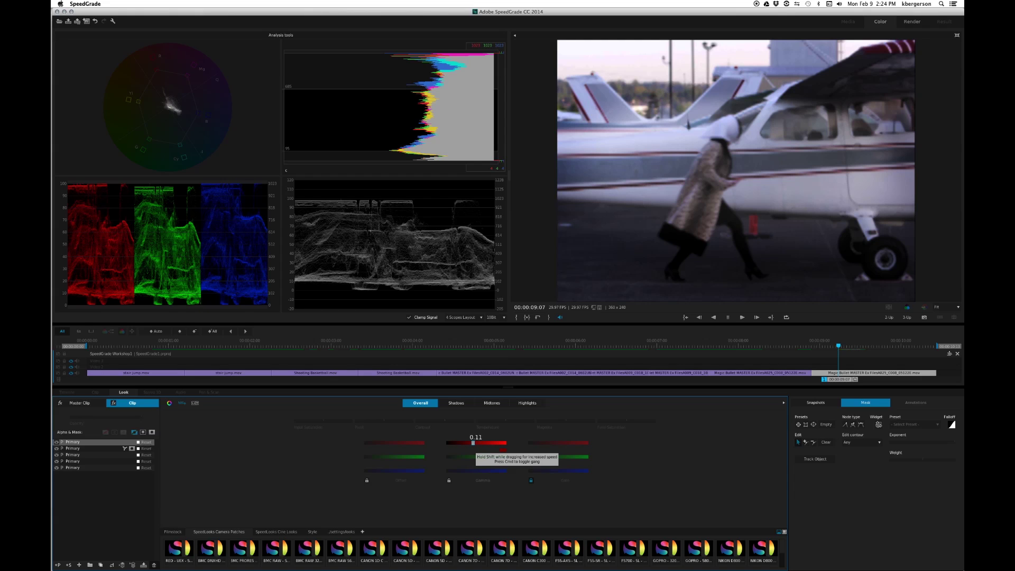
left_click_drag(468, 442, 467, 442)
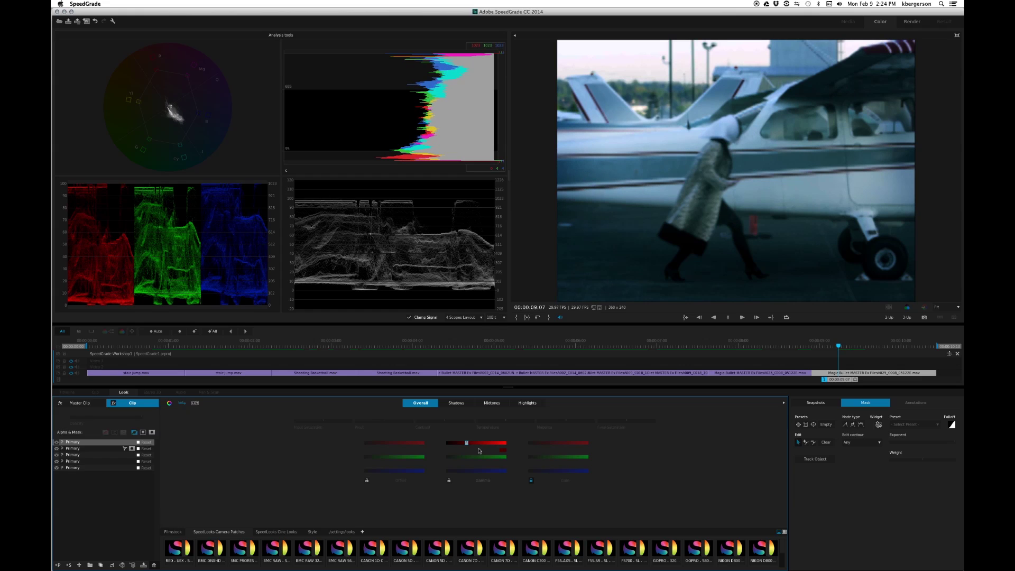
left_click_drag(476, 457, 466, 457)
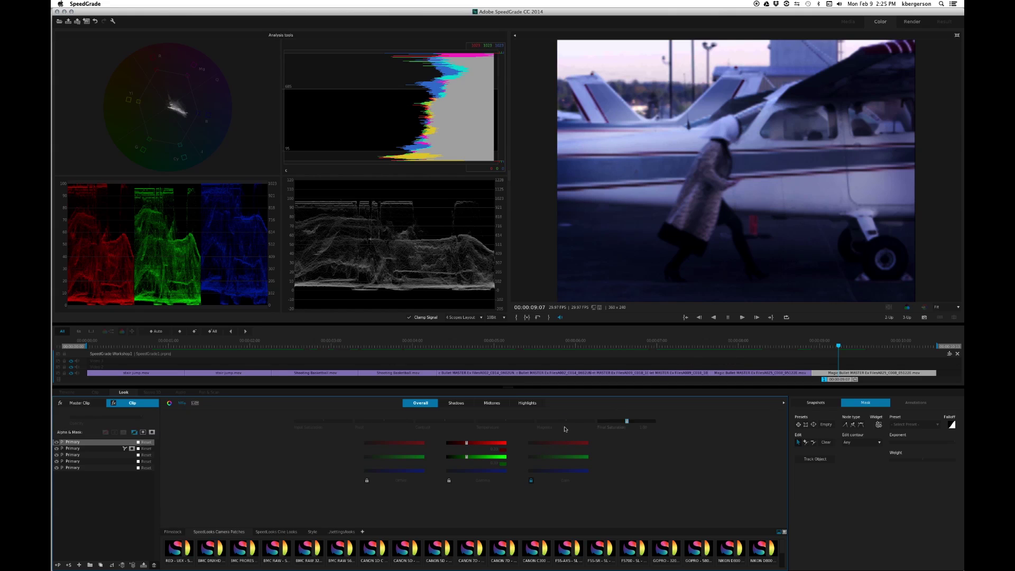
Lower the layer's red and green gain separately from blue for a stronger blue cast, and reduce its final saturation
left_click_drag(558, 443, 556, 443)
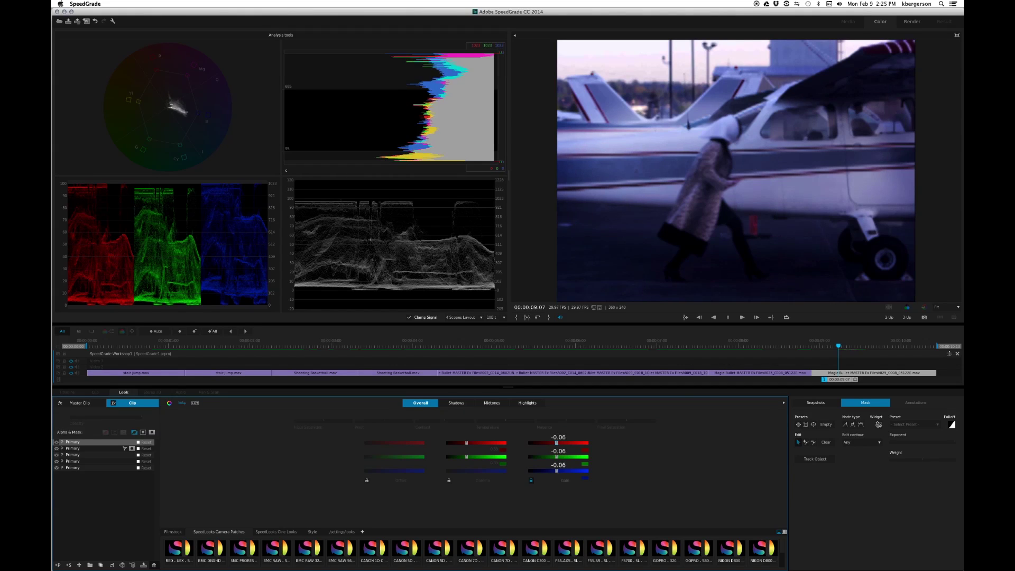
left_click(585, 478)
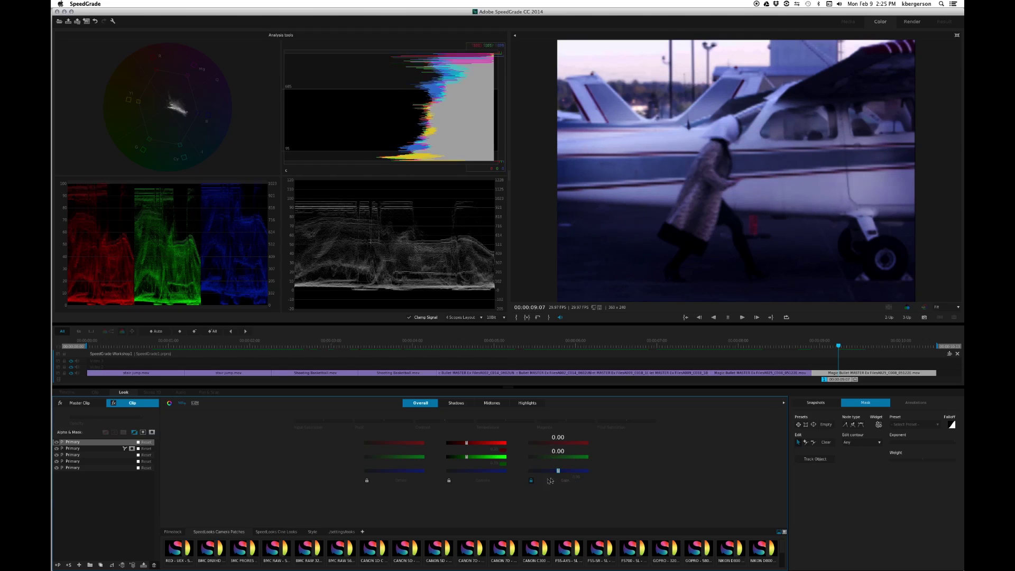
left_click_drag(558, 442, 554, 442)
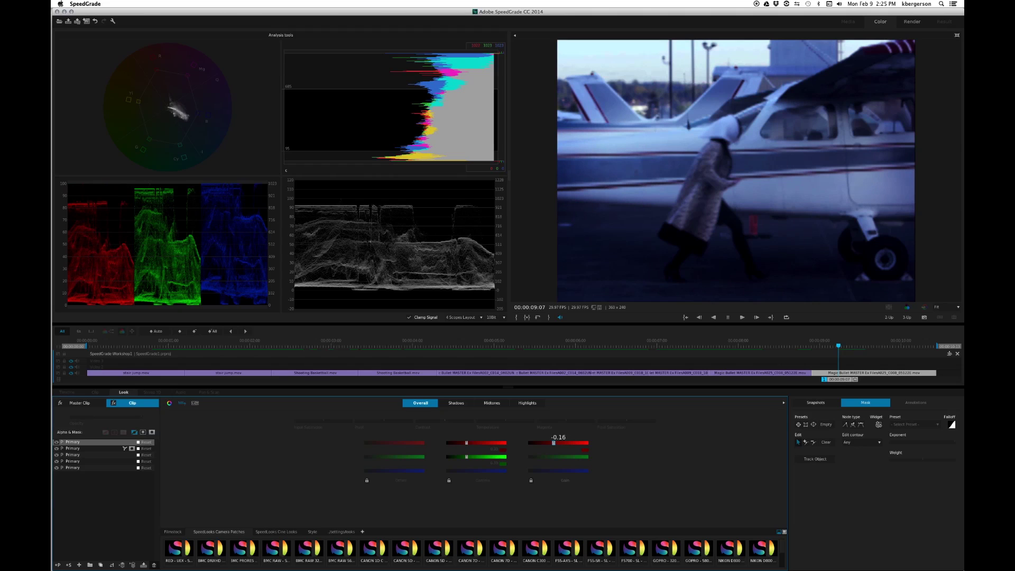
left_click_drag(553, 443, 546, 443)
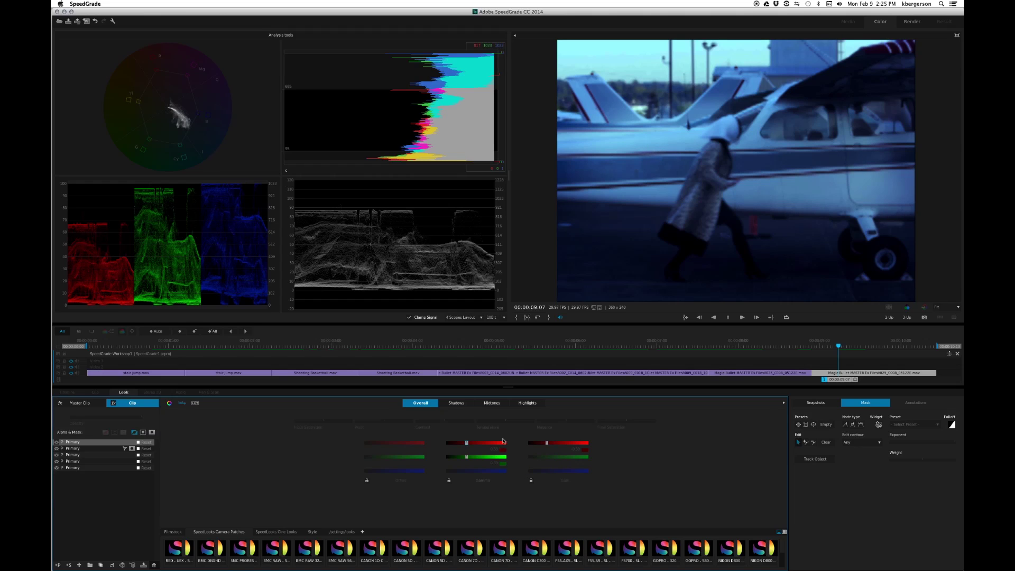
left_click_drag(550, 459, 546, 456)
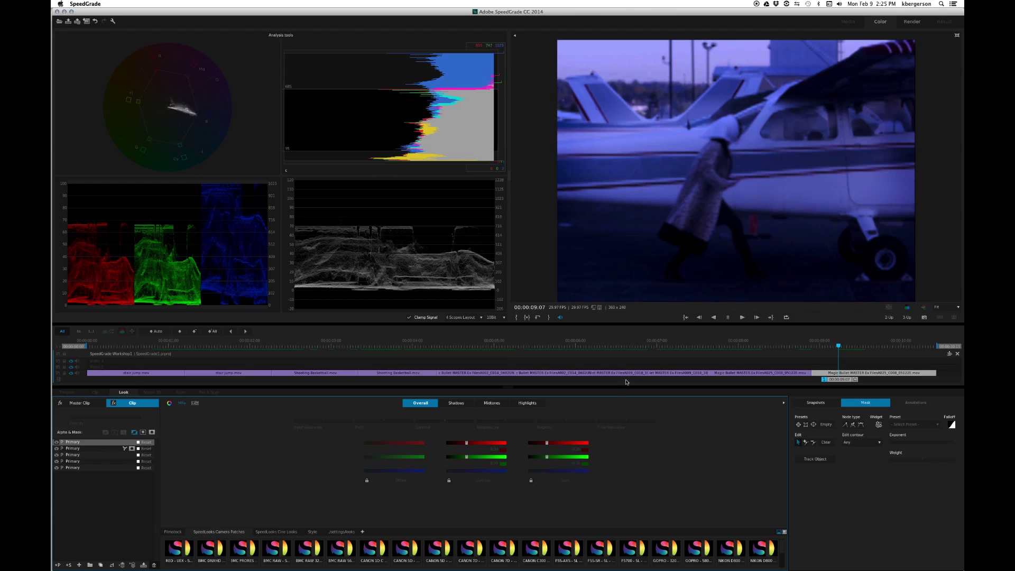
mouse_move(625, 421)
left_click_drag(625, 421, 615, 420)
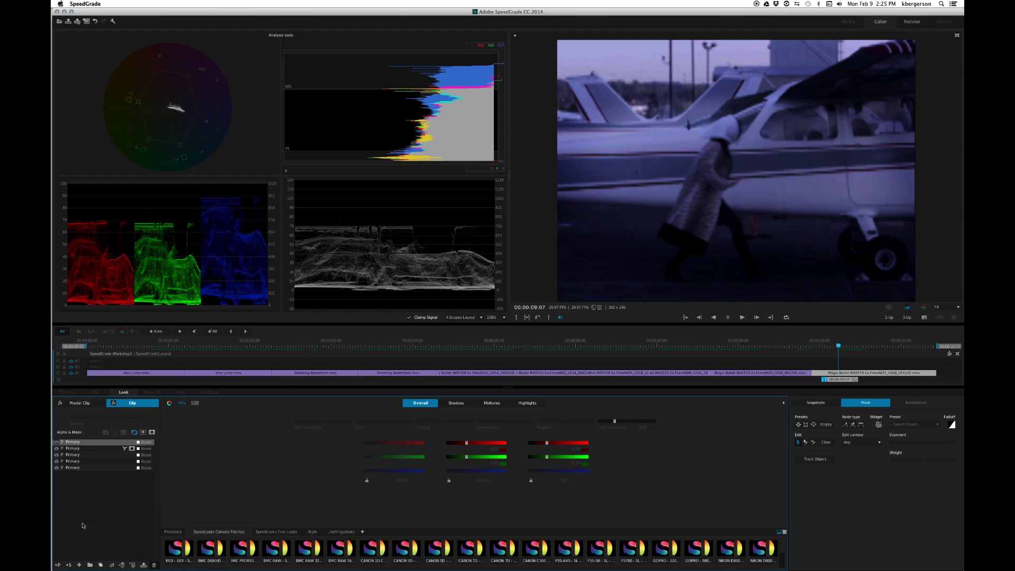
Add another Primary layer with a circular mask and move the mask up over the sky above the plane
left_click(58, 564)
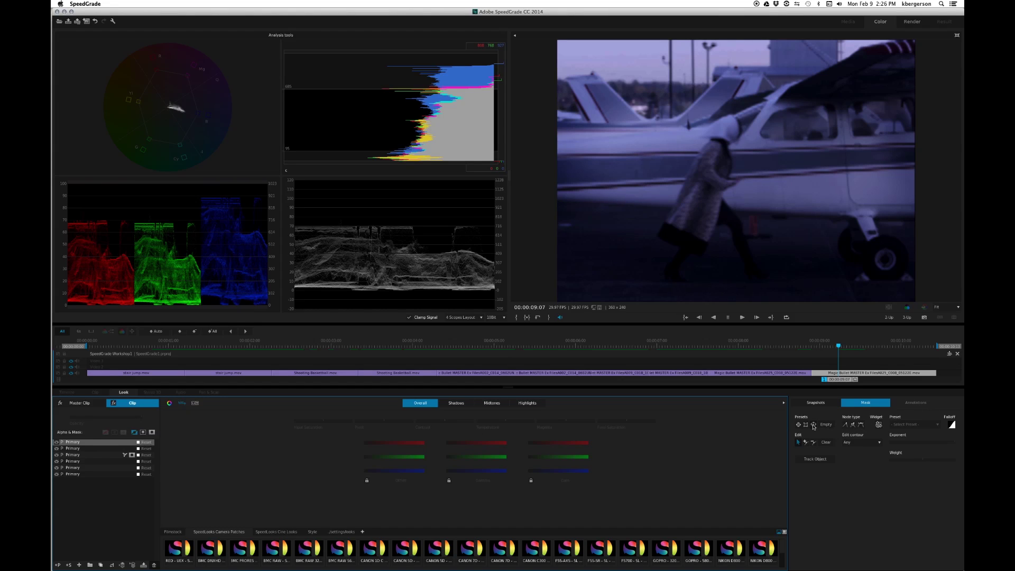
left_click(813, 426)
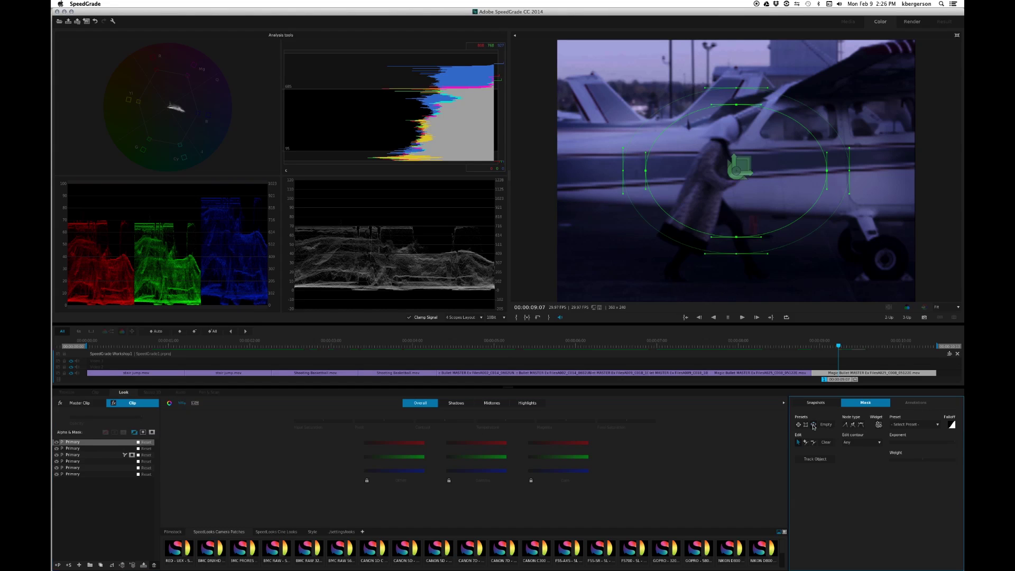
left_click(957, 307)
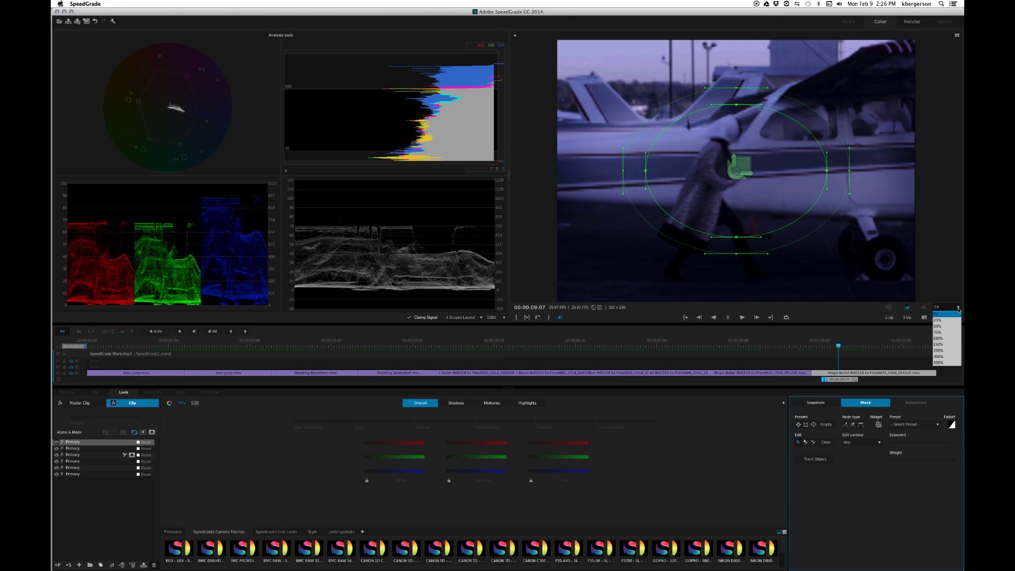
left_click(937, 326)
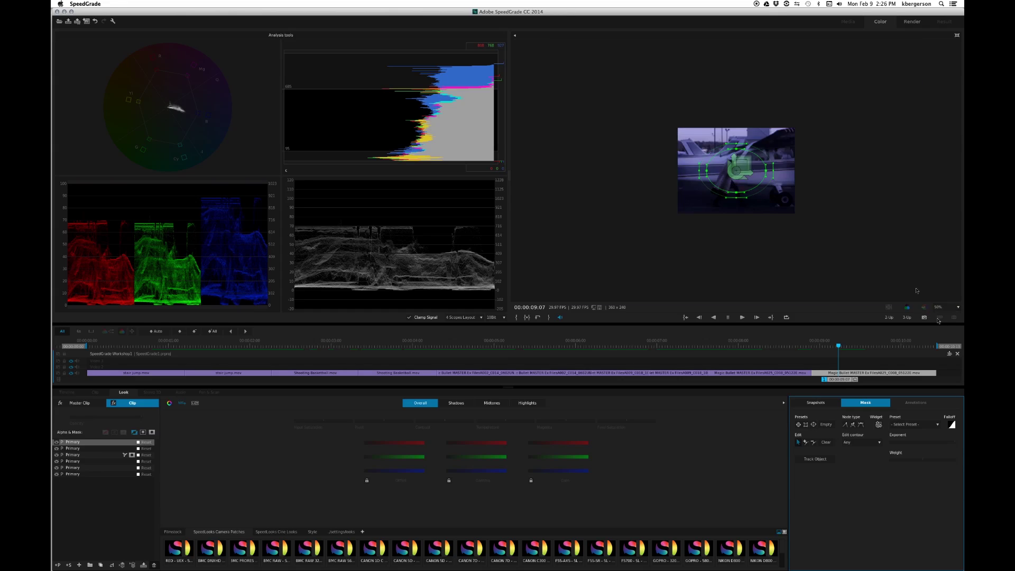
left_click_drag(729, 142, 727, 134)
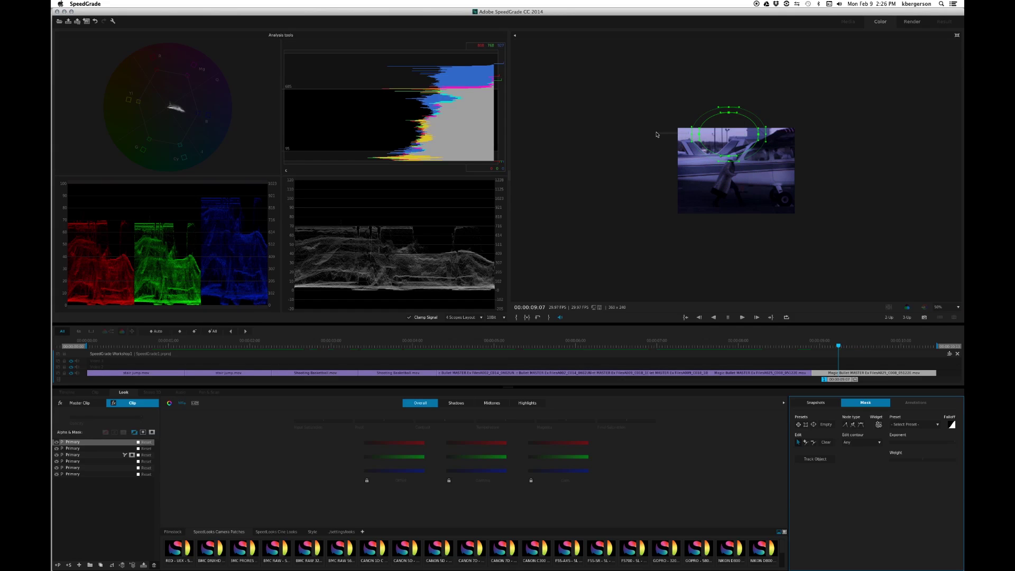
Stretch the mask's outer contour past both sides of the frame and flatten its inner contour across the sky
left_click_drag(694, 136, 657, 138)
left_click_drag(766, 133, 792, 115)
left_click_drag(732, 156, 778, 125)
left_click_drag(698, 136, 714, 155)
left_click_drag(792, 116, 719, 149)
left_click_drag(784, 121, 761, 126)
left_click(956, 306)
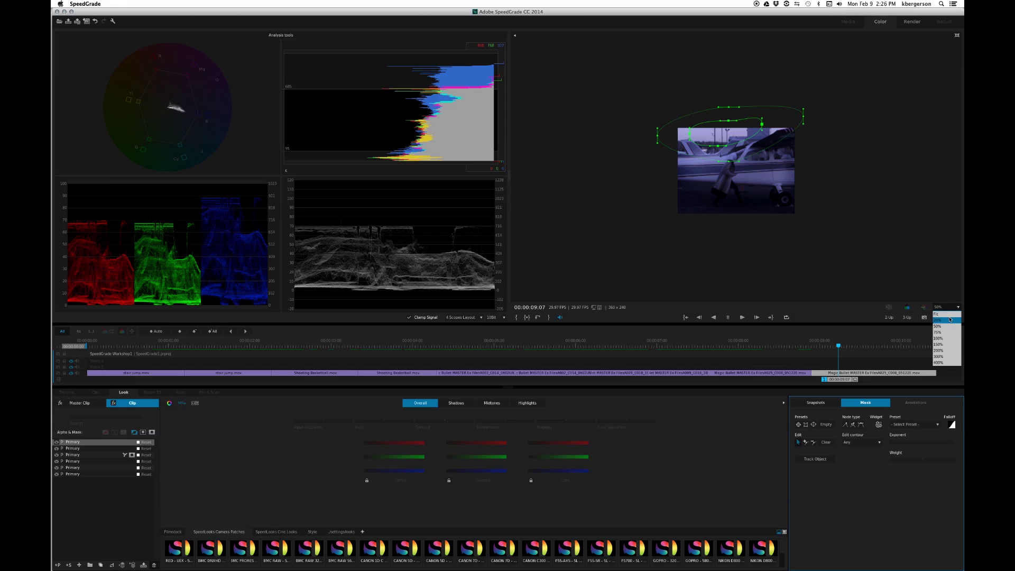
left_click(949, 314)
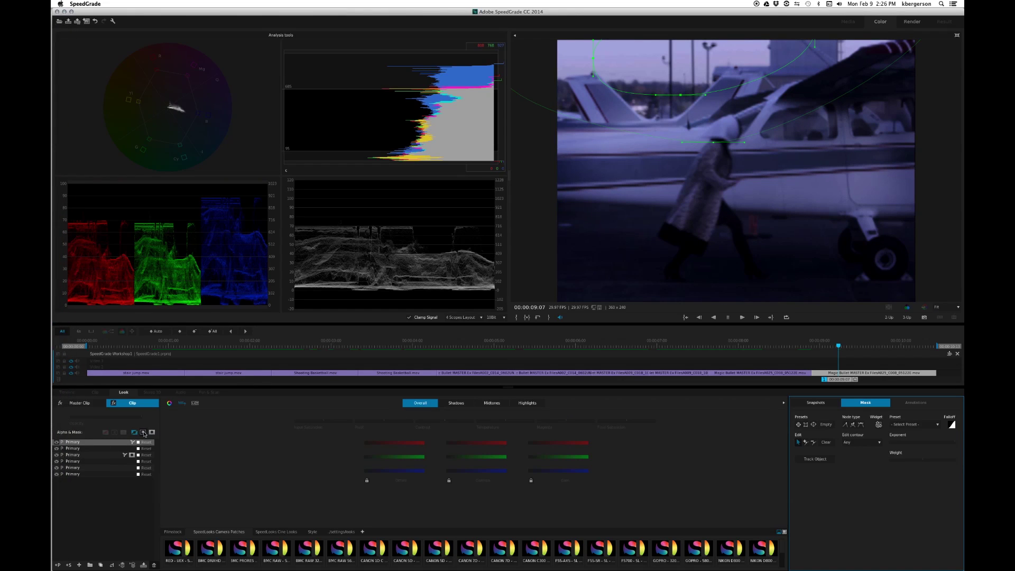
Apply the layer's grade inside the sky mask and lower its gamma and gain strongly to darken the sky
left_click(143, 433)
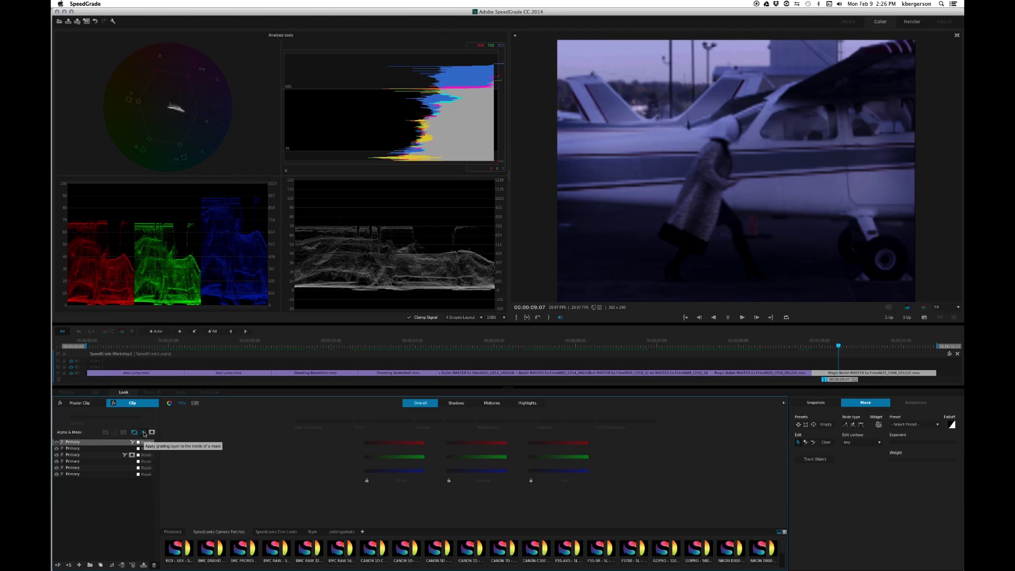
left_click(170, 403)
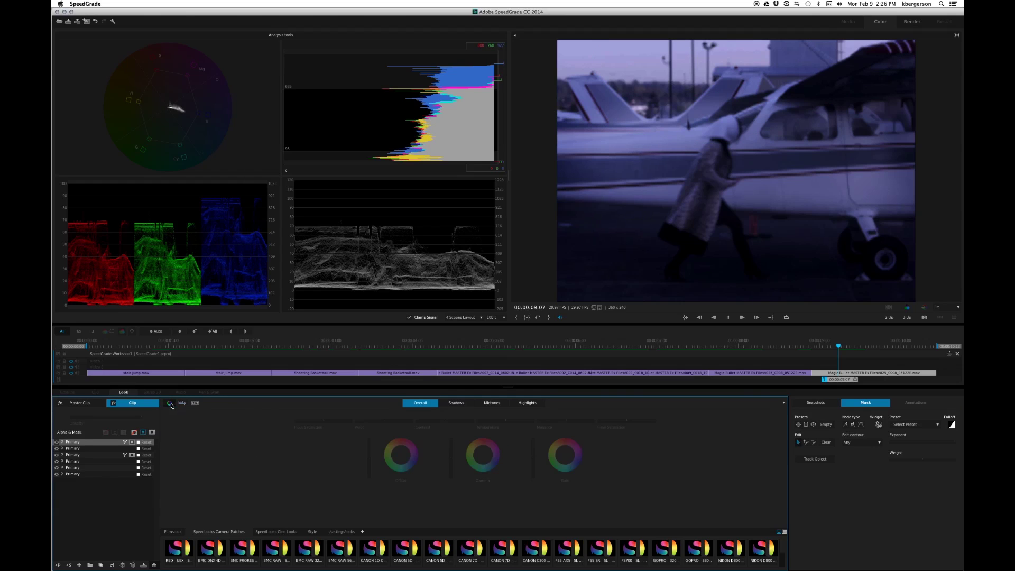
left_click_drag(450, 458, 451, 467)
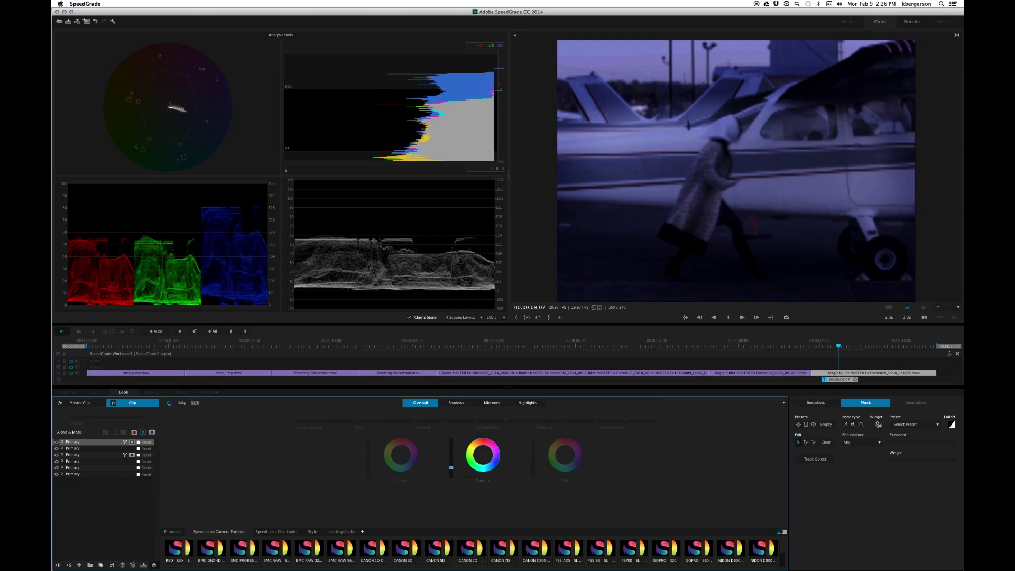
left_click_drag(450, 468, 450, 472)
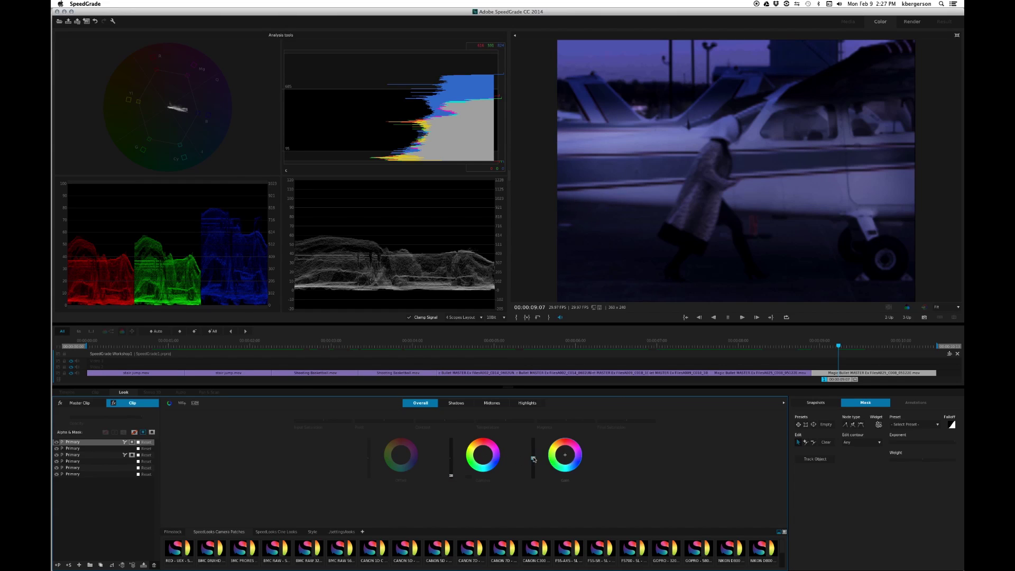
left_click_drag(532, 459, 532, 468)
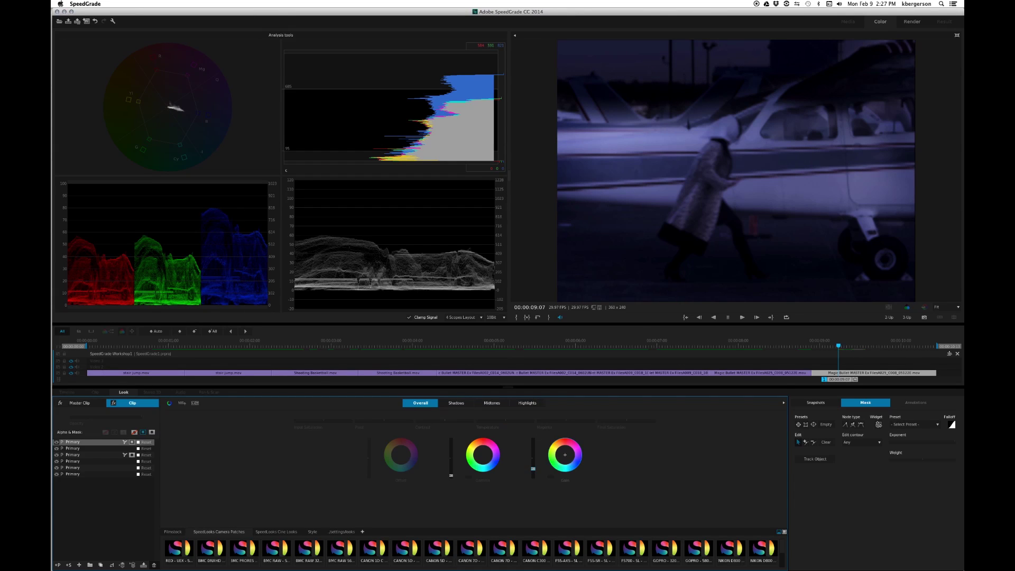
left_click_drag(532, 468, 533, 472)
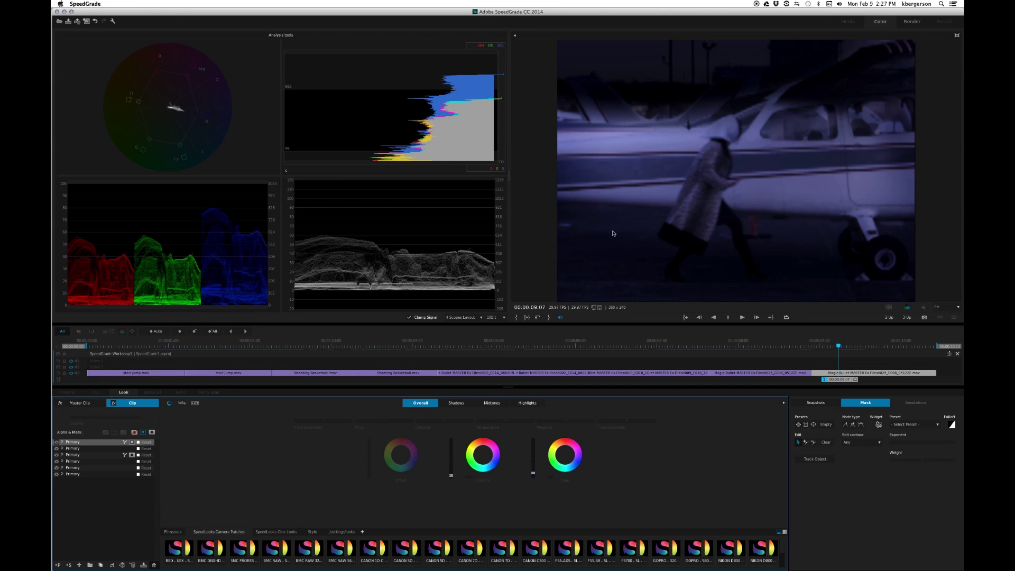
Show the sky mask's outline, extend its outer contour lower and wider for softer falloff, and raise the inner contour's lower edge slightly
left_click(878, 425)
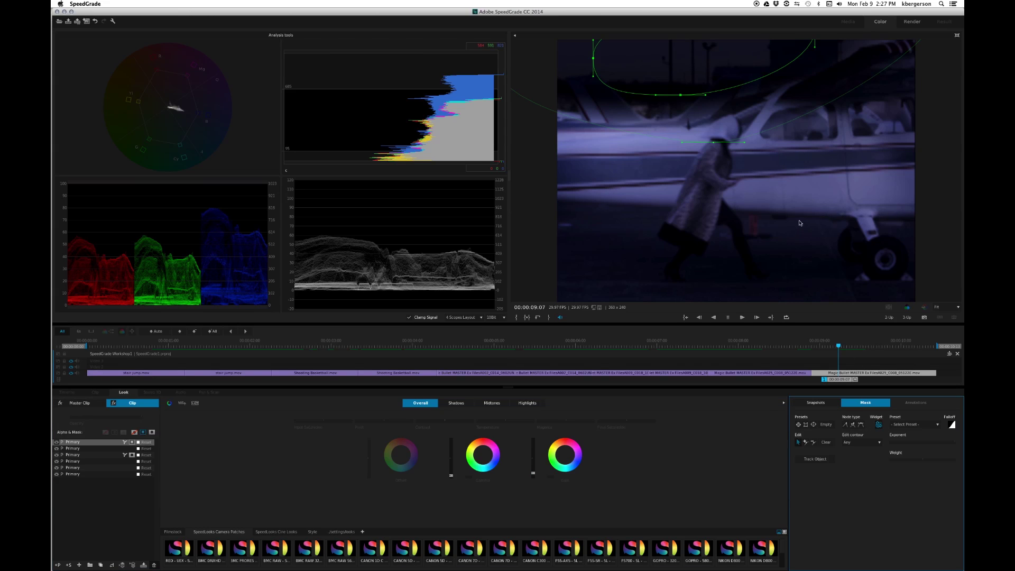
left_click_drag(713, 144, 722, 167)
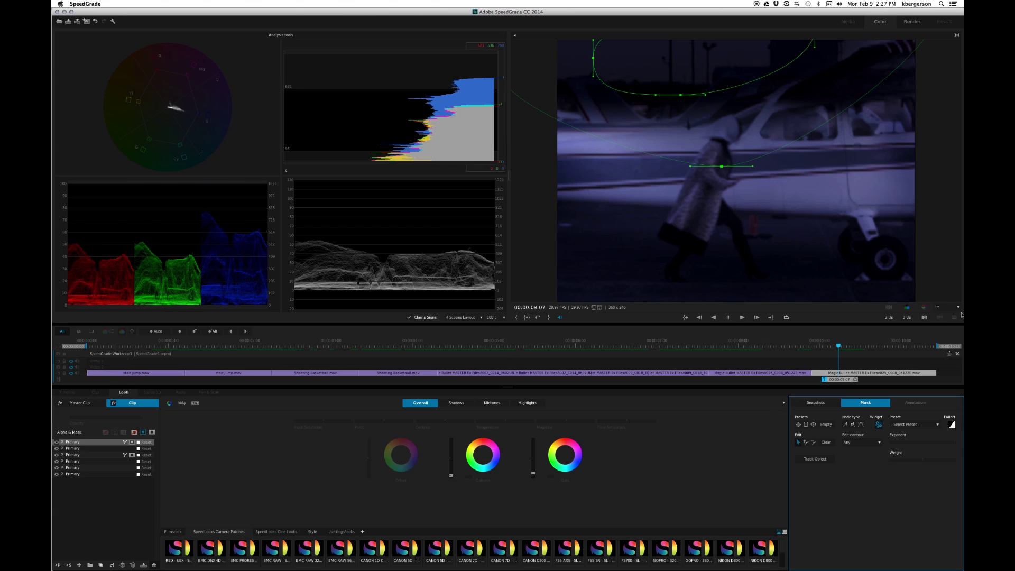
left_click(944, 307)
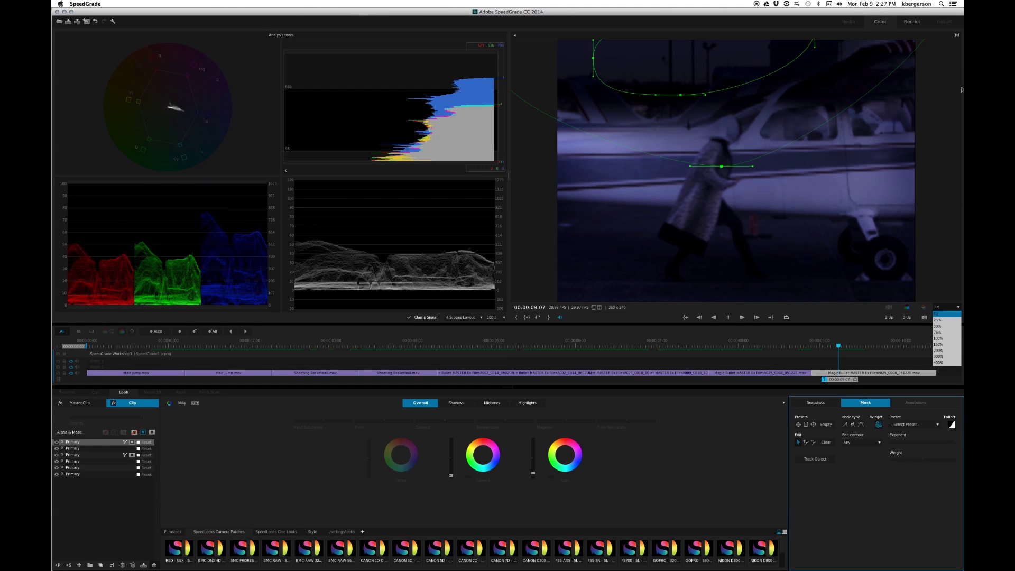
left_click(944, 326)
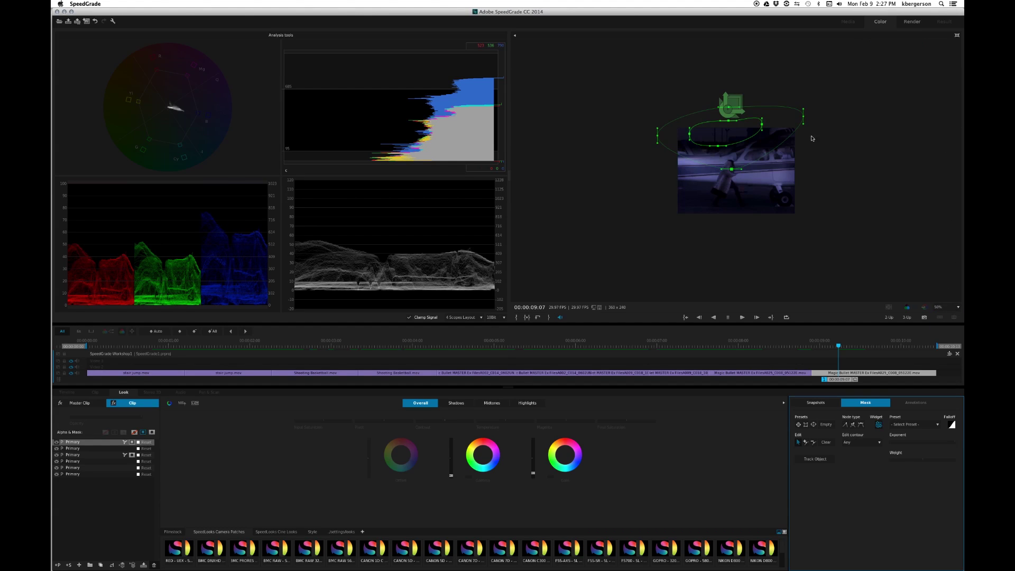
left_click_drag(801, 126, 817, 146)
left_click_drag(654, 147, 641, 155)
left_click_drag(721, 146, 719, 142)
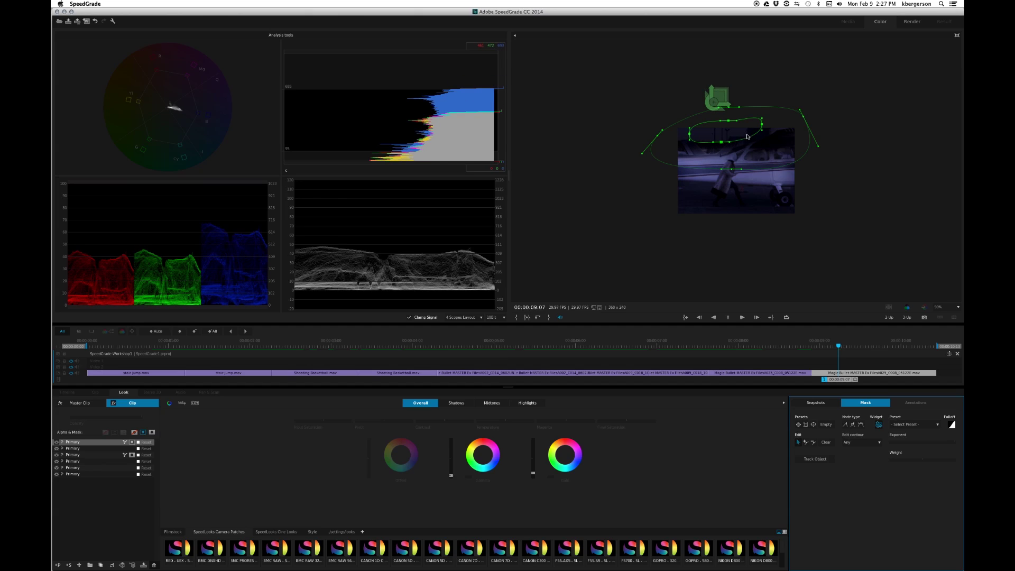
left_click(956, 307)
left_click(951, 315)
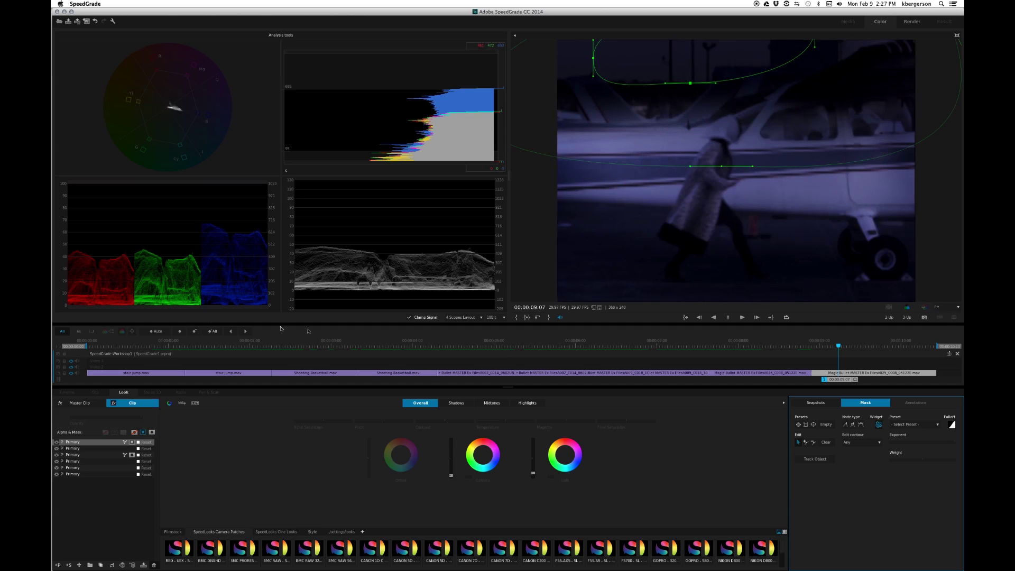
Toggle the sky layer's visibility to compare the shot with and without the darkened sky
left_click(58, 443)
left_click(58, 443)
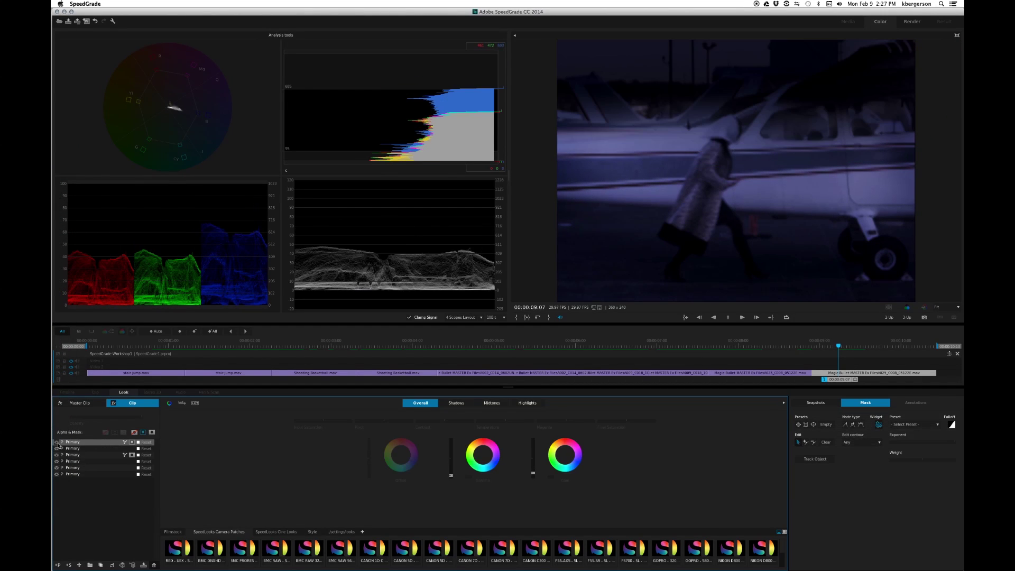
left_click(57, 443)
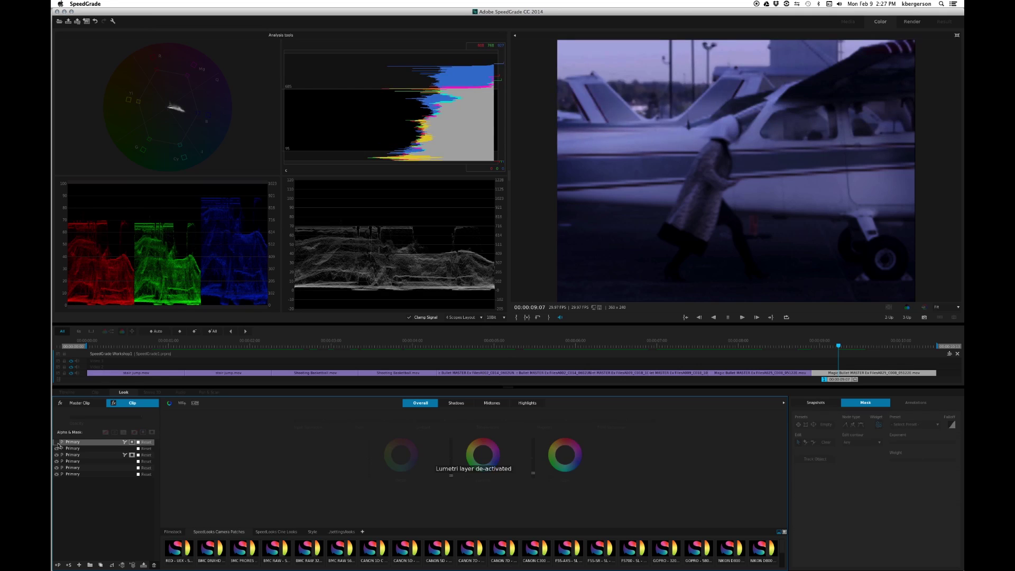
left_click(57, 443)
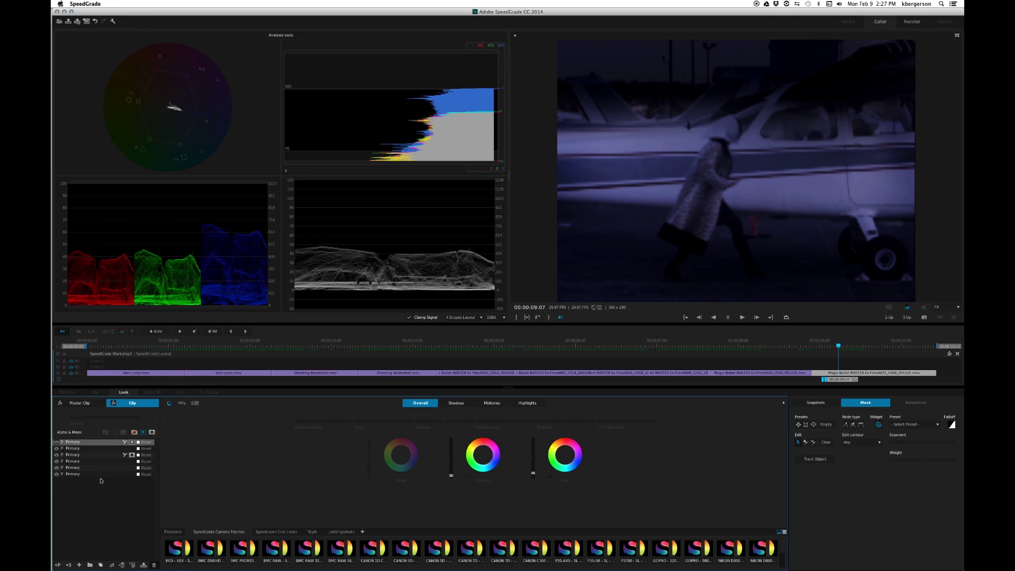
Select the vignette layer, show its mask, and tighten the inner contour around the woman's upper body and the outer contour's upper and rear edges
left_click(88, 455)
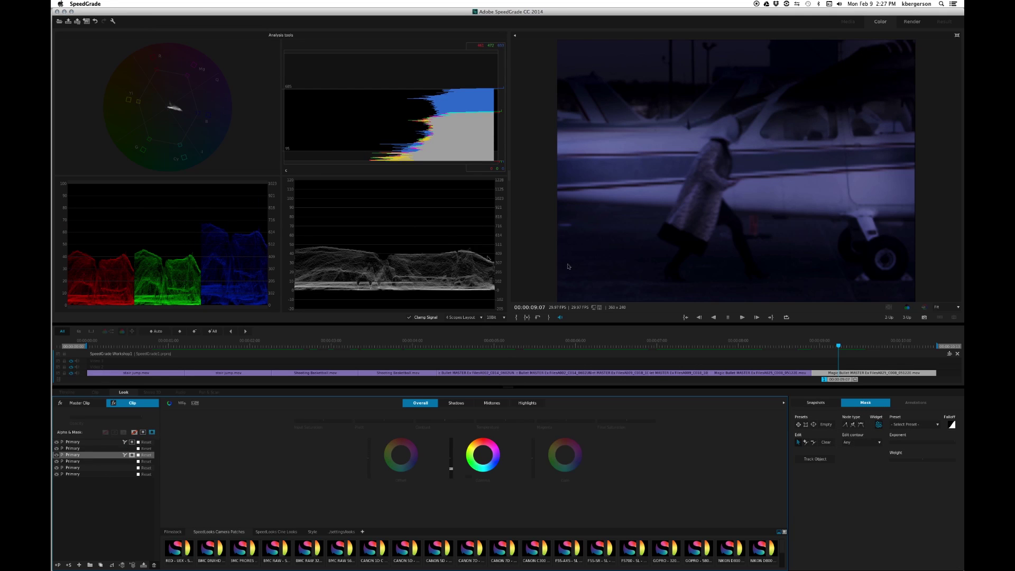
left_click(877, 426)
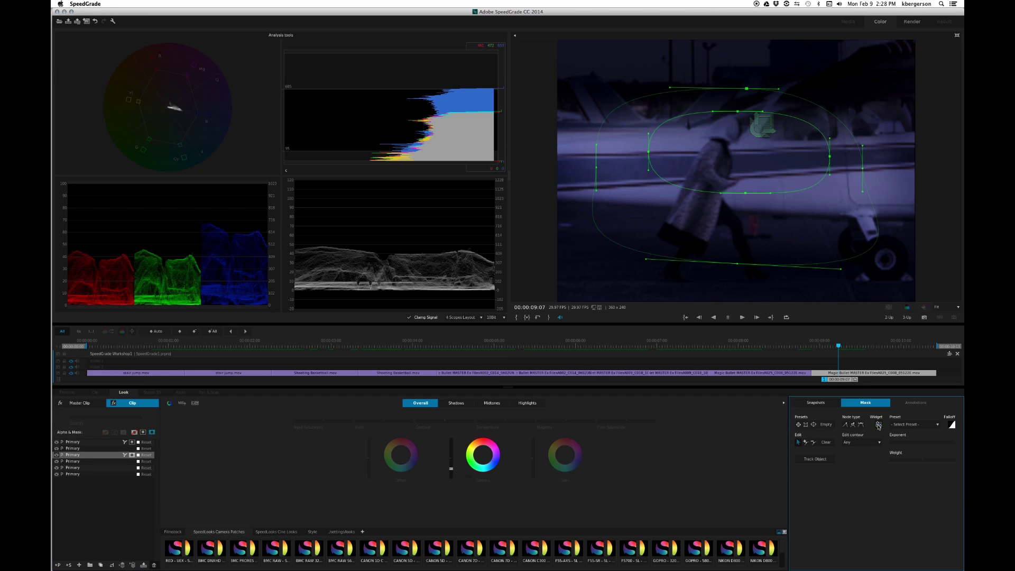
left_click_drag(650, 152, 680, 156)
left_click_drag(747, 194, 741, 184)
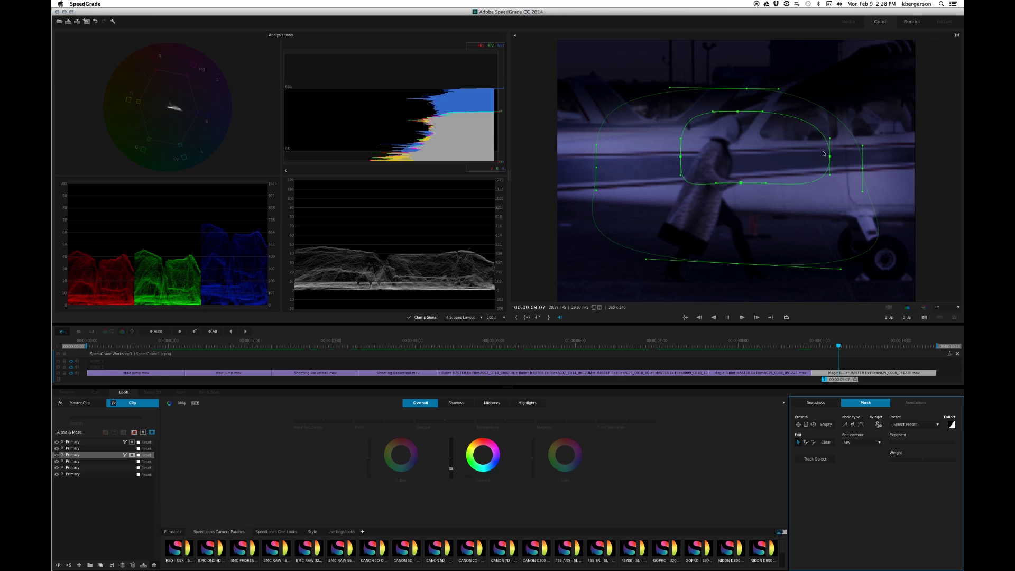
left_click_drag(831, 157, 796, 150)
left_click_drag(740, 113, 733, 129)
left_click_drag(746, 88, 742, 96)
left_click_drag(595, 169, 623, 175)
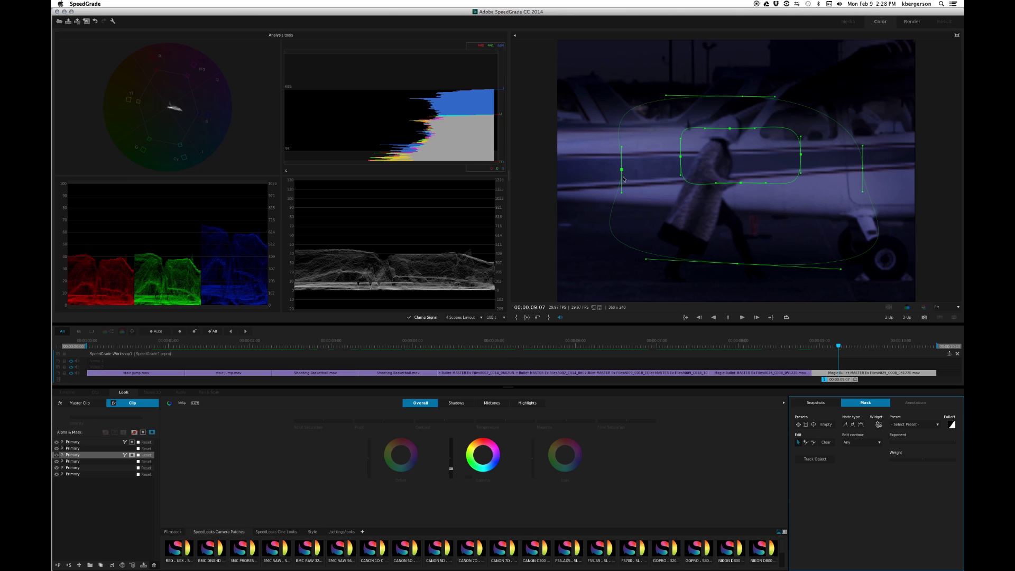
Pull in the front and lower edges of the vignette mask's outer contour, and toggle the vignette layer to compare the shot
left_click_drag(860, 170, 844, 168)
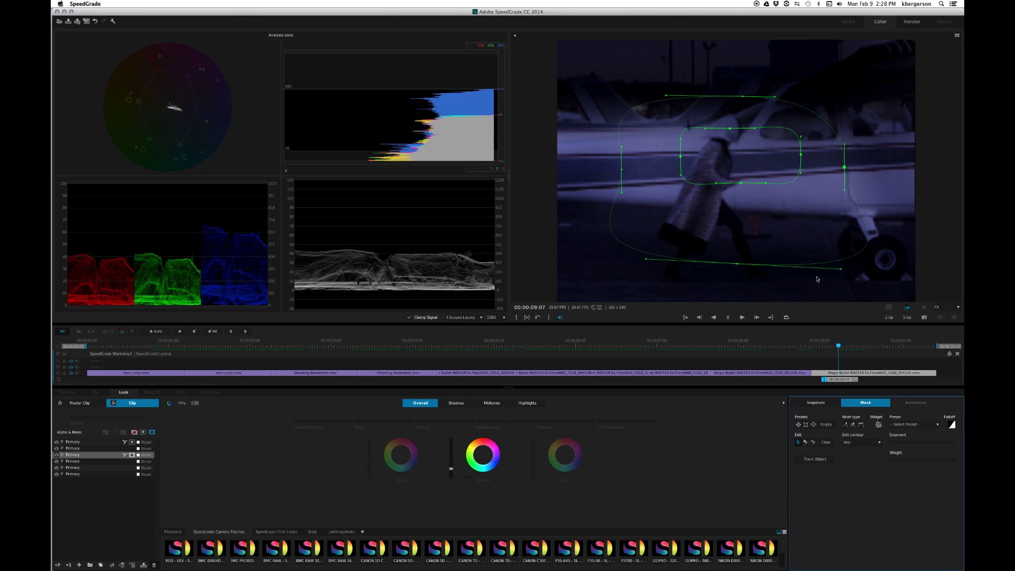
left_click_drag(840, 269, 809, 256)
left_click_drag(737, 263, 750, 251)
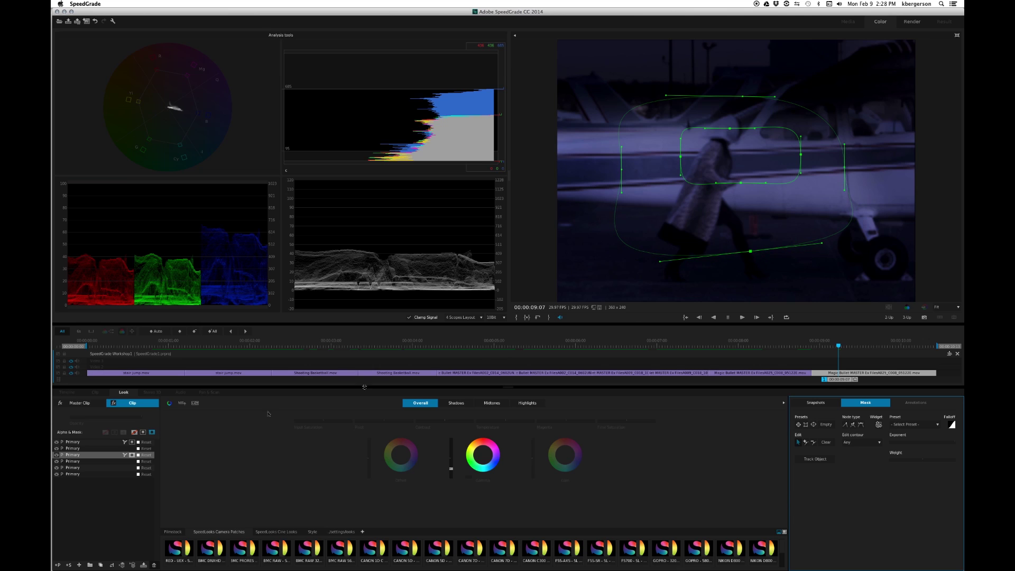
left_click(56, 455)
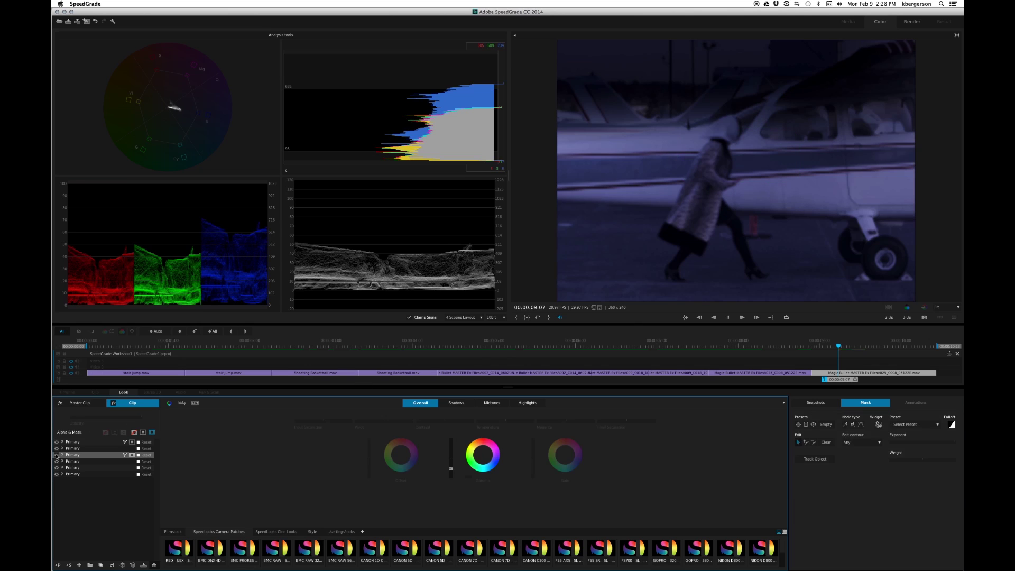
left_click(56, 455)
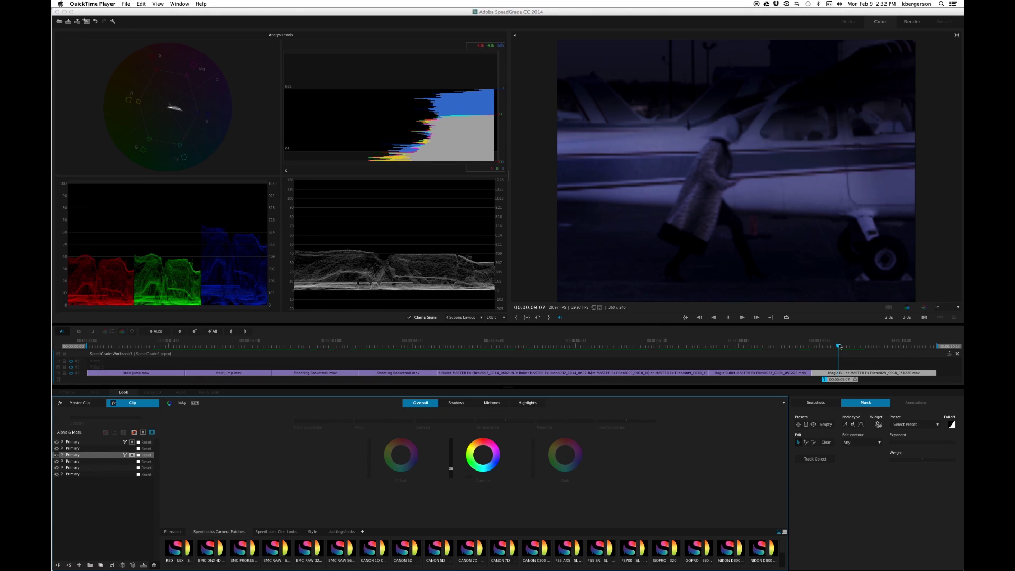
Close SpeedGrade and open the project file SpeedGrade1.prproj from the SpeedGrade1 desktop folder in Premiere Pro
left_click(318, 411)
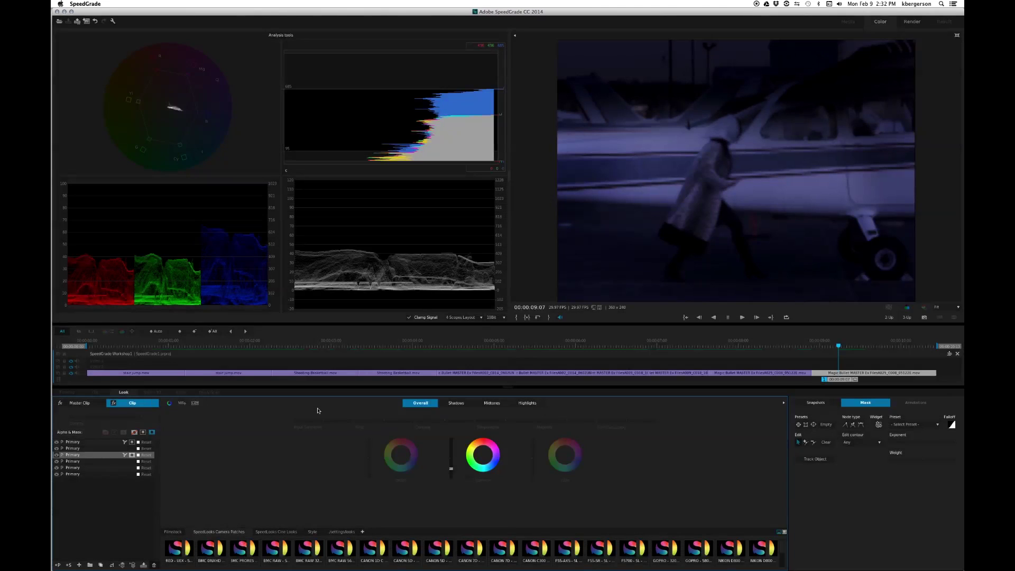
left_click(57, 11)
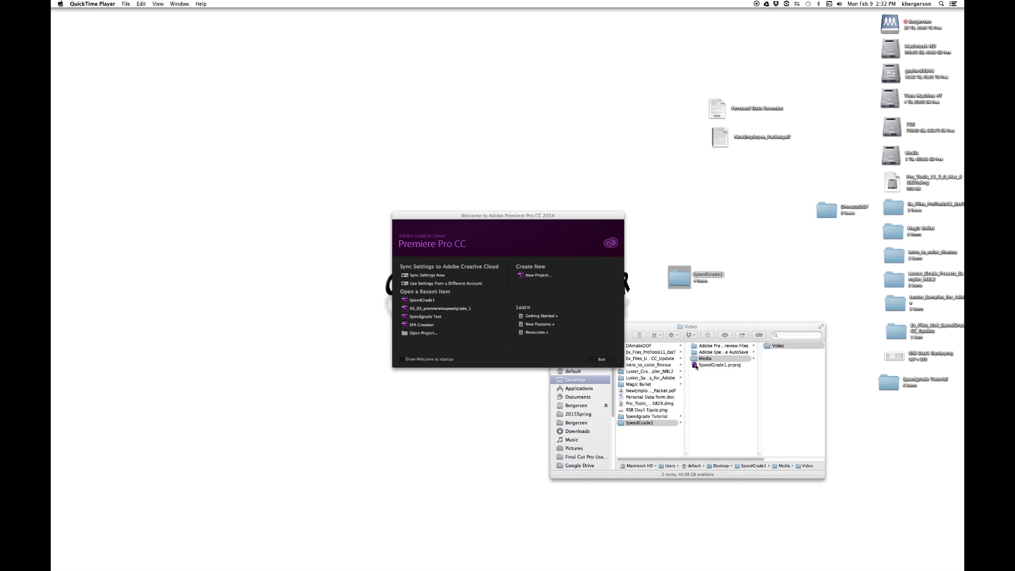
double_click(696, 365)
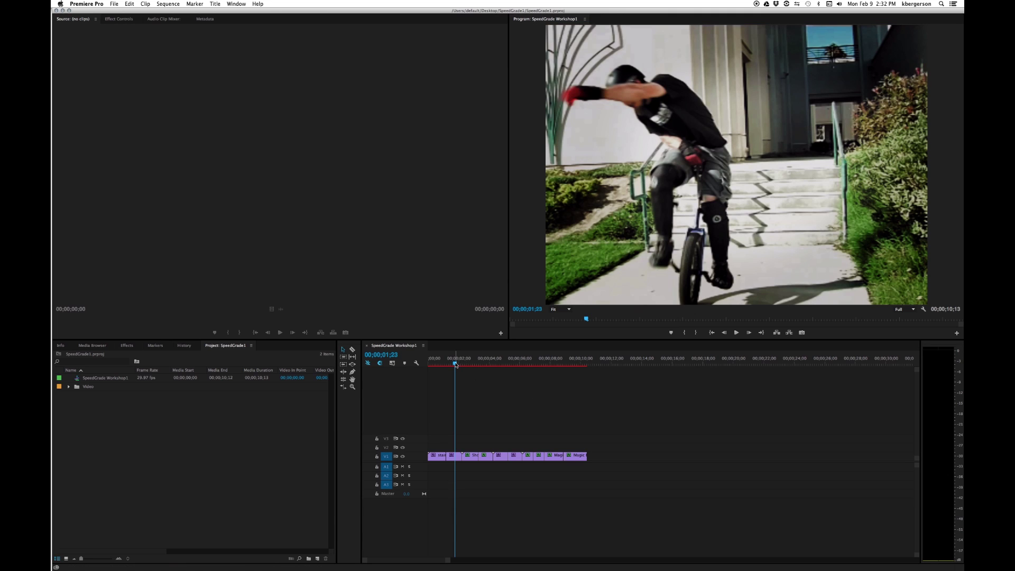
Render the effects of the whole SpeedGrade Workshop1 sequence from in to out
left_click(169, 3)
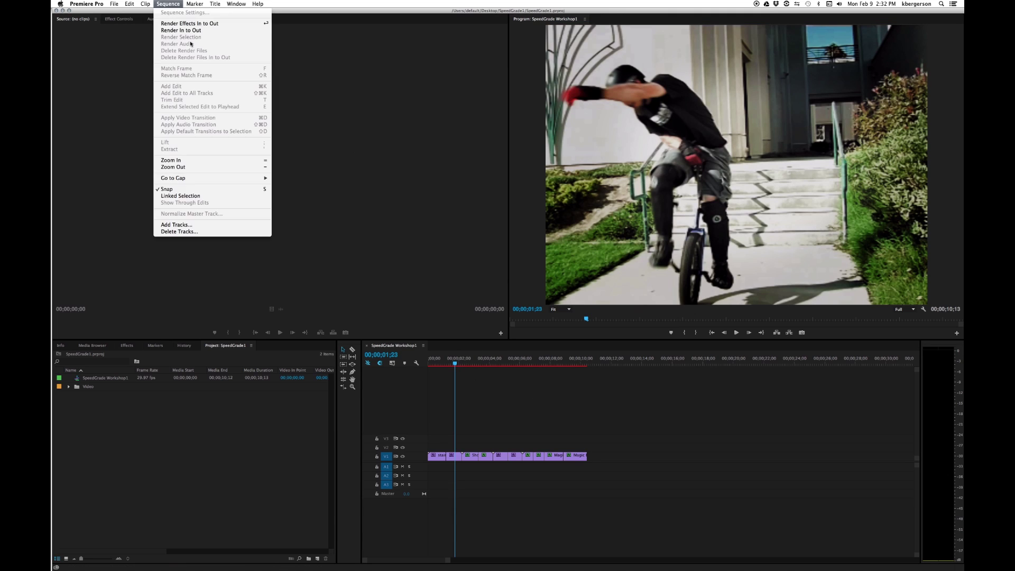
left_click(186, 26)
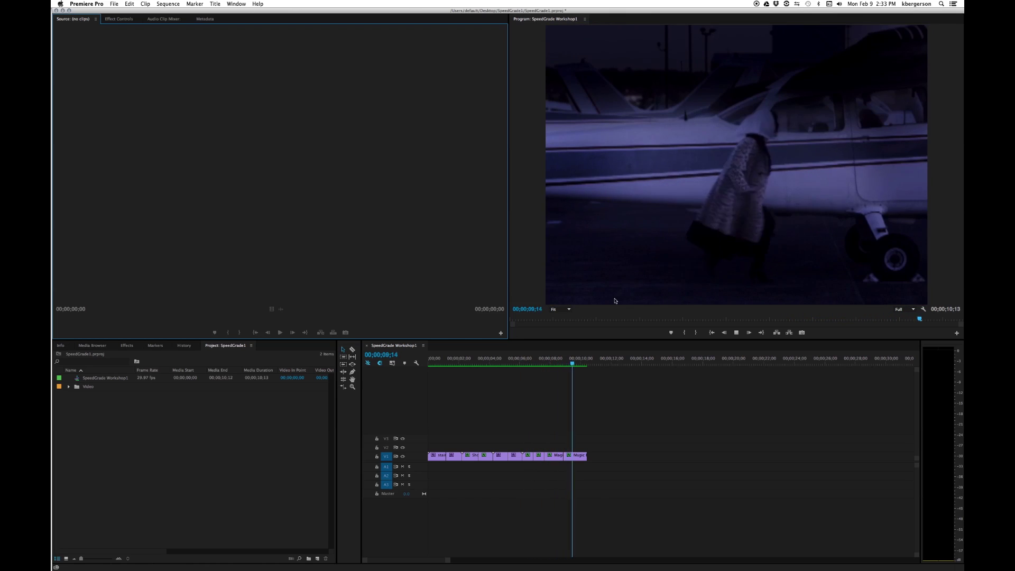
Return to 00;00;01;23, select the second stair jump clip, and examine its Lumetri effect in the effect settings
left_click_drag(587, 364, 456, 401)
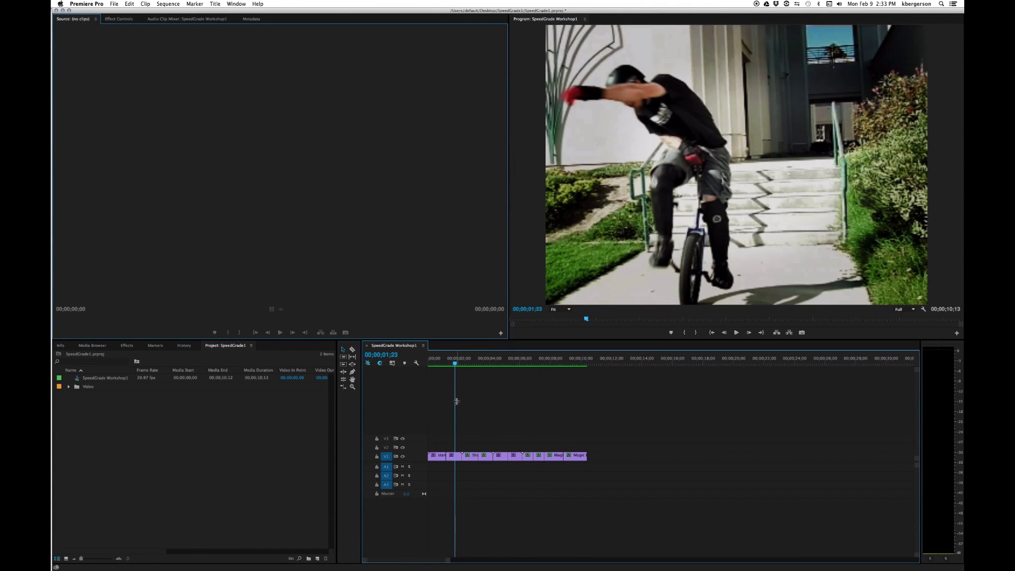
left_click(457, 457)
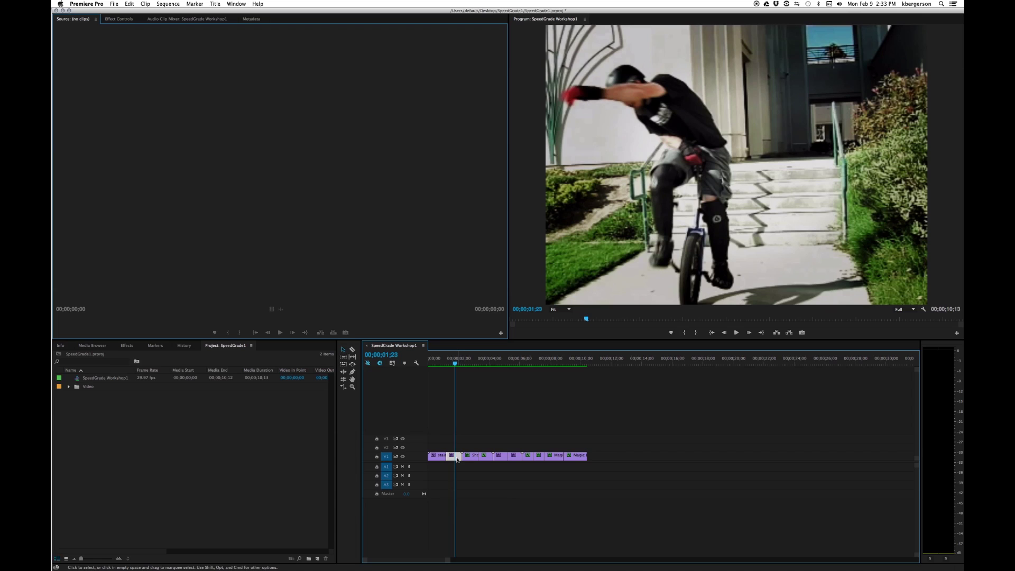
left_click(118, 18)
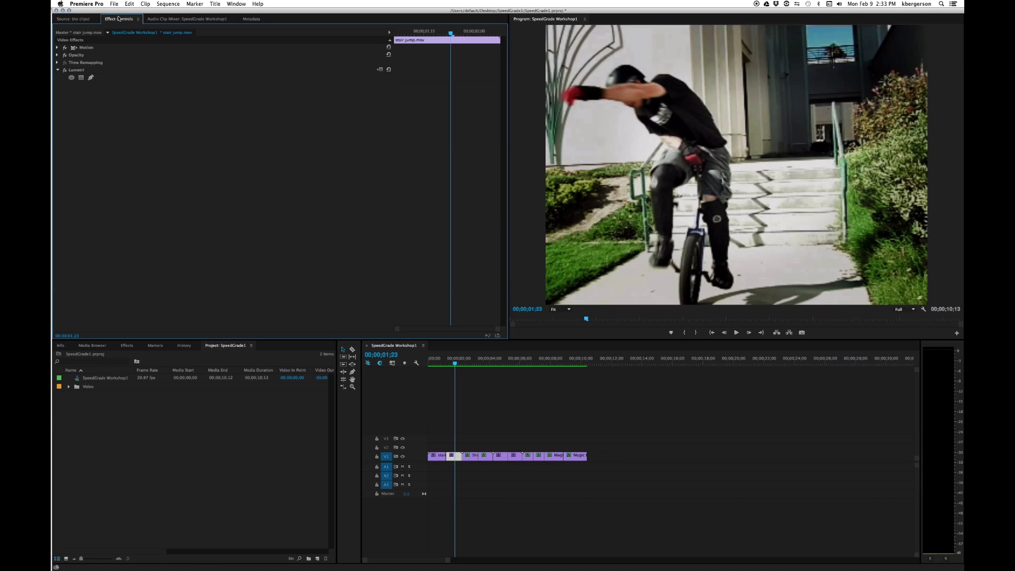
left_click(76, 72)
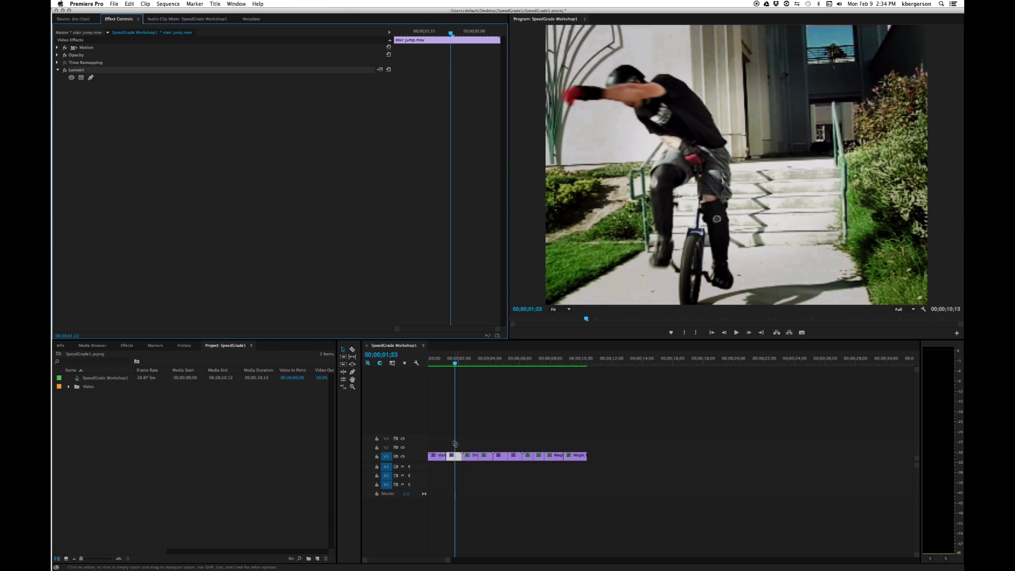
Stack two copies of the second stair jump clip on V2 and V1, and close the gap left after them on V1
left_click_drag(451, 458, 451, 450)
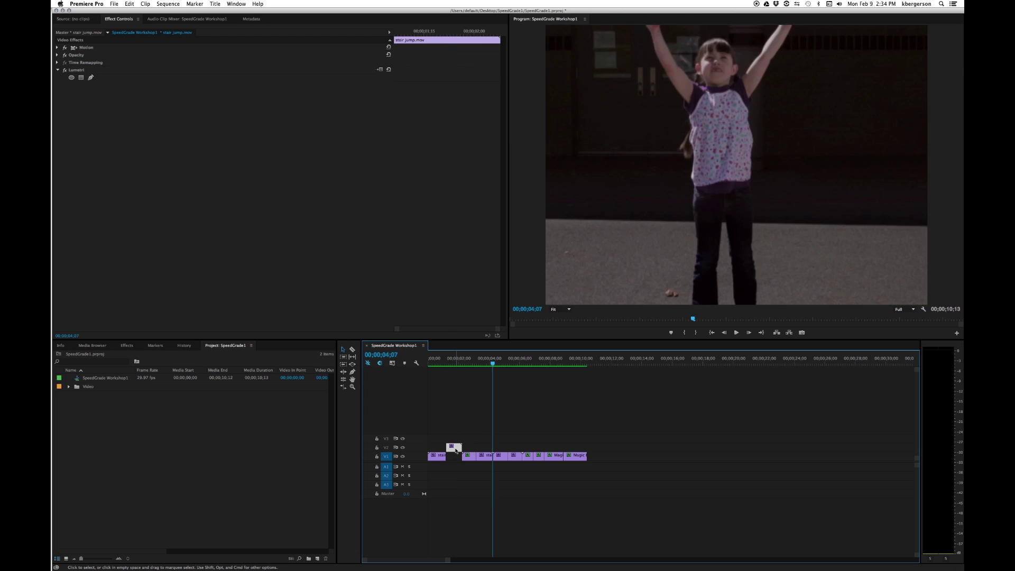
key("Up")
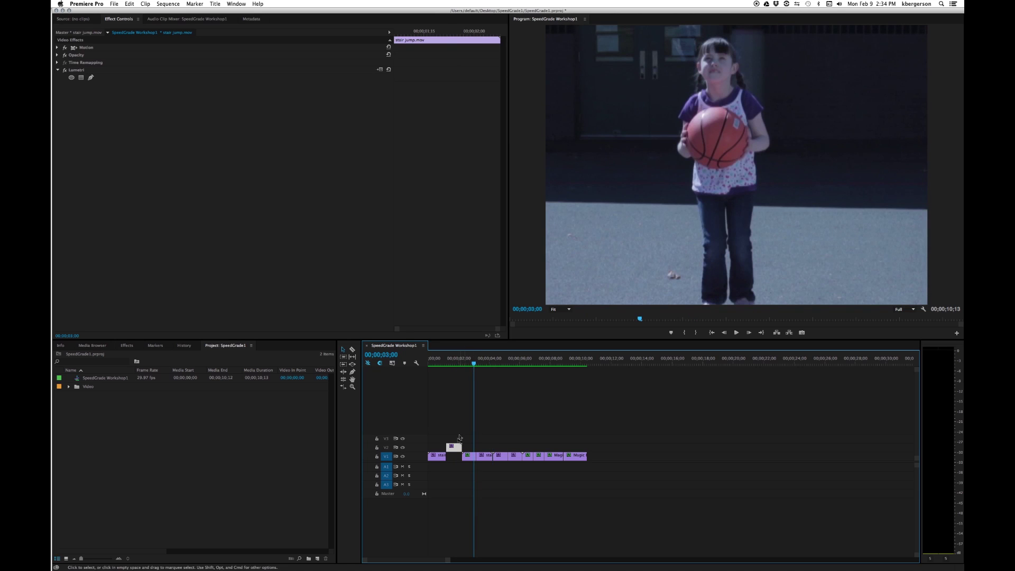
left_click(469, 449)
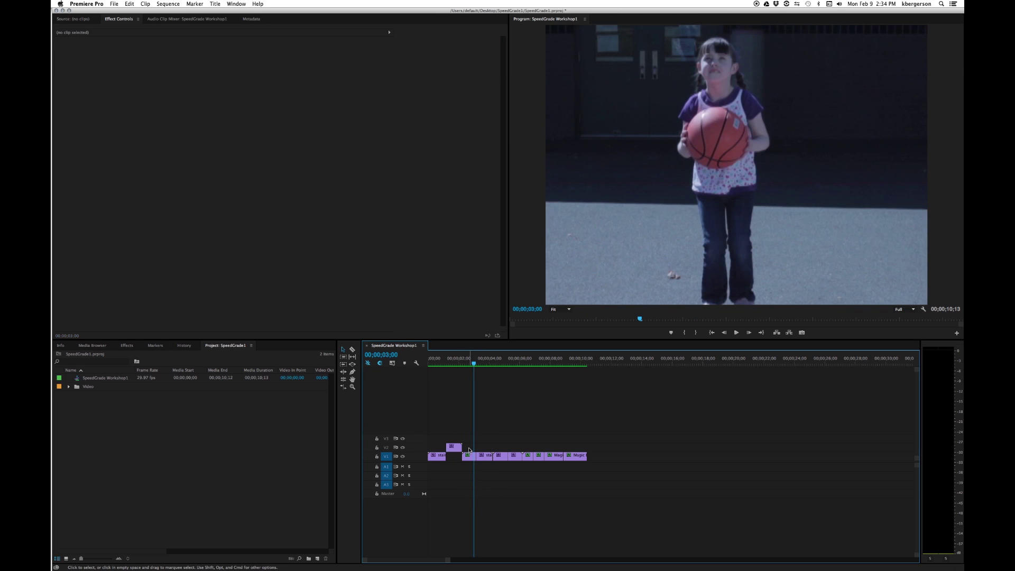
key("Down")
left_click_drag(481, 456, 458, 462)
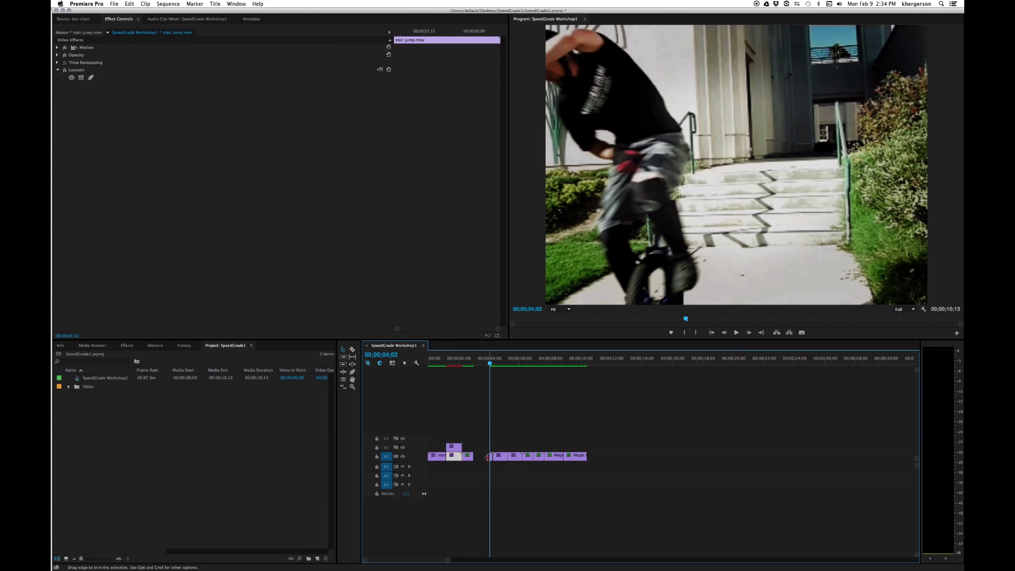
left_click_drag(491, 457, 470, 458)
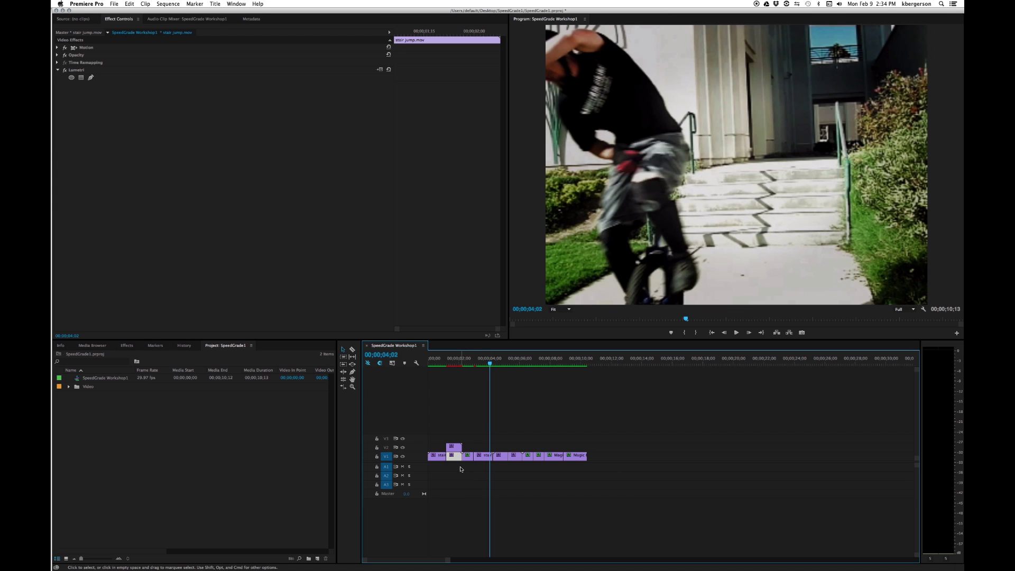
Select the stair jump clip on V2, enlarge its track, and expand the clip's Motion and Opacity settings
left_click(453, 447)
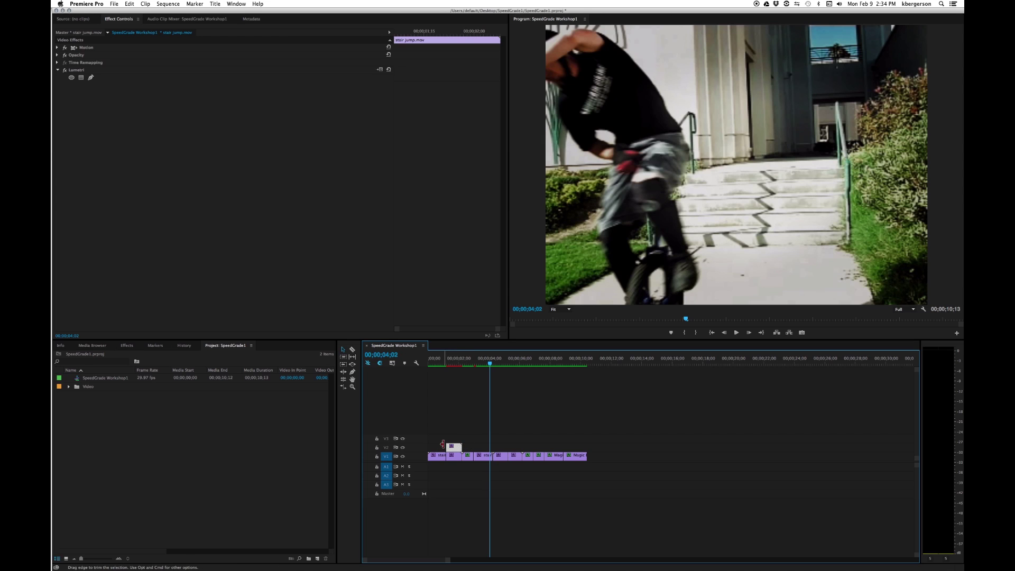
left_click_drag(420, 444, 404, 447)
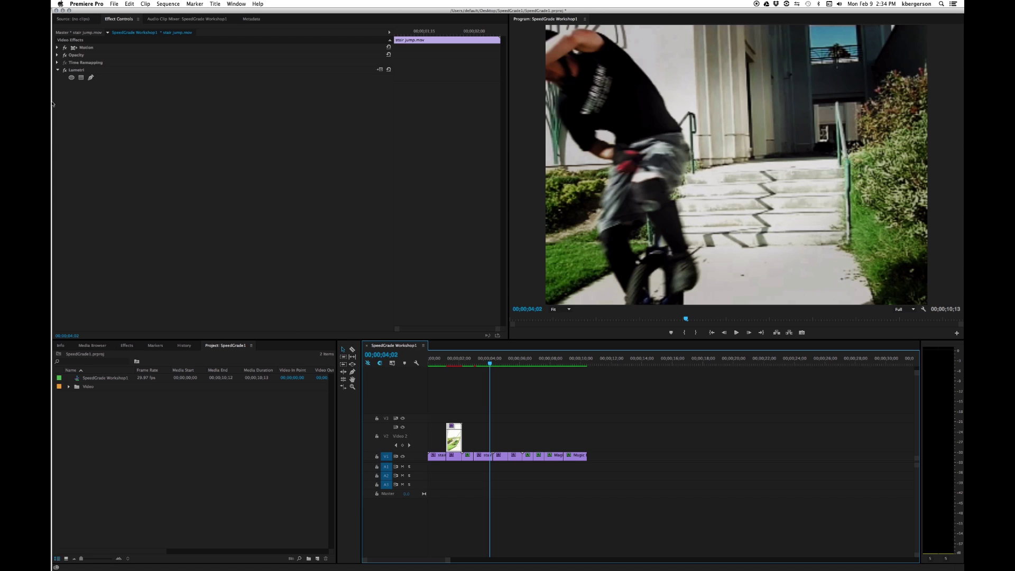
left_click(57, 47)
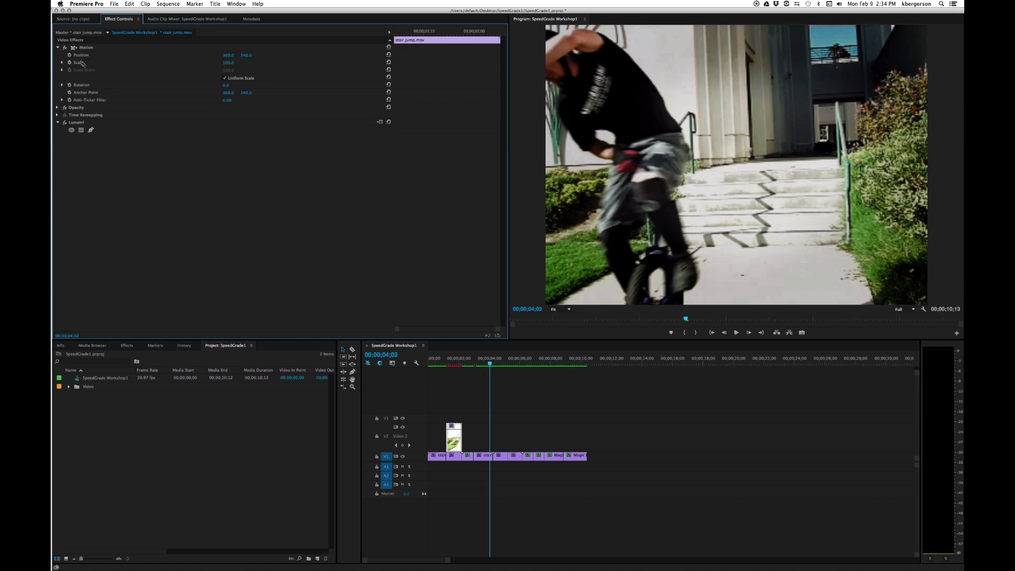
left_click(57, 107)
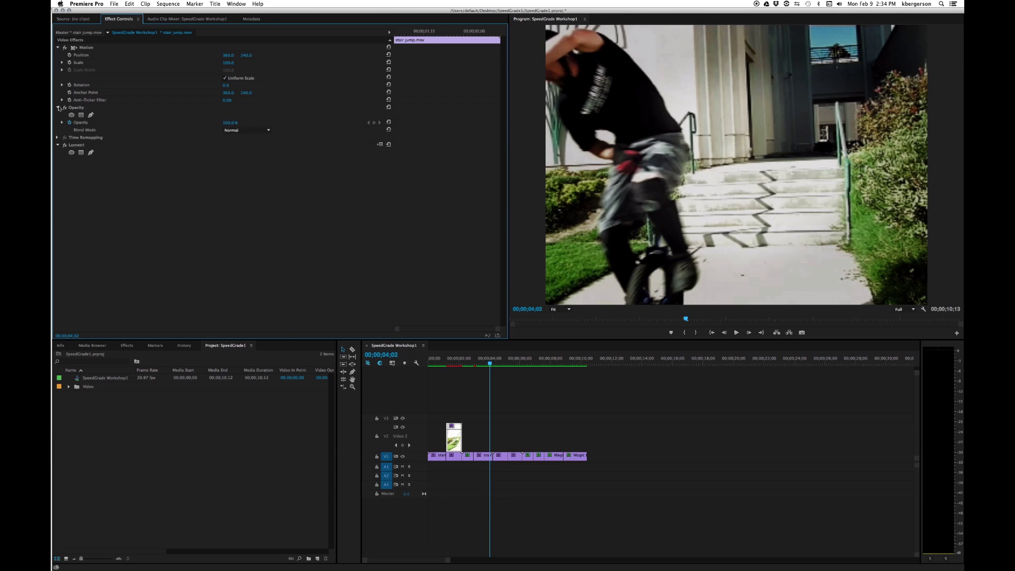
Try opacity values of 26% and 50% on the V2 stair jump clip
left_click(229, 123)
type("26")
key("Return")
left_click(227, 123)
type("100")
type("50")
key("Return")
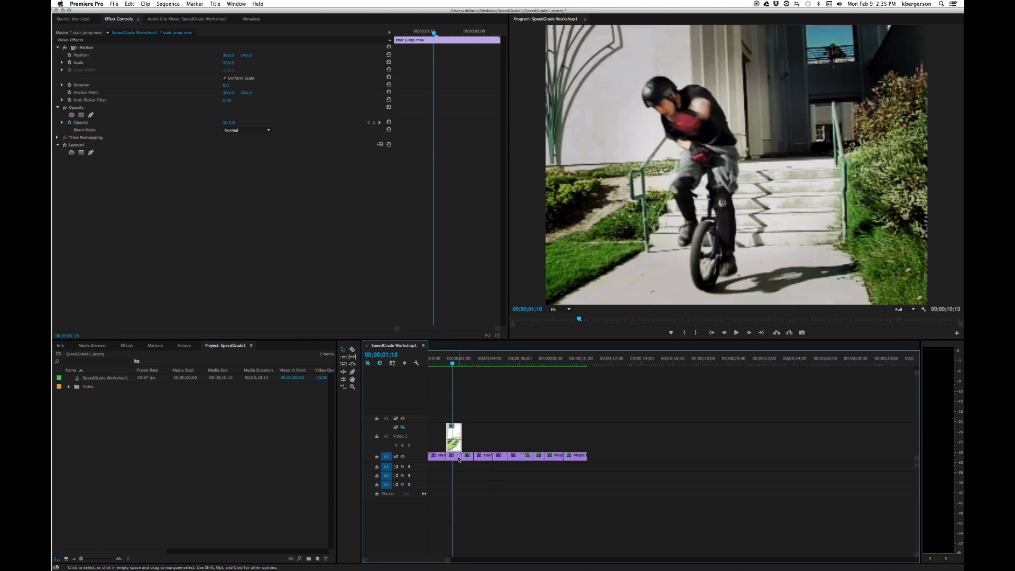
Turn off Lumetri on the V1 stair jump clip and raise the V2 copy's opacity line to 100%
left_click(458, 459)
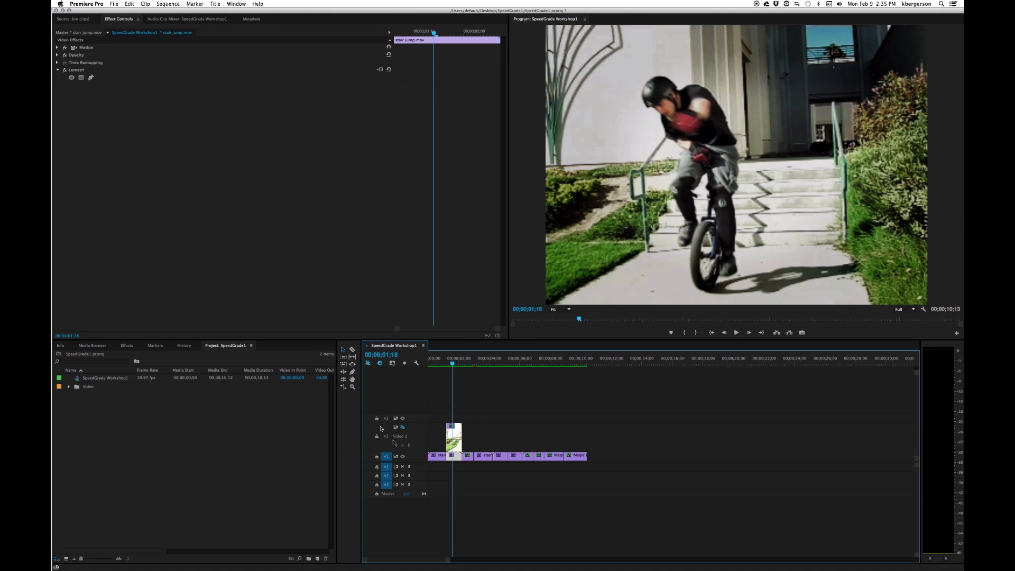
left_click(64, 70)
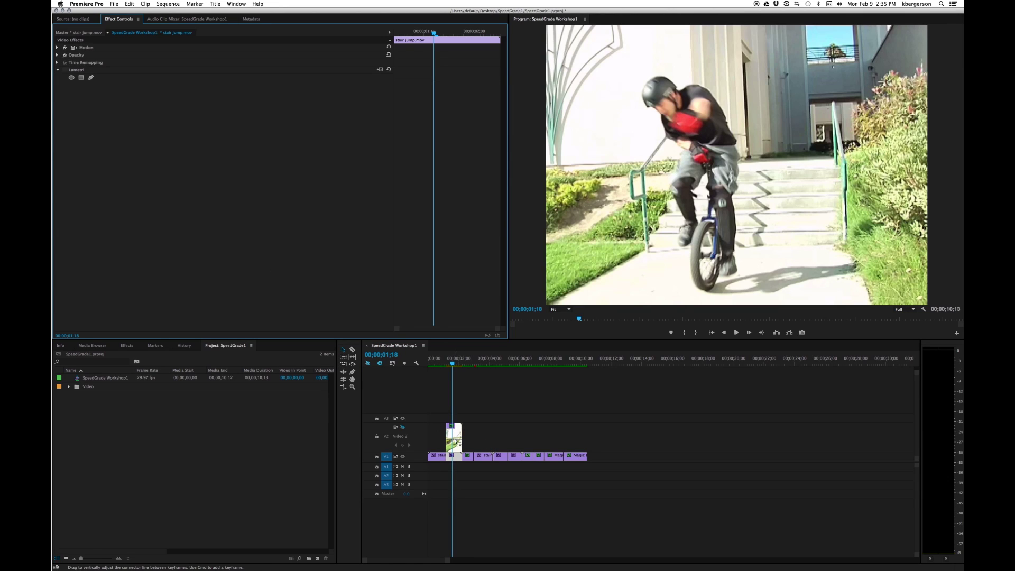
left_click_drag(457, 441, 457, 433)
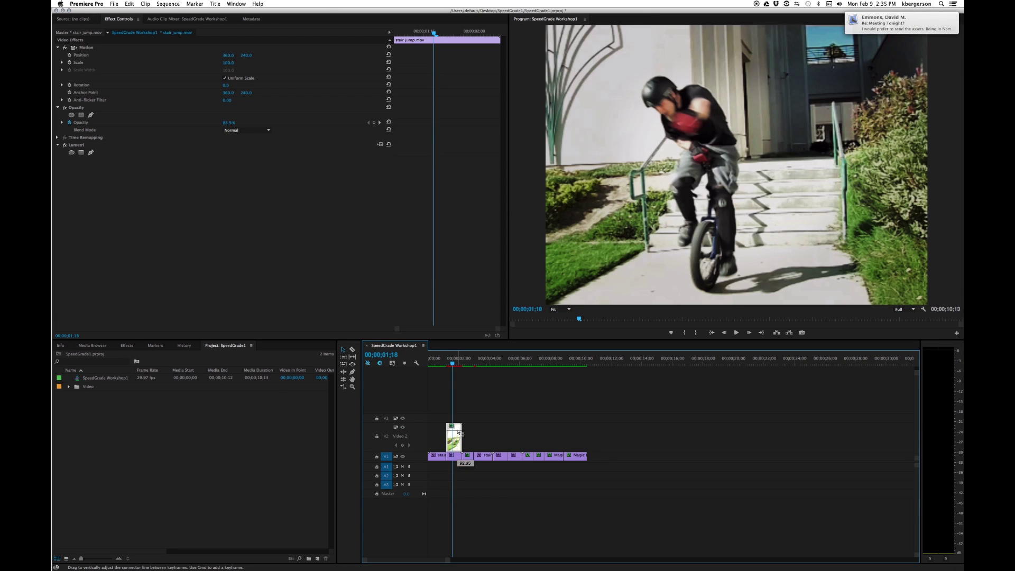
left_click_drag(457, 428, 458, 425)
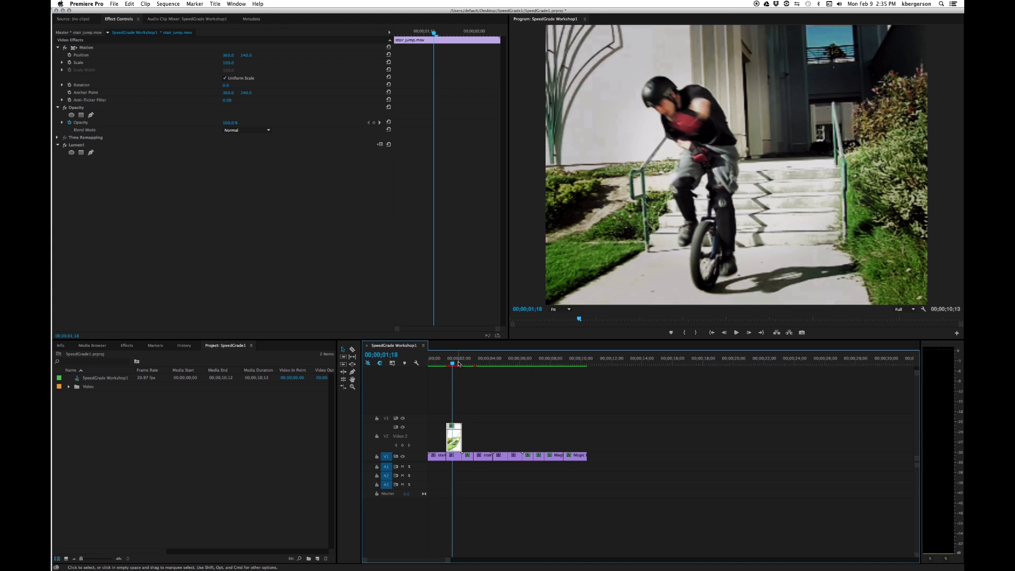
At 00;00;02;00, lower the opacity of the V2 stair jump clip to blend its grade with the ungraded copy below
left_click_drag(453, 363, 459, 371)
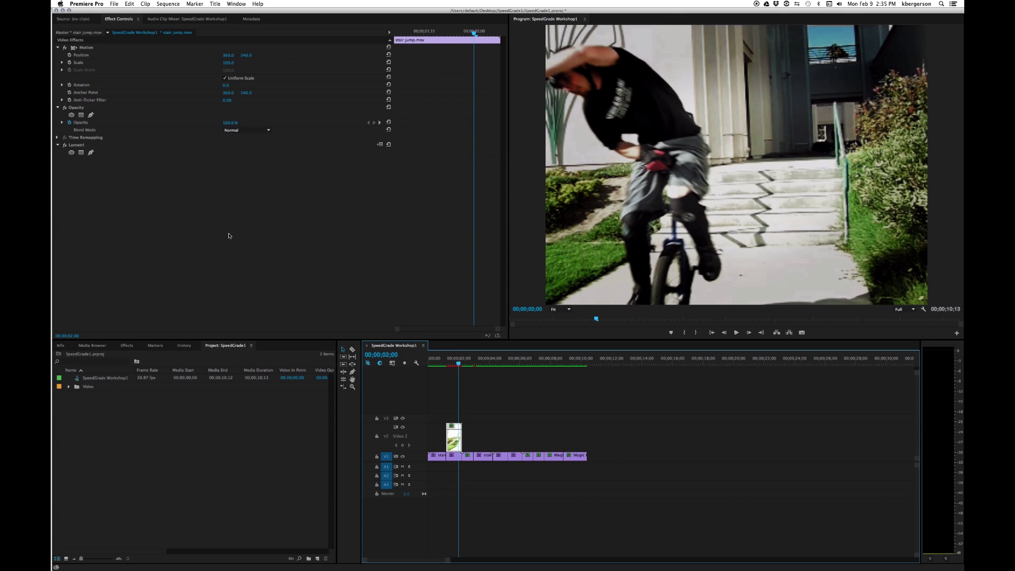
left_click_drag(227, 123, 211, 123)
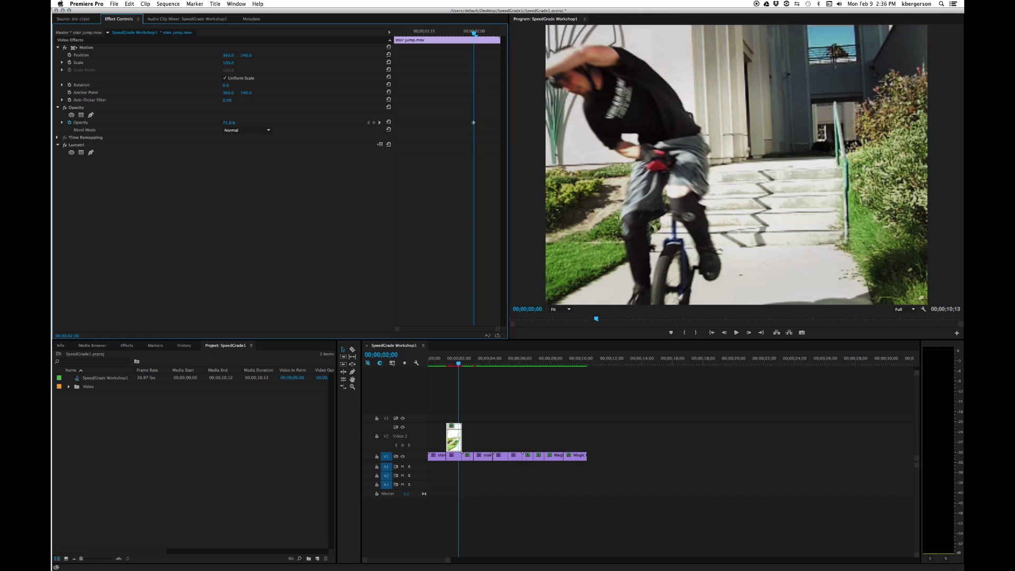
left_click_drag(213, 123, 213, 123)
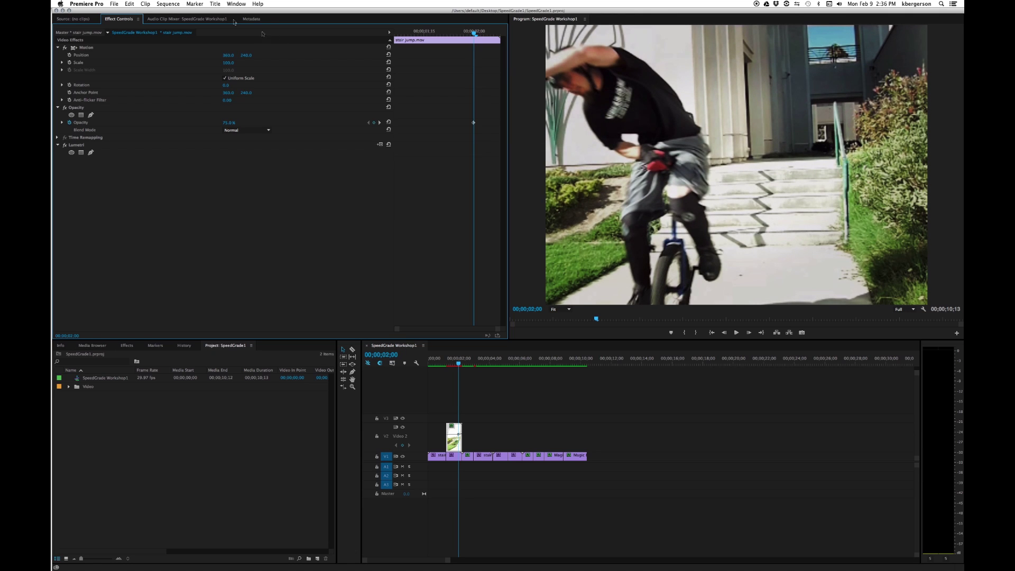
Render the sequence's effects again with the blended stair jump clips and play back the sequence
left_click(177, 4)
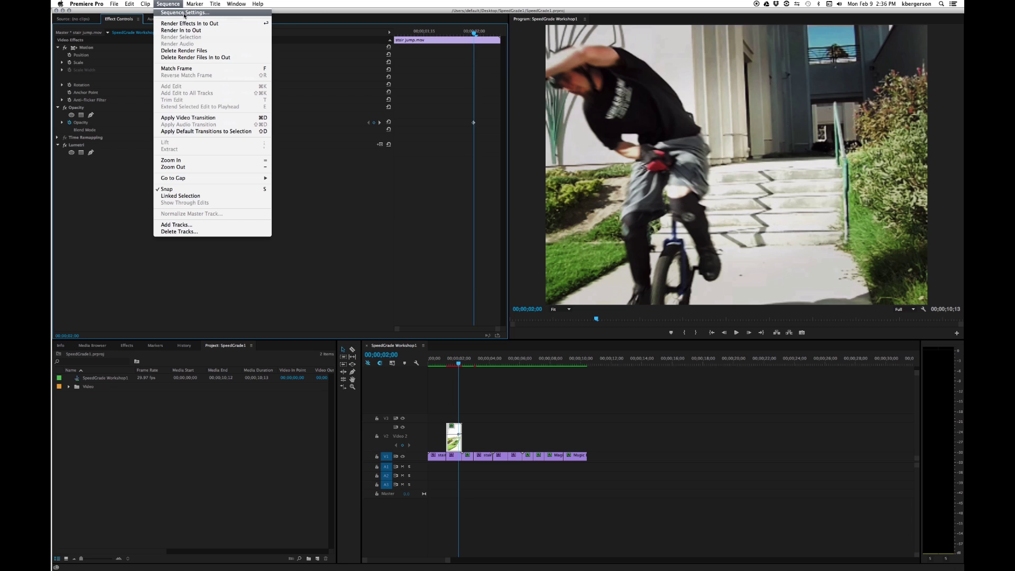
left_click(185, 24)
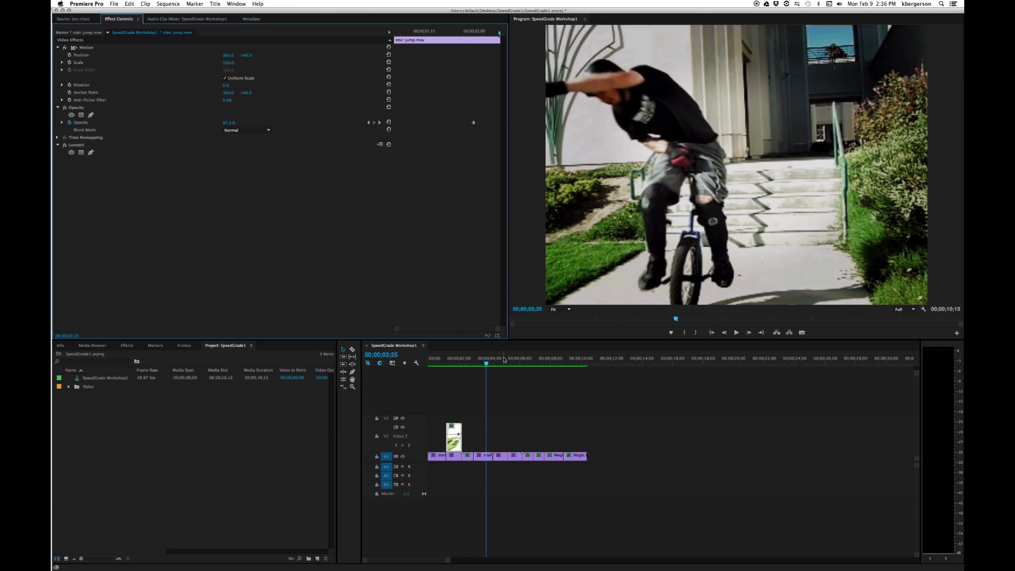
left_click(479, 361)
key("space")
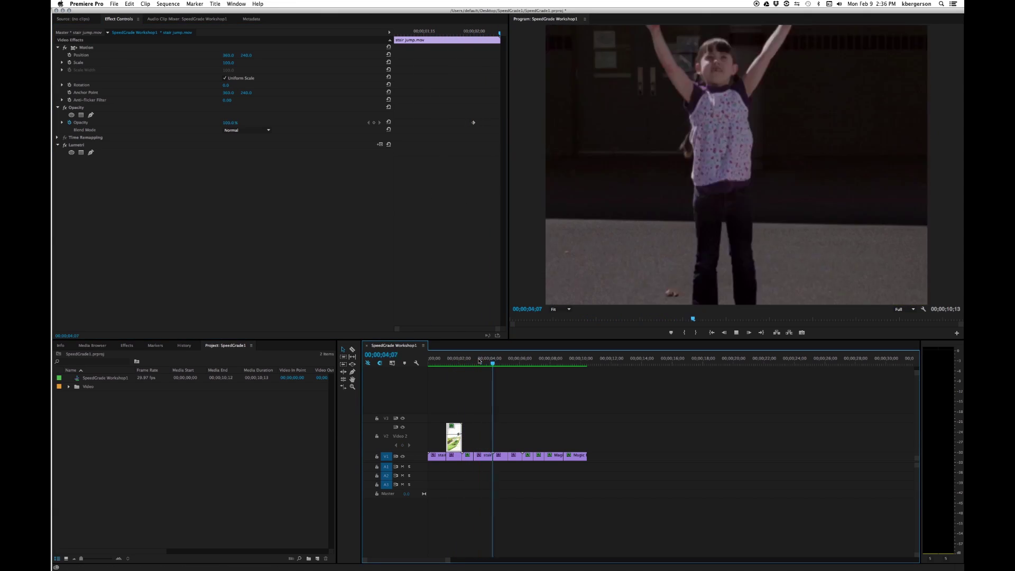
key("space")
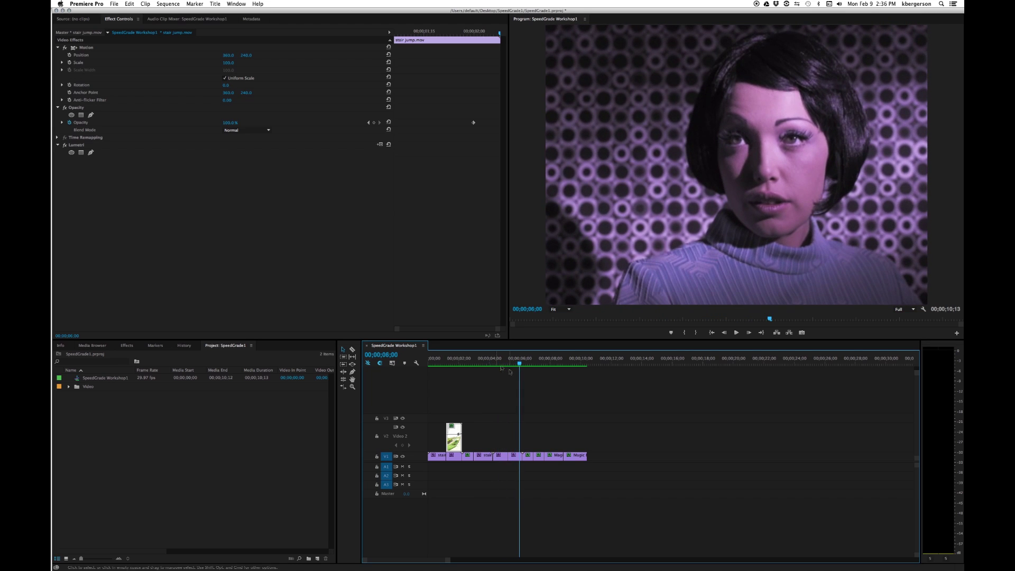
Select the Magic Bullet close-up clip of the woman at 00;00;05;26 and send the saved project to SpeedGrade through Direct Link
left_click(515, 365)
left_click_drag(515, 364, 518, 364)
left_click(513, 457)
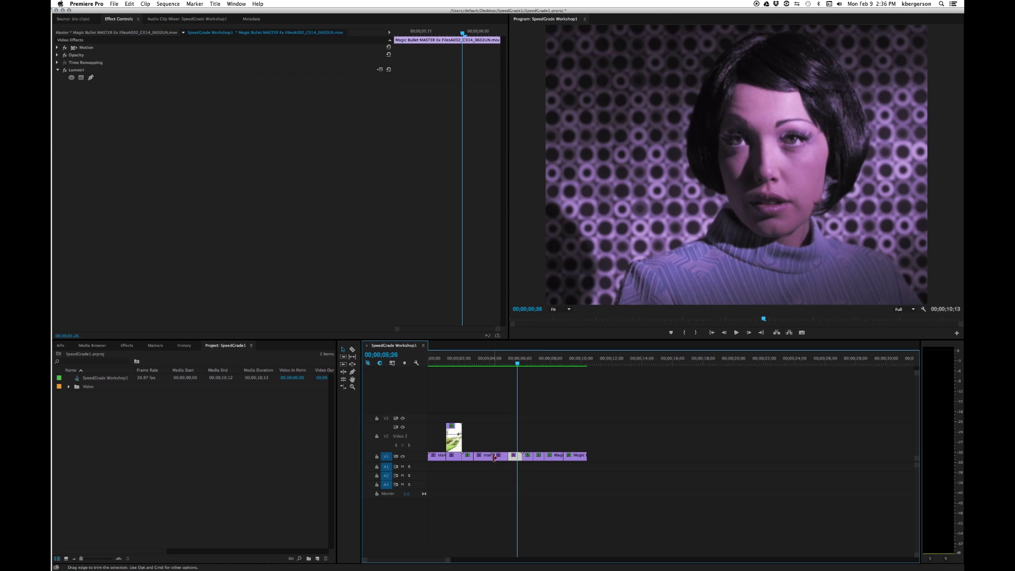
left_click(493, 458)
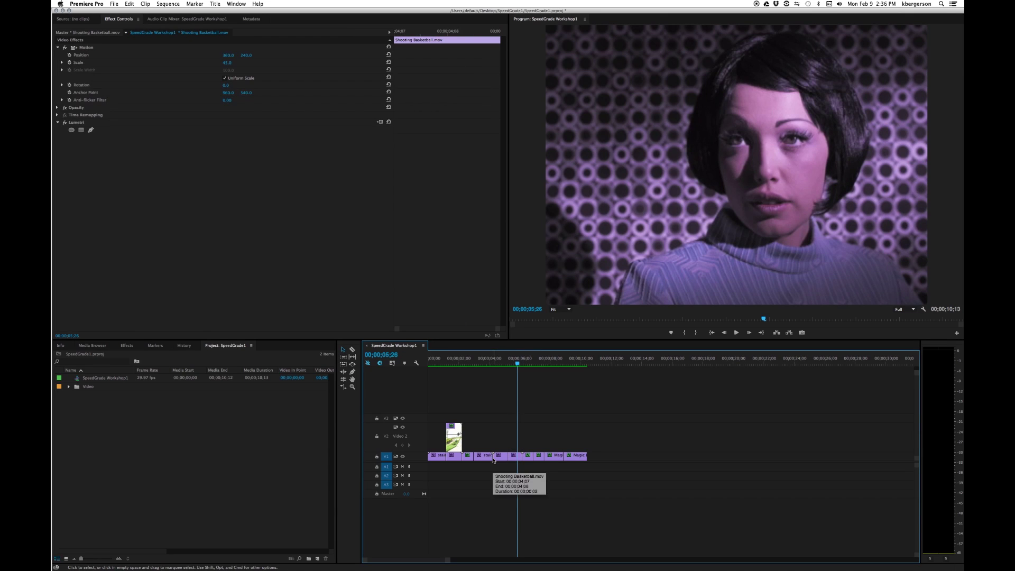
left_click(492, 459)
left_click(515, 455)
key("=")
left_click(113, 4)
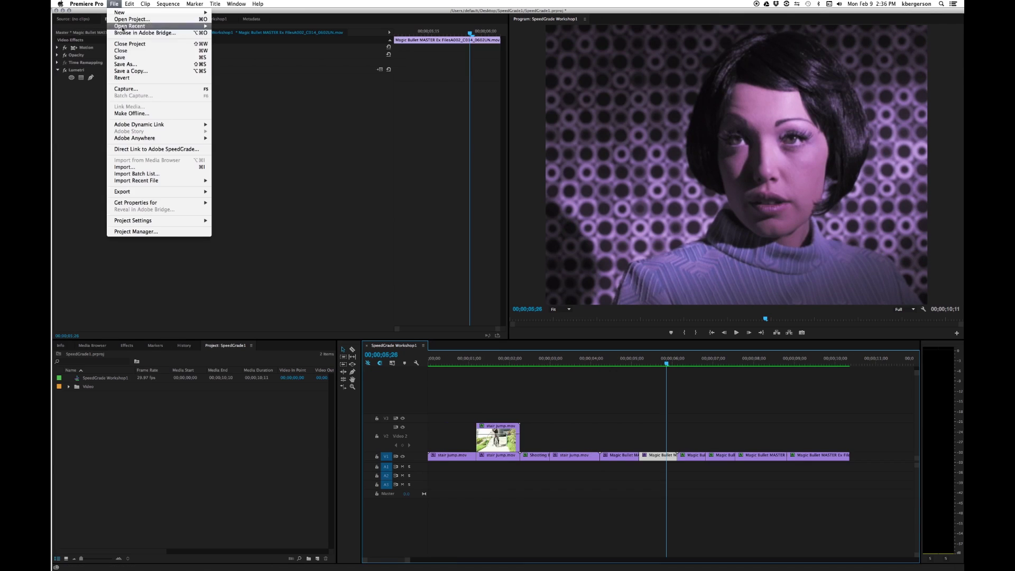
left_click(143, 150)
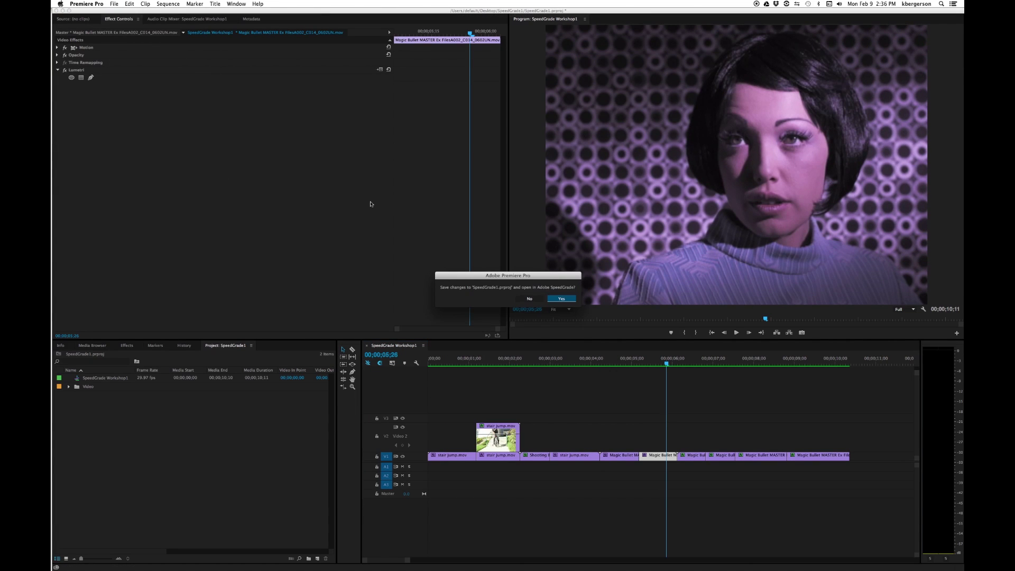
left_click(555, 301)
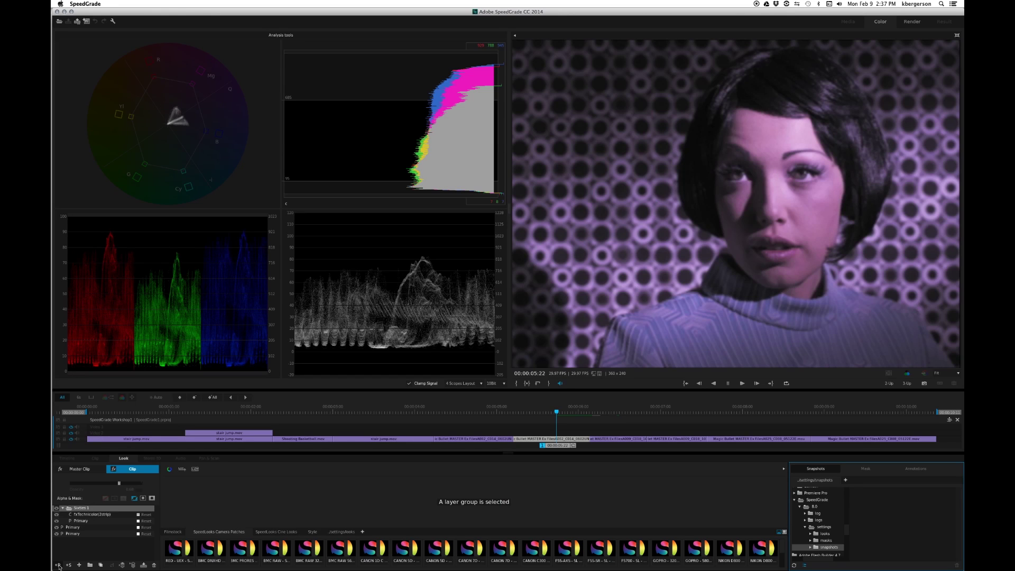
Add a Primary layer above the close-up's existing grade, warm its overall temperature slightly and compare the image with the layer off and on
left_click(58, 565)
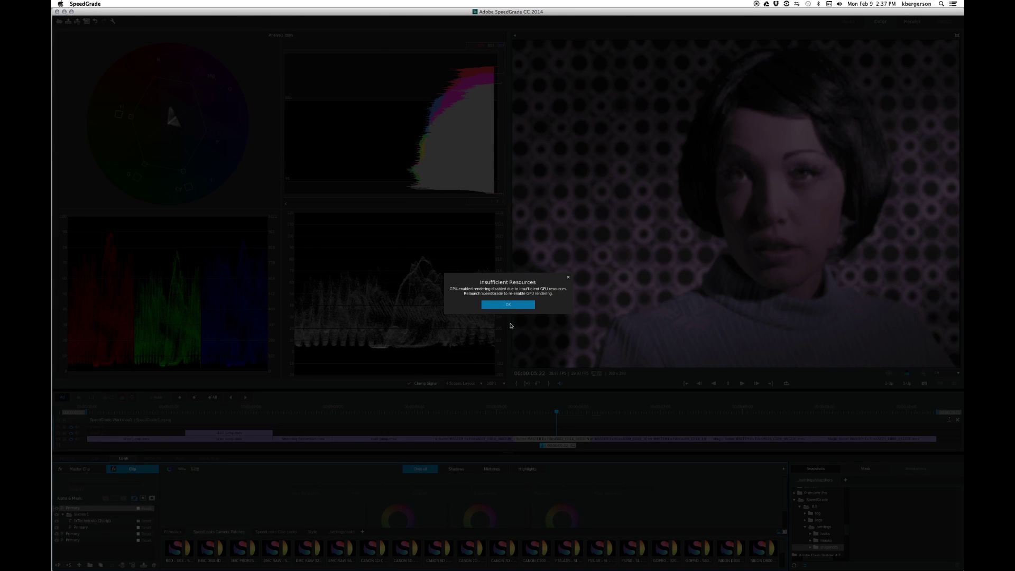
left_click(508, 305)
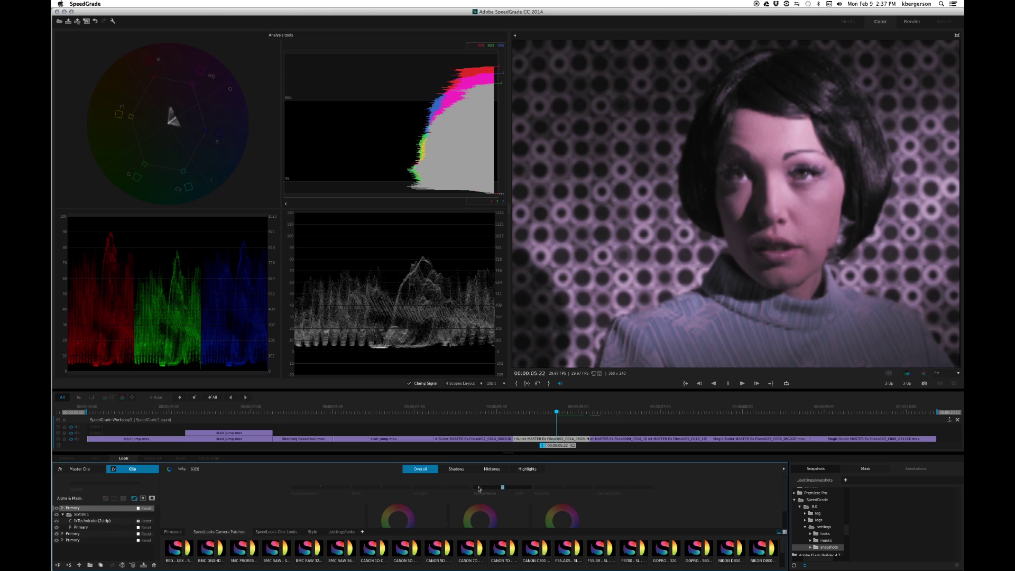
left_click_drag(501, 489, 500, 490)
left_click(57, 509)
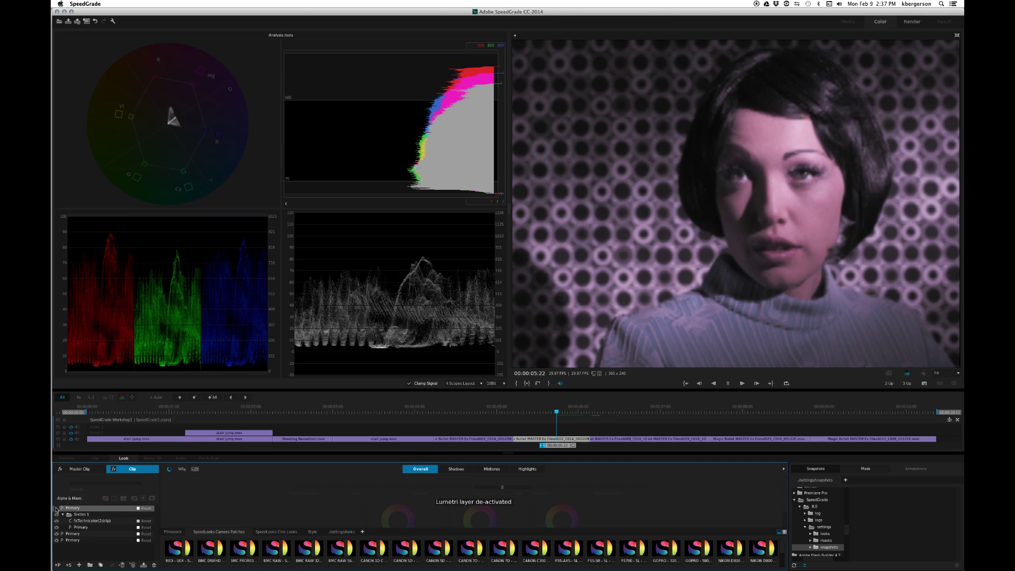
left_click(57, 508)
left_click(58, 508)
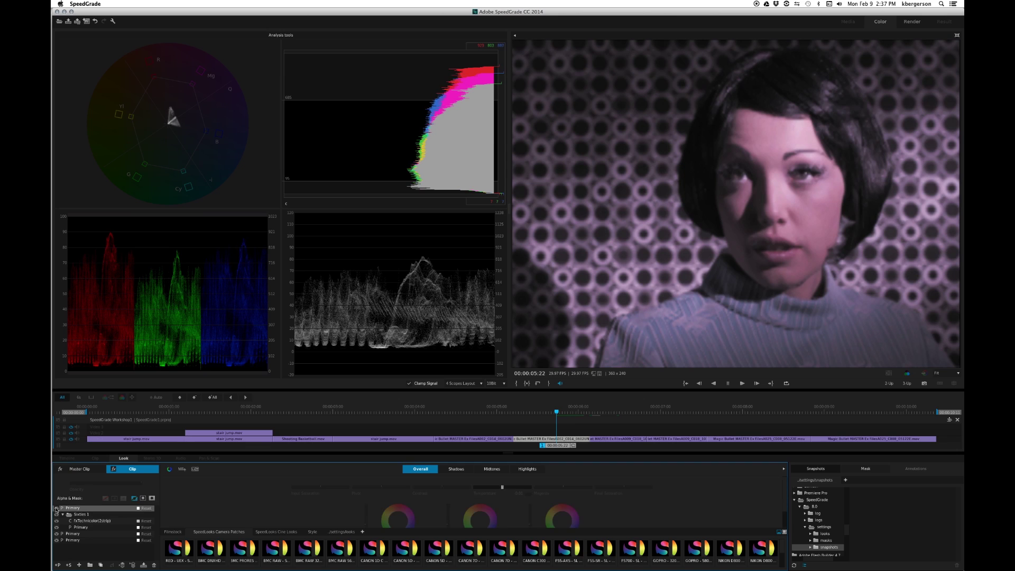
left_click(57, 508)
left_click(58, 508)
Lower the overall magenta slightly on the close-up's uppermost Primary layer and compare the image with the layer off and on
left_click(608, 412)
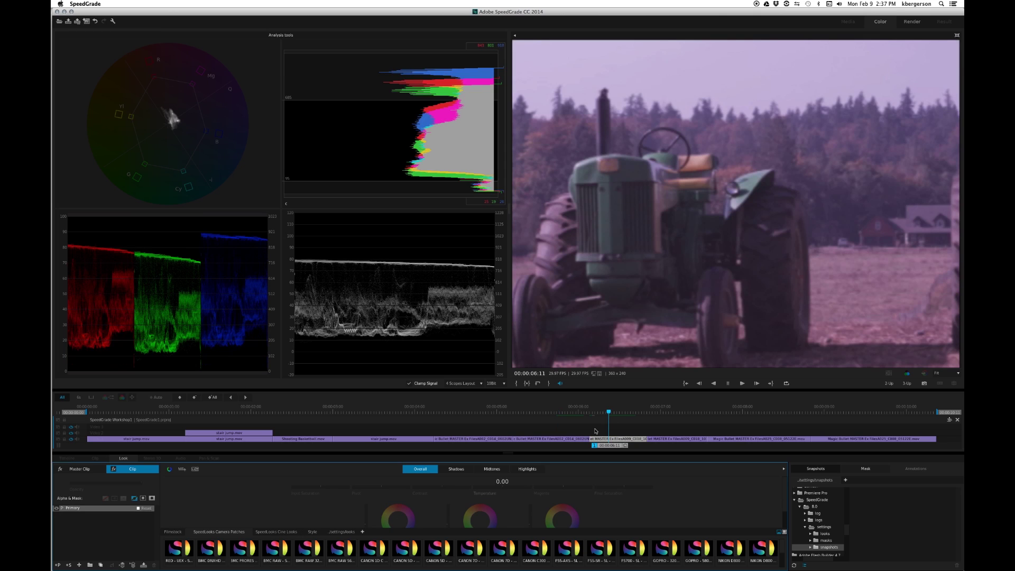
left_click(556, 412)
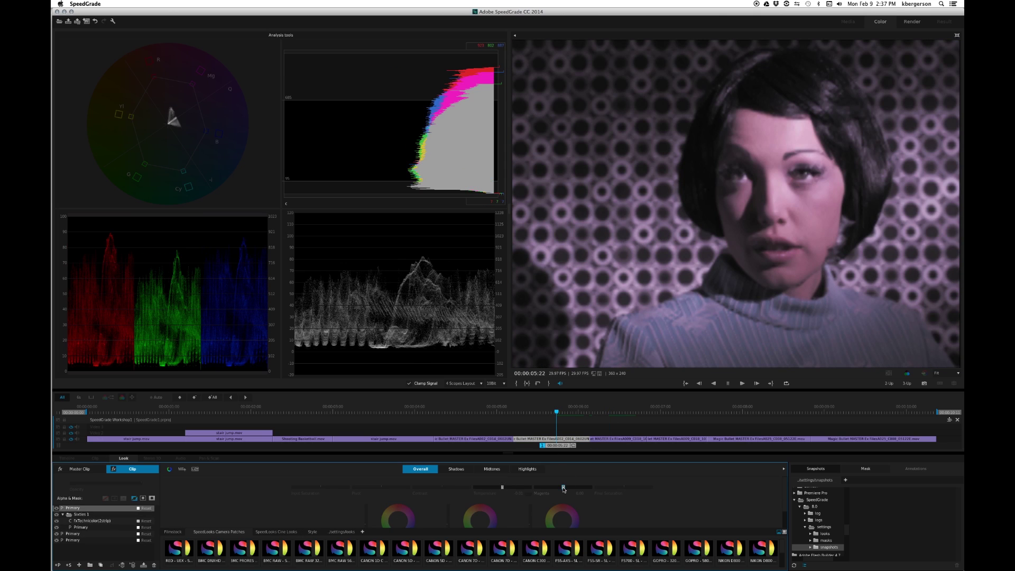
left_click(563, 486)
left_click_drag(562, 486, 561, 487)
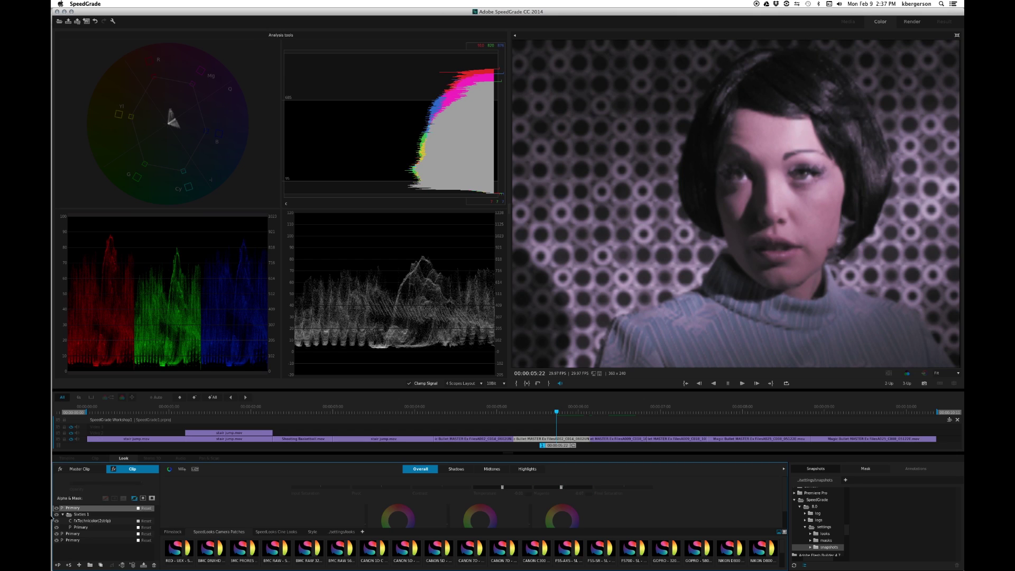
left_click(55, 509)
left_click(55, 509)
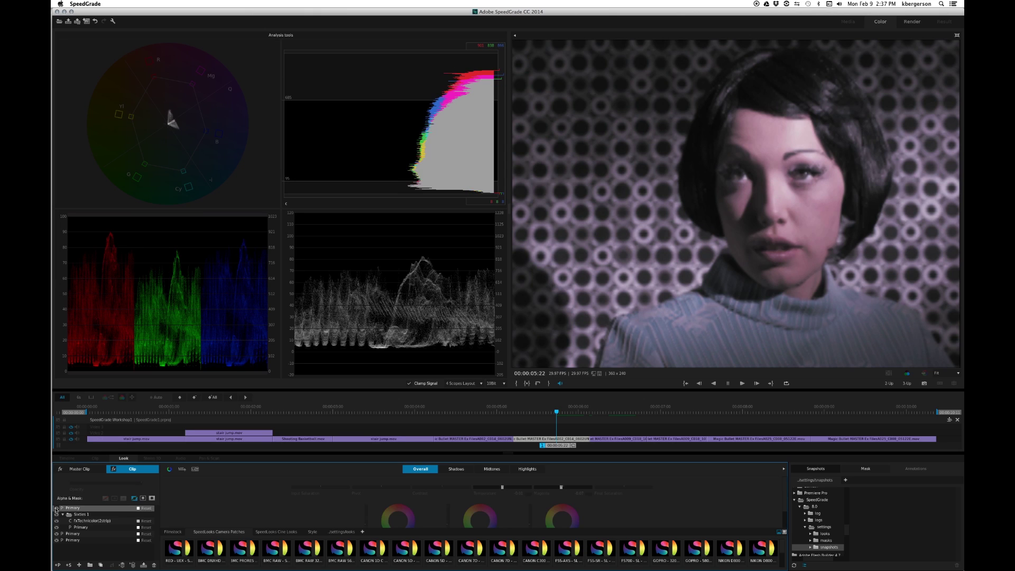
left_click(55, 509)
left_click(55, 509)
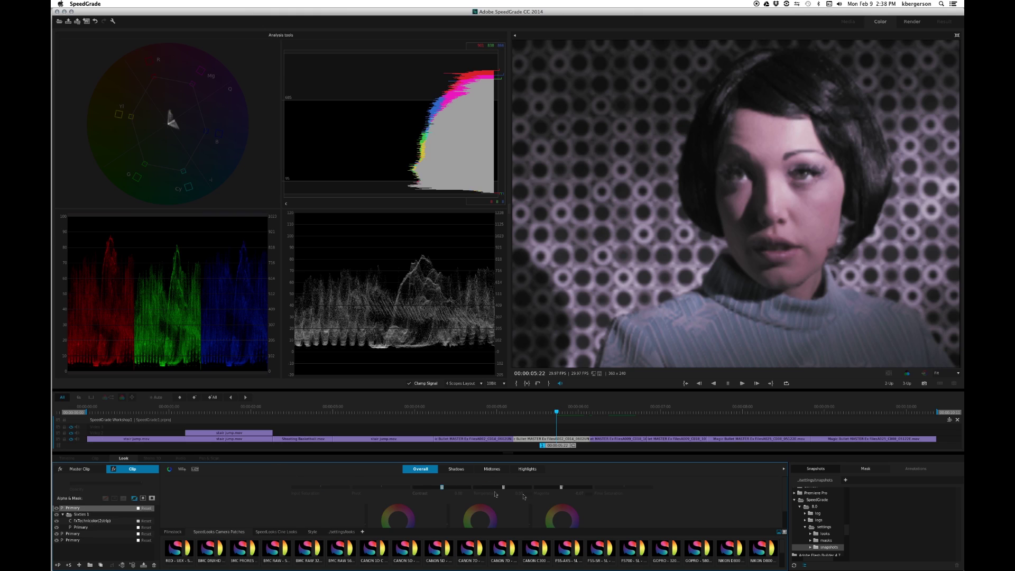
Fine-tune the magenta of the close-up's uppermost Primary layer, toggling the layer to check the color correction
left_click_drag(561, 488, 561, 487)
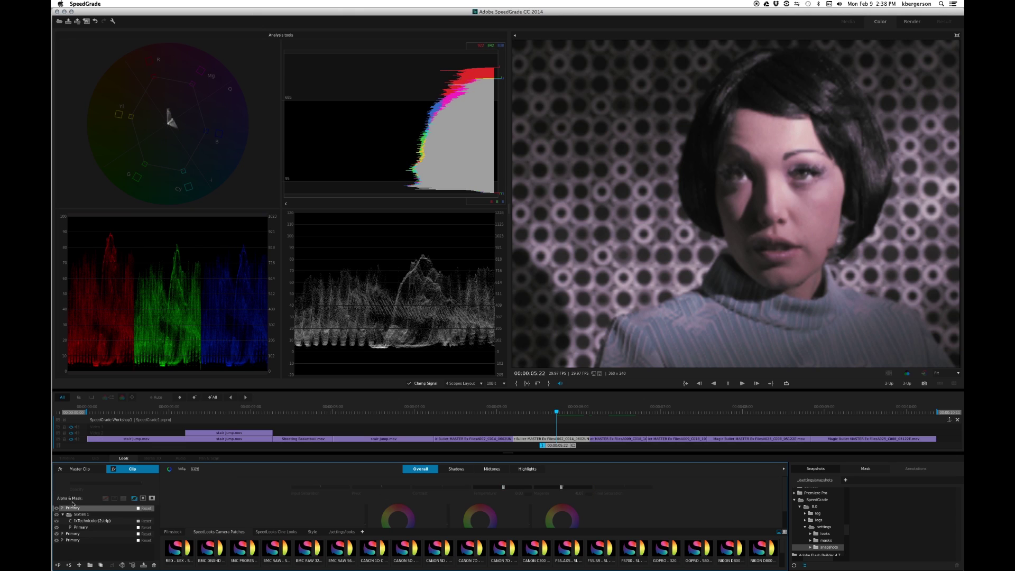
left_click(57, 507)
left_click(56, 508)
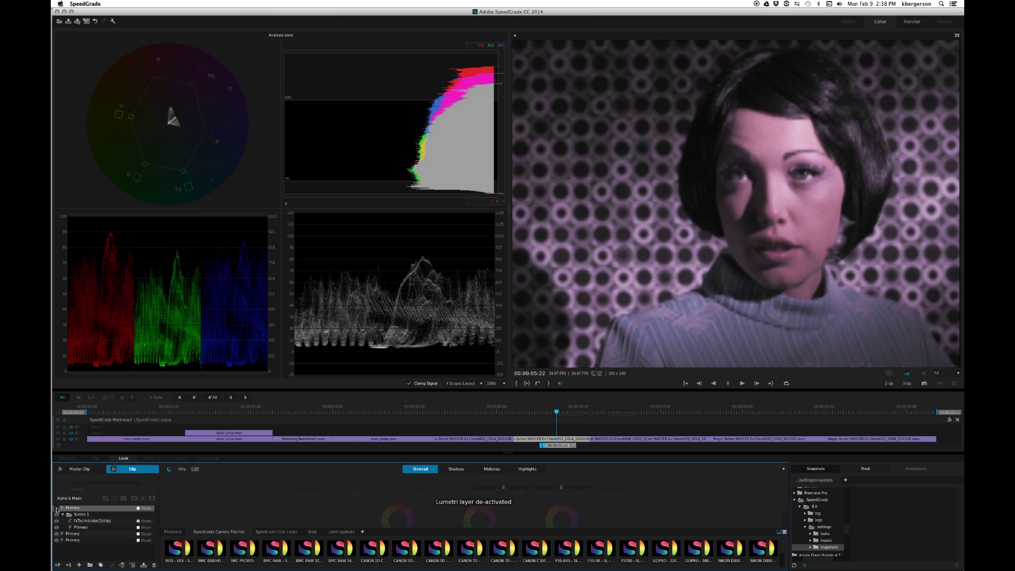
left_click(56, 509)
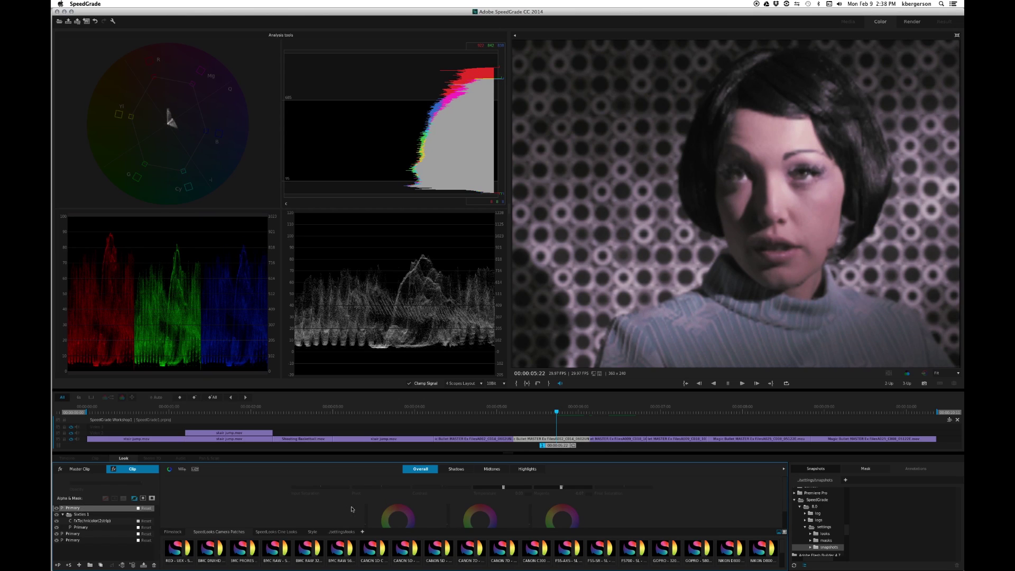
left_click_drag(561, 487, 561, 487)
left_click(57, 508)
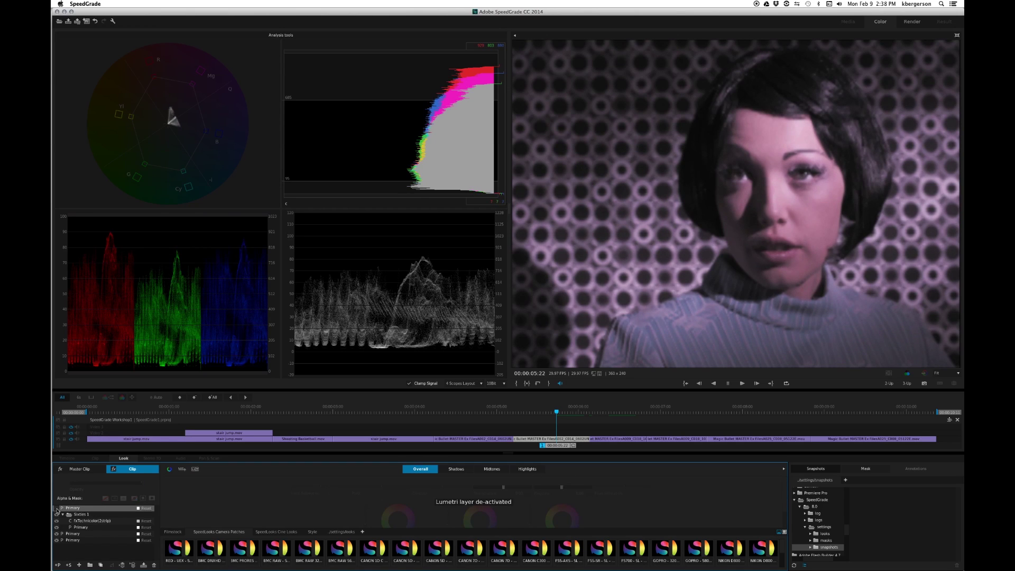
left_click(57, 508)
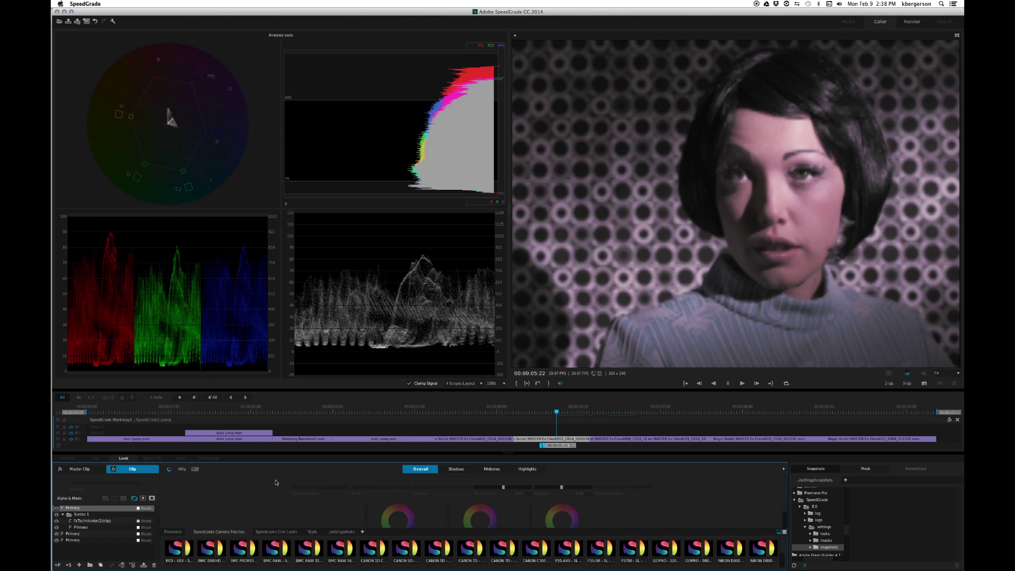
Reopen the SpeedGrade1 project in Premiere Pro, then render the sequence from In to Out and review it
left_click(56, 11)
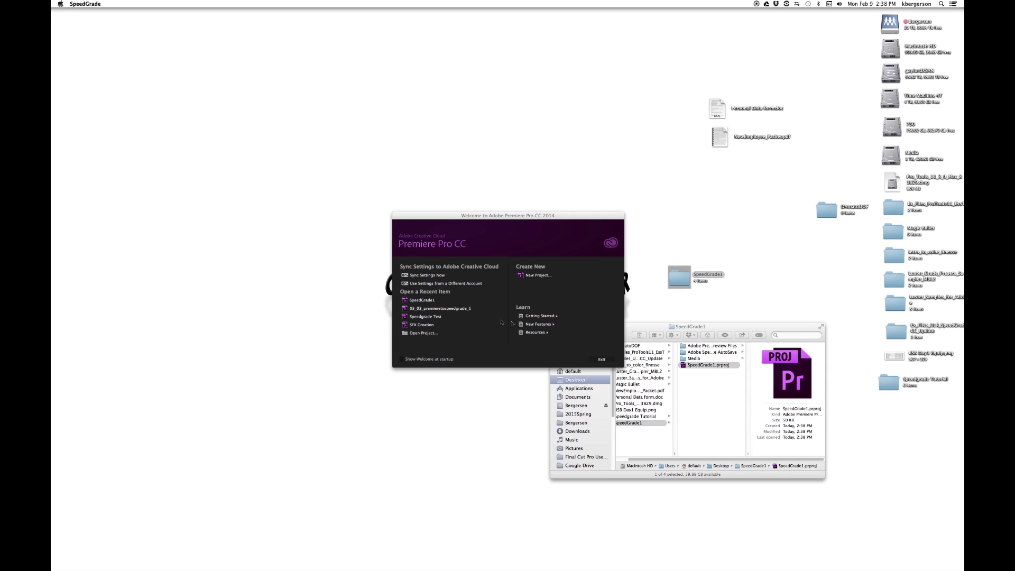
left_click(428, 299)
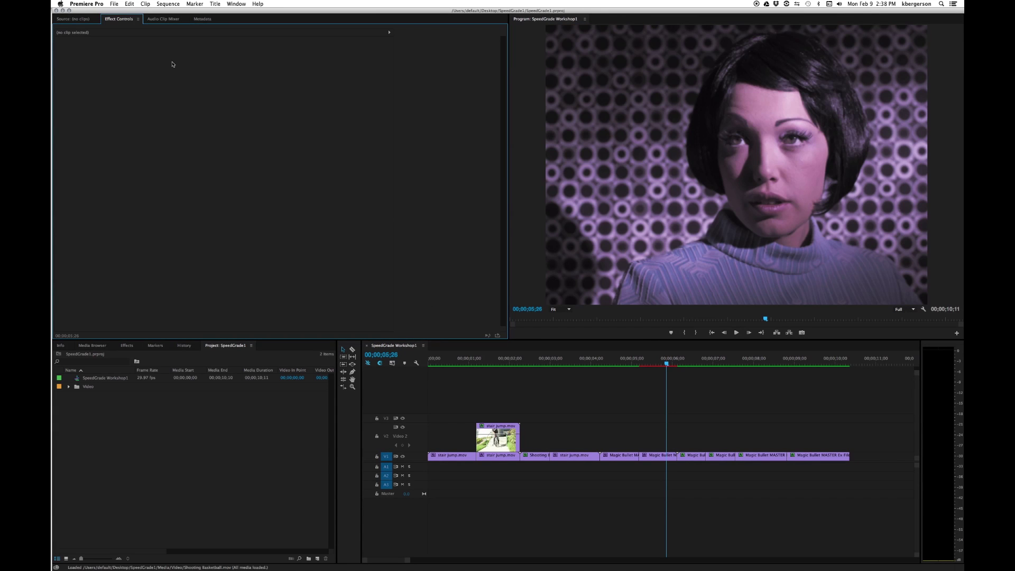
left_click(164, 4)
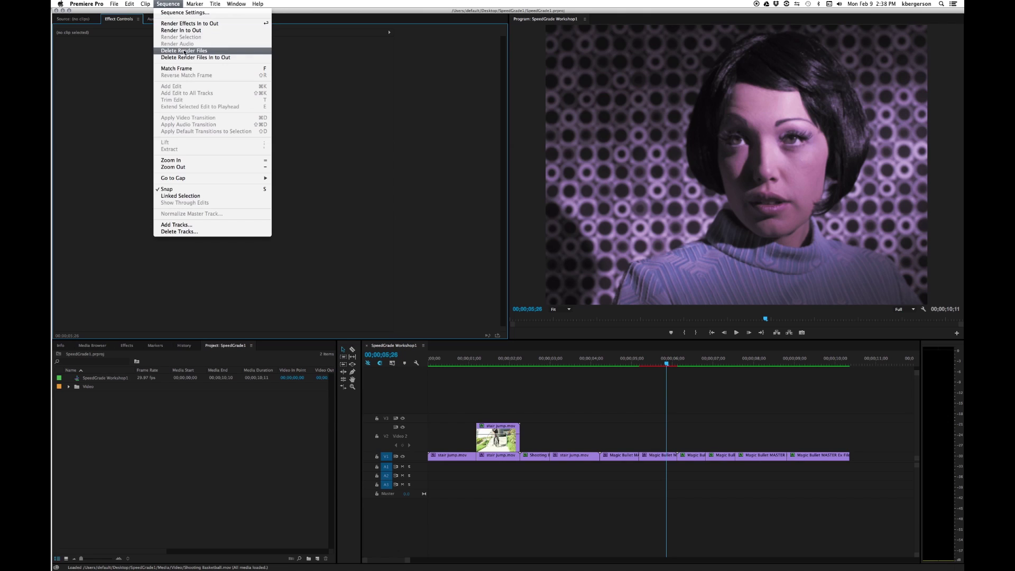
left_click(183, 30)
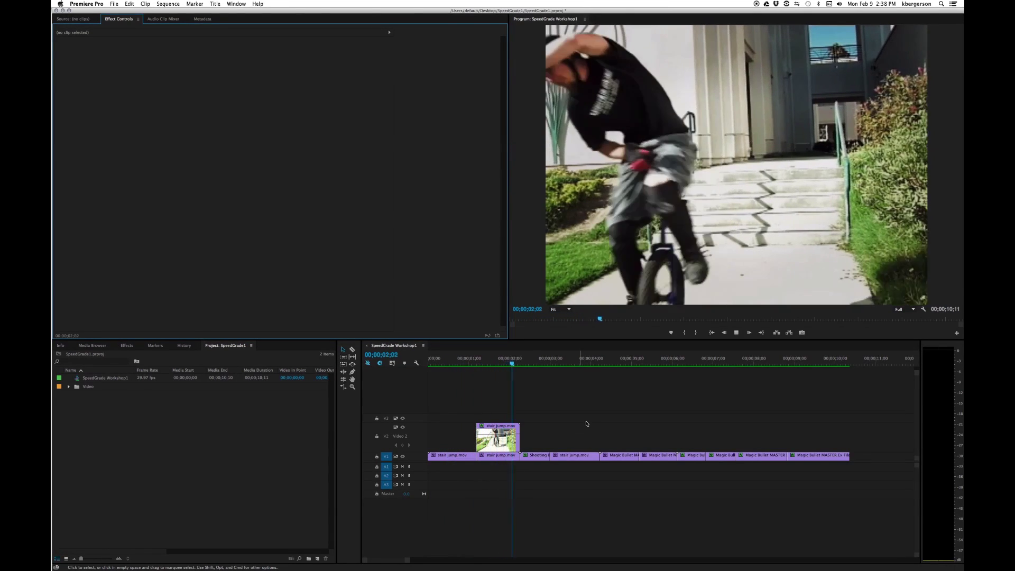
left_click(693, 360)
left_click_drag(694, 361, 608, 366)
Open the media export settings for the sequence and set the QuickTime video codec to Apple ProRes 422 (LT)
left_click(113, 4)
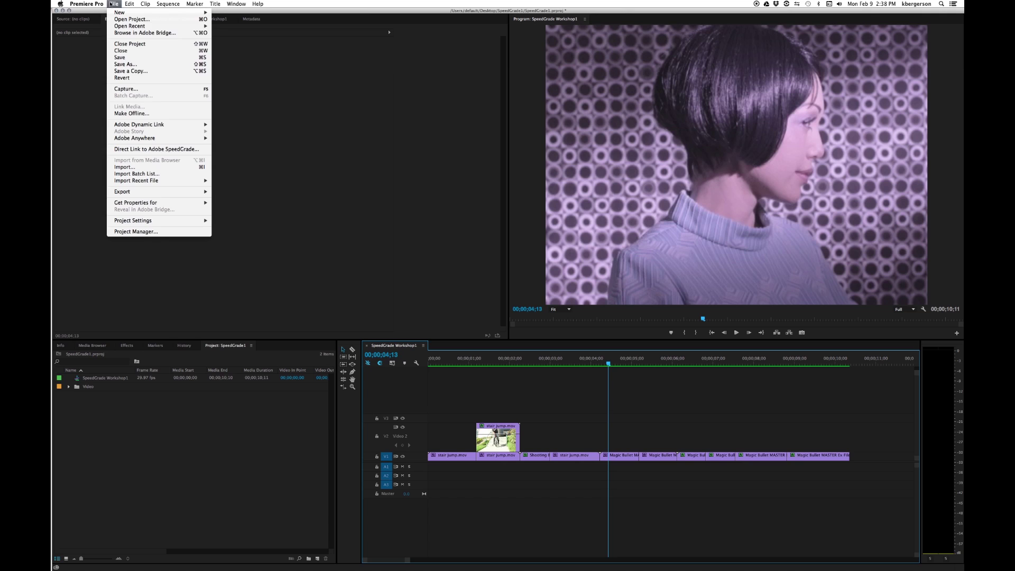
left_click(134, 193)
left_click(113, 4)
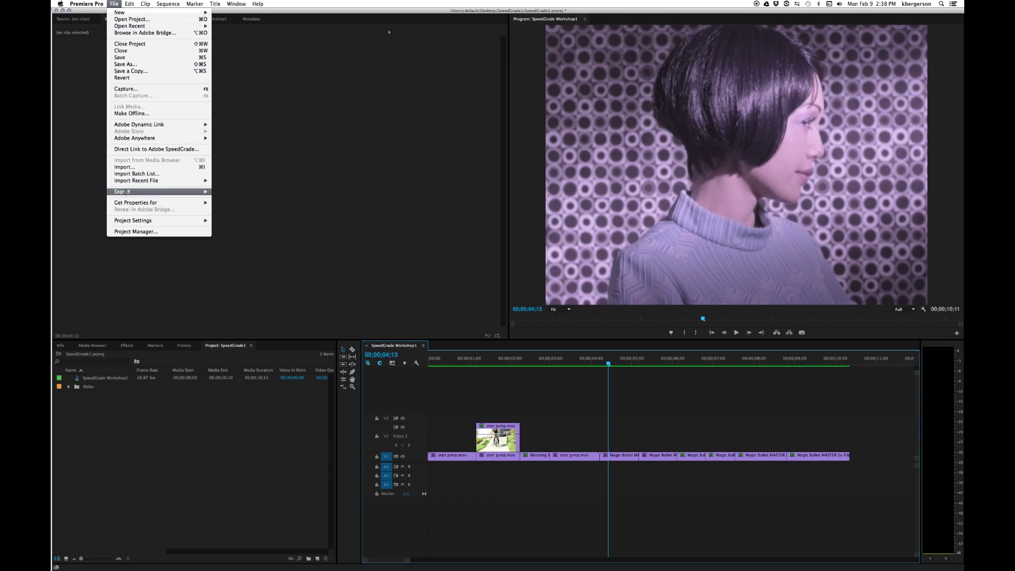
mouse_move(201, 192)
left_click(236, 193)
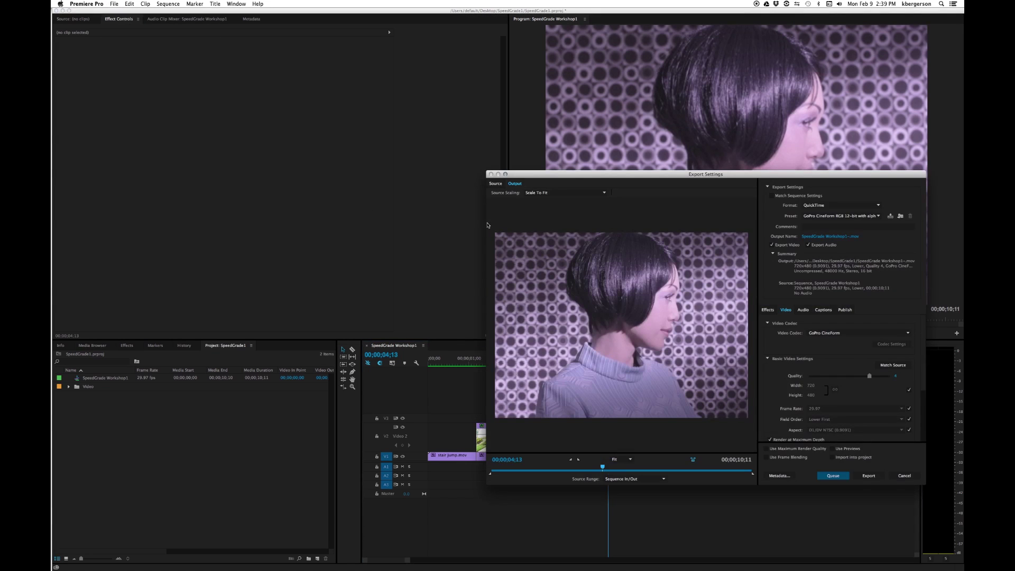
left_click_drag(602, 178, 312, 119)
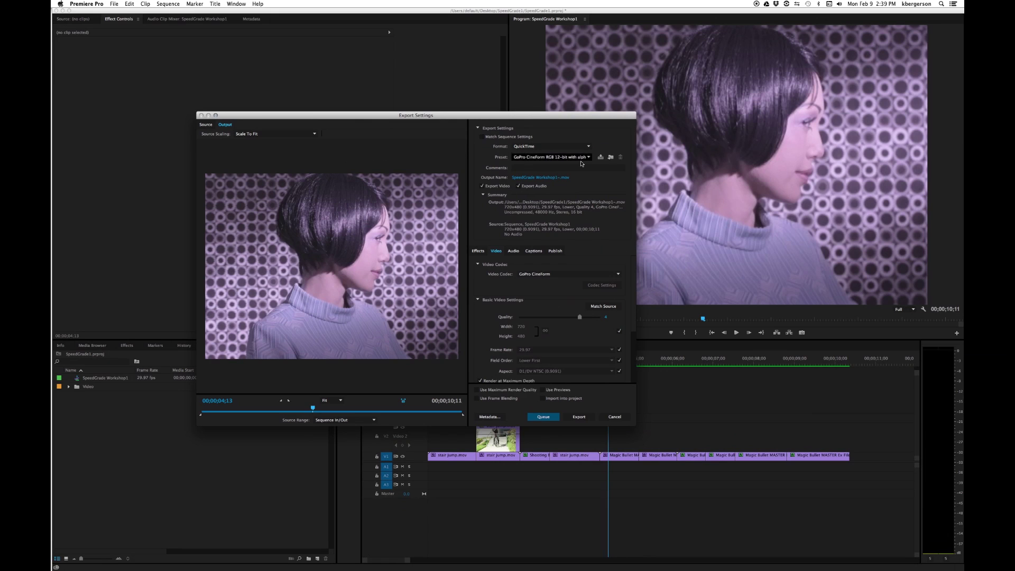
left_click(618, 274)
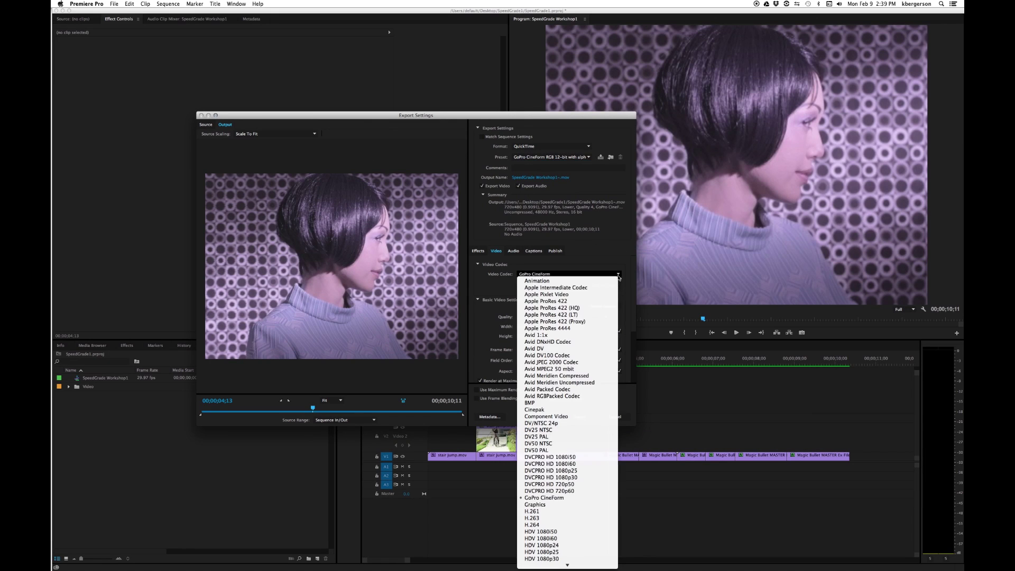
left_click(587, 315)
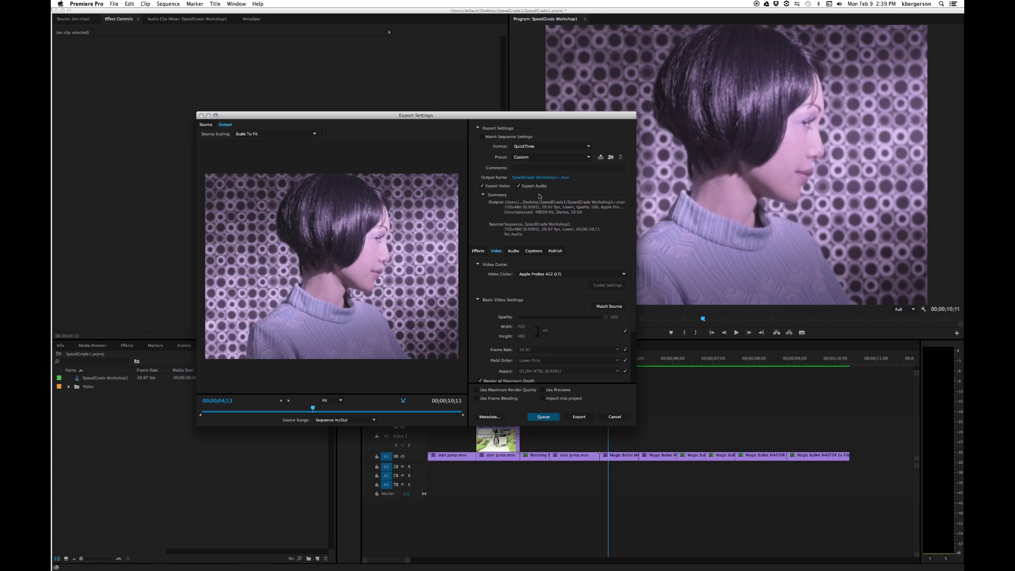
Name the output file YourNameSpeedGrade Workshop1_Final.mov in the SpeedGrade1 folder and export the sequence
left_click(534, 178)
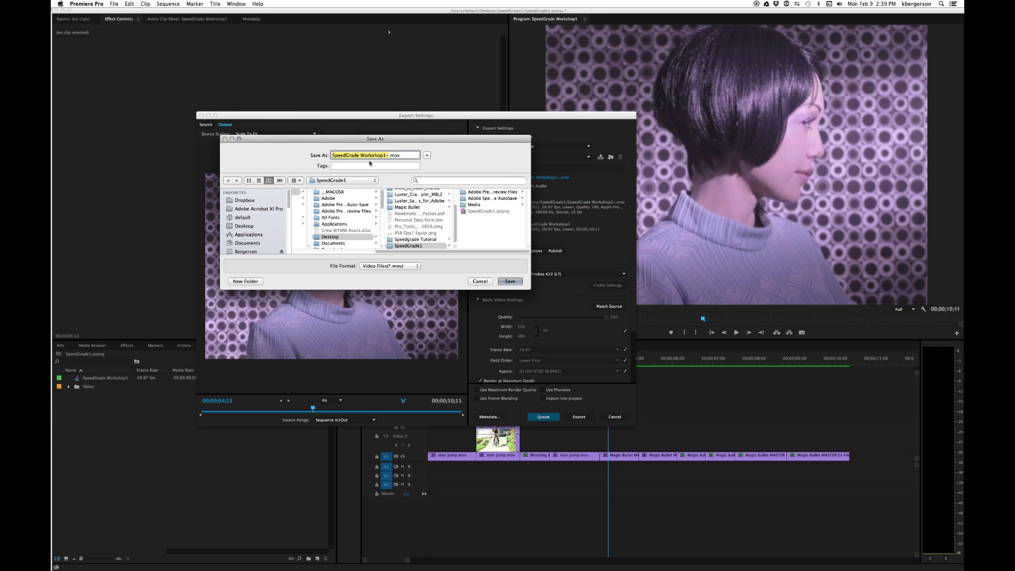
left_click(389, 155)
type("Final")
left_click(333, 155)
type("Your Name")
left_click(344, 154)
key("BackSpace")
left_click(509, 281)
left_click(577, 417)
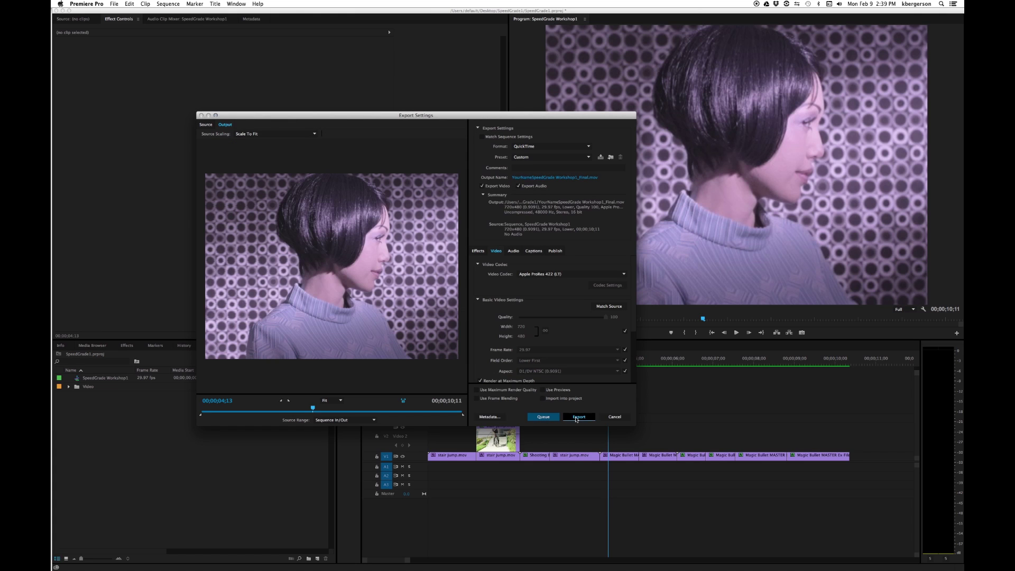